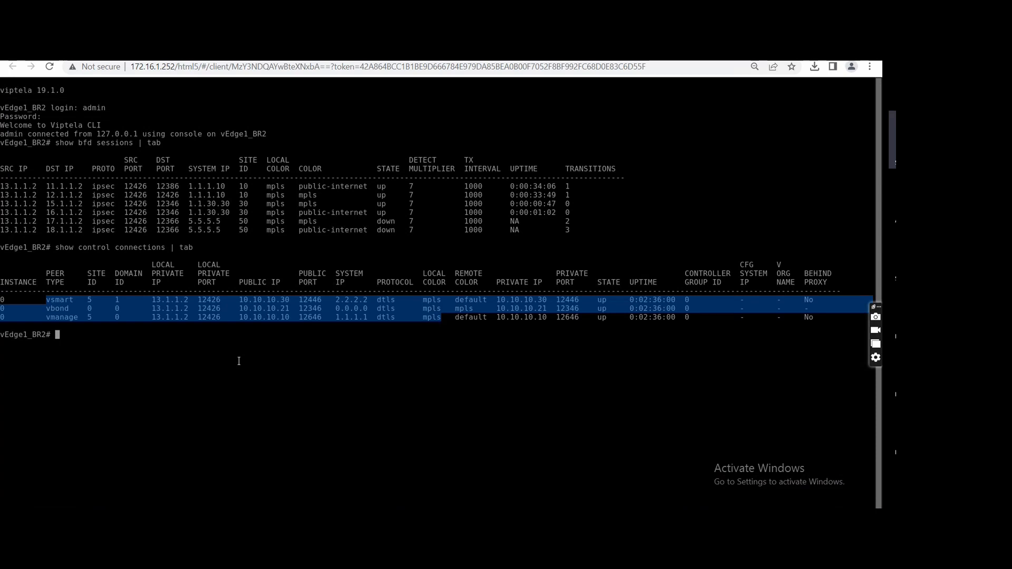
Display the full running configuration of vEdge1_BR2 to examine its VPN and interface settings.
type("show running-config")
key("Return")
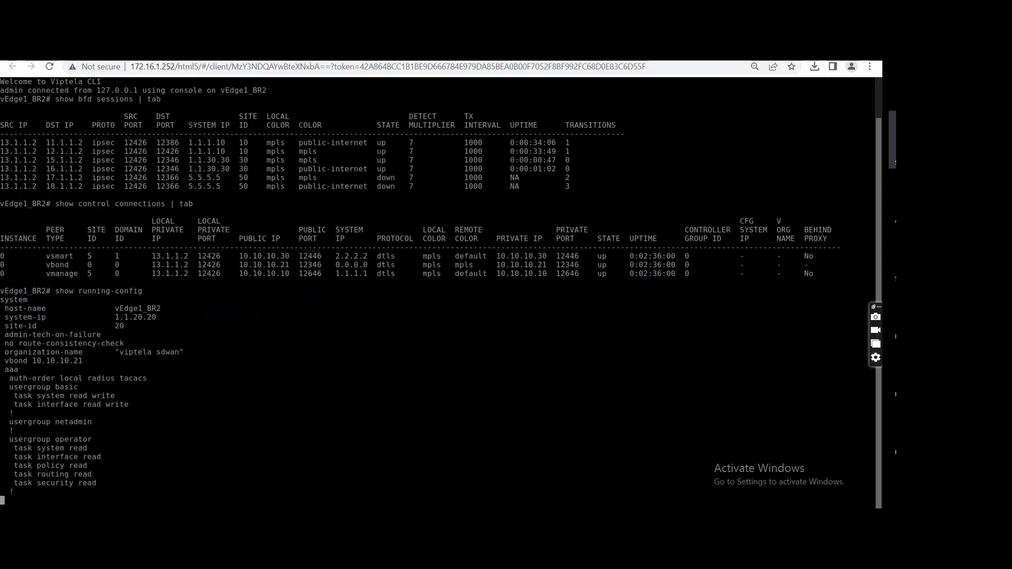
key("space")
key("space")
key("space")
key("space")
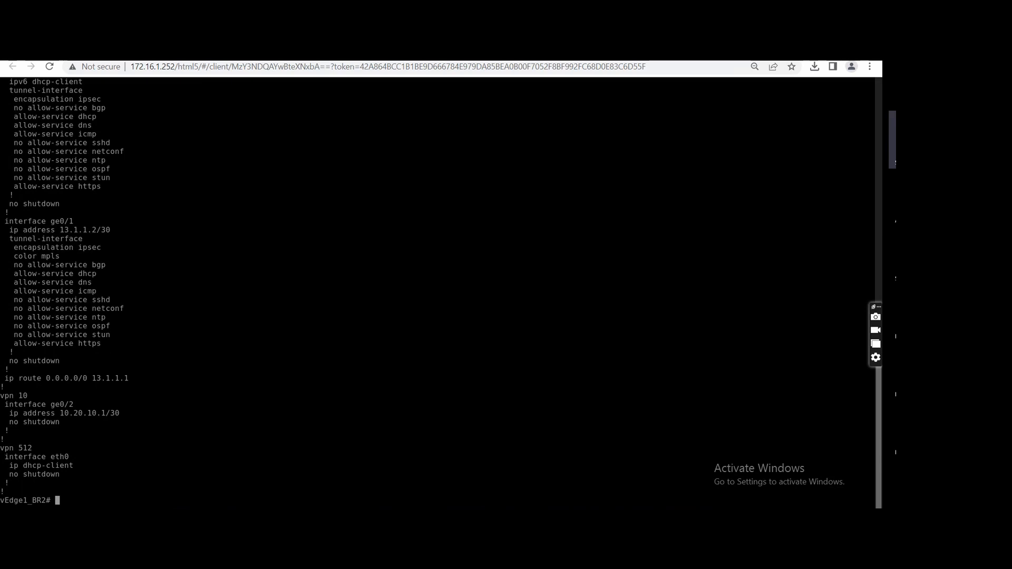
In configuration mode on vEdge1_BR2, bring up interface ge0/5 under VPN 0 with no shutdown.
type("config t")
key("Return")
type("vpn ")
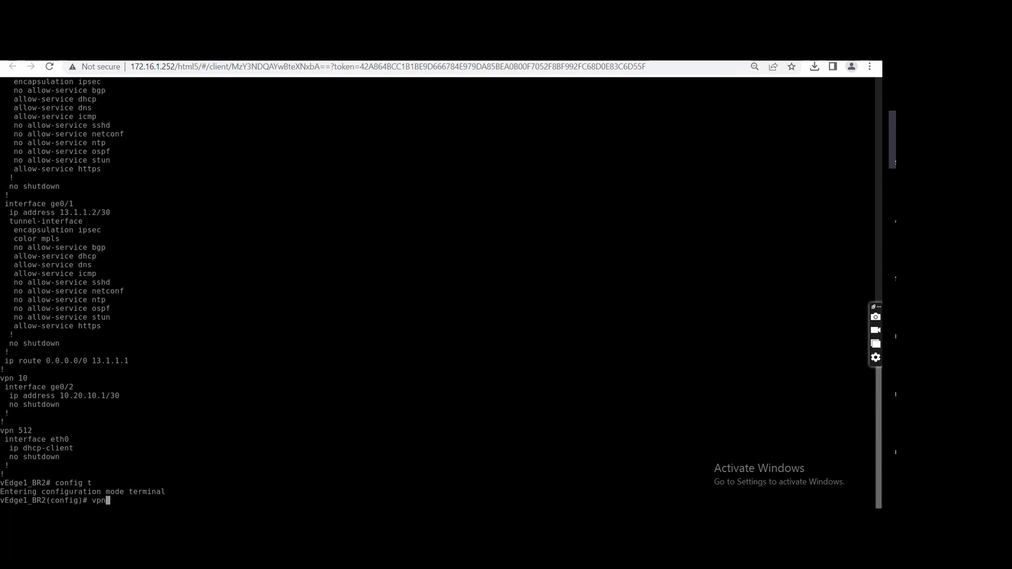
type("0")
key("Return")
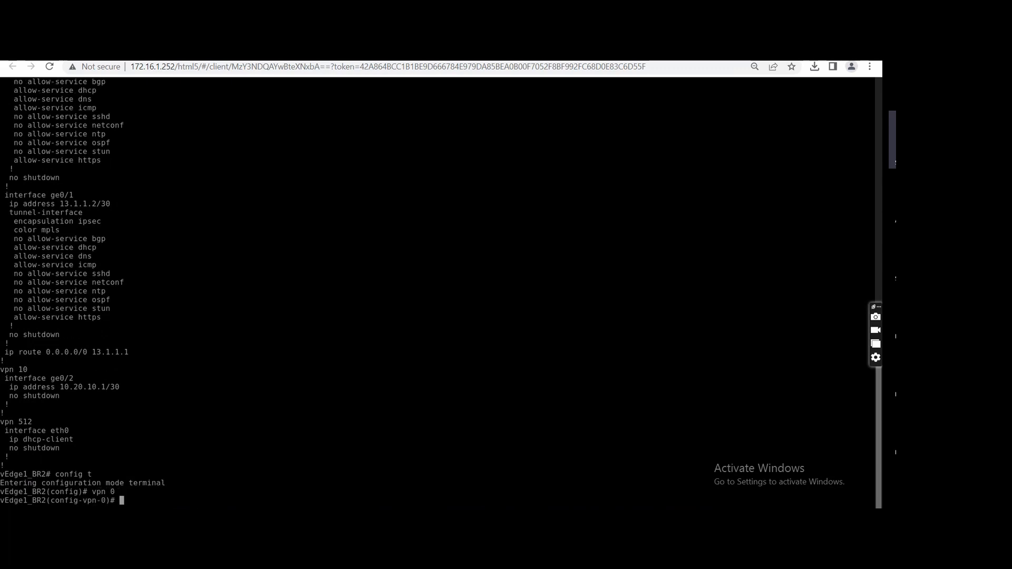
type("int")
key("Tab")
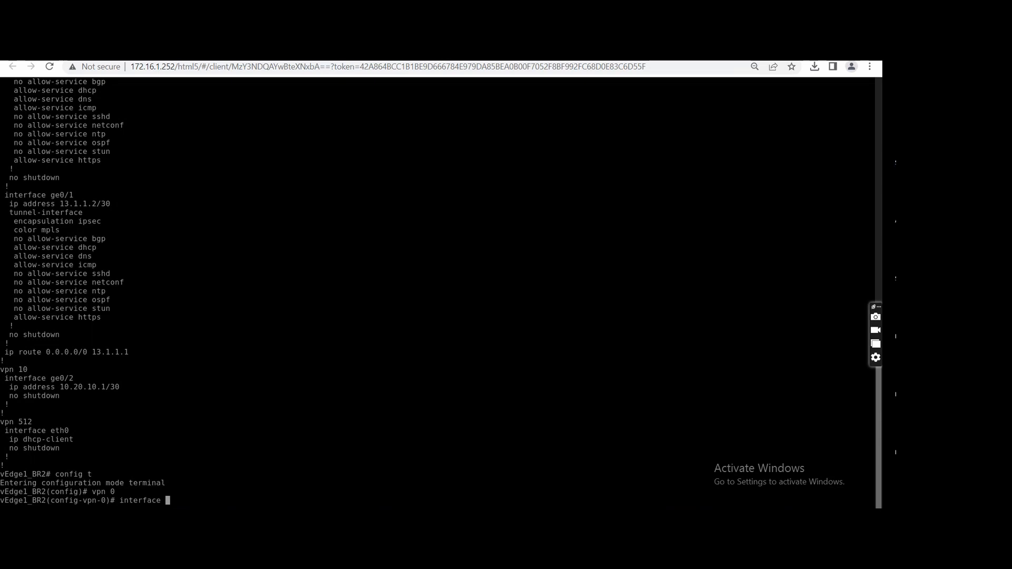
type("ge0/")
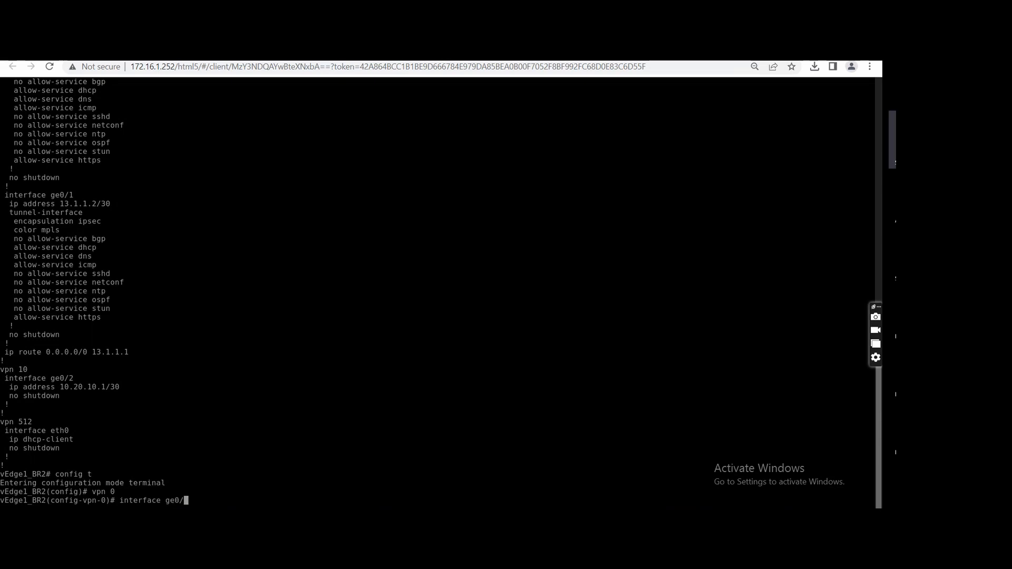
type("5")
key("Return")
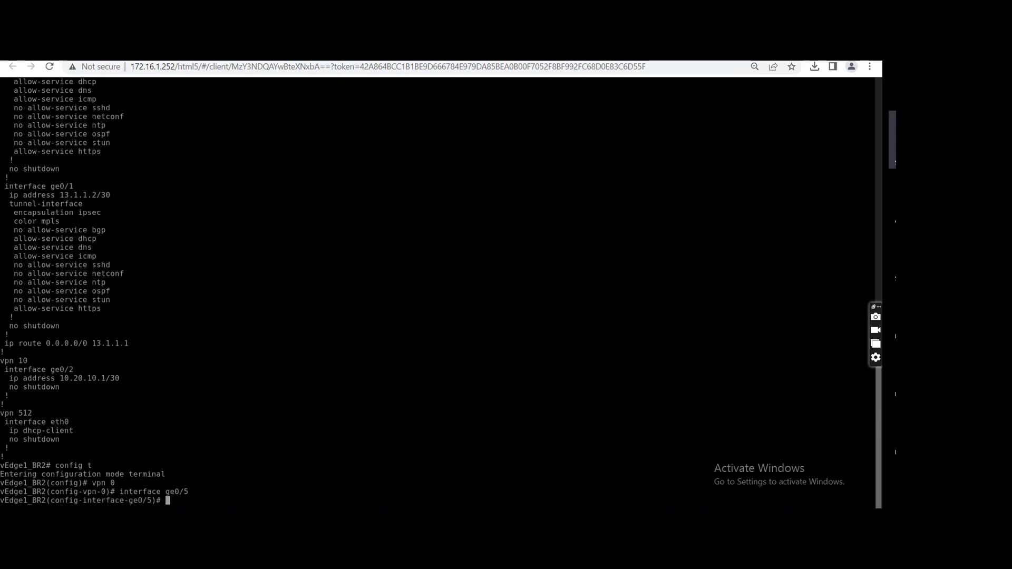
type("no shutdown")
key("Return")
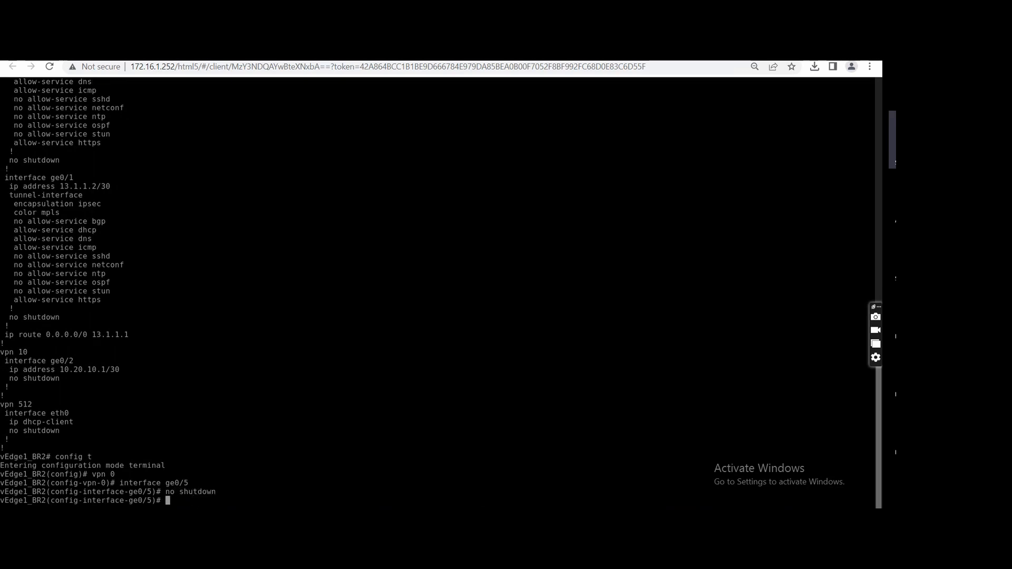
Set the description of interface ge0/5 to "MPLS Extension".
type("description ")
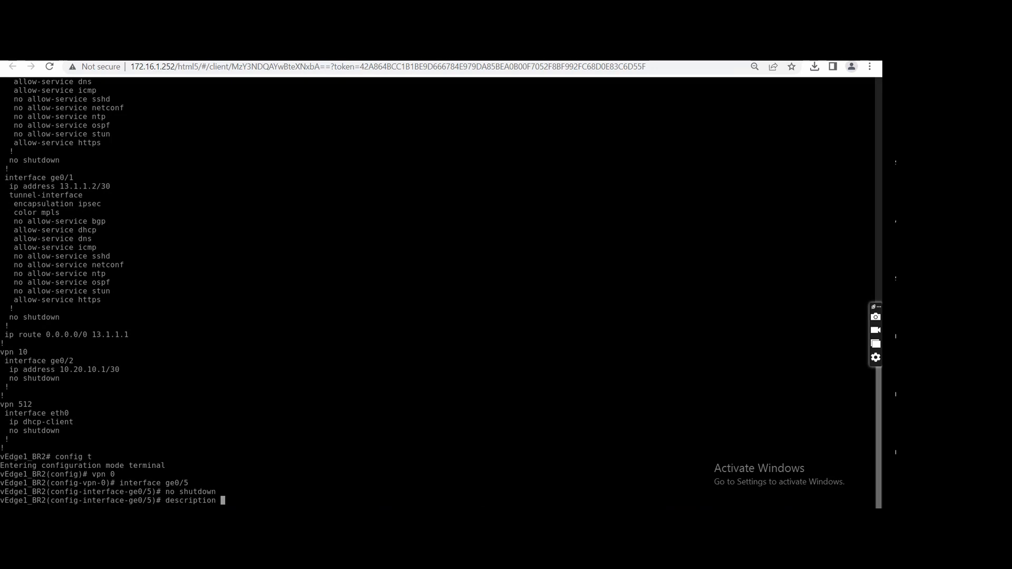
type("\"")
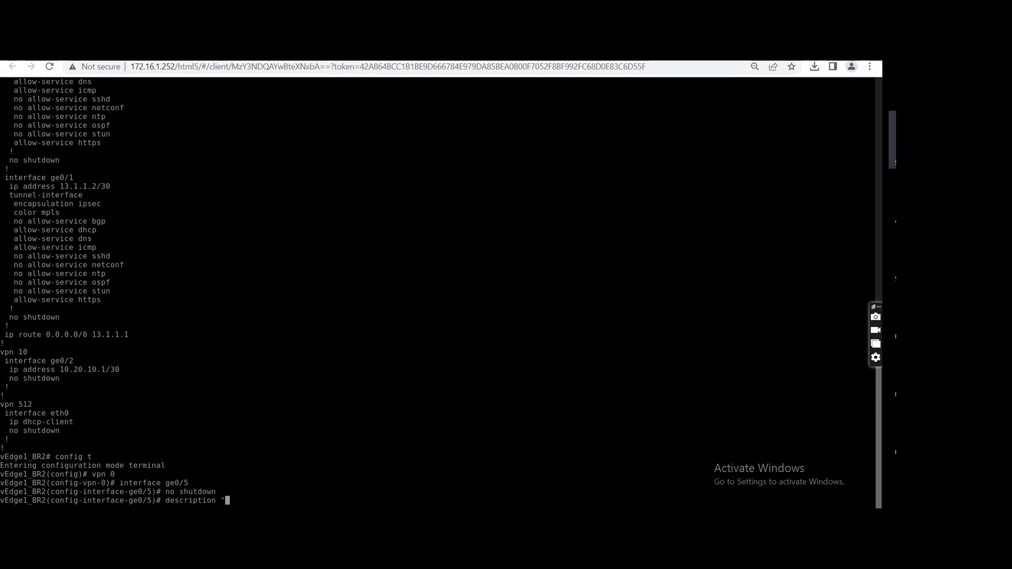
type("MPLS Extension\"")
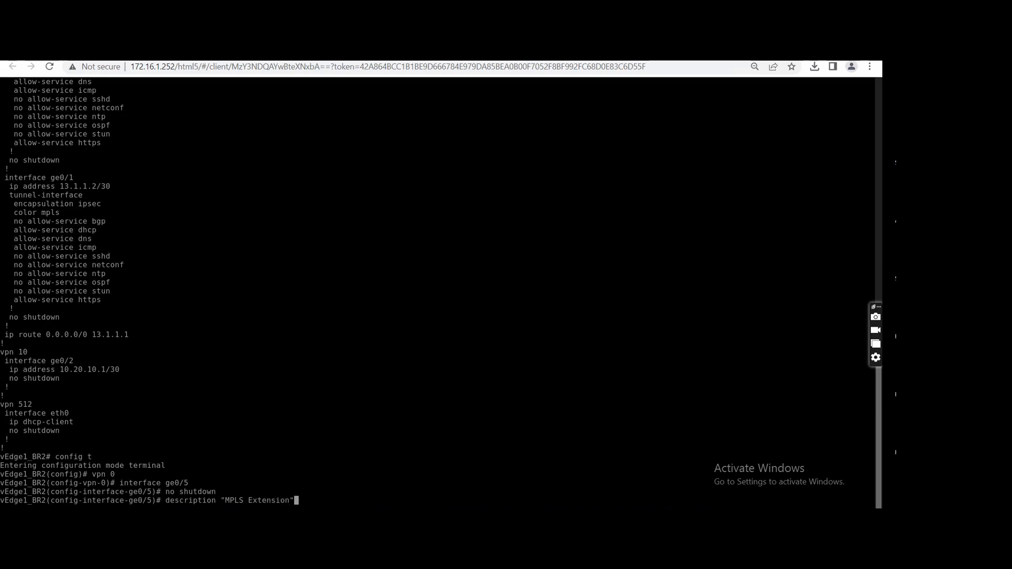
key("Return")
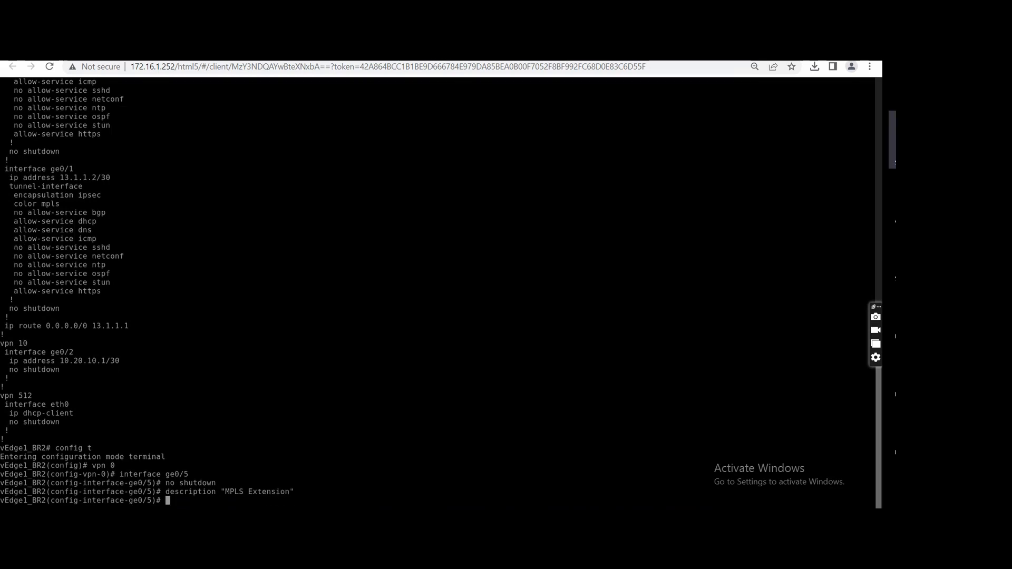
Bind interface ge0/5 as a TLOC extension to ge0/1, exit the interface and commit the configuration.
type("tloc-extension ")
type("ge0/")
type("1")
key("Return")
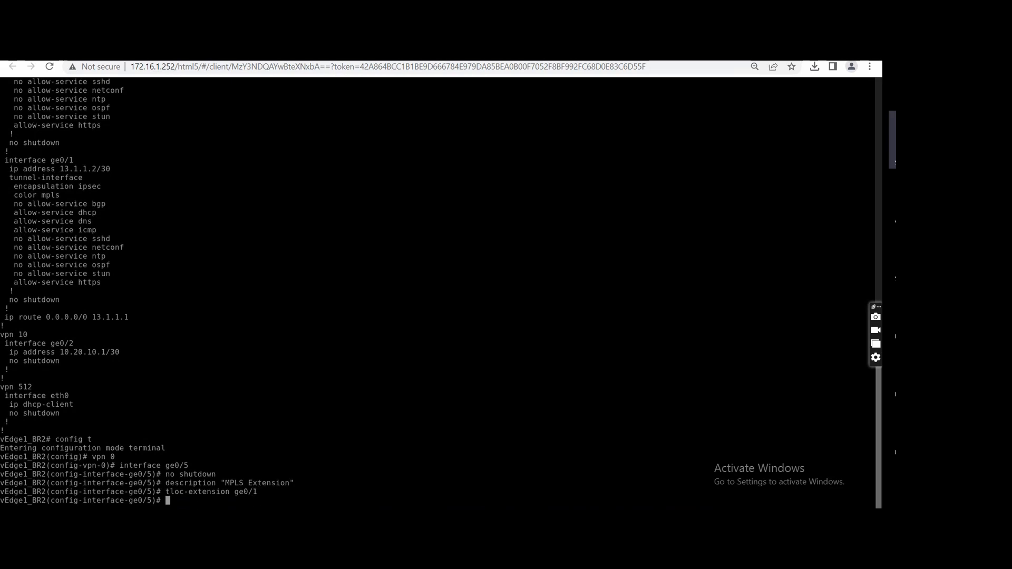
type("exit")
key("Return")
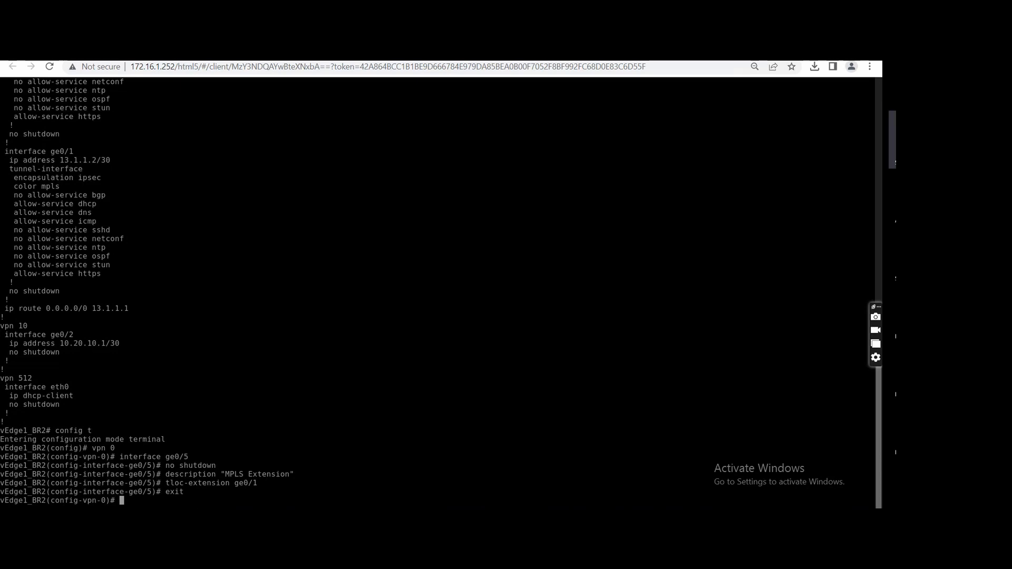
type("commit")
key("Return")
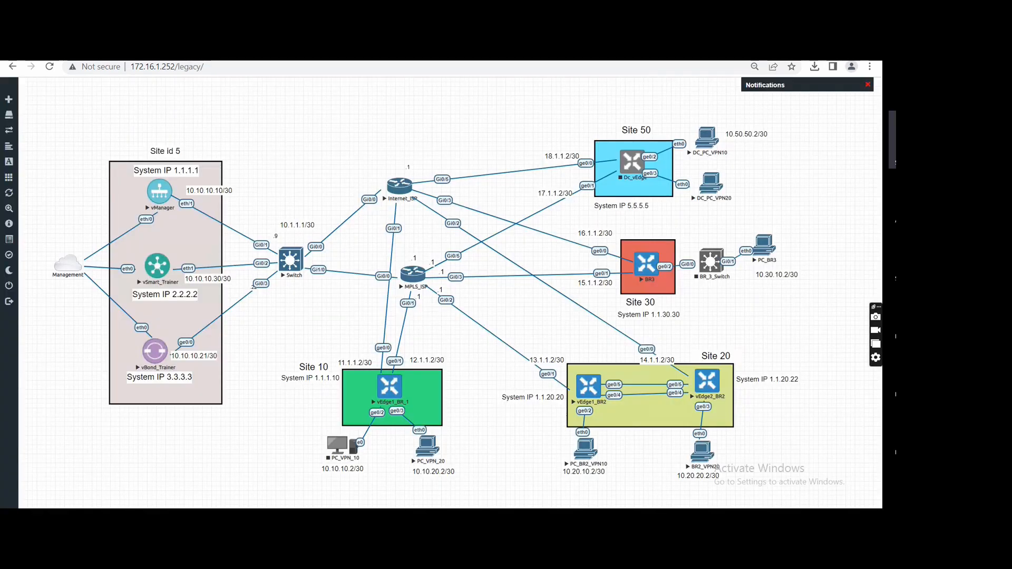
Open the vEdge2_BR2 console from the topology, log in as admin with the account password and enter terminal configuration mode.
left_click(705, 384)
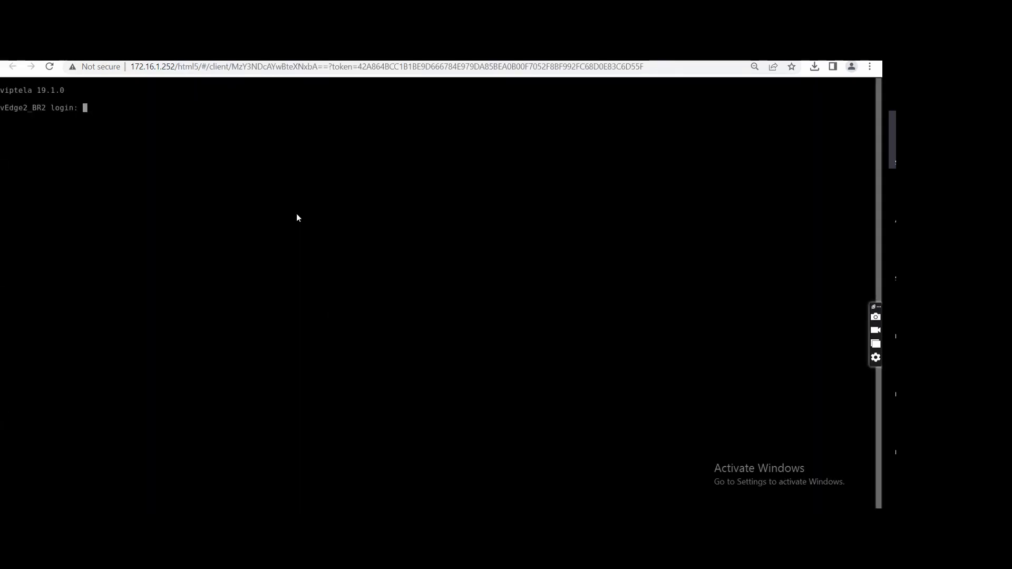
type("admin")
key("Return")
key("Return")
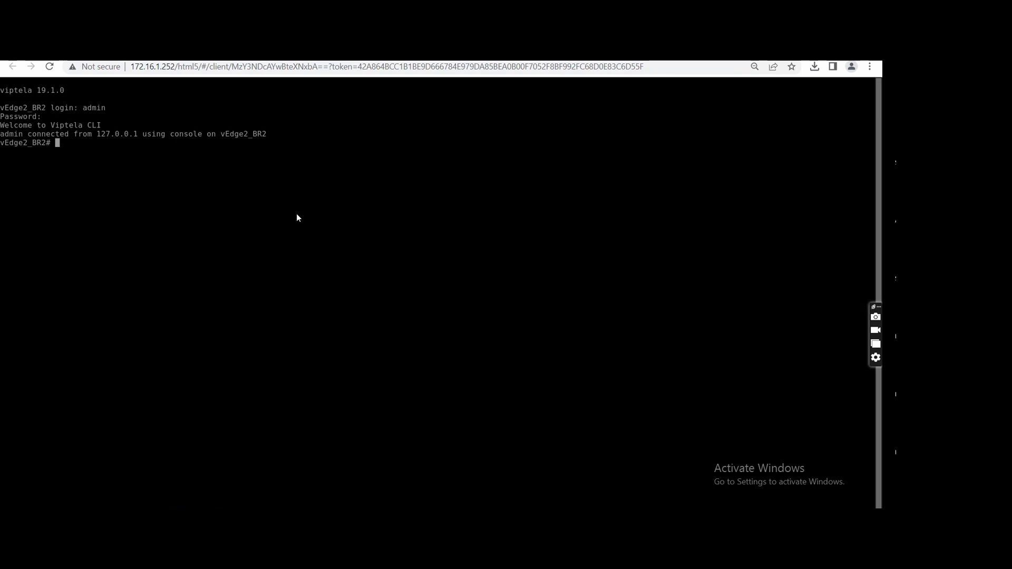
type("config t")
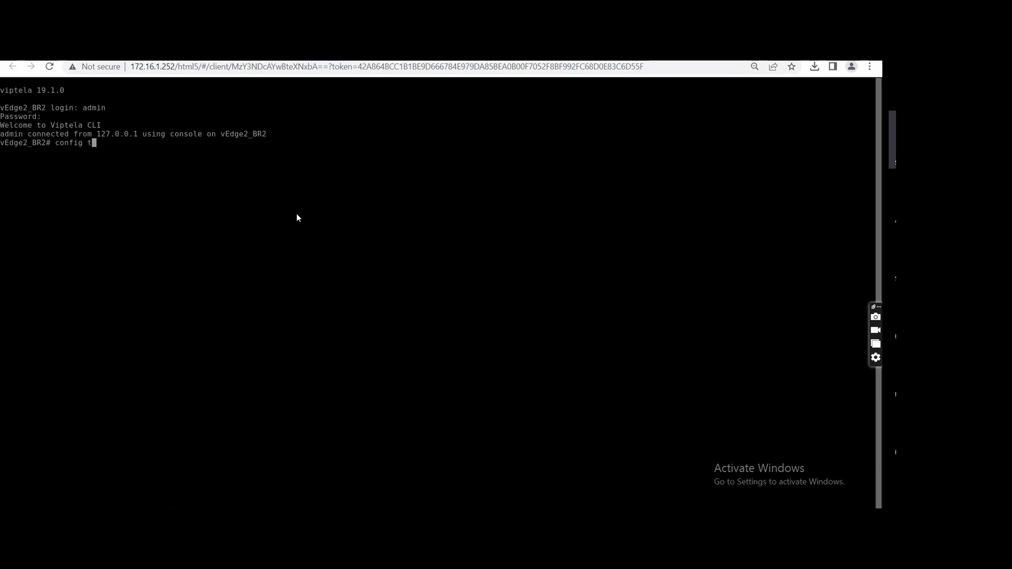
key("Return")
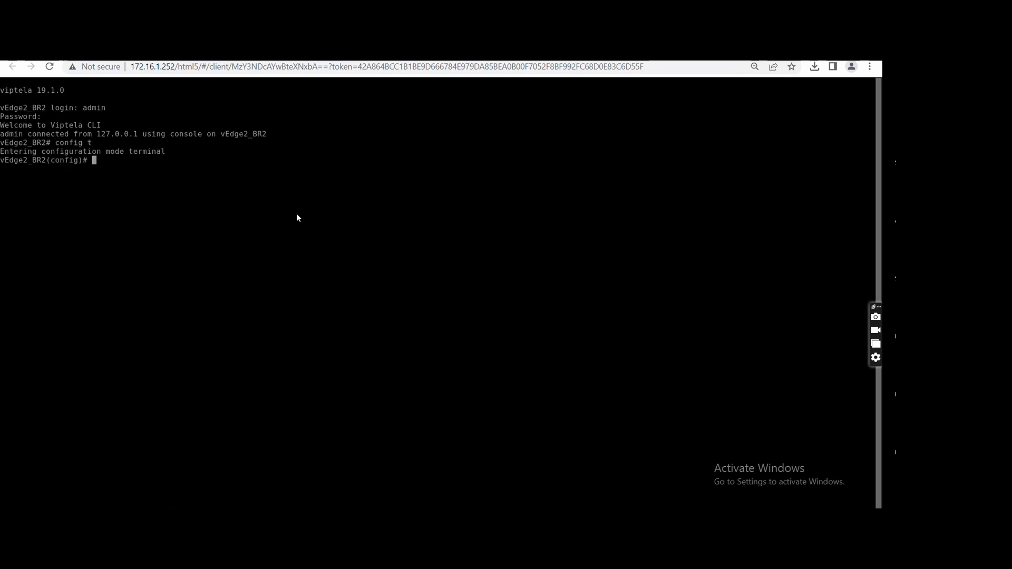
type("int")
key("space")
type("ge")
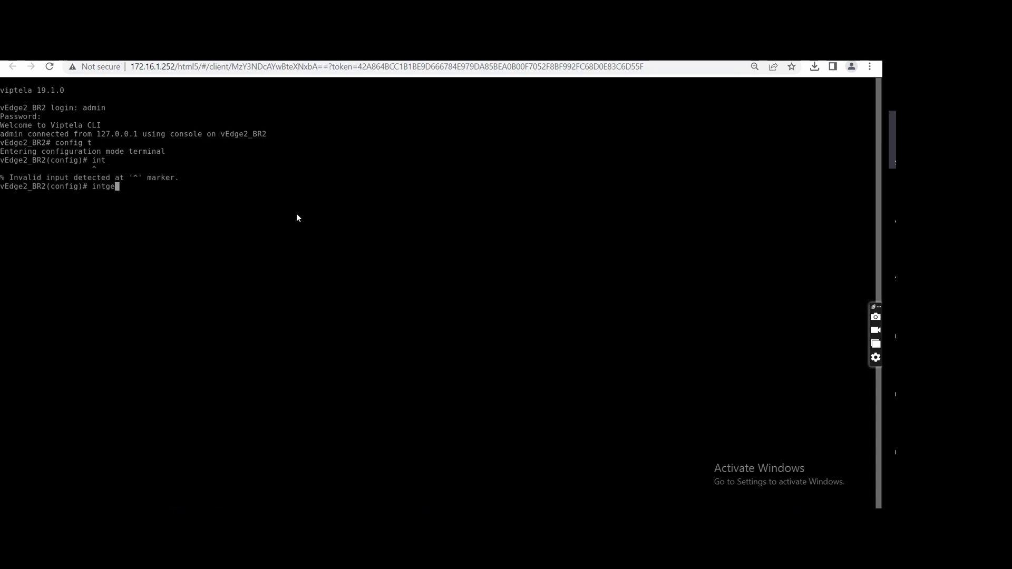
key("space")
key("BackSpace")
key("BackSpace")
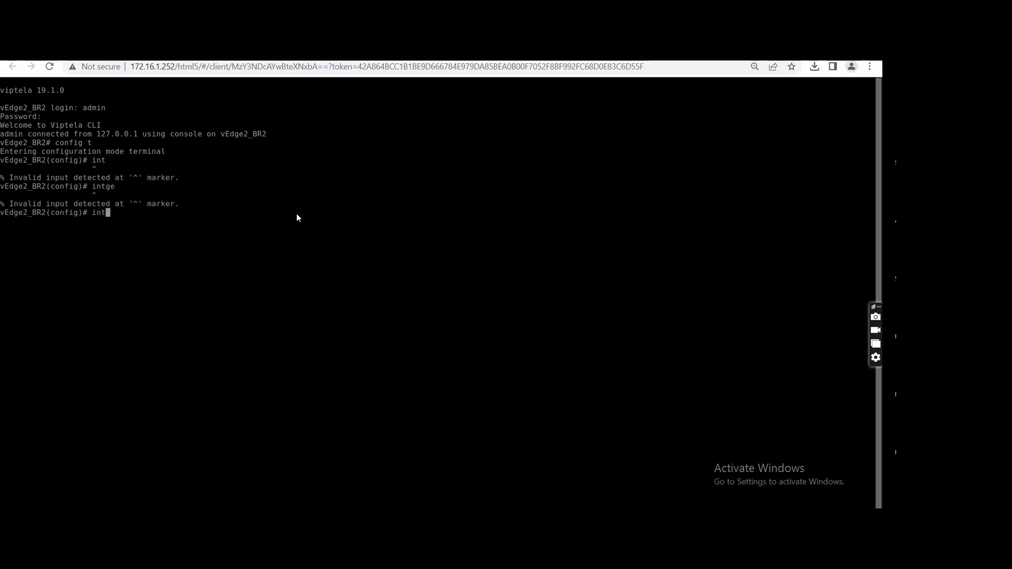
key("space")
key("BackSpace")
key("BackSpace")
key("BackSpace")
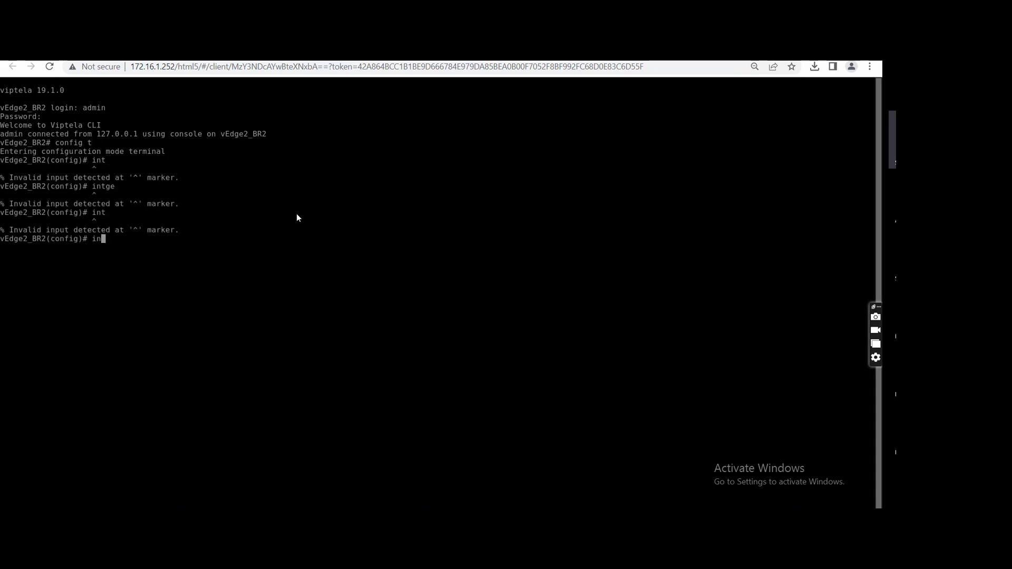
Enter the configuration of interface ge0/5 under VPN 0 on vEdge2_BR2.
type("v")
type("pn 0")
key("Return")
type("int")
key("Tab")
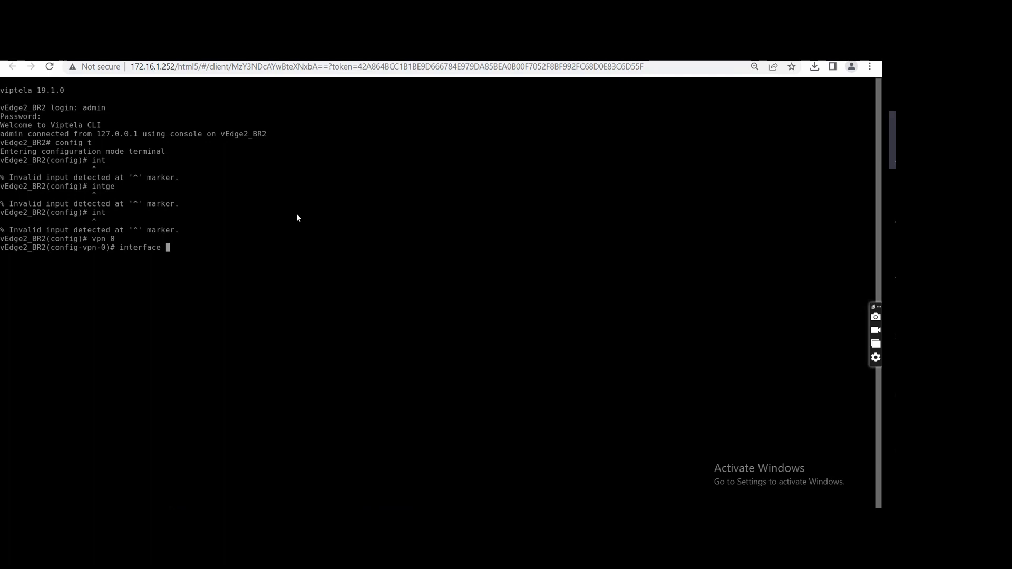
type("ge0/0")
key("BackSpace")
key("BackSpace")
type("5")
key("Return")
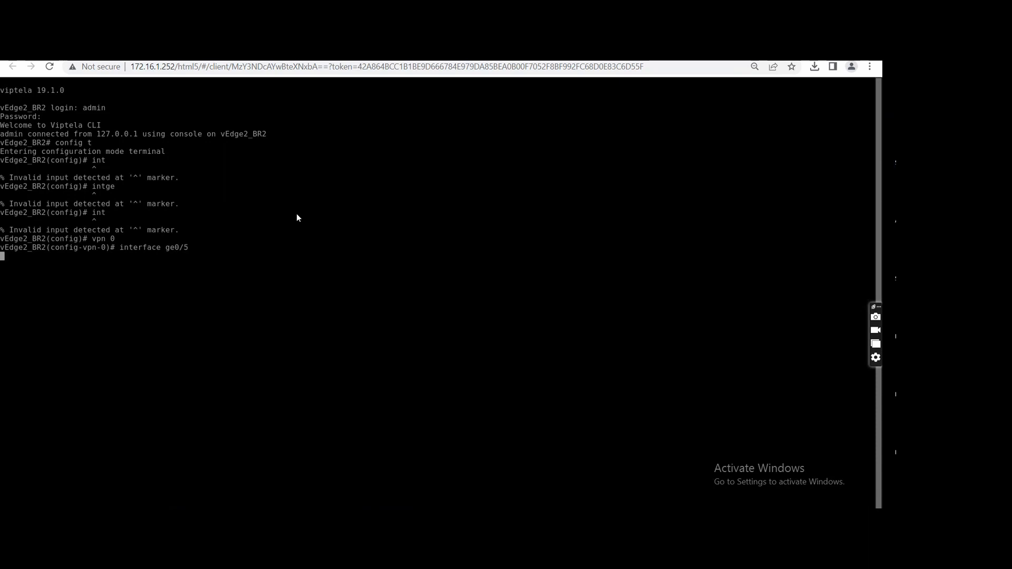
Enable interface ge0/5 on vEdge2_BR2 with no shutdown.
type("np")
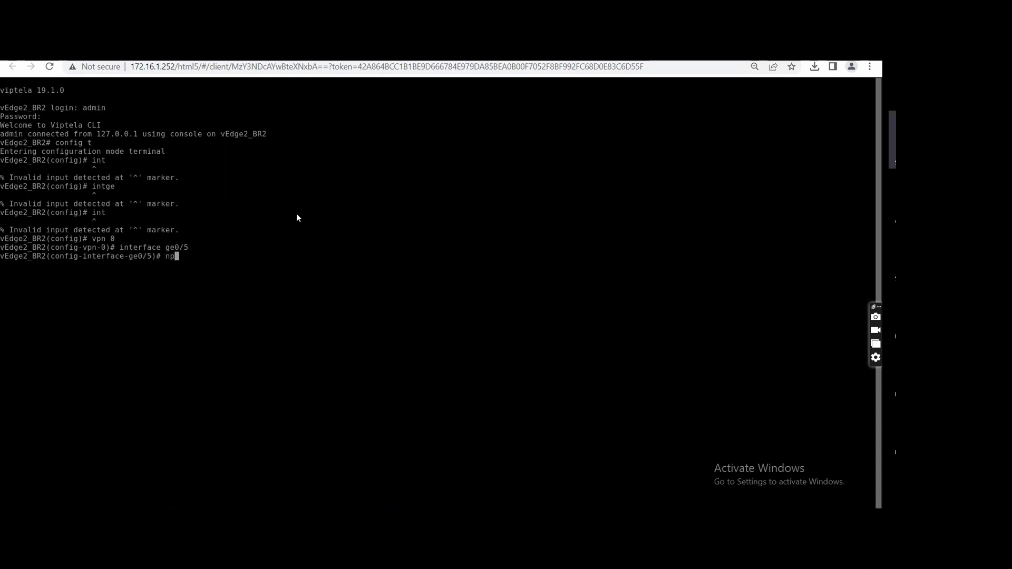
key("BackSpace")
type("oshut")
key("Return")
key("Up")
key("BackSpace")
key("BackSpace")
key("BackSpace")
key("BackSpace")
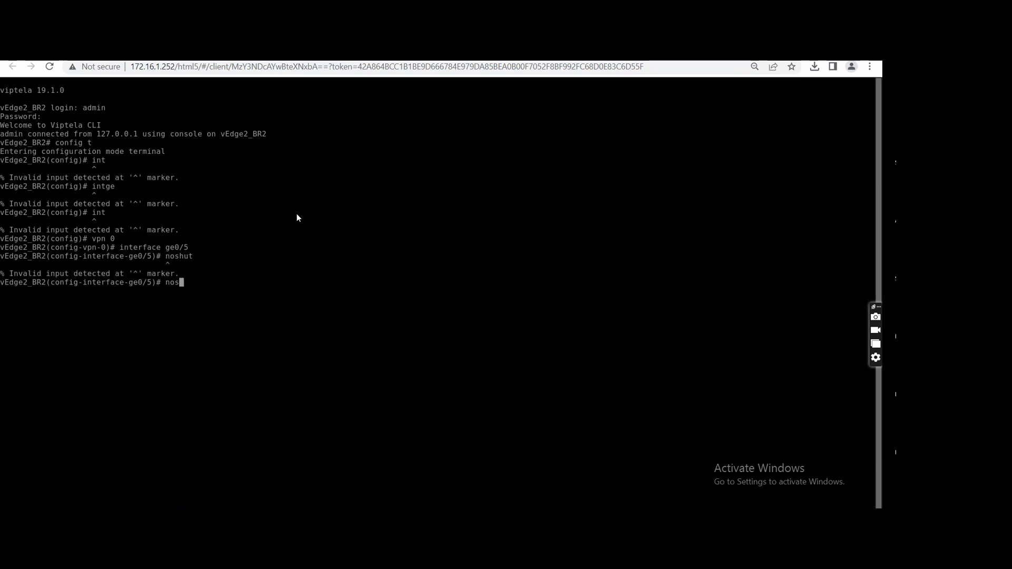
type("shutdown")
key("Return")
Create a tunnel interface on ge0/5 with IPsec encapsulation.
type("tun")
key("Tab")
key("Return")
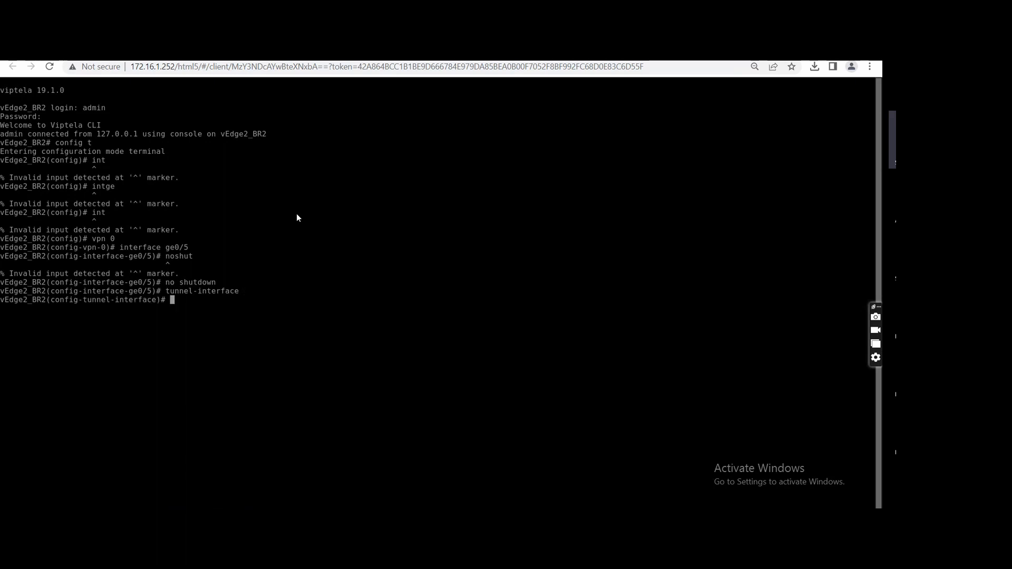
type("enca")
key("Tab")
type("ipsec")
key("Return")
Set the tunnel color to mpls, allow all services and return to the ge0/5 interface level.
type("color ")
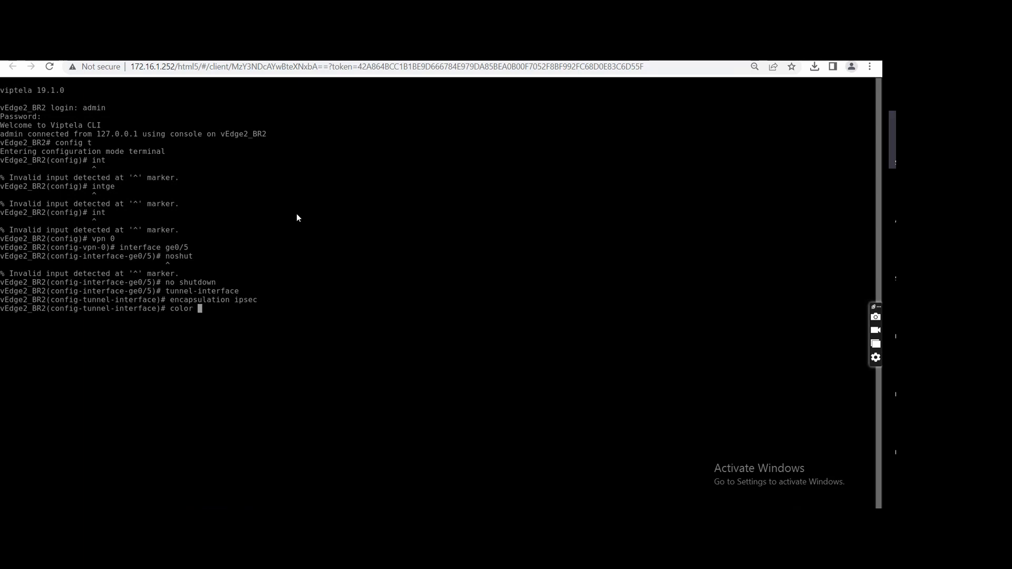
type("mpls")
key("Return")
type("all")
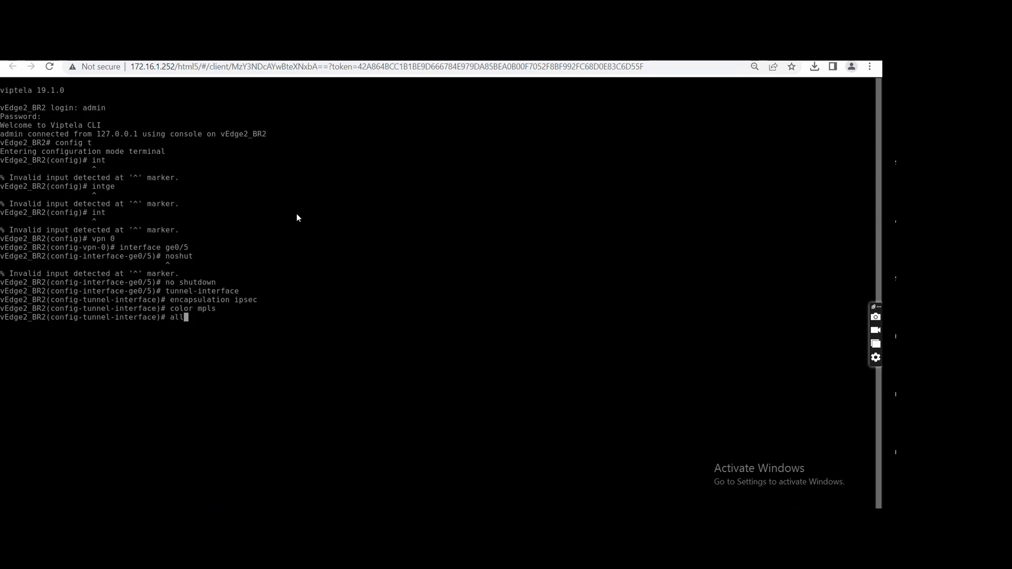
type("ow-service all")
key("Return")
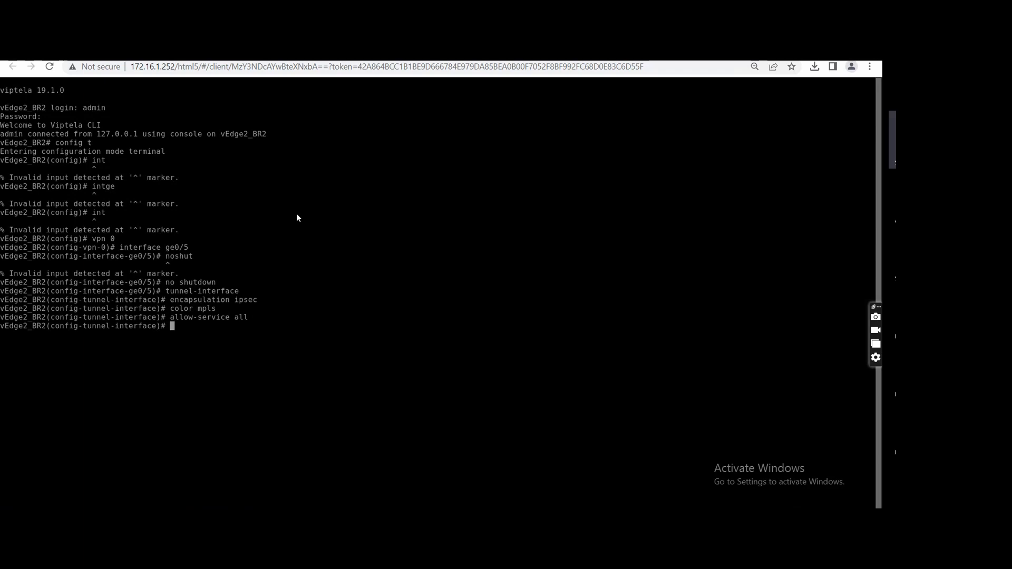
type("exit")
key("Return")
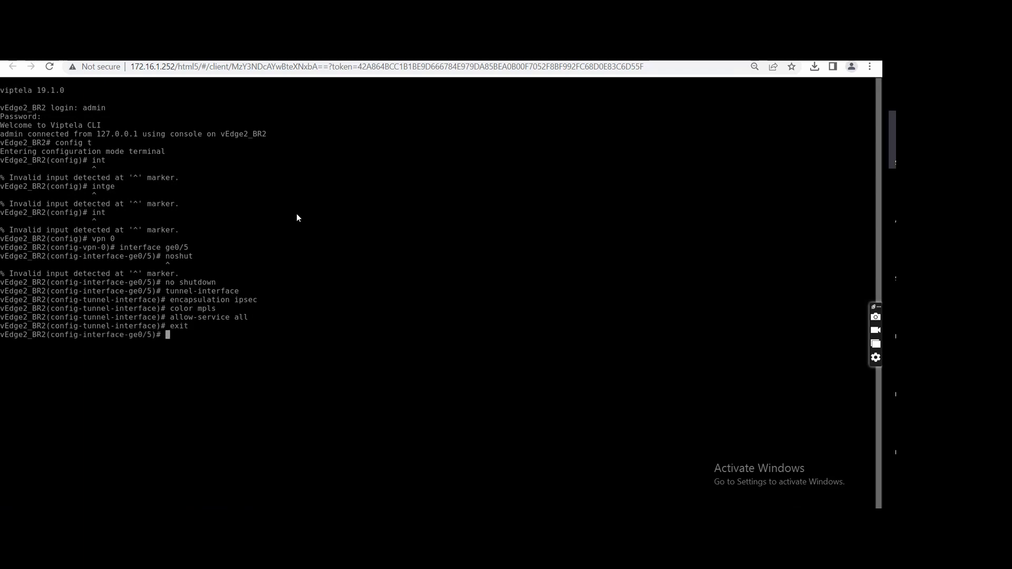
Assign IP address 192.168.13.2/30 to interface ge0/5 on vEdge2_BR2 and commit the configuration.
type("ip address 192.168.")
type("13.1")
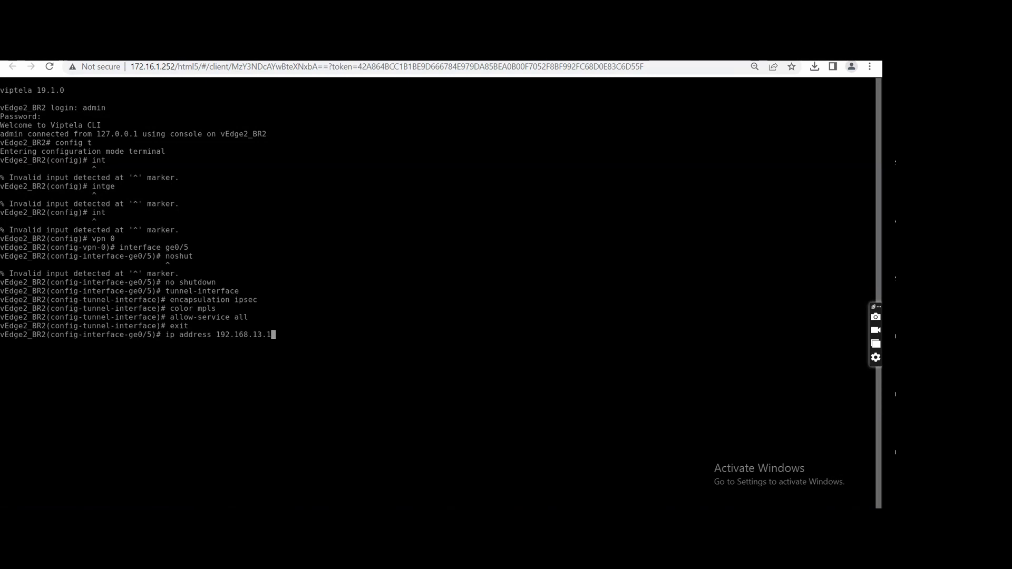
key("BackSpace")
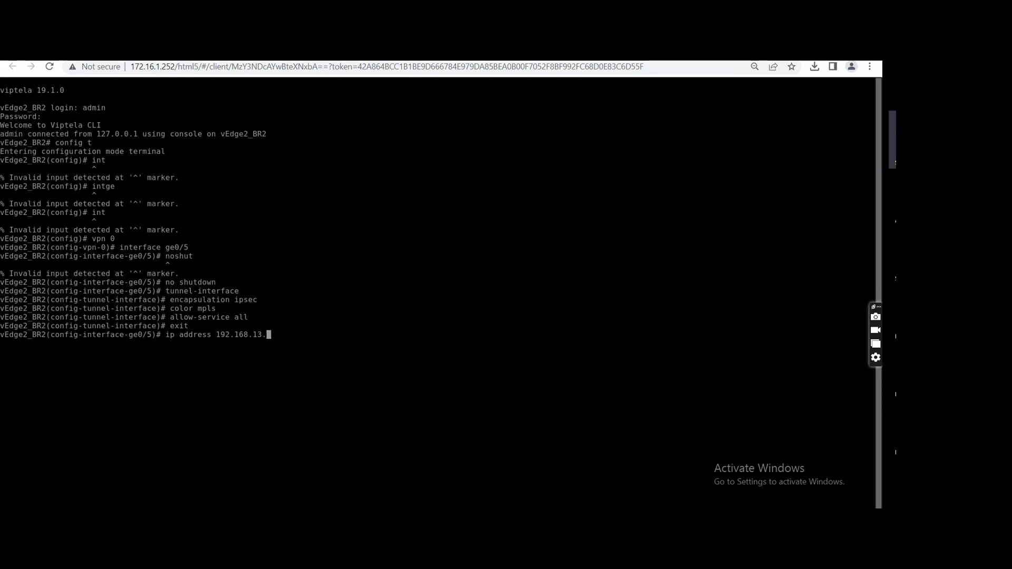
type("2/30")
key("Return")
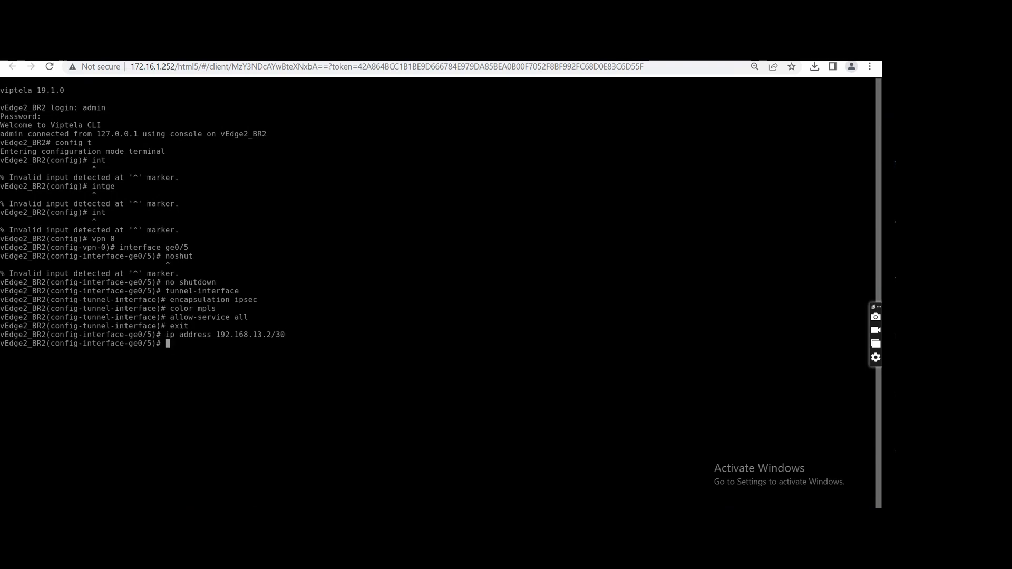
type("commit")
key("Return")
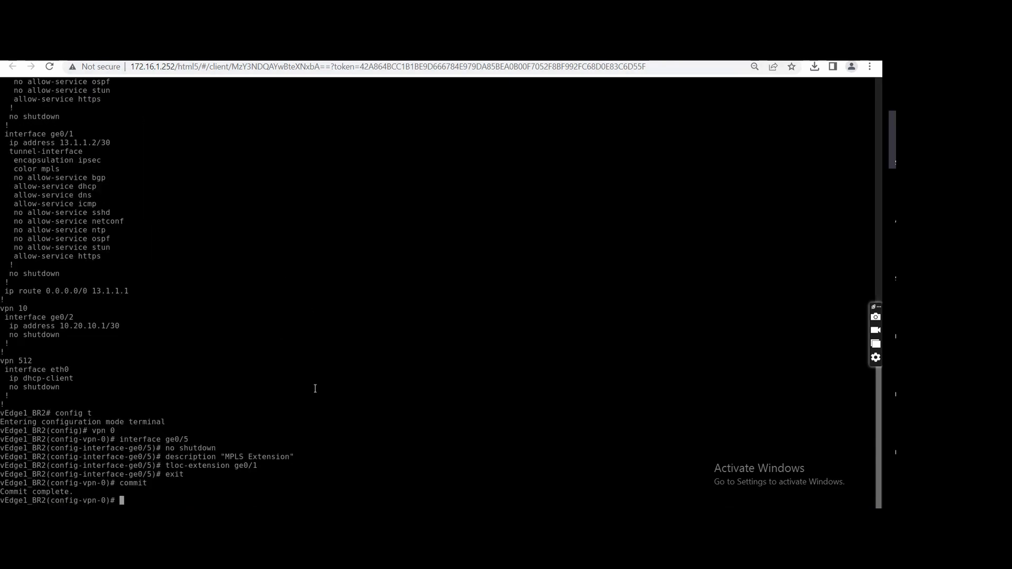
type("interface ge0/6")
key("Return")
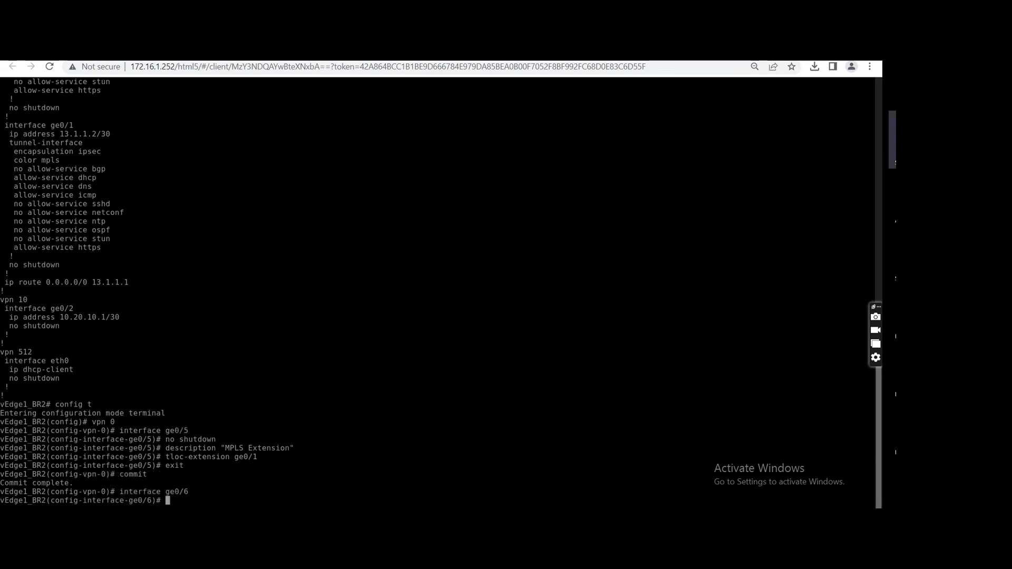
type("exit")
key("Return")
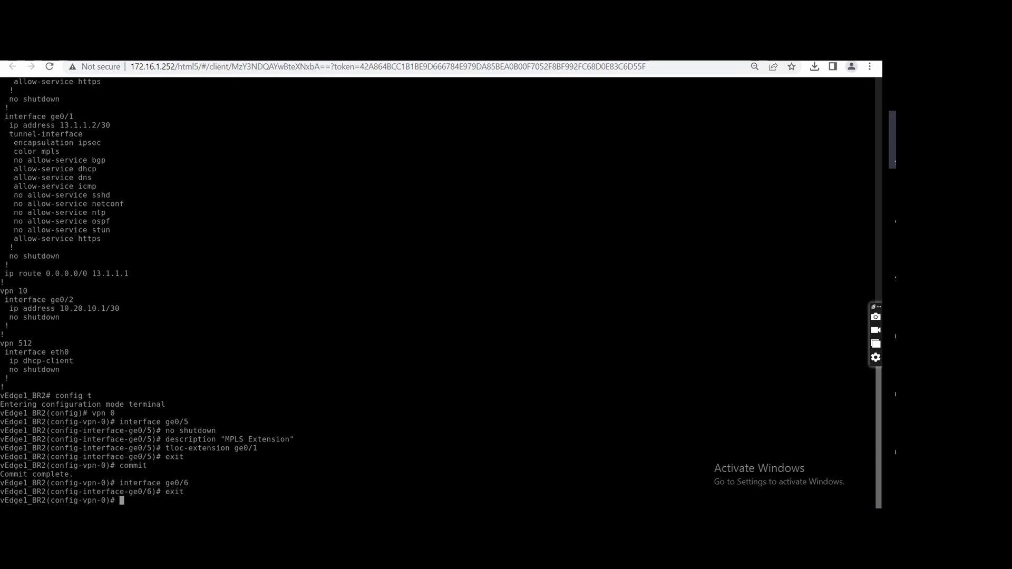
Assign IP address 192.168.13.1/30 to interface ge0/5 on vEdge1_BR2 and commit the configuration.
key("Up")
key("Up")
key("BackSpace")
type("5")
key("Return")
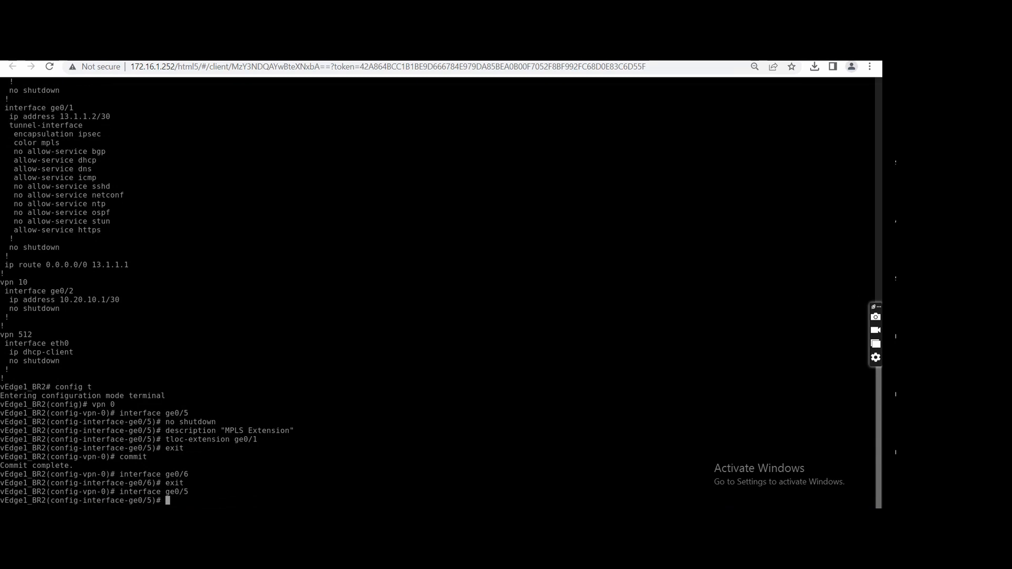
type("ip address ")
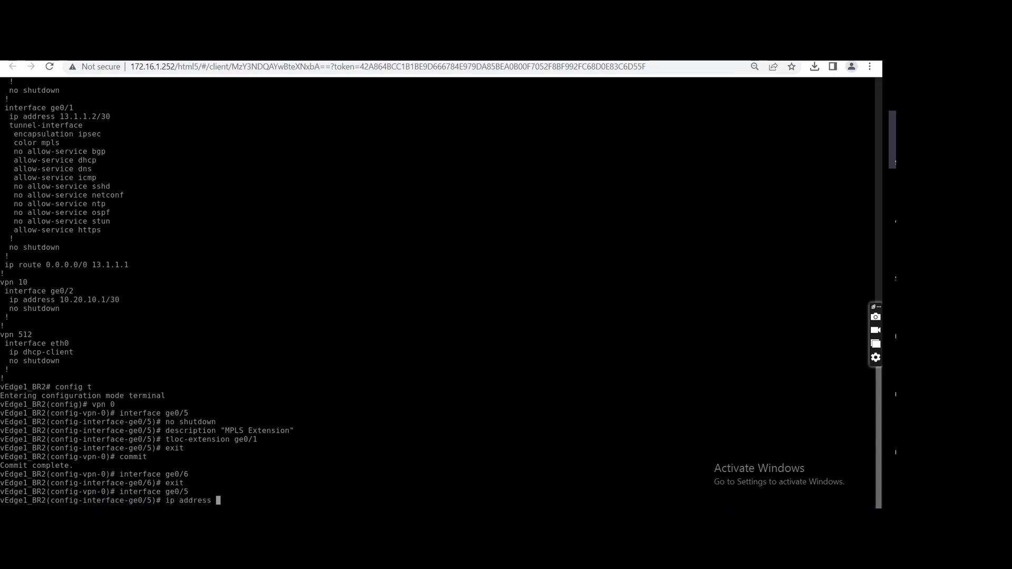
type("192.168.13.1/30")
key("Return")
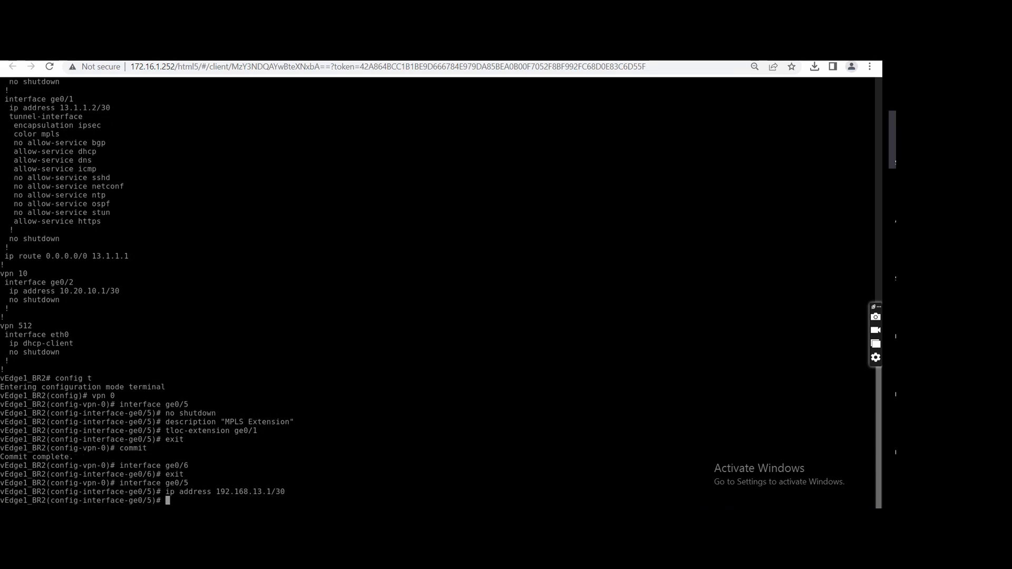
type("commit")
key("Return")
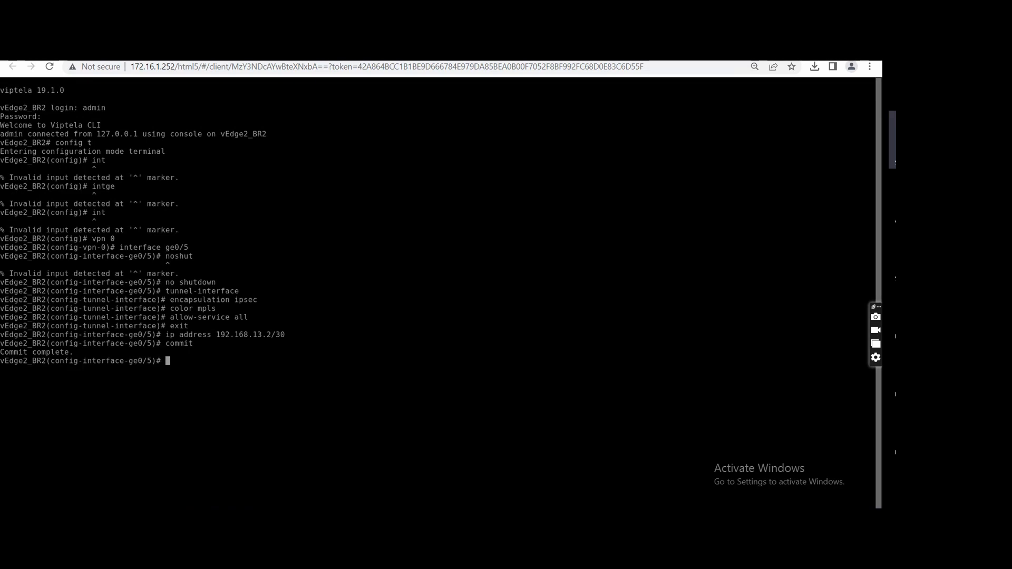
On vEdge2_BR2, add a VPN 0 default route 0.0.0.0/0 via 192.168.13.1 and commit it.
type("exit")
key("Return")
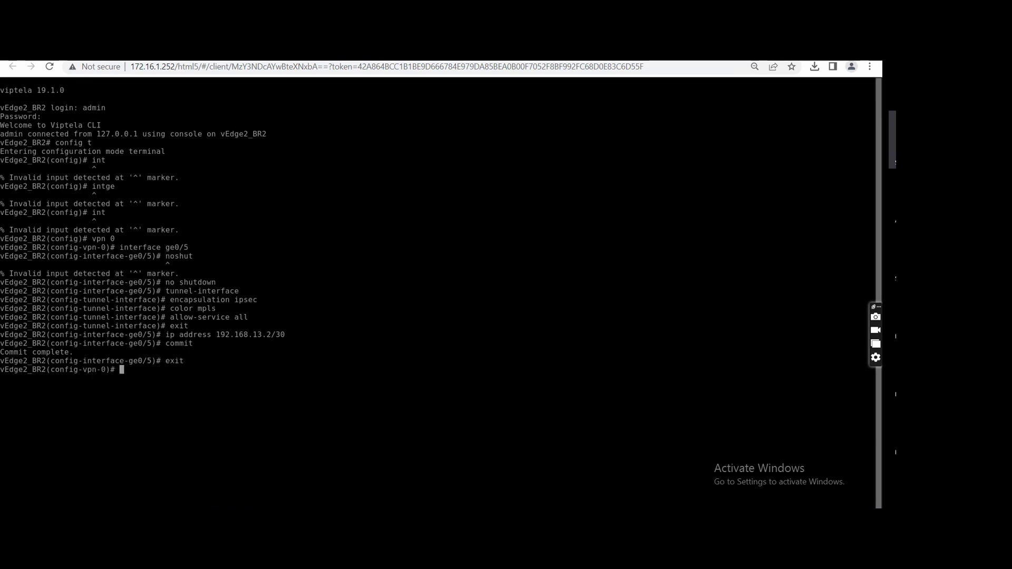
type("ip route 0.0.0.0/0")
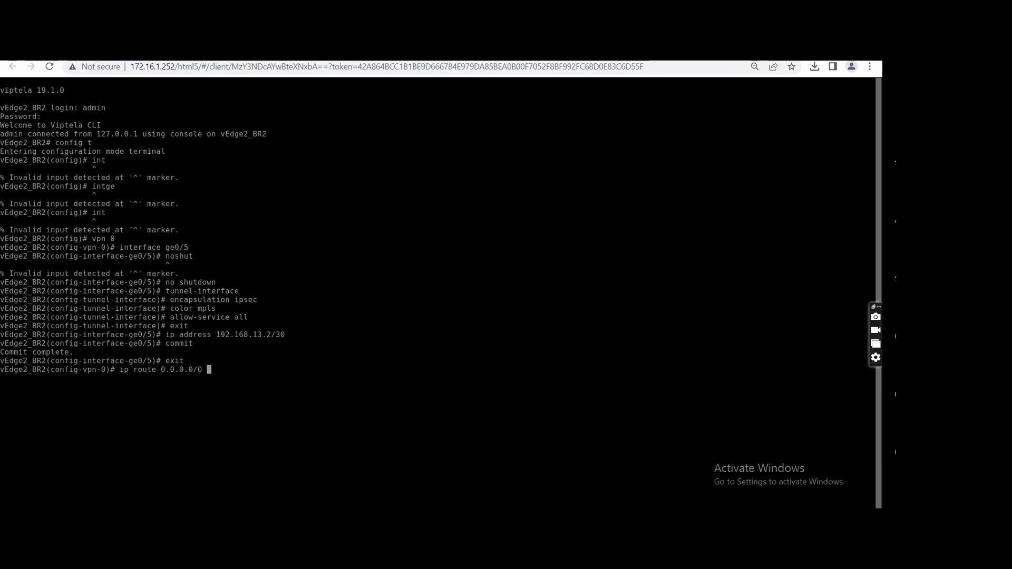
type(" 192.")
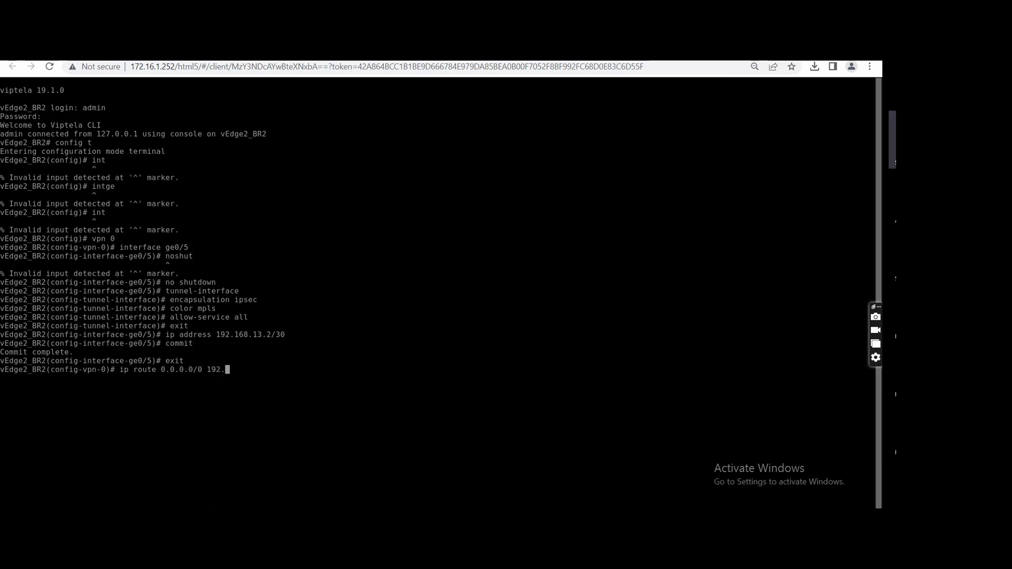
type("168.13.1")
key("Return")
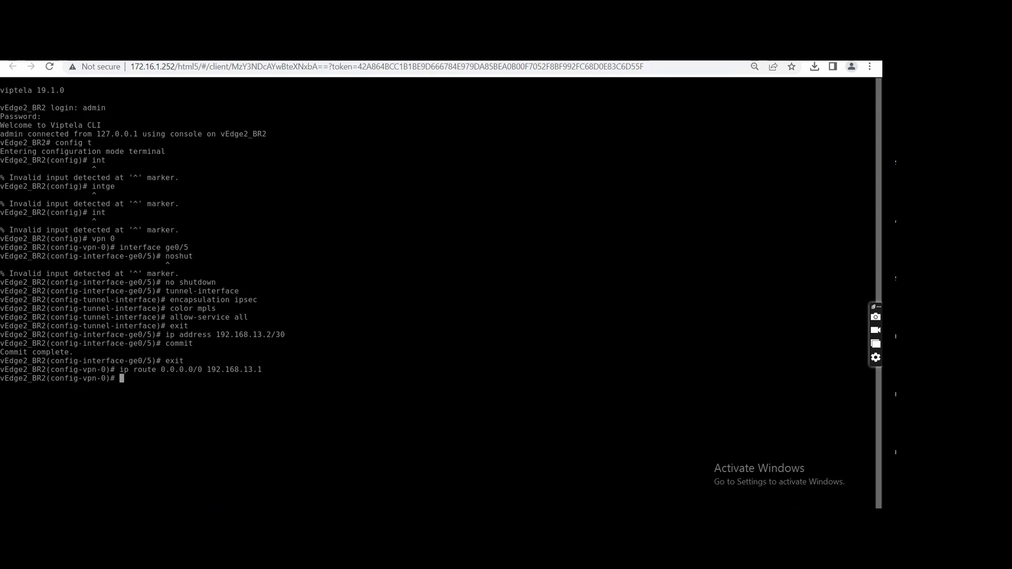
type("commit")
key("Return")
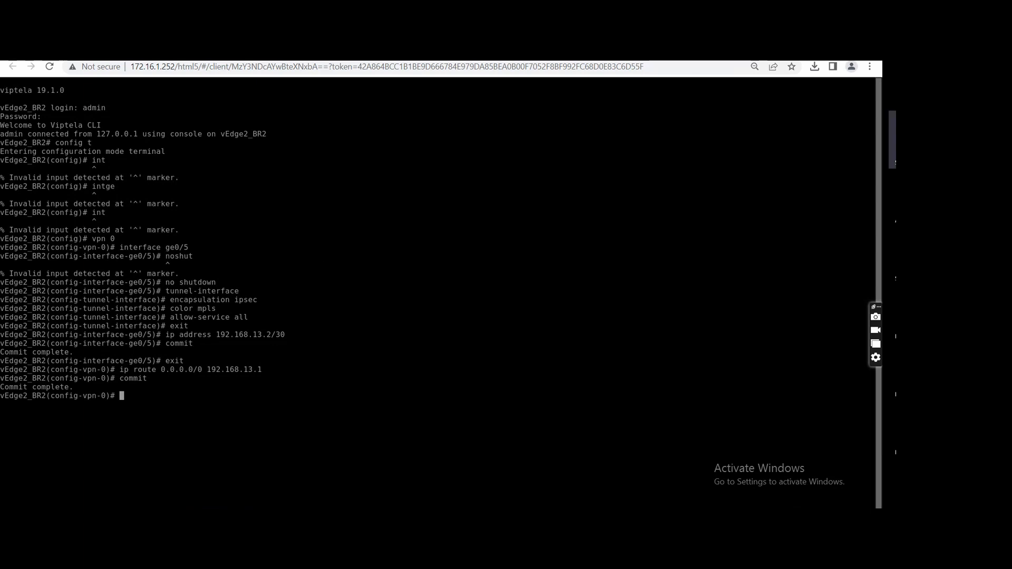
Enter interface ge0/4 in VPN 0 on vEdge2_BR2 and set its description to "Internet Exten".
left_click(316, 53)
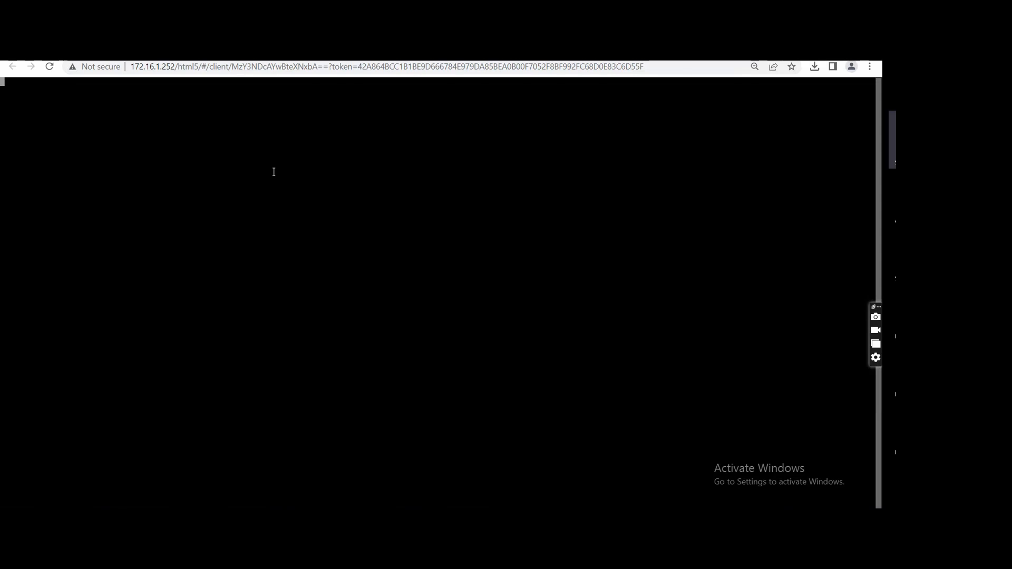
key("Return")
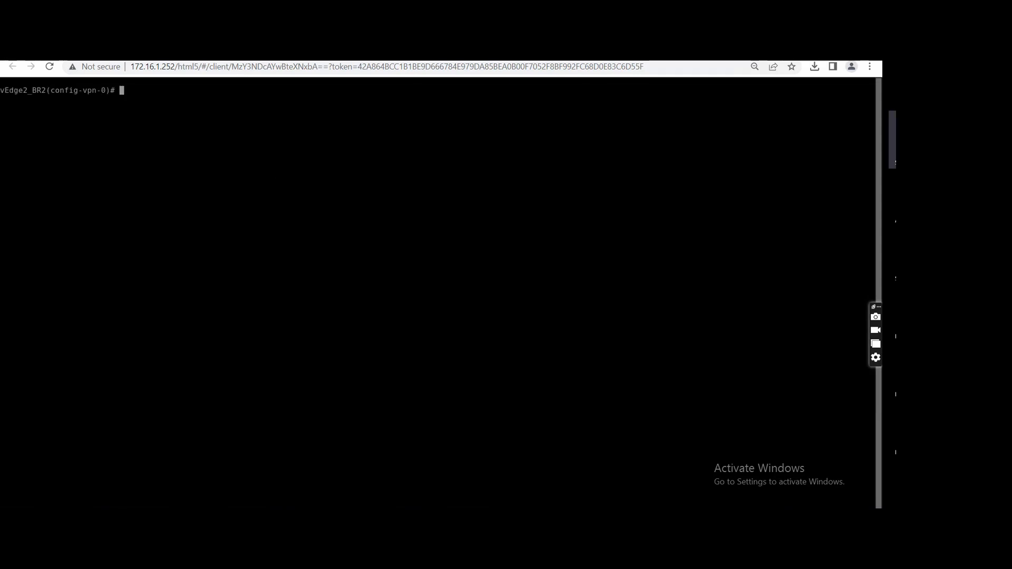
type("interface ge0/0")
key("BackSpace")
type("4")
key("Return")
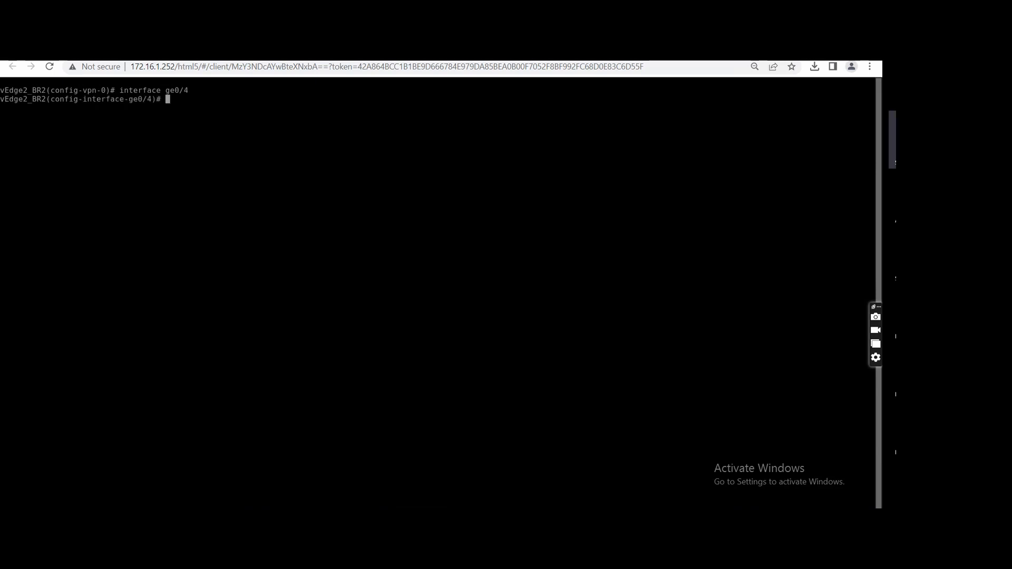
type("descri")
key("Tab")
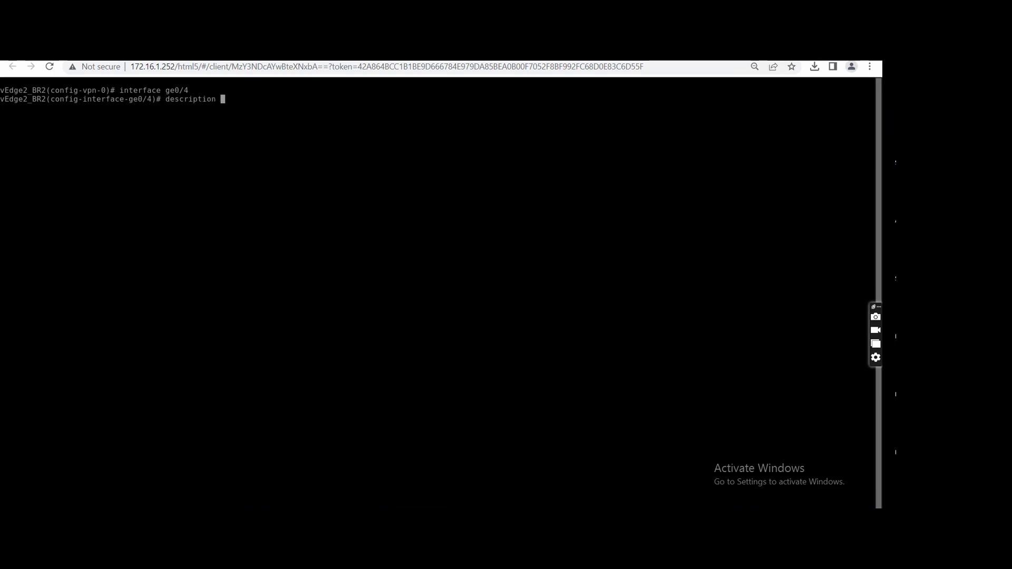
type("\"Inter")
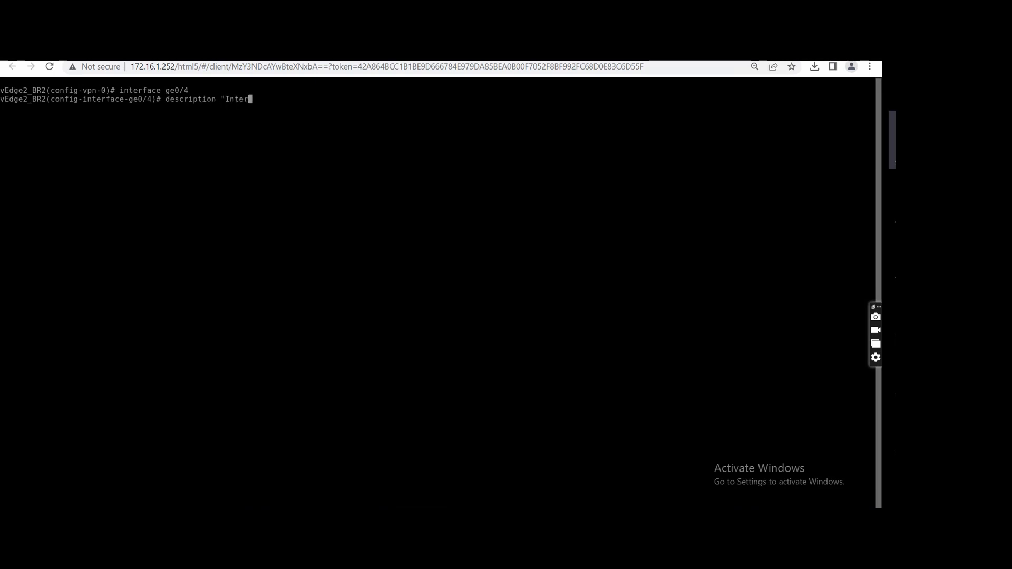
type("net Exten\"")
key("Return")
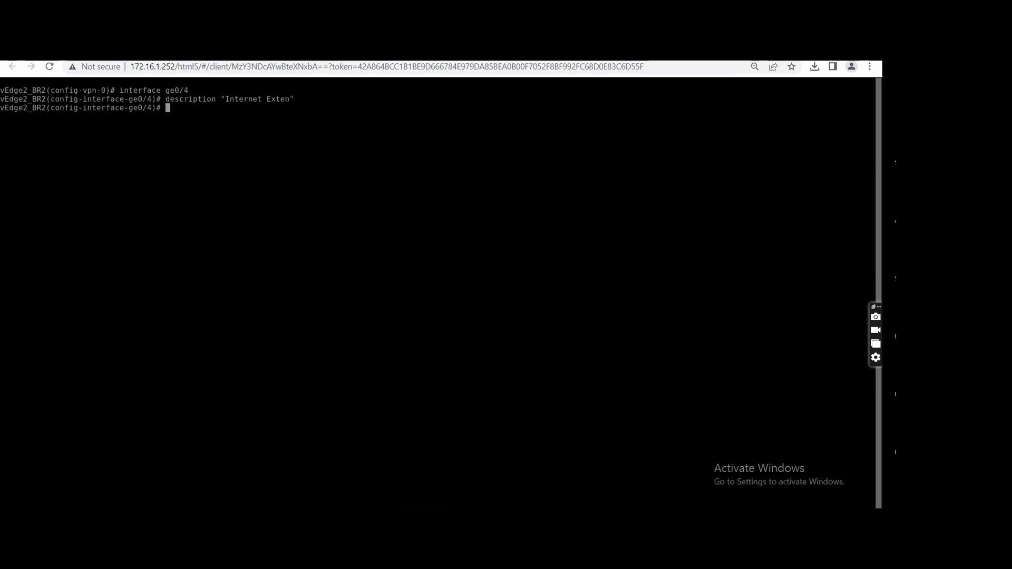
Assign IP address 192.168.14.2/30 to interface ge0/4 on vEdge2_BR2.
type("ip a")
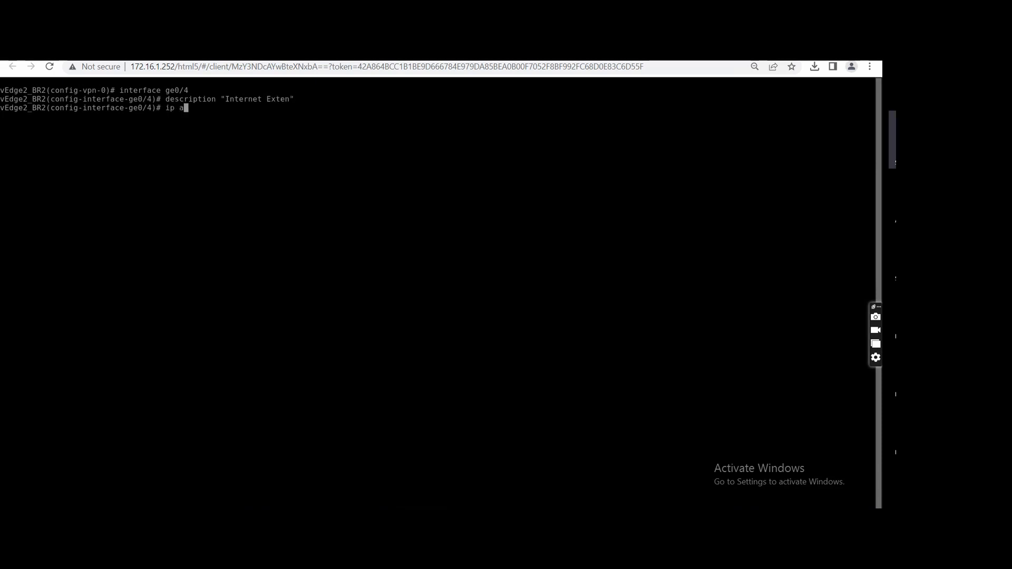
type("ddress 192.")
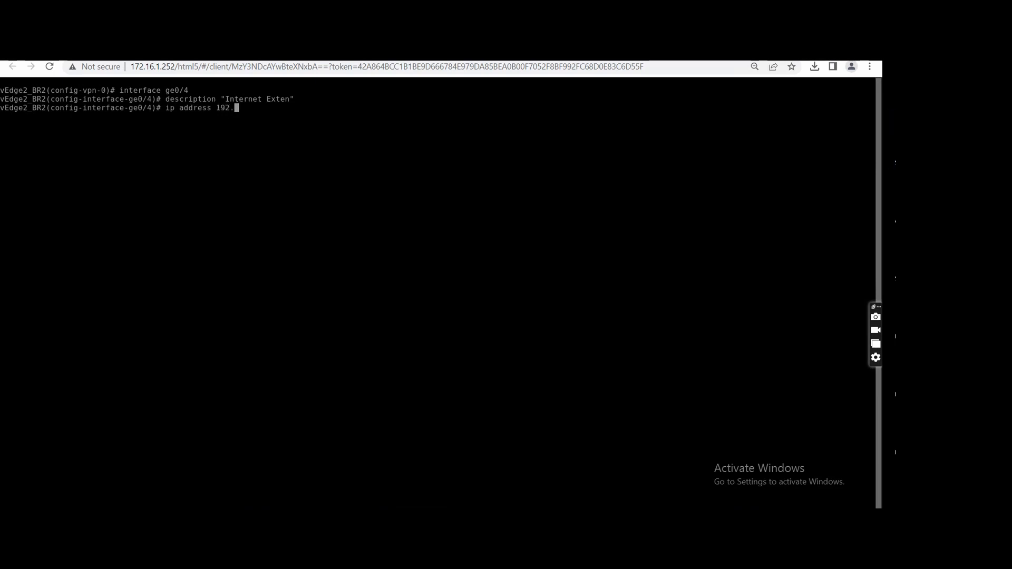
type("168.1")
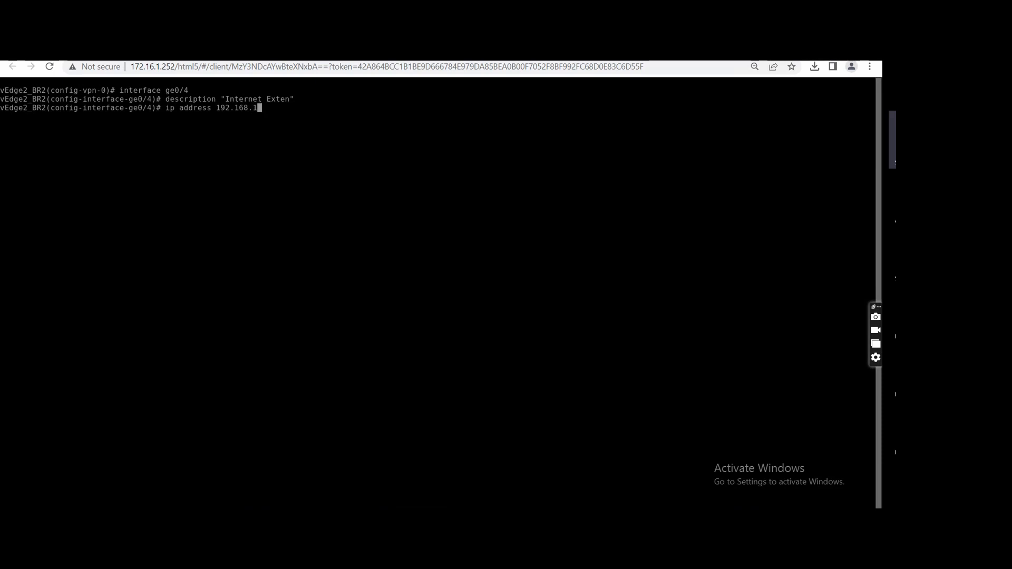
type("4.2/30")
key("Return")
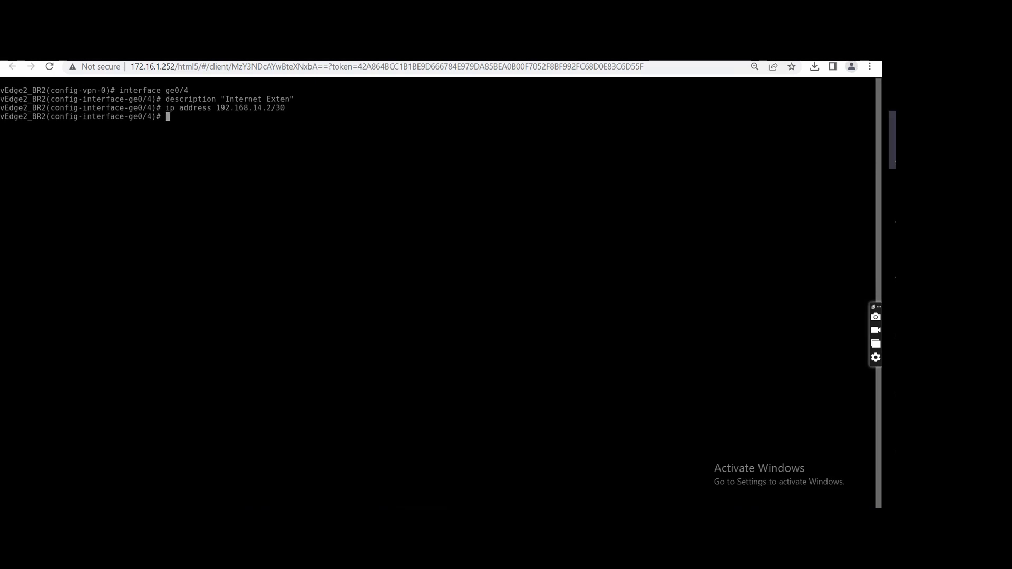
Bind interface ge0/4 on vEdge2_BR2 as a TLOC extension to ge0/0 and commit the configuration.
type("tloc")
key("Tab")
type("ge0/0")
key("Return")
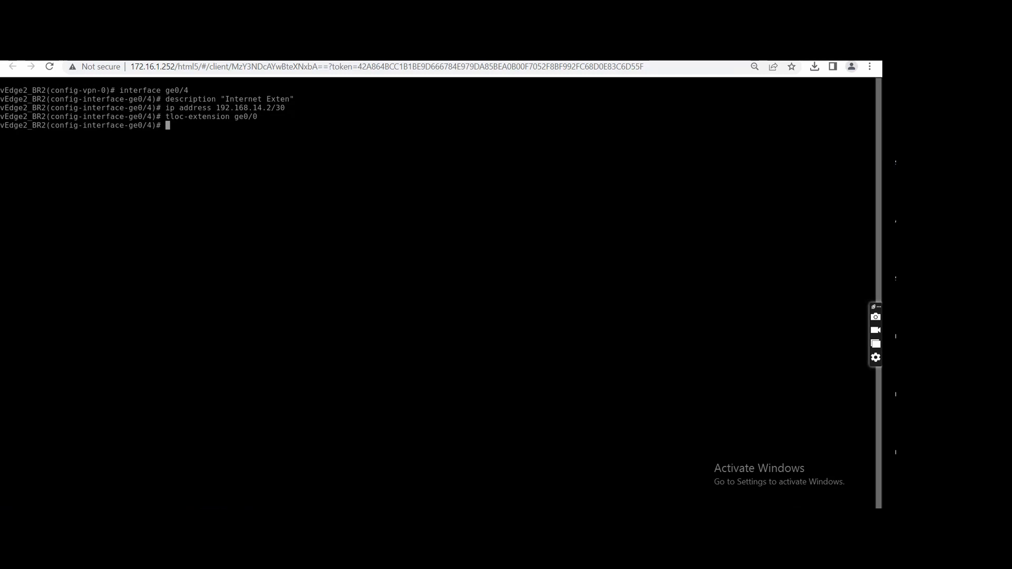
type("commit")
key("Return")
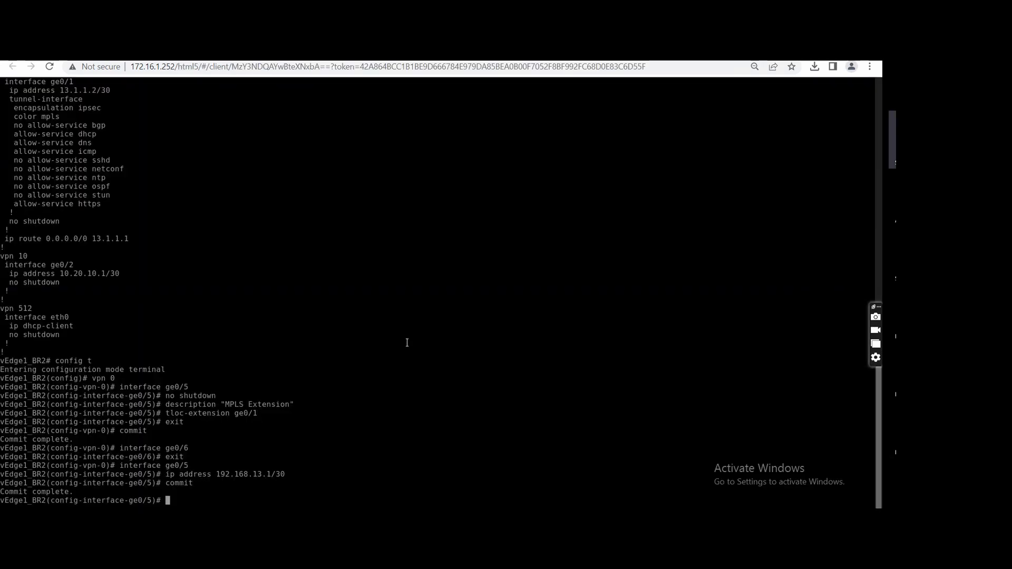
Switch to vEdge1_BR2 and create a tunnel interface on ge0/4 in VPN 0 with IPsec encapsulation.
type("exit")
key("Return")
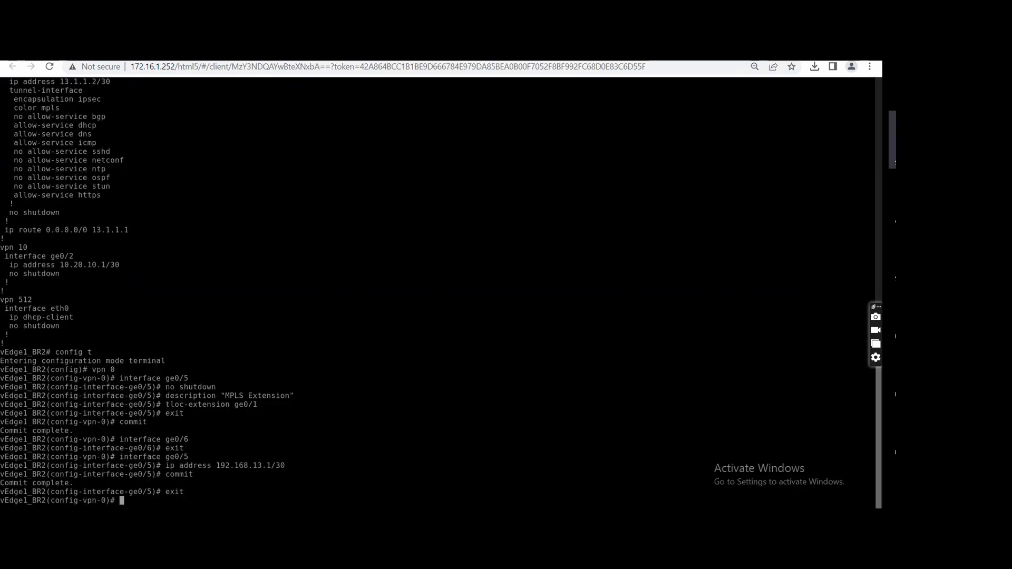
type("interface ge0/4")
key("Return")
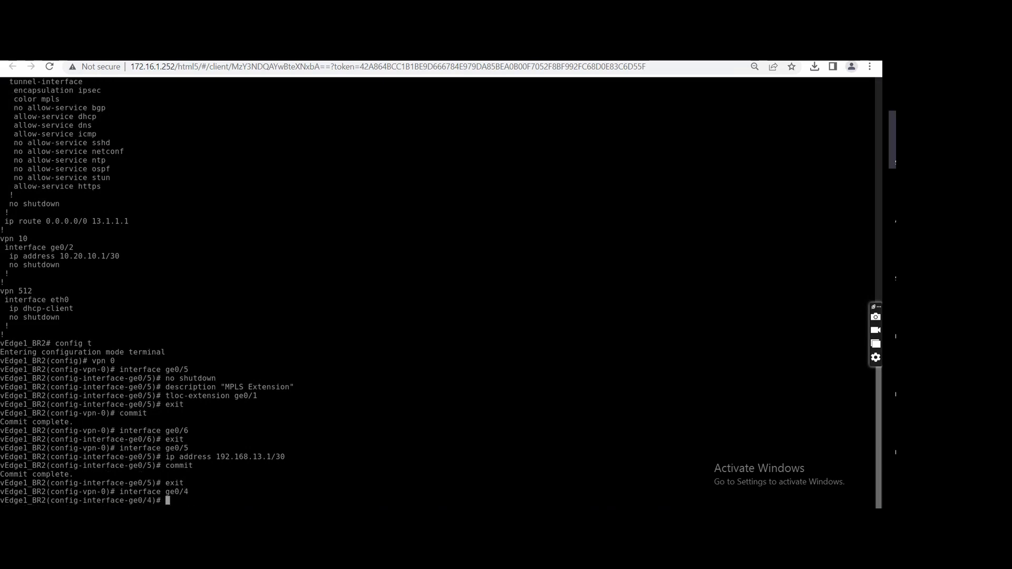
type("tunnel-interface")
key("Return")
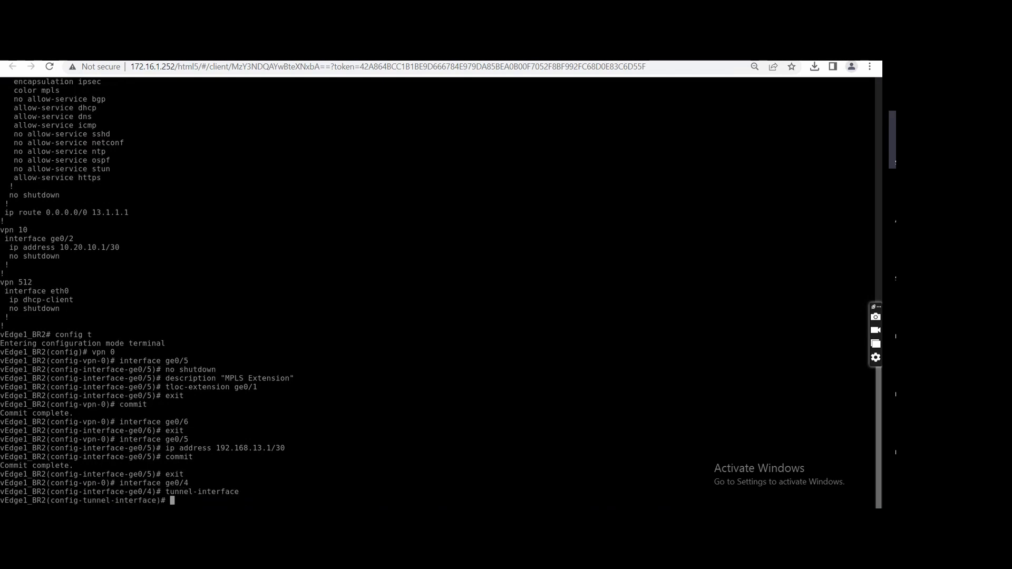
type("encapsulation ipsec")
key("Return")
Set the ge0/4 tunnel color to public-internet, allow all services and return to the interface level.
type("color ")
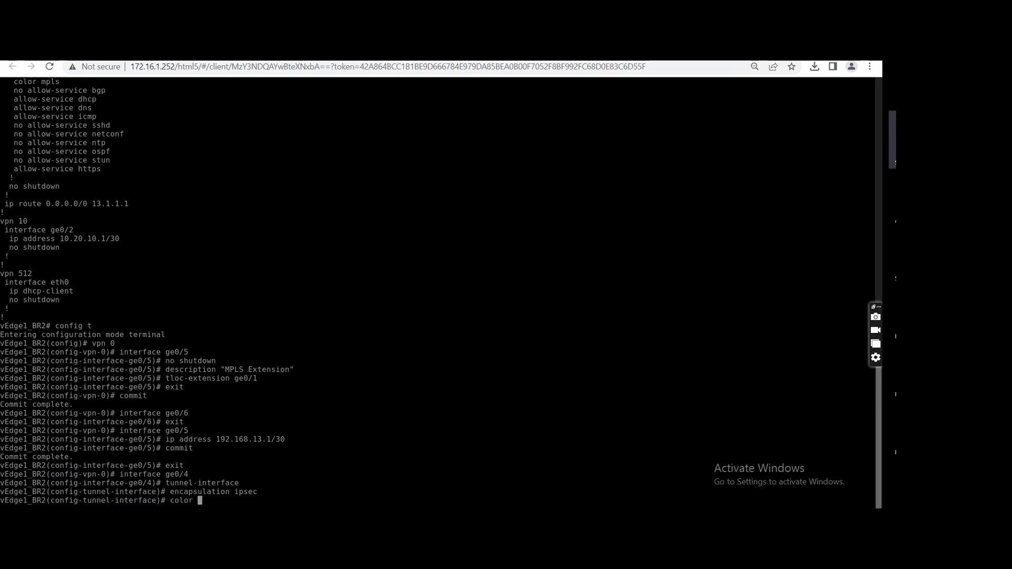
type("public-internet")
key("Return")
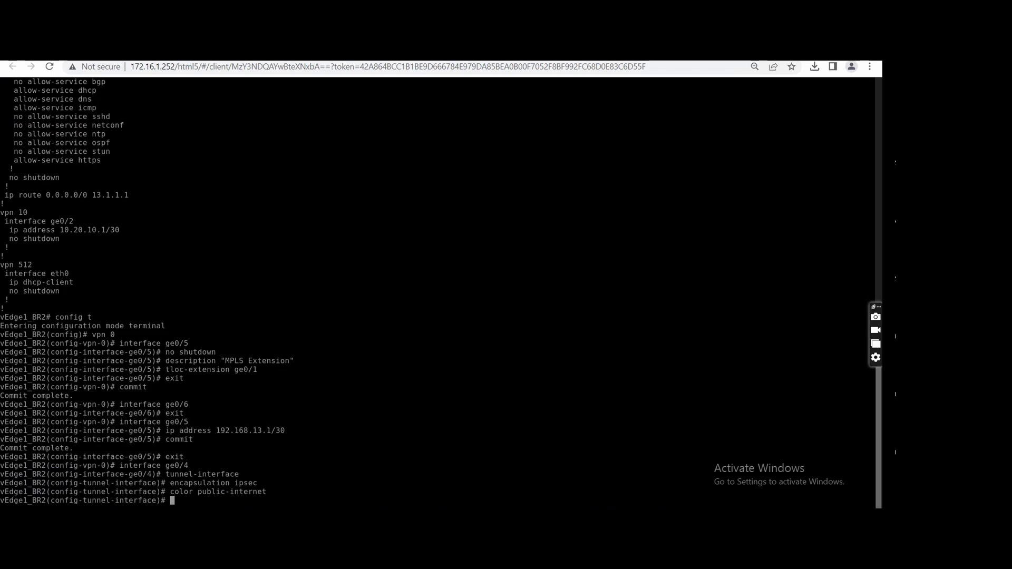
type("allow-service all")
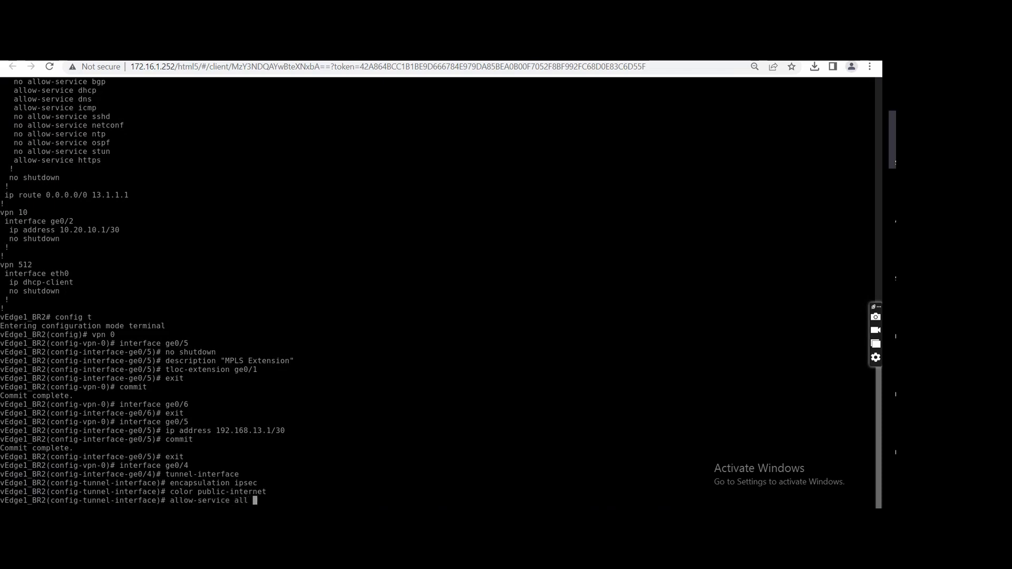
key("Return")
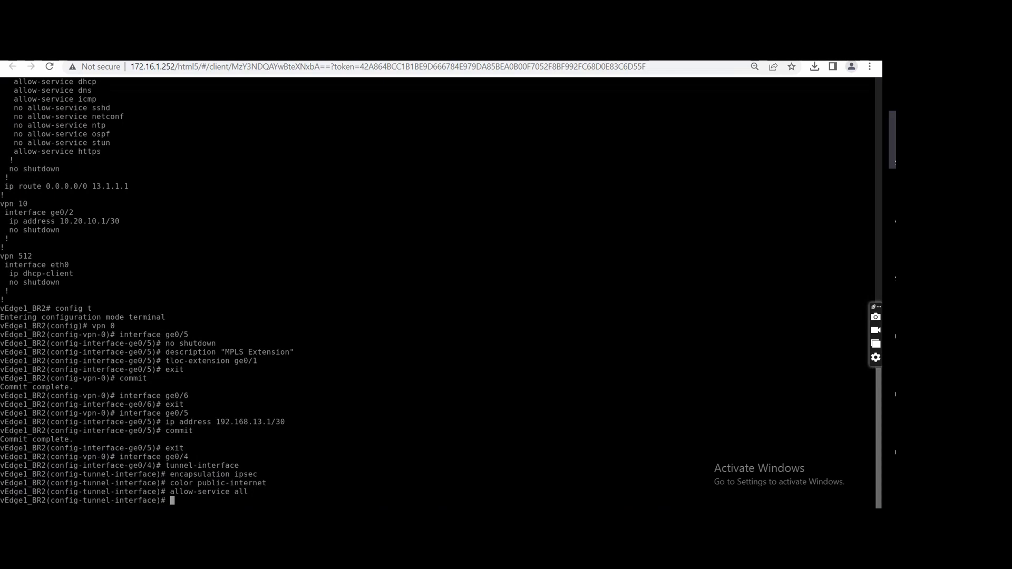
type("exit")
key("Return")
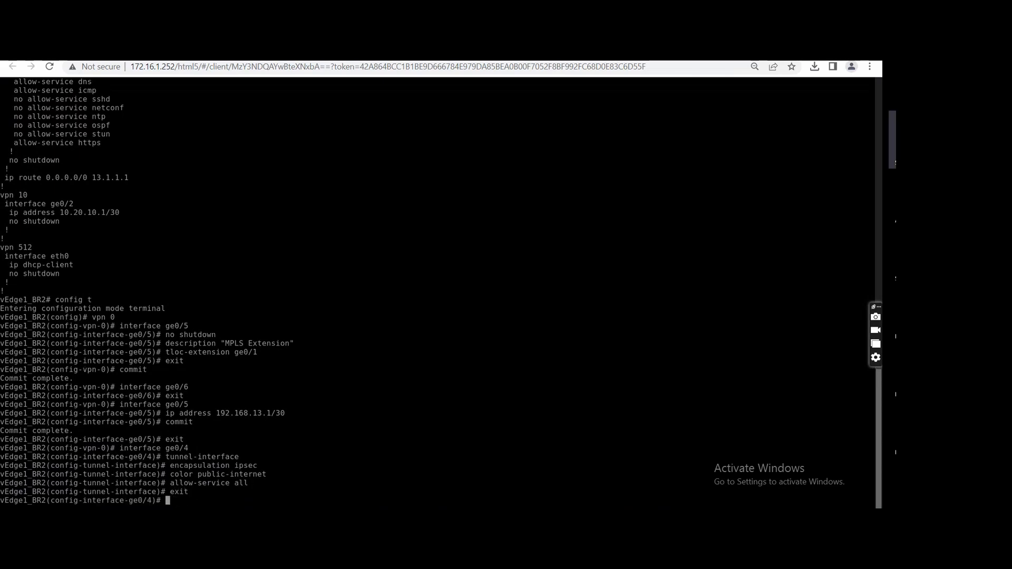
Enable interface ge0/4 on vEdge1_BR2 with no shutdown and return to the VPN 0 level.
type("no shu")
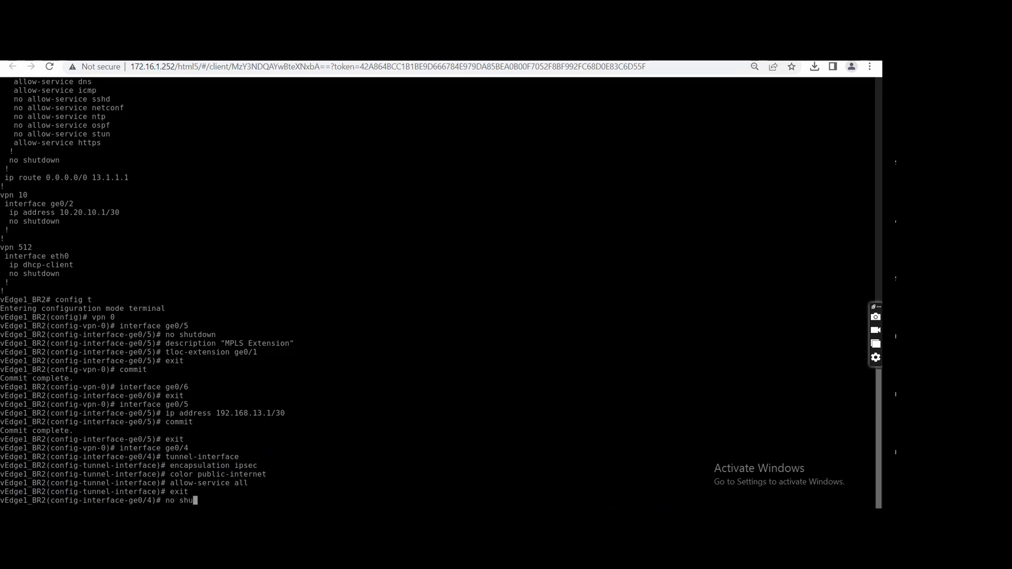
type("tdown")
key("Return")
type("exit")
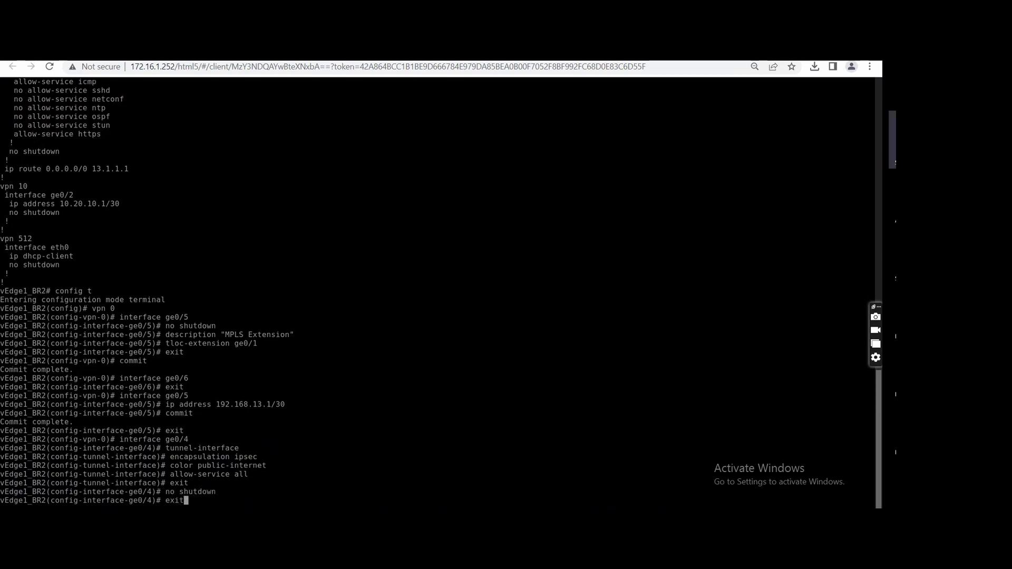
key("Return")
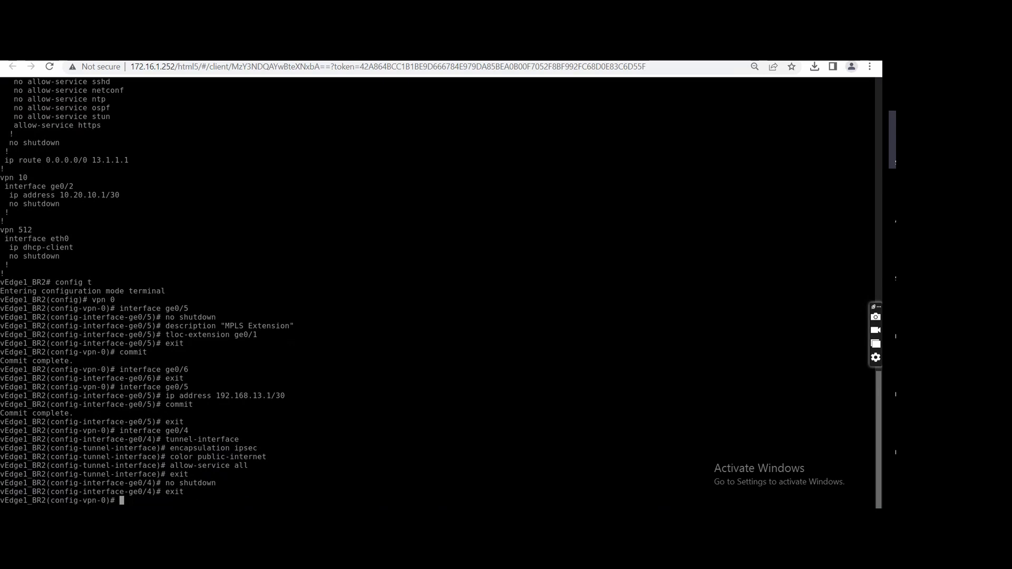
Add a default route 0.0.0.0/0 via next hop 192.168.14.2 in VPN 0 on vEdge1_BR2.
type("ip route ")
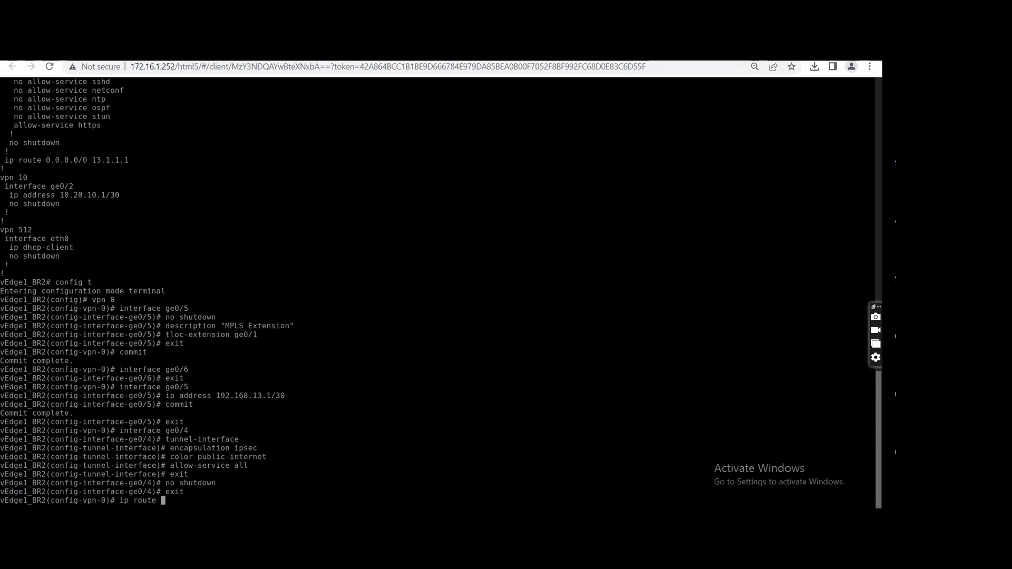
type("0.0.0.0")
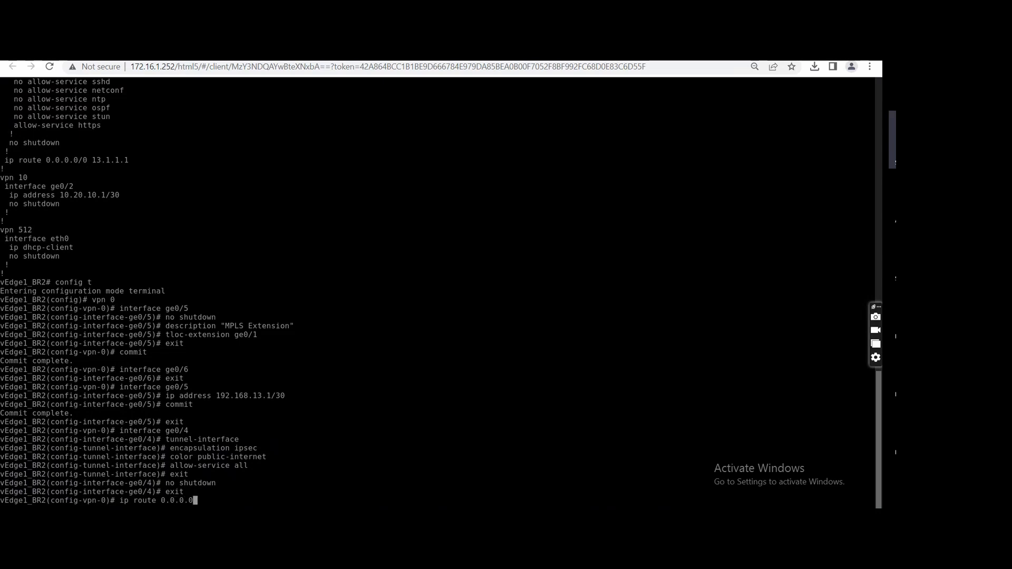
type("/0")
type("192.168.14.2")
key("Return")
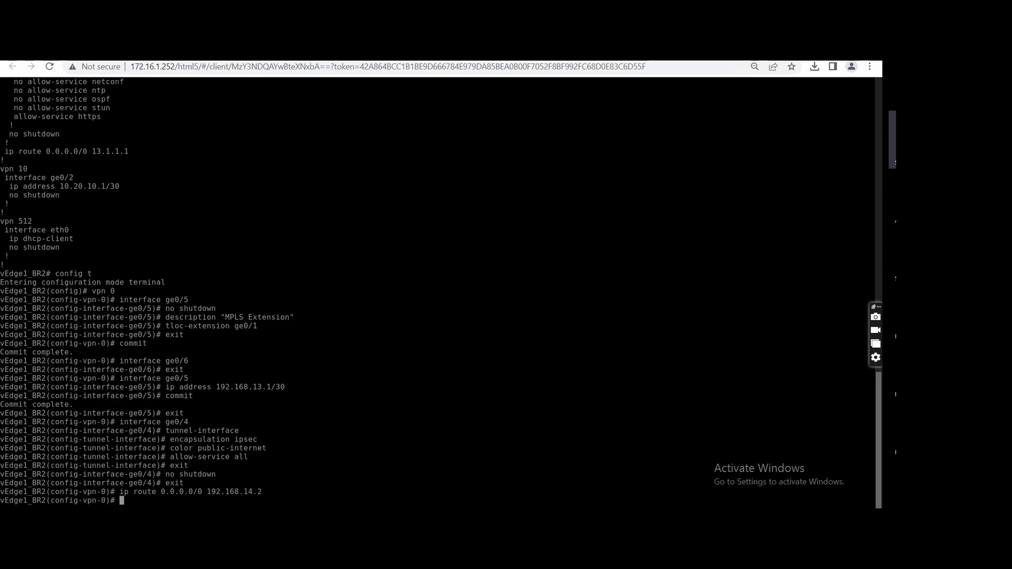
Assign IP address 192.168.14.1/30 to interface ge0/4 on vEdge1_BR2 and commit the configuration.
type("interface ge0/4")
key("Return")
type("ip ")
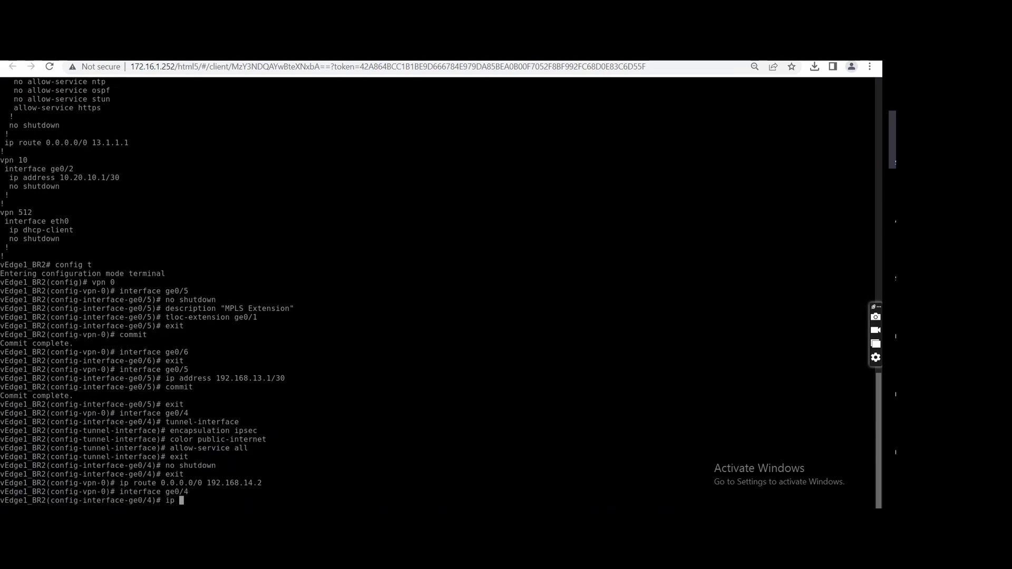
type("address 192.168.14.1")
type("/30")
key("Return")
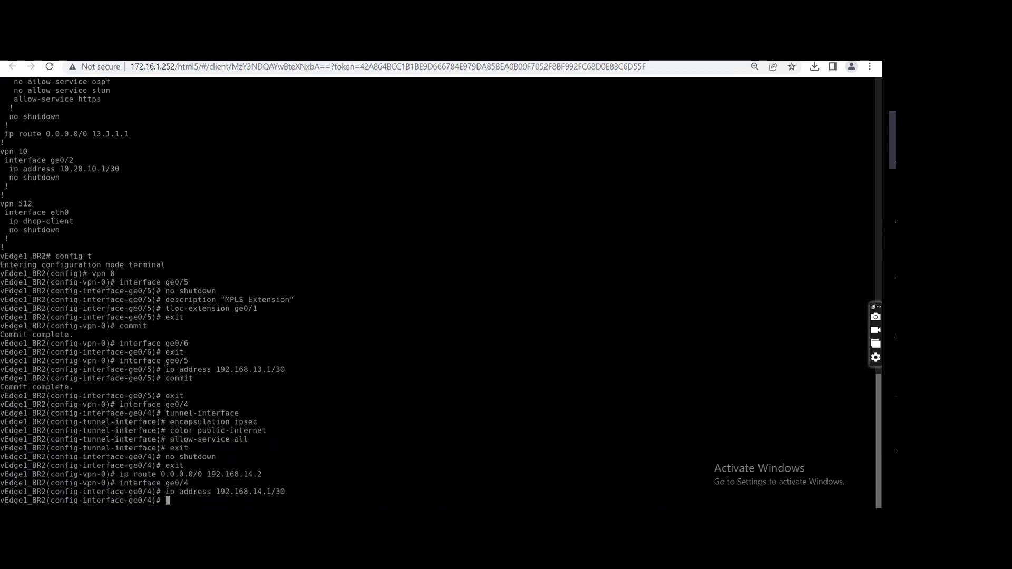
type("commit")
key("Return")
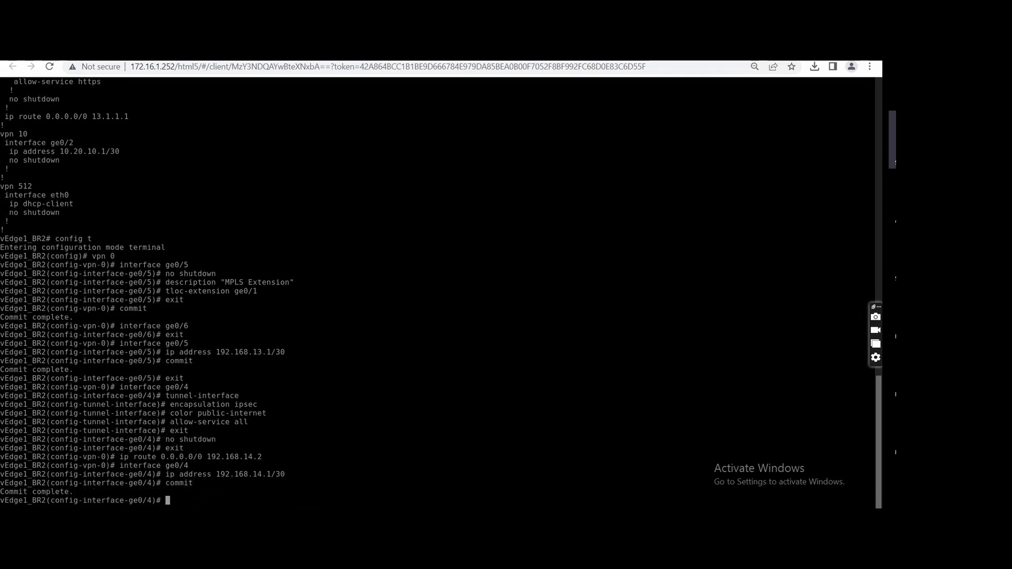
Try to show the interfaces from the ge0/4 configuration level and return to operational mode.
type("sh int")
key("Return")
type("dsd")
key("Return")
key("BackSpace")
key("BackSpace")
key("BackSpace")
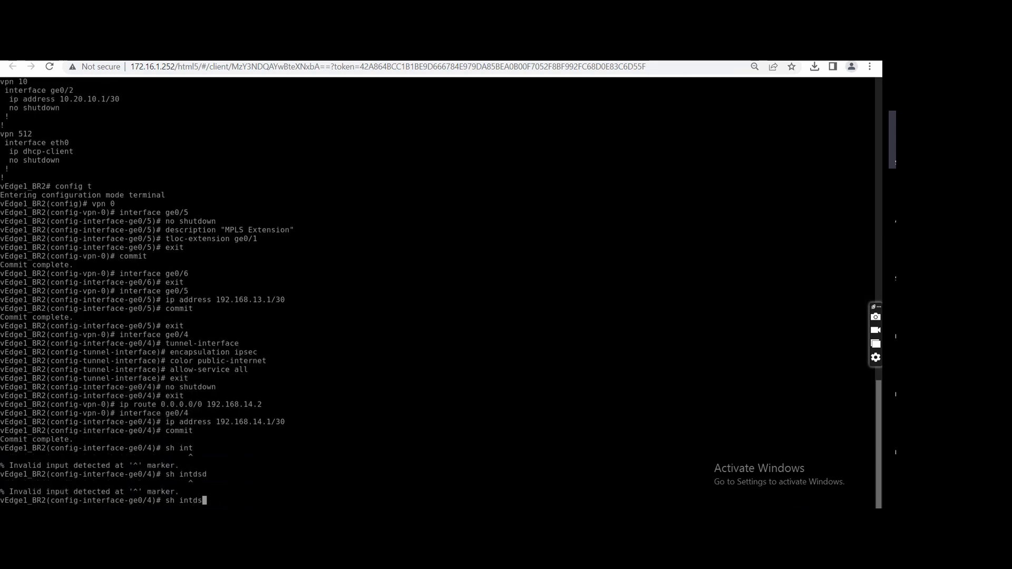
key("Return")
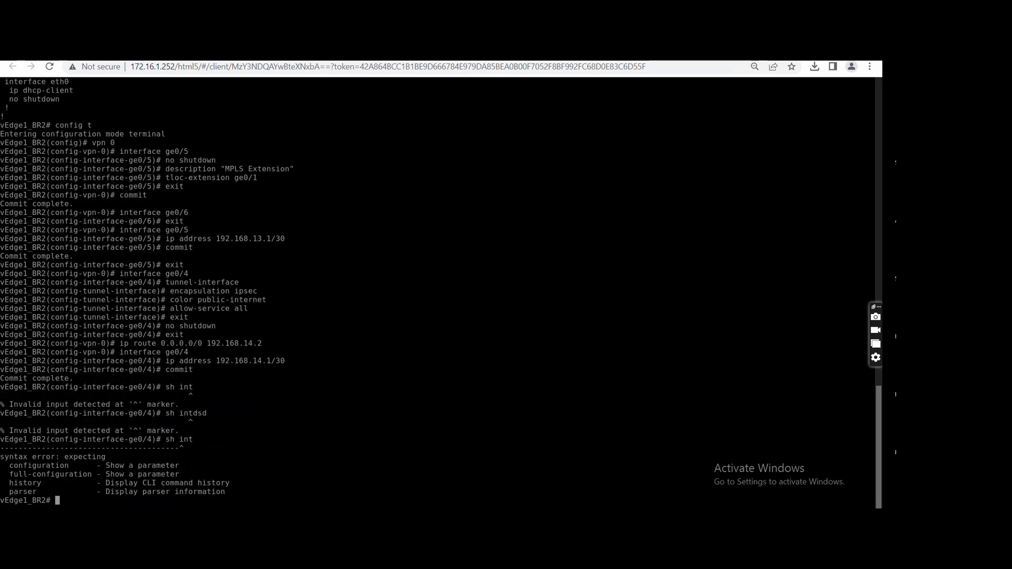
Show the interface descriptions of vEdge1_BR2 in table format.
type("sh int")
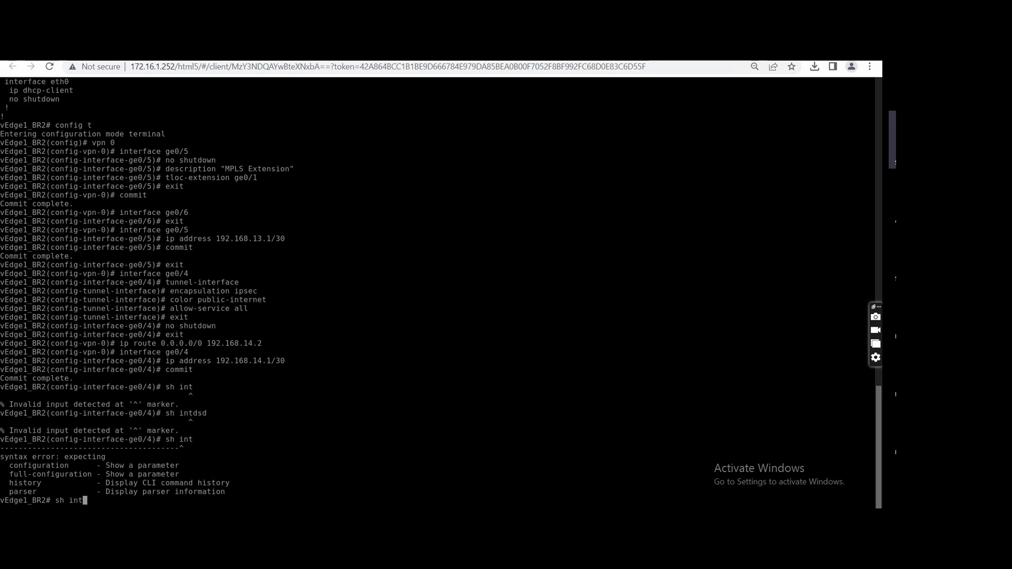
key("Tab")
type("des")
key("Tab")
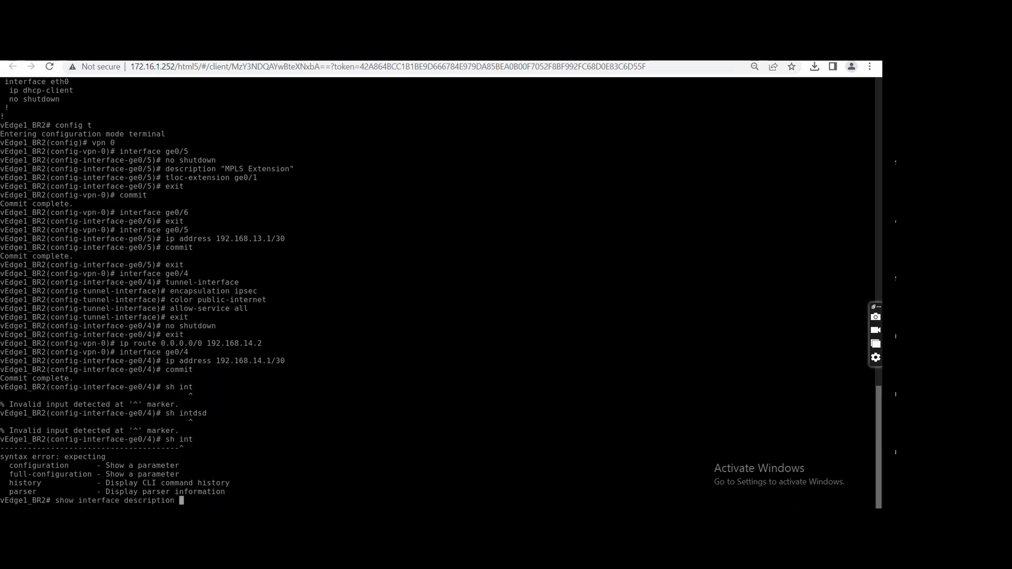
type("| tab")
key("Return")
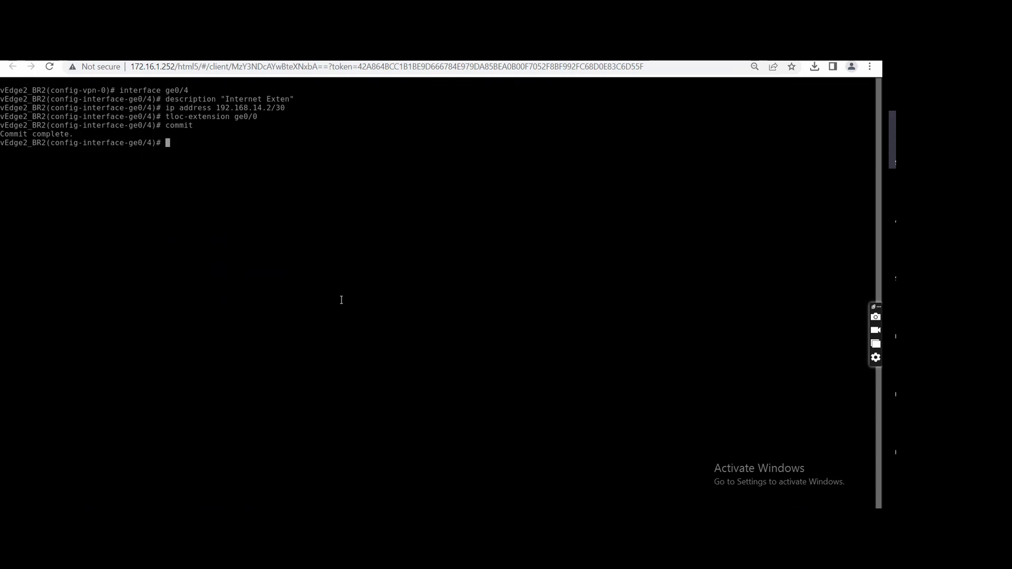
Switch to vEdge2_BR2, enable interface ge0/4 with no shutdown, commit and leave configuration mode.
type("no sh")
key("Tab")
key("Return")
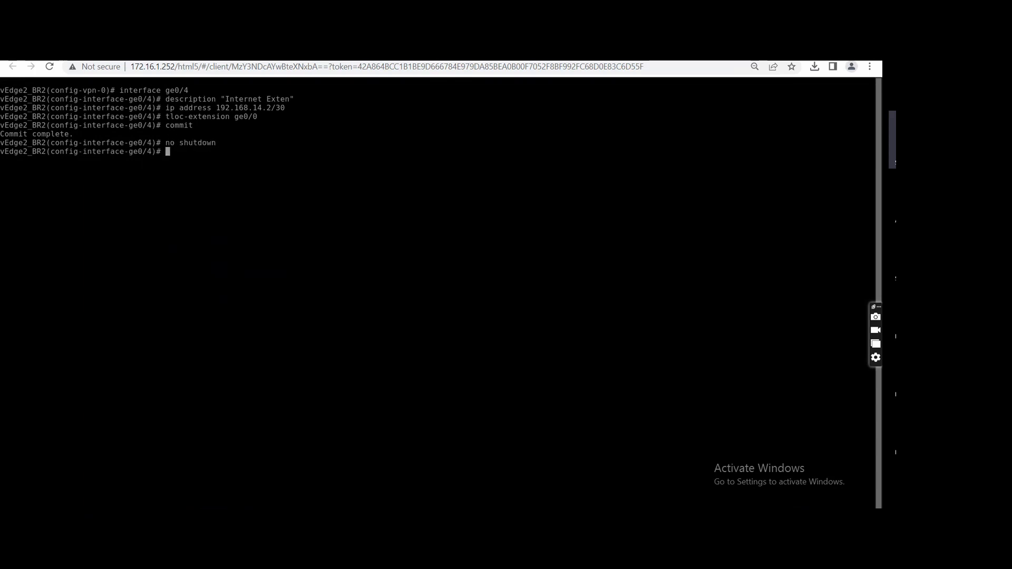
type("commit")
key("Return")
key("ctrl+z")
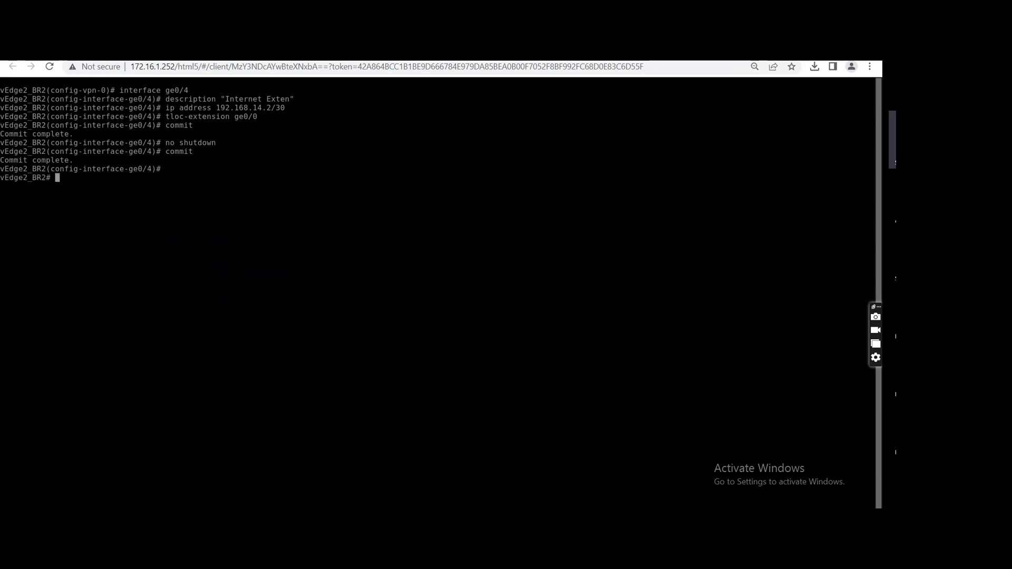
Show the interface descriptions of vEdge2_BR2 in table format.
type("show interface description | tab")
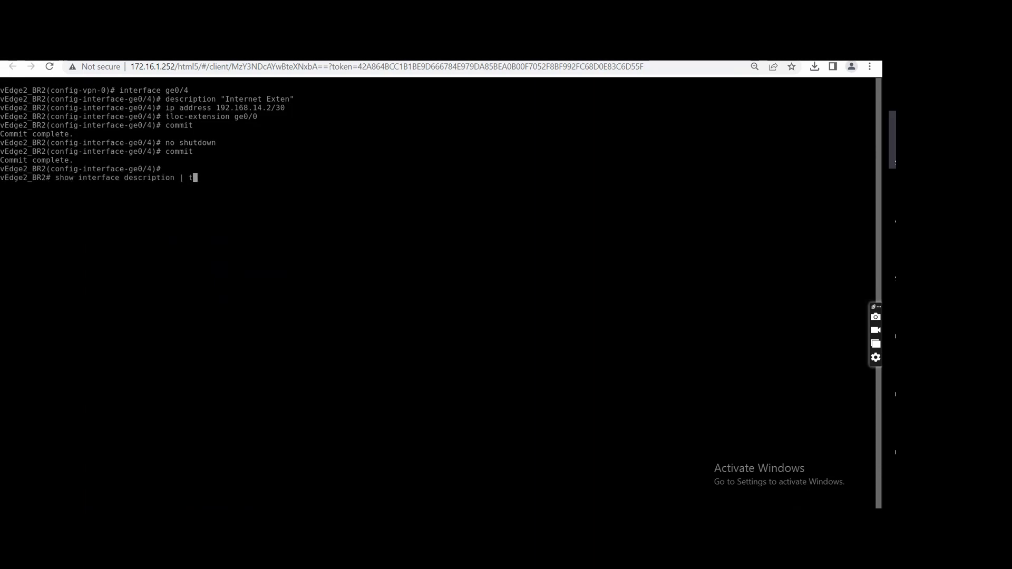
key("Return")
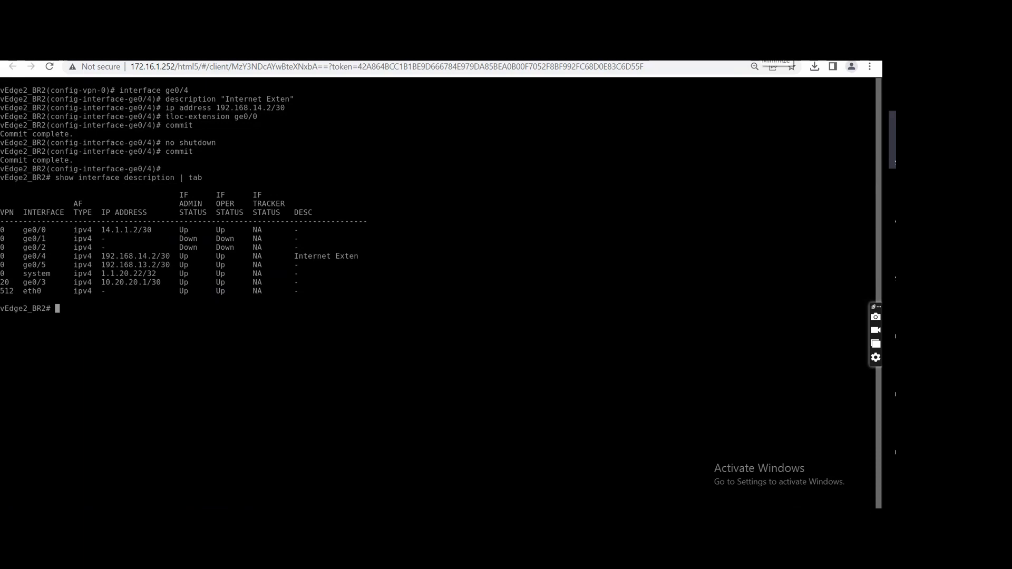
Enter configuration mode on vEdge2_BR2 and open subinterface ge0/4.100 under VPN 0.
left_click(337, 52)
type("config t")
key("Return")
type("vpn 0")
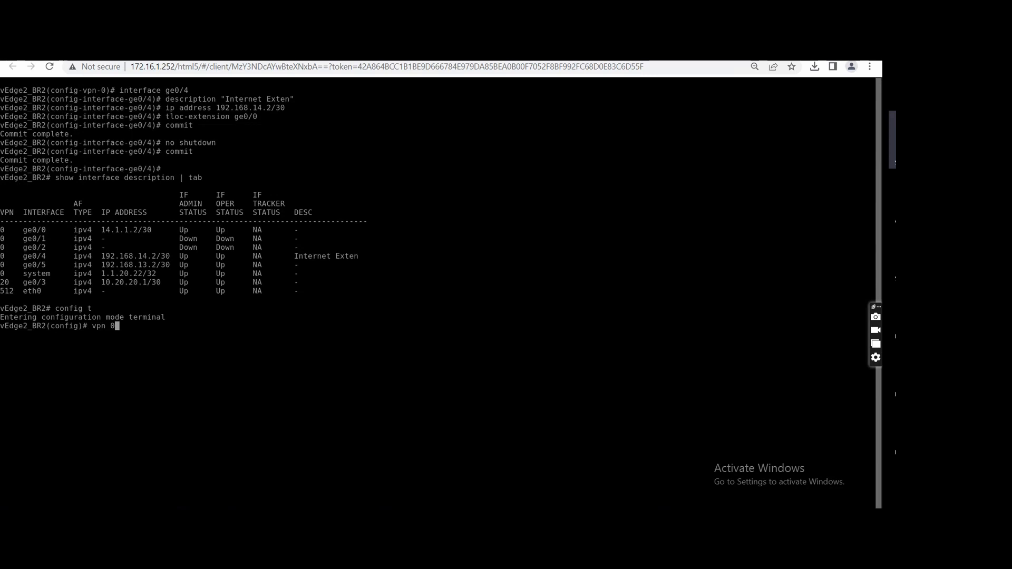
key("Return")
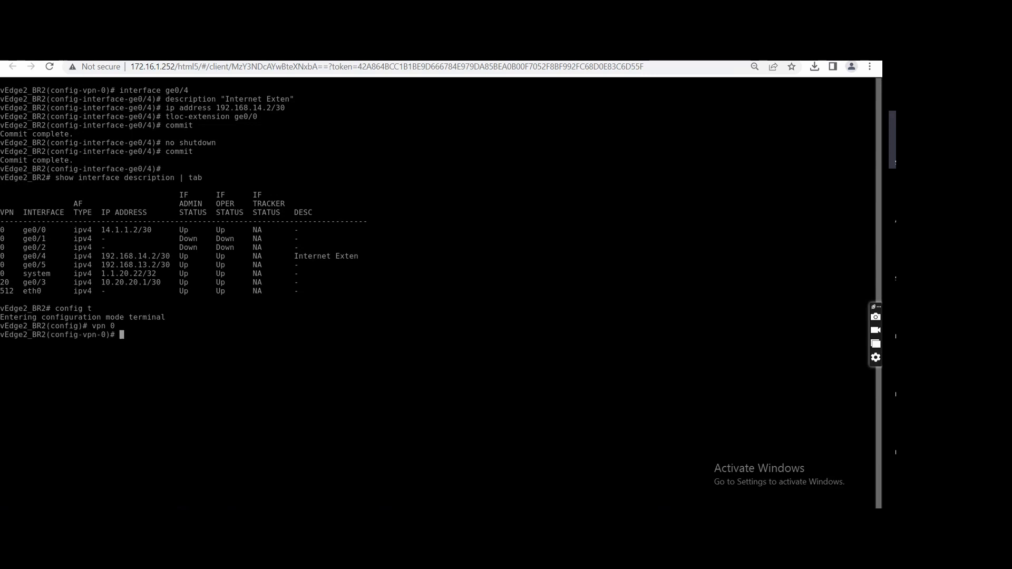
type("interface ge0/4.100")
key("Return")
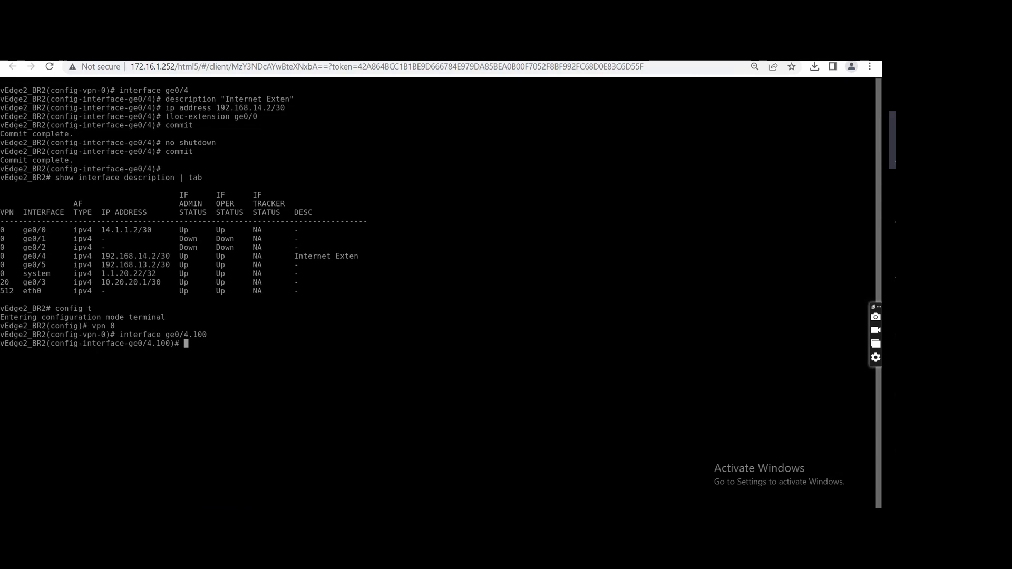
Leave configuration mode on vEdge2_BR2 and discard the uncommitted ge0/4.100 subinterface.
key("ctrl+z")
type("not")
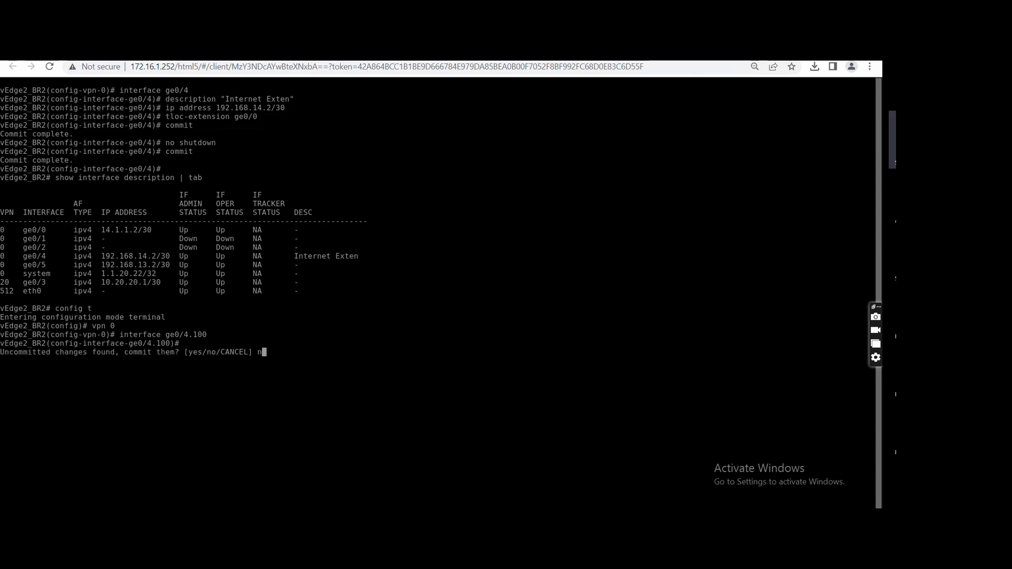
key("BackSpace")
key("BackSpace")
key("BackSpace")
type("no")
key("Return")
Show the control connections of vEdge2_BR2 in table format and examine the mpls vBond entry.
type("show control co")
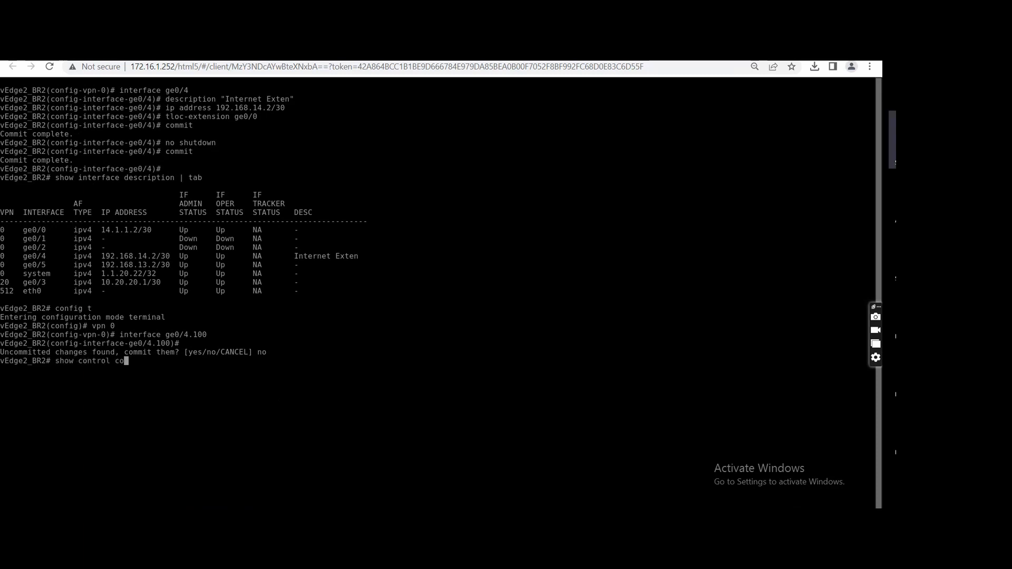
type("nnections | tab")
key("Return")
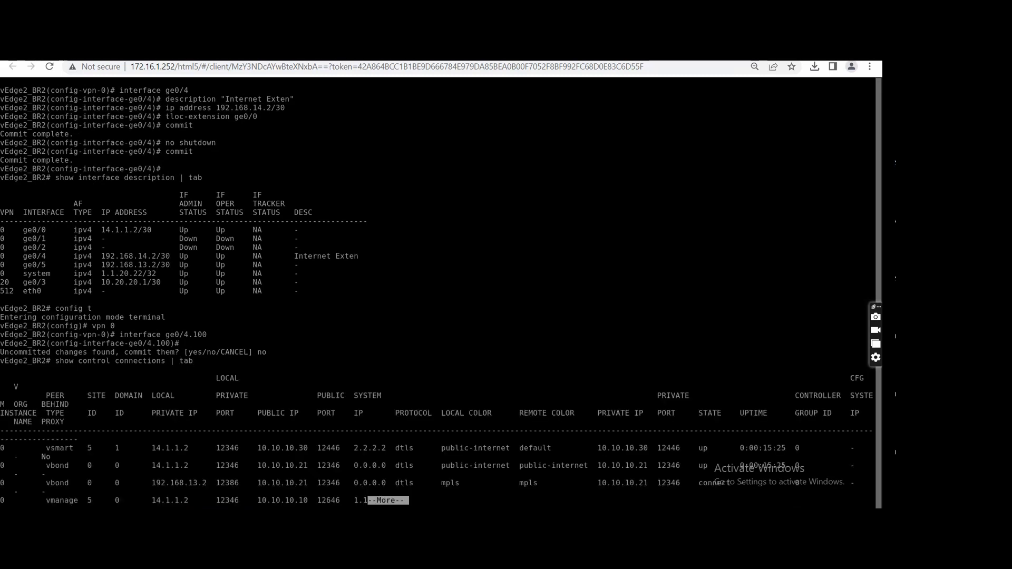
key("space")
key("q")
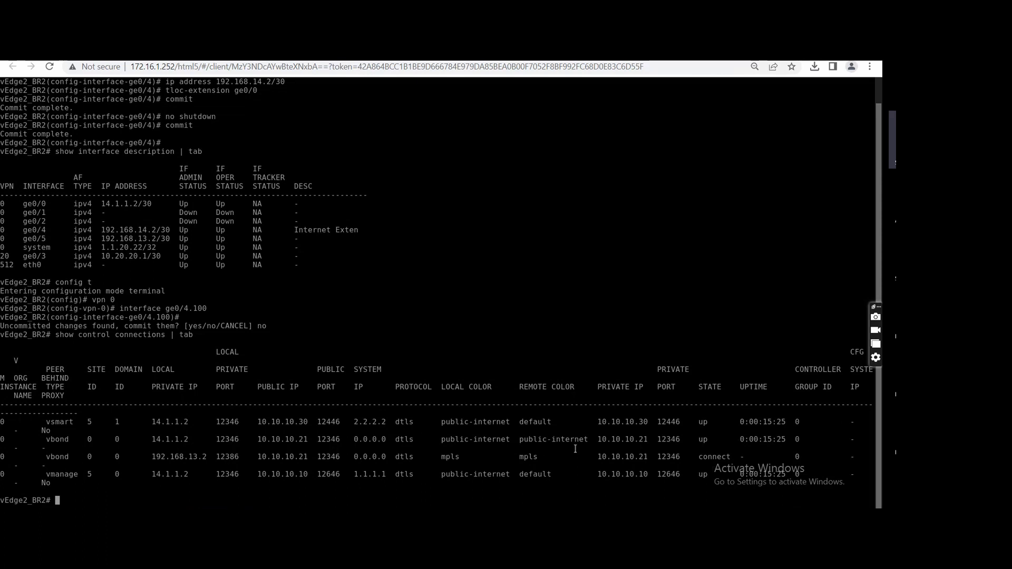
left_click_drag(544, 458, 509, 459)
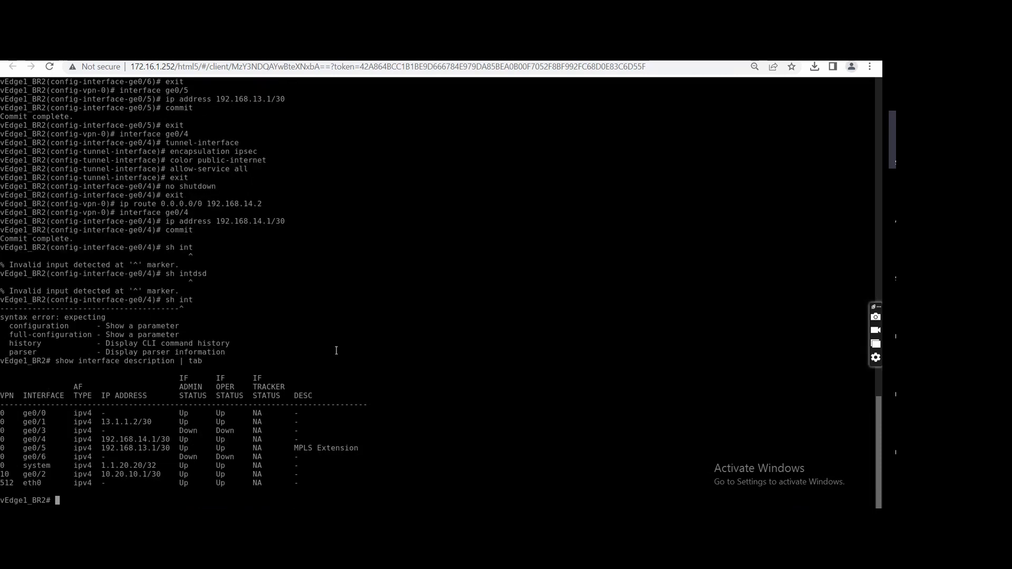
Switch to vEdge1_BR2 and show its control connections in table format.
type("show")
type(" cont")
key("Tab")
type("co")
key("Tab")
type("| tab")
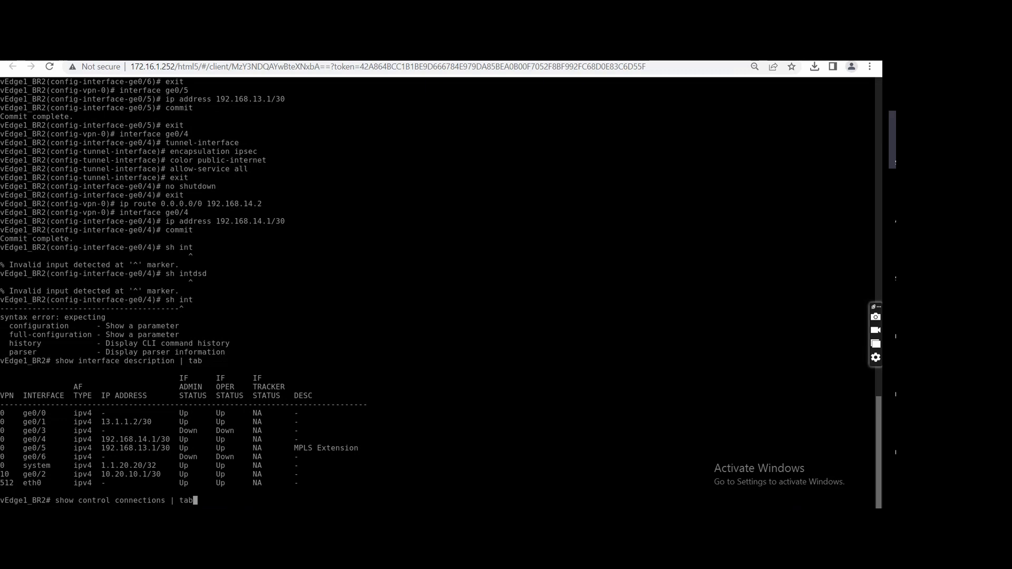
key("Return")
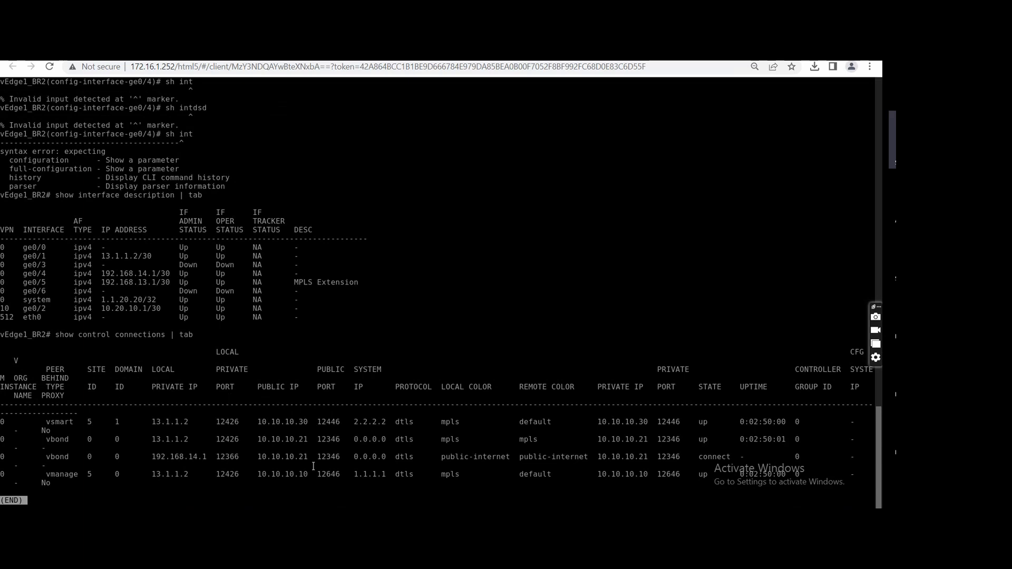
type("qshow running-config")
Review the running configuration of vEdge1_BR2, including the VPN 0 interfaces, tunnel settings and default routes.
key("Return")
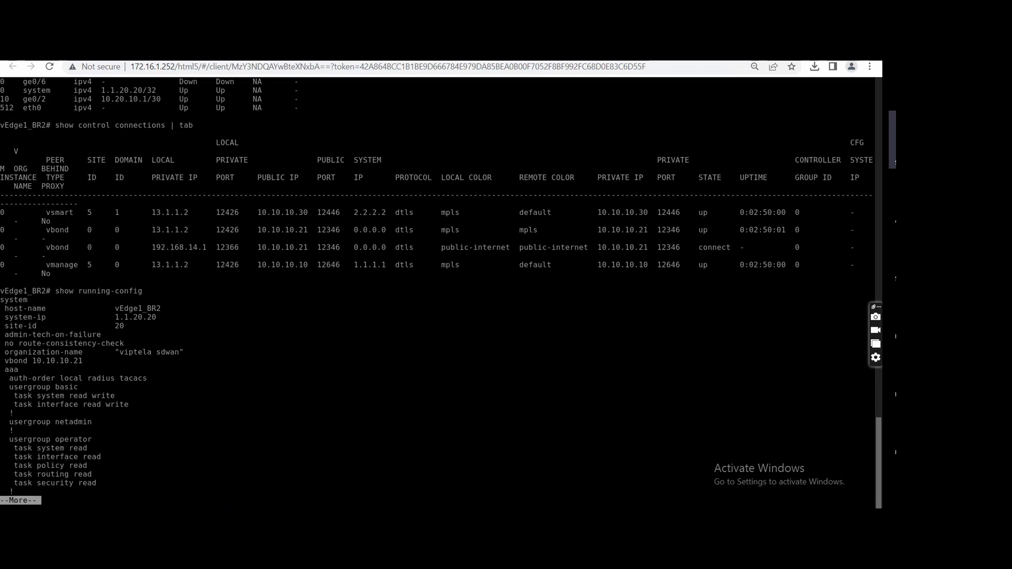
key("space")
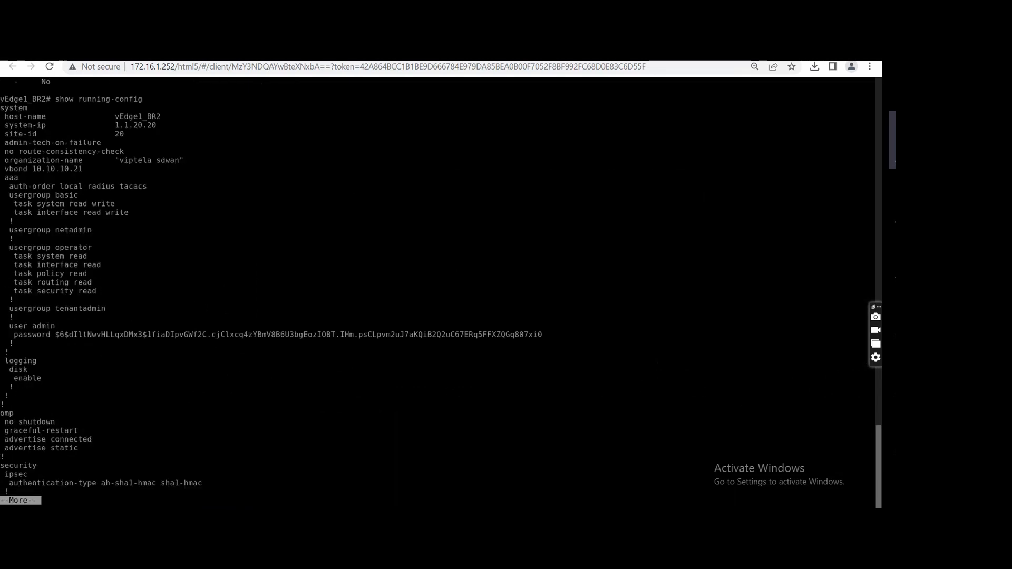
key("space")
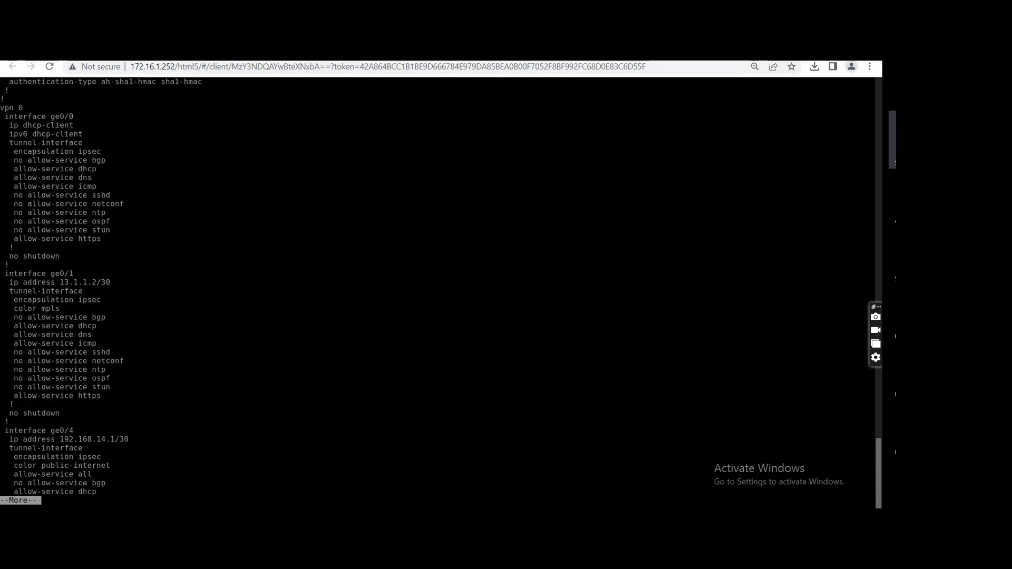
key("space")
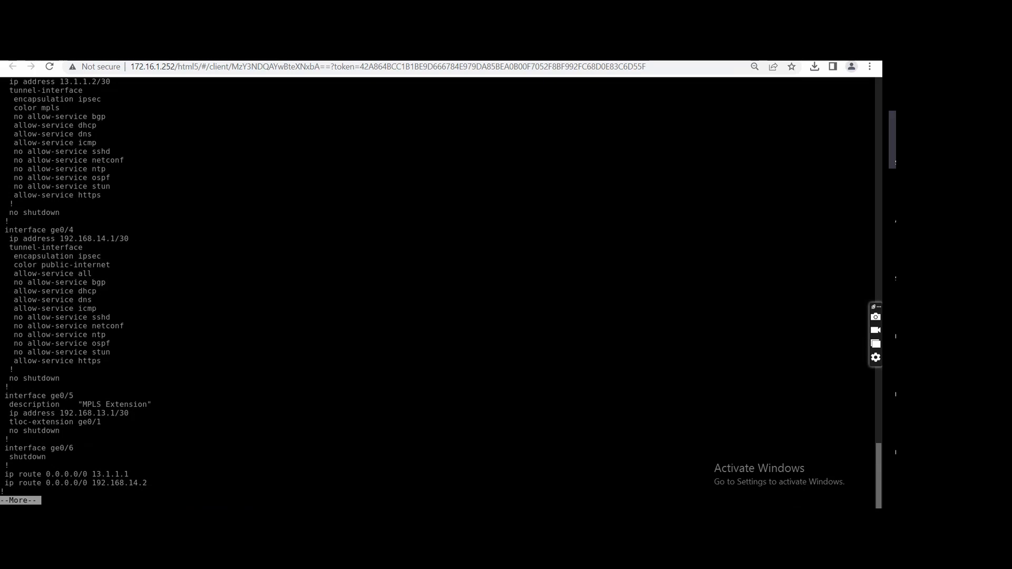
key("space")
type("q")
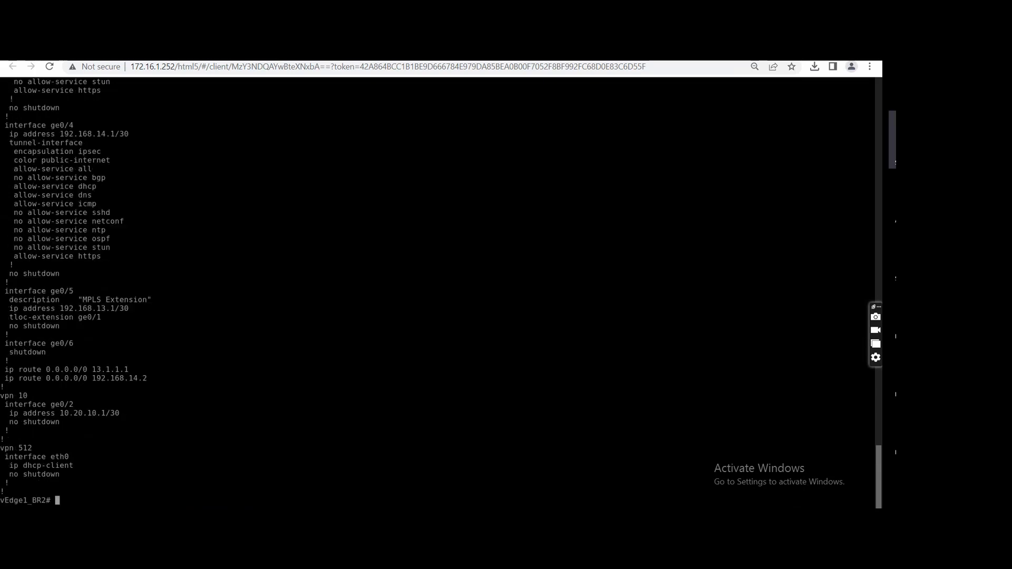
type("ping 192.168.14.2")
Ping 192.168.14.2 from vEdge1_BR2 to test the extension link, and stop the ping.
key("Return")
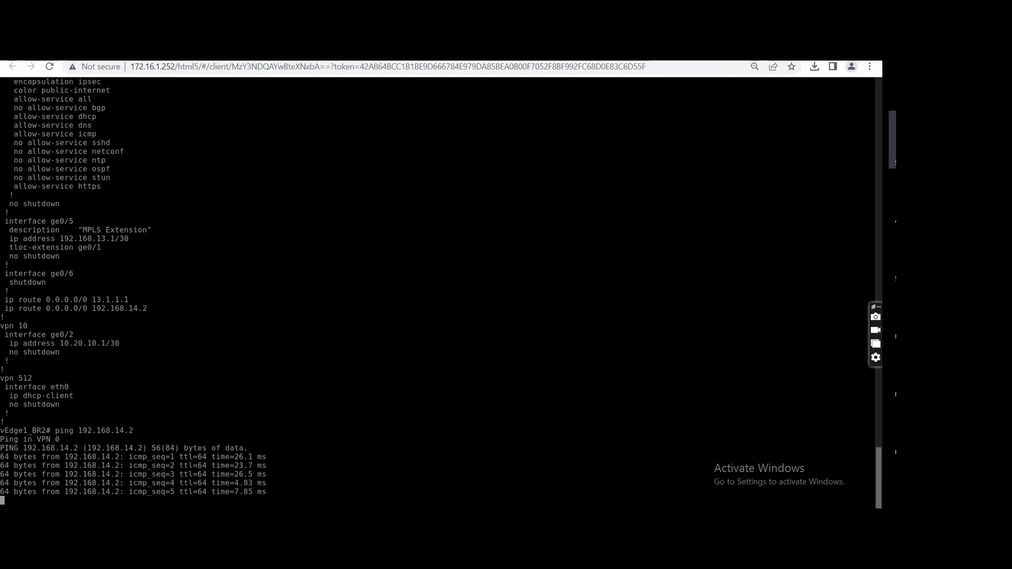
key("ctrl+c")
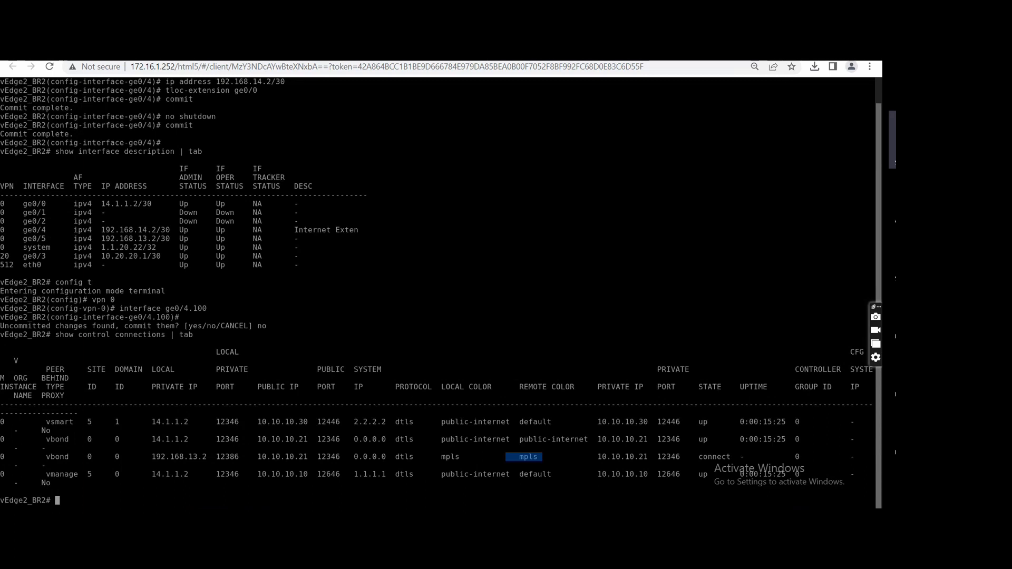
Switch to vEdge2_BR2 and review its running configuration, including the VPN 0 interfaces and default routes.
type("show running-config")
key("Return")
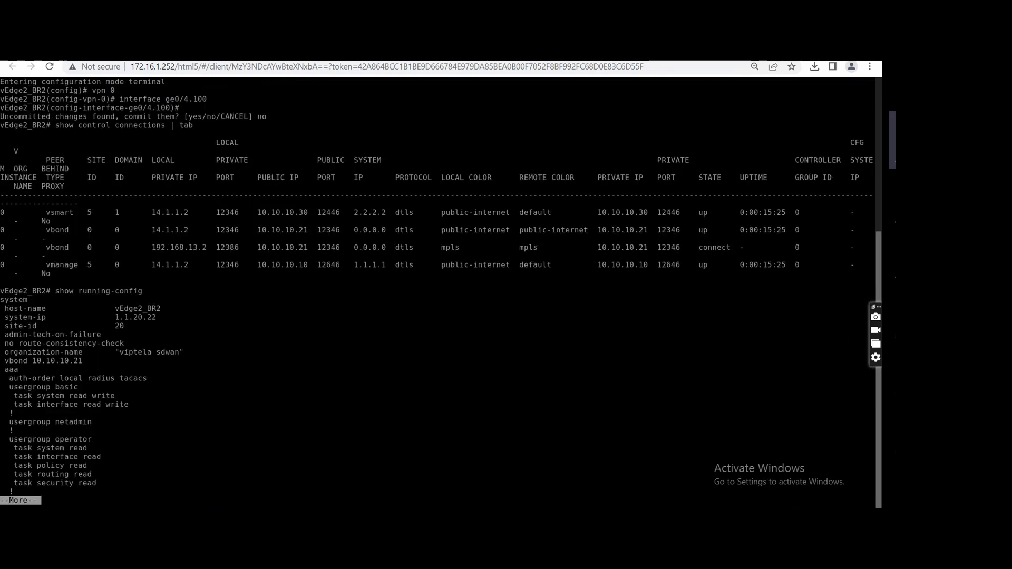
key("space")
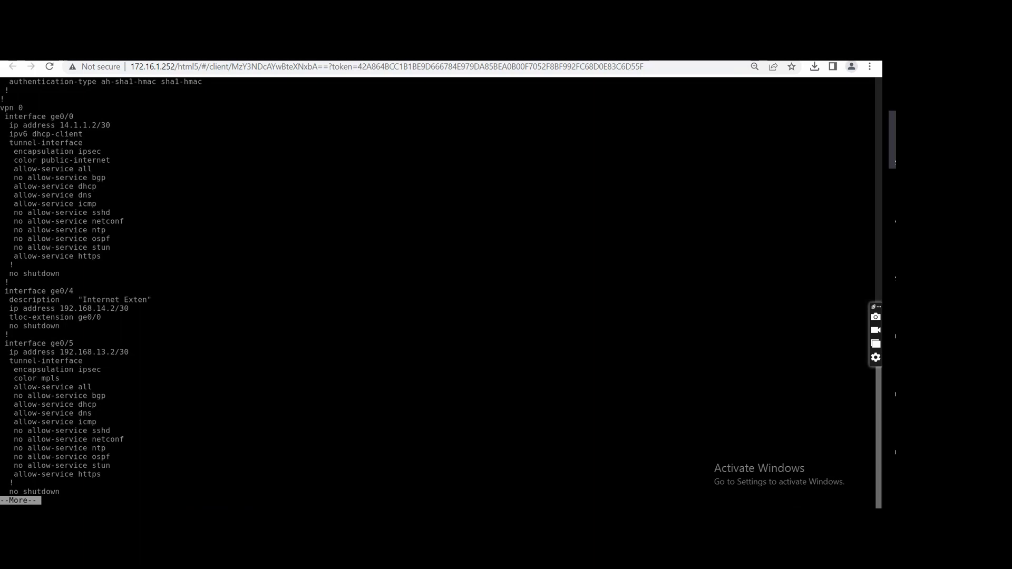
key("space")
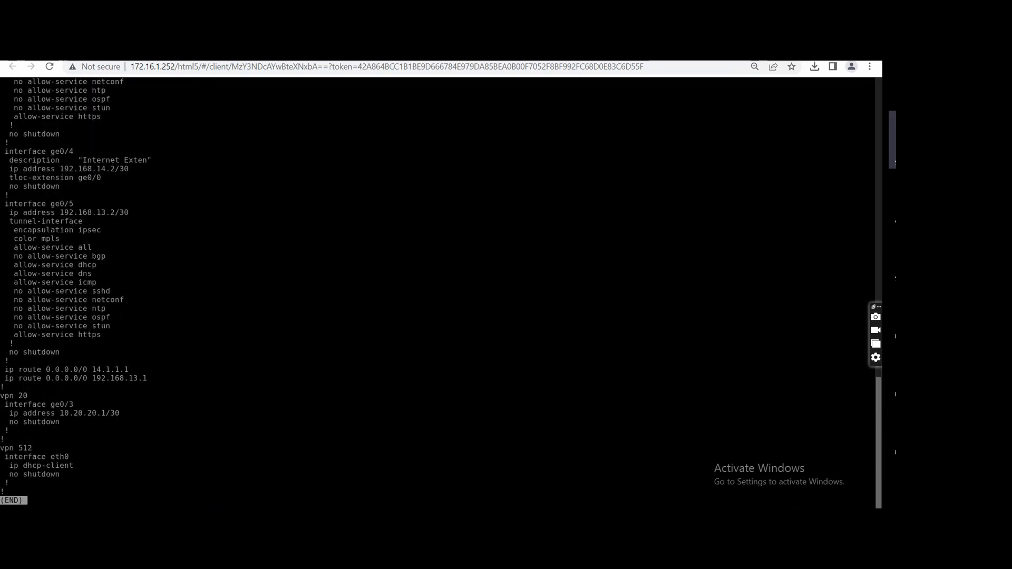
Close the running configuration on vEdge2_BR2, ping 192.168.13.1 to test the extension link, and stop the ping.
key("q")
type("ping ")
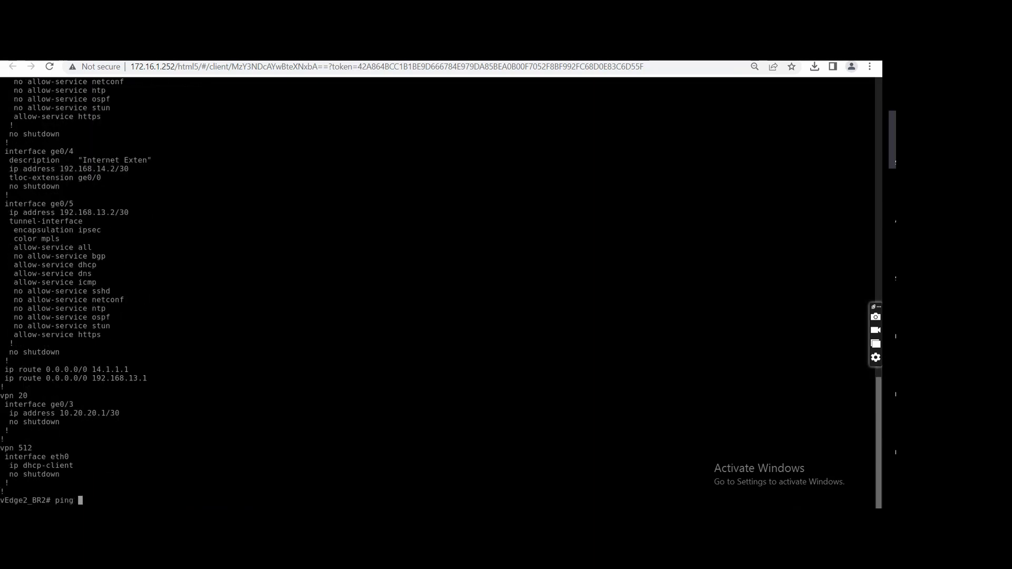
type("192.168.13.1")
key("Return")
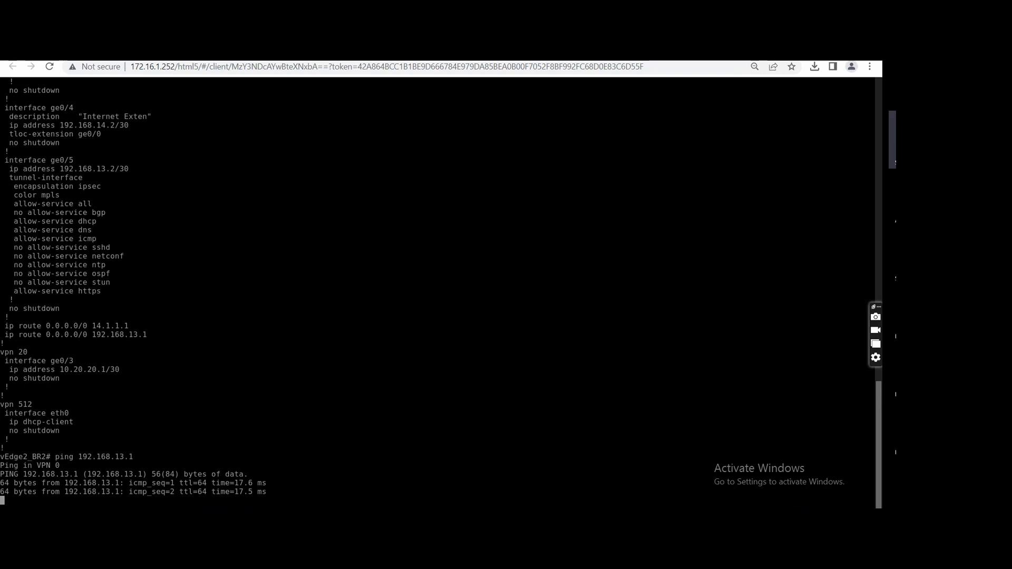
key("ctrl+c")
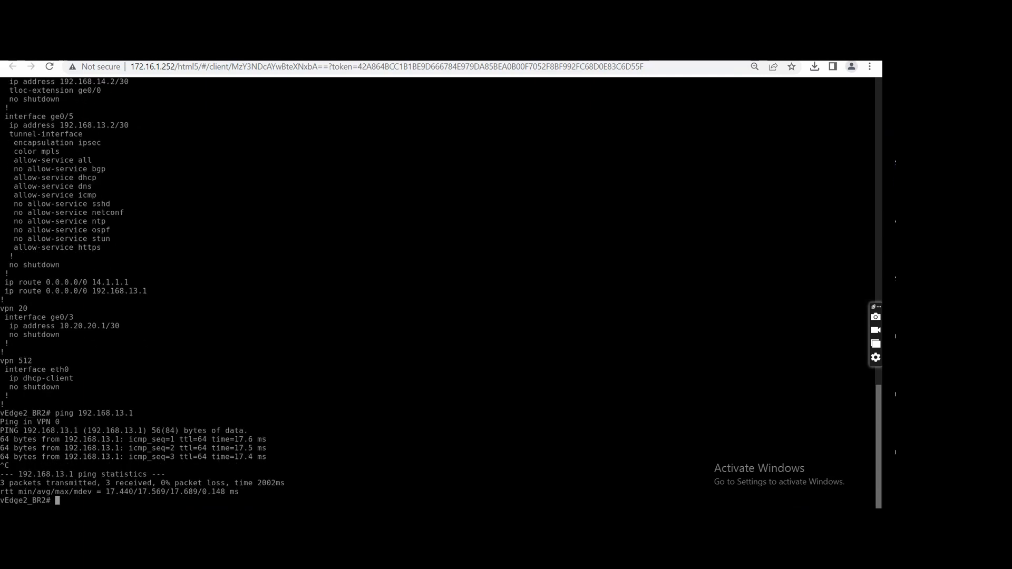
Show the control connections of vEdge2_BR2 in table format and compare them with the topology and the interface configuration.
type("show control c")
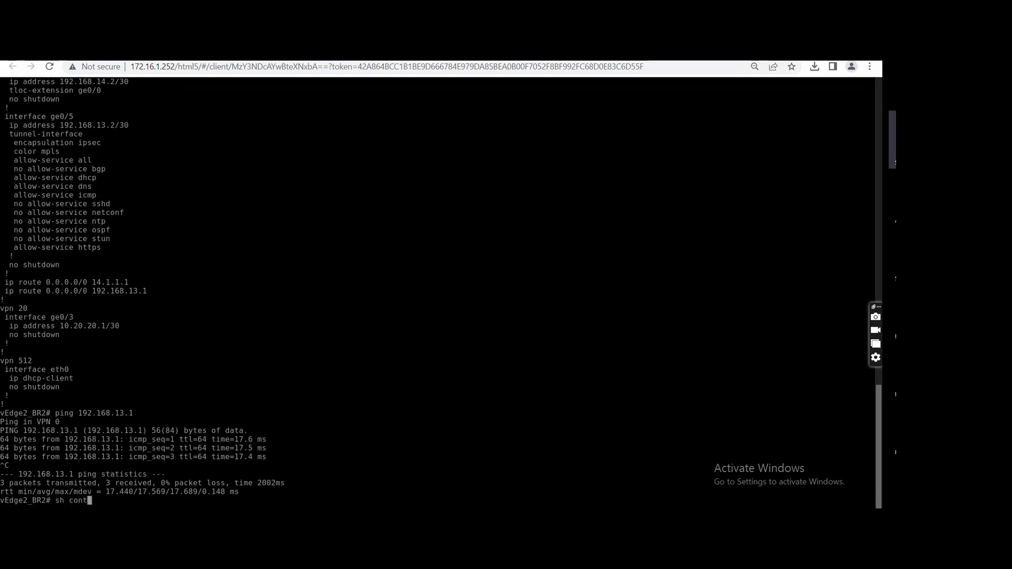
type("onnections ")
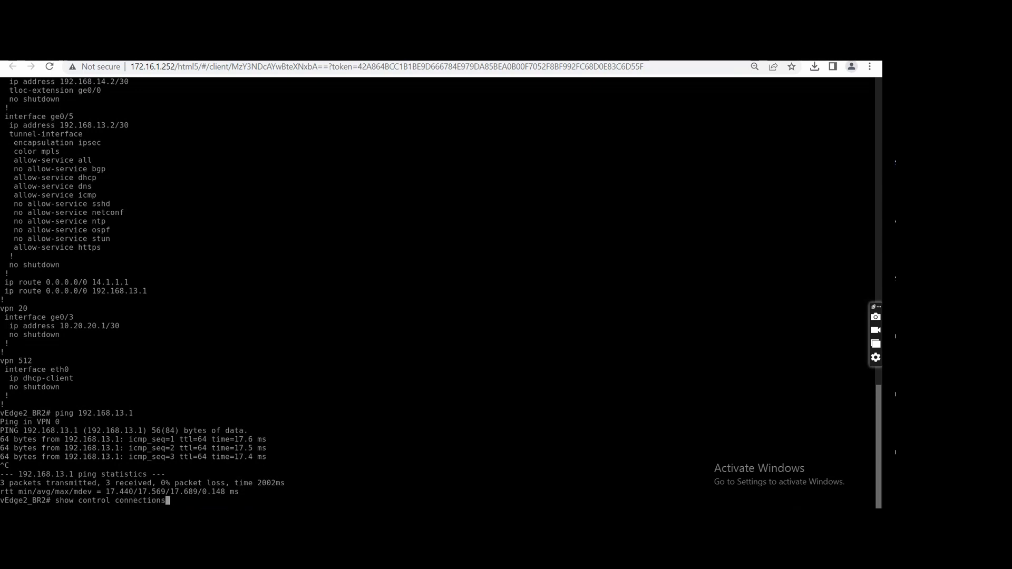
type("| tab")
key("Return")
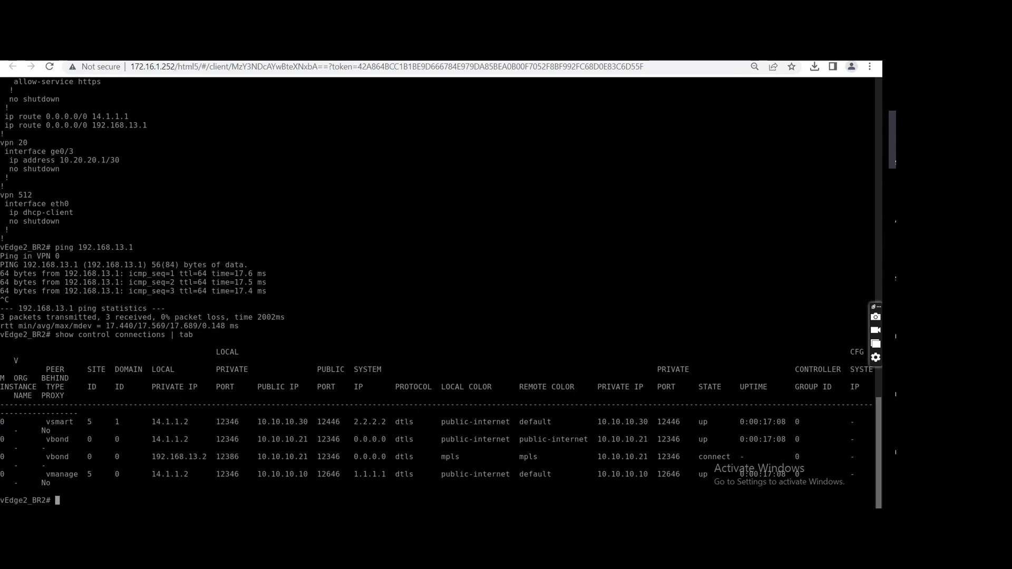
left_click(317, 53)
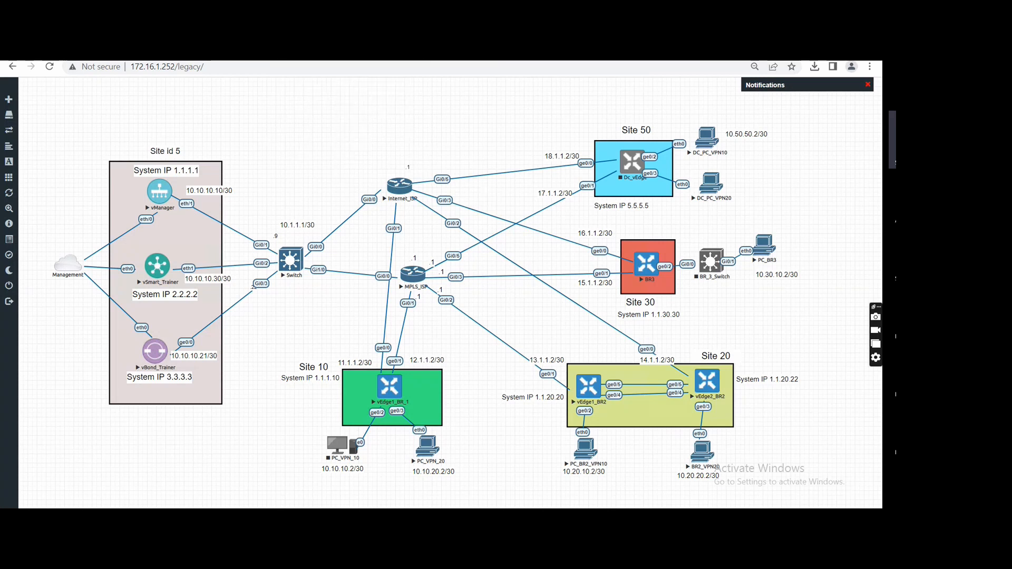
left_click(674, 53)
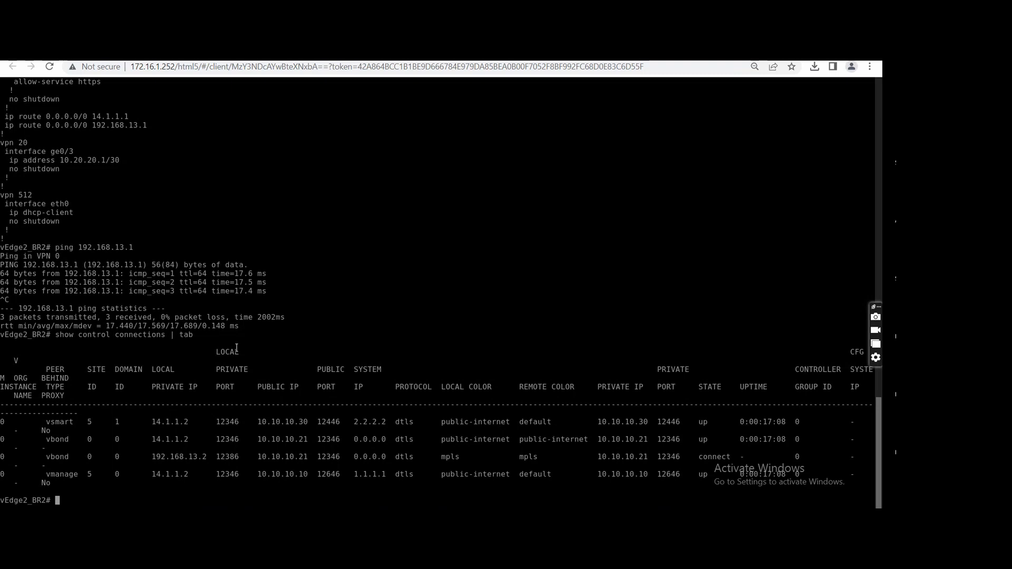
scroll(237, 348, "up", 2)
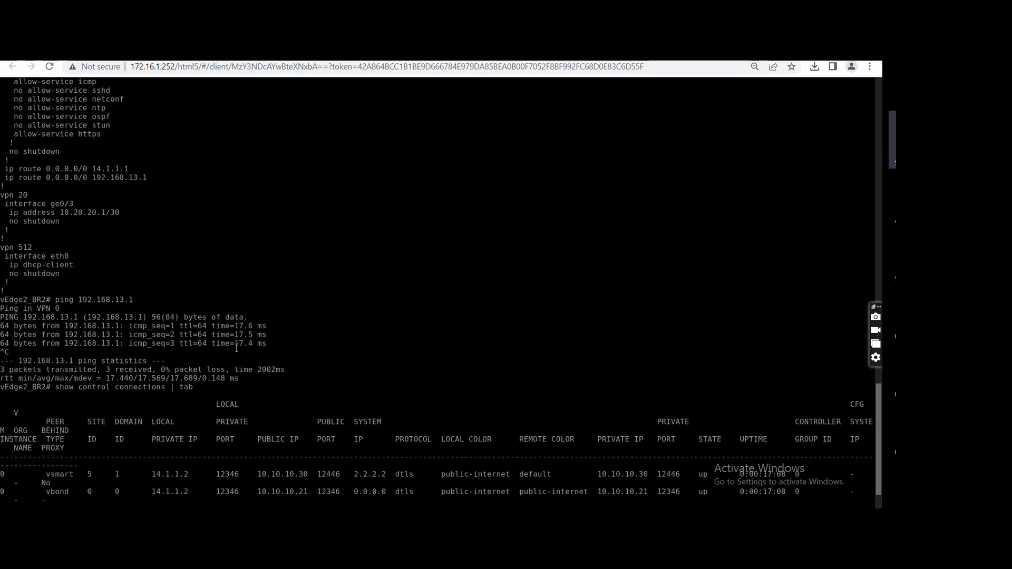
scroll(258, 230, "up", 6)
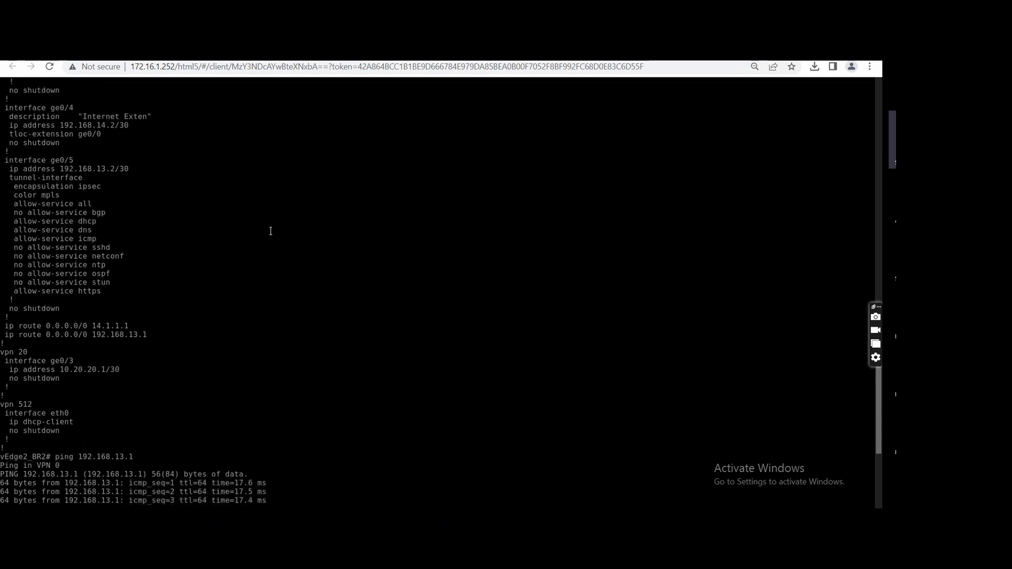
scroll(270, 231, "down", 2)
scroll(271, 231, "down", 6)
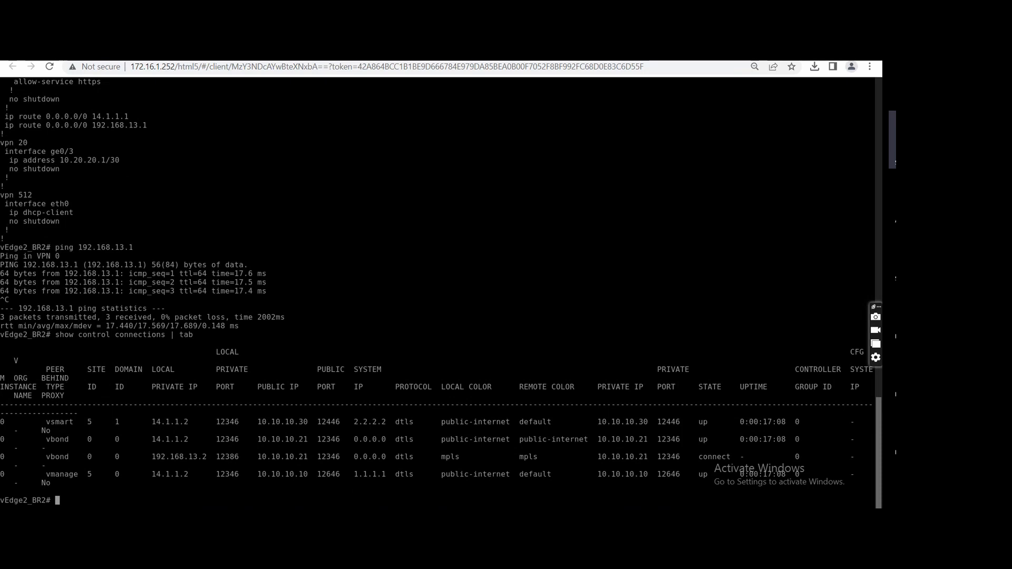
Open the console of the Internet_ISP router from the topology and enter global configuration mode.
key("ctrl+shift+Tab")
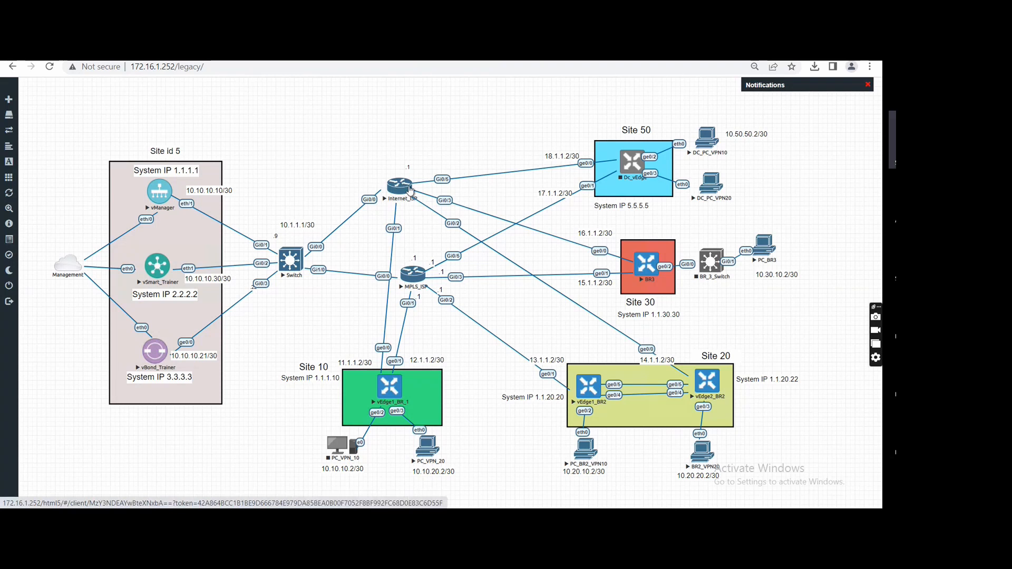
left_click(410, 189)
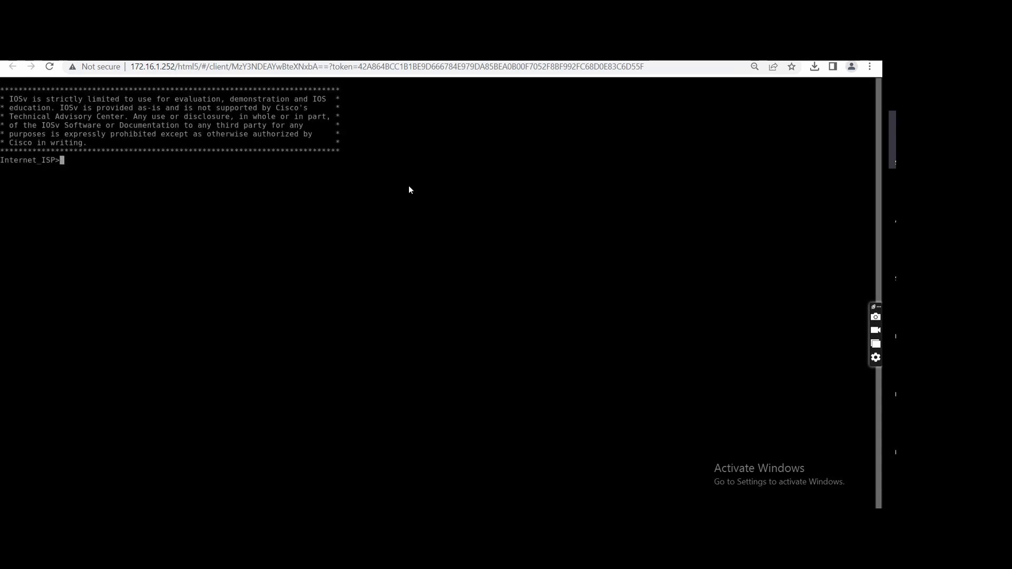
type("en")
key("Return")
type("config t")
key("Return")
Shut down interface GigabitEthernet 0/2 on Internet_ISP, the link towards vEdge2_BR2.
type("int")
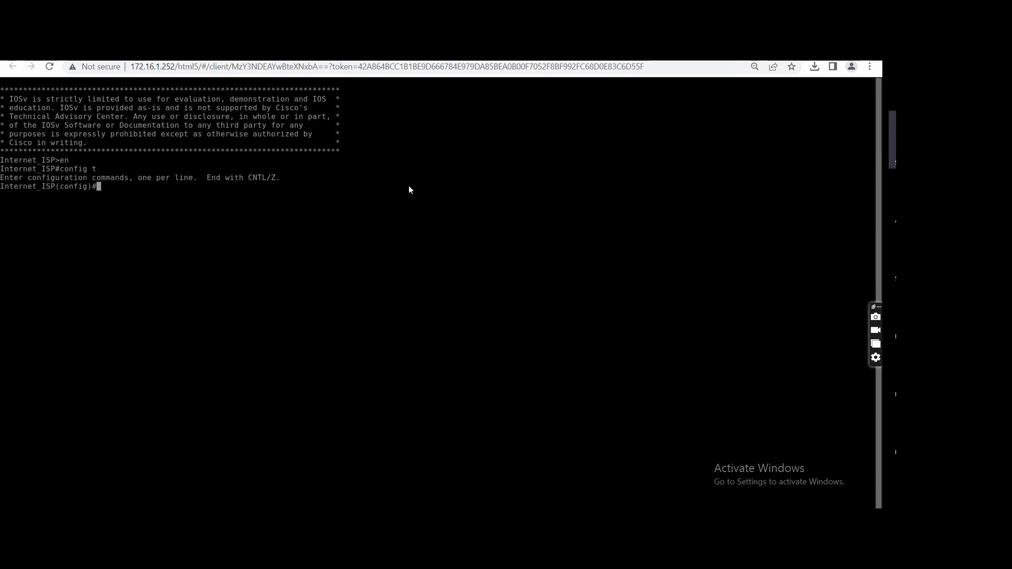
key("Tab")
type("gi")
key("Tab")
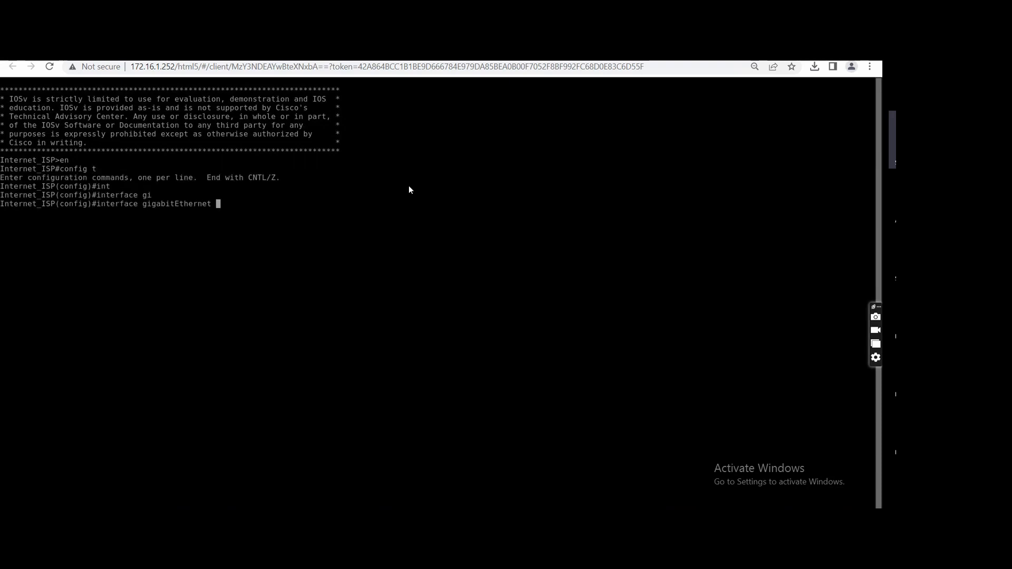
type("0/2")
key("Return")
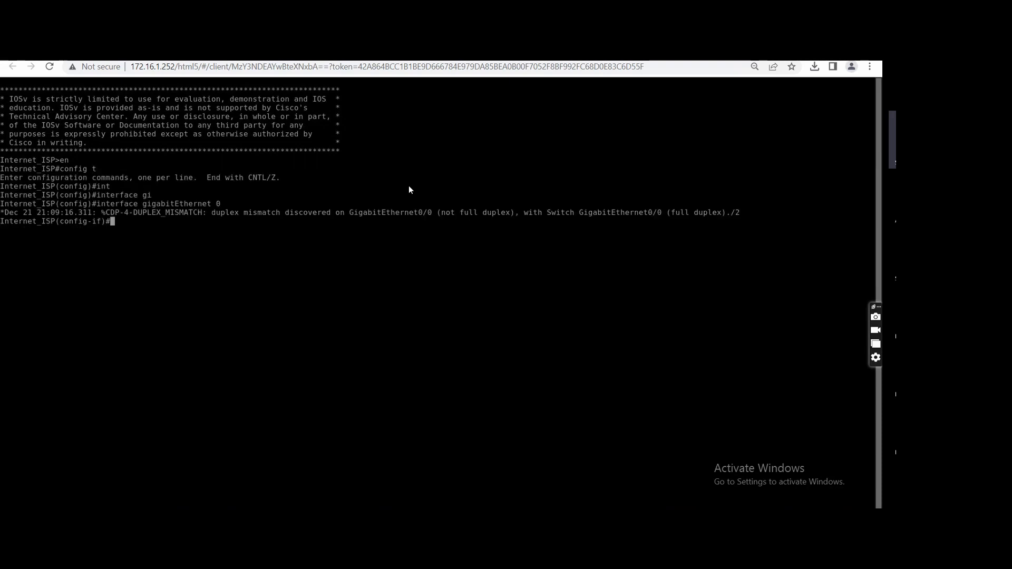
type("shu")
key("Tab")
key("Return")
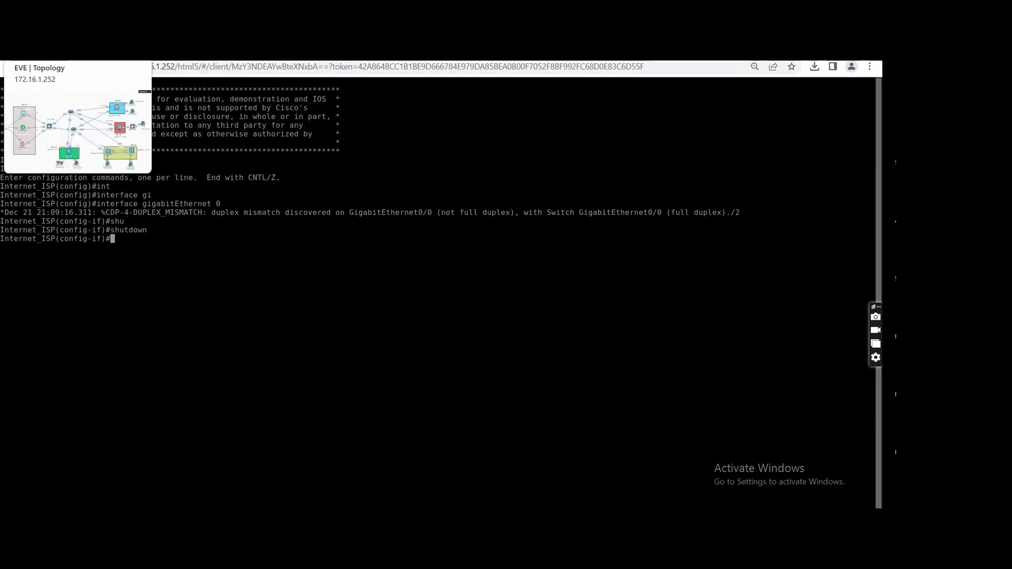
Return to the vEdge2_BR2 console and repeatedly show its control connections in table format to check the MPLS and public-internet states.
left_click(58, 52)
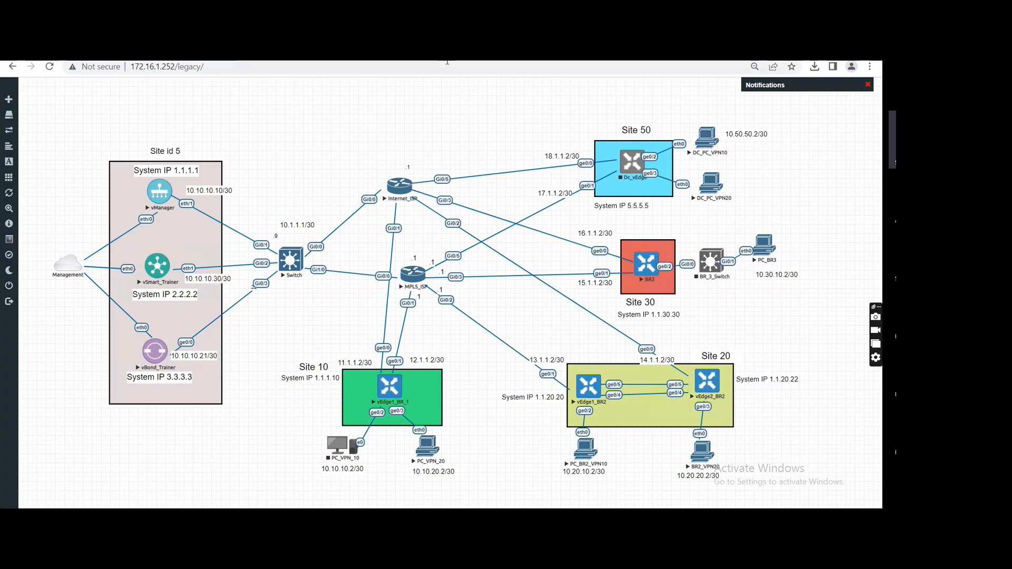
left_click(266, 51)
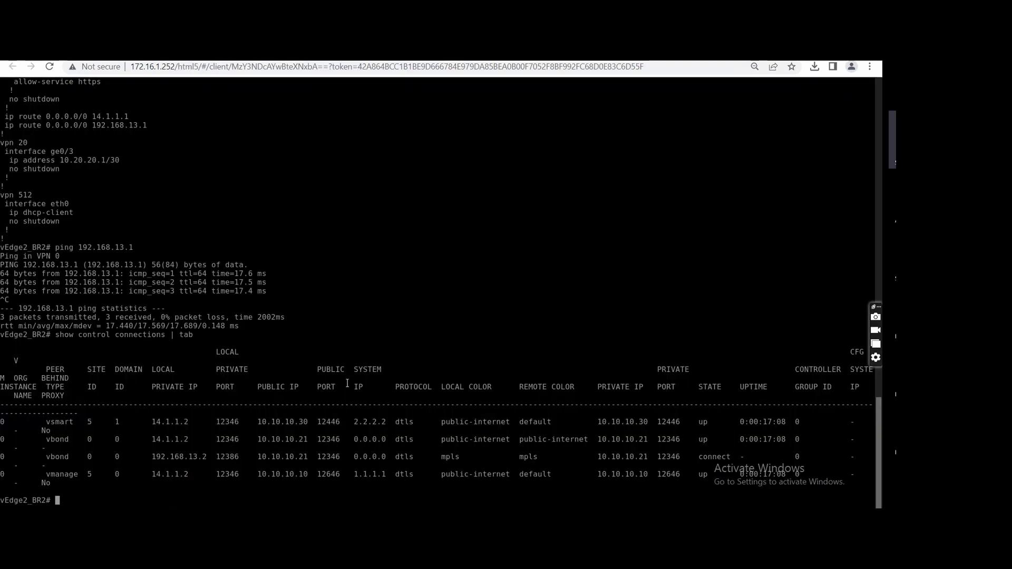
key("Up")
key("Return")
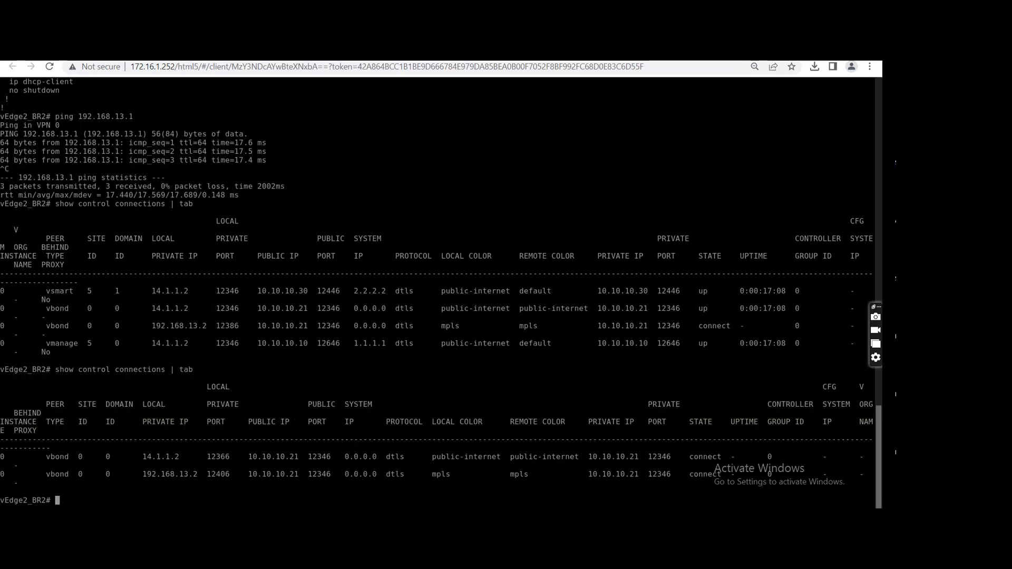
key("Up")
key("Return")
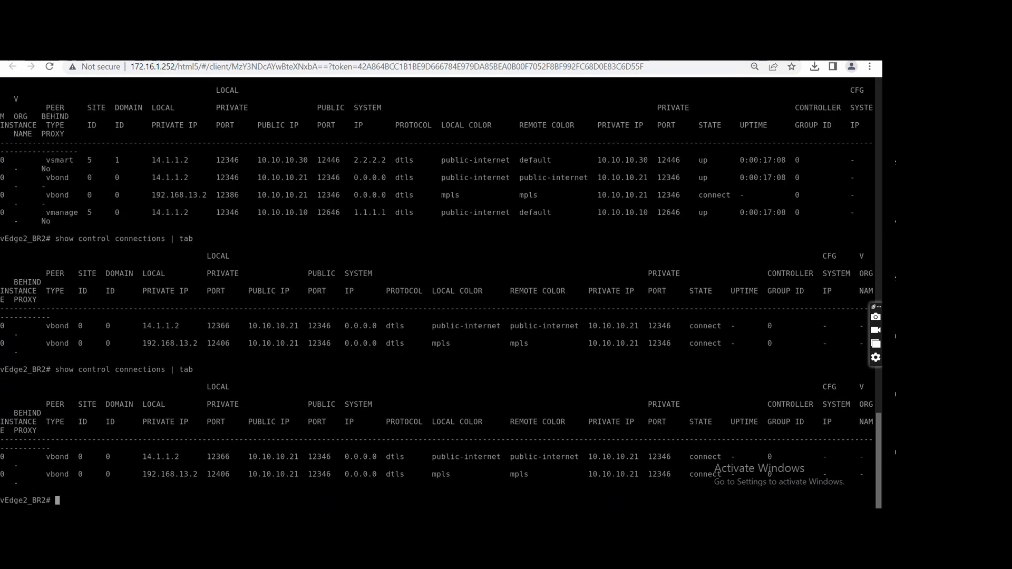
key("Up")
key("Return")
key("Up")
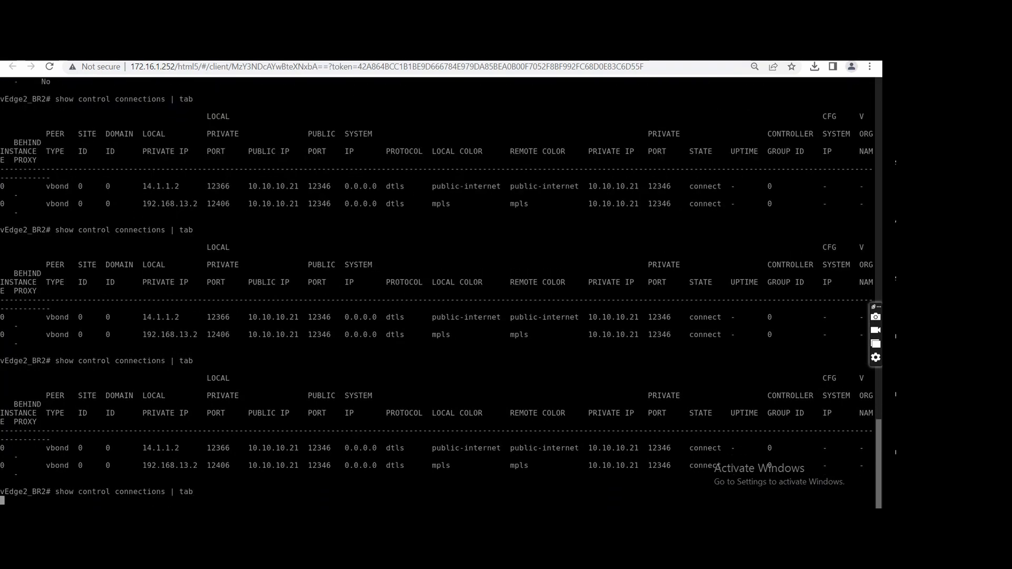
key("Return")
key("Up")
key("Return")
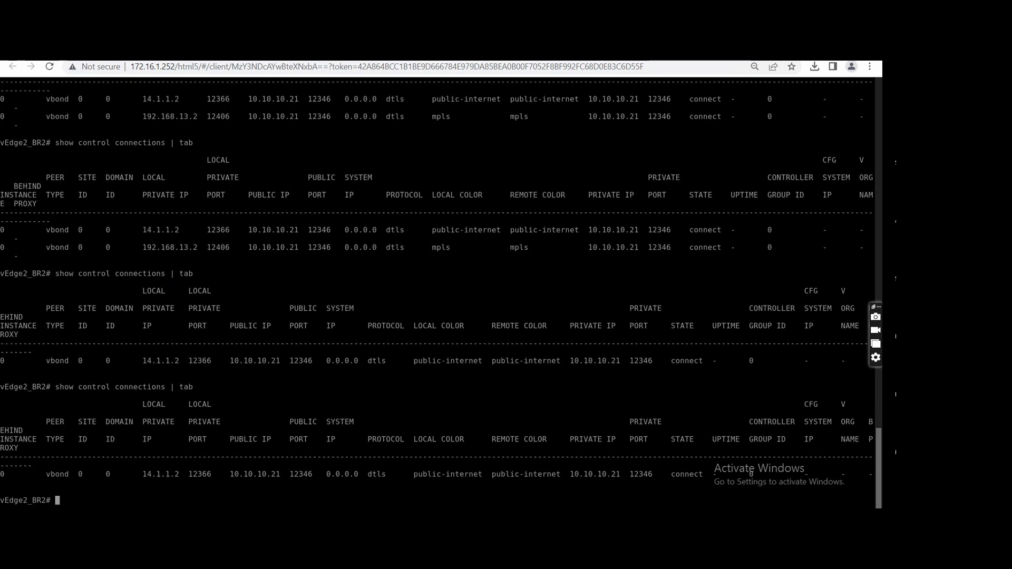
key("Up")
key("Return")
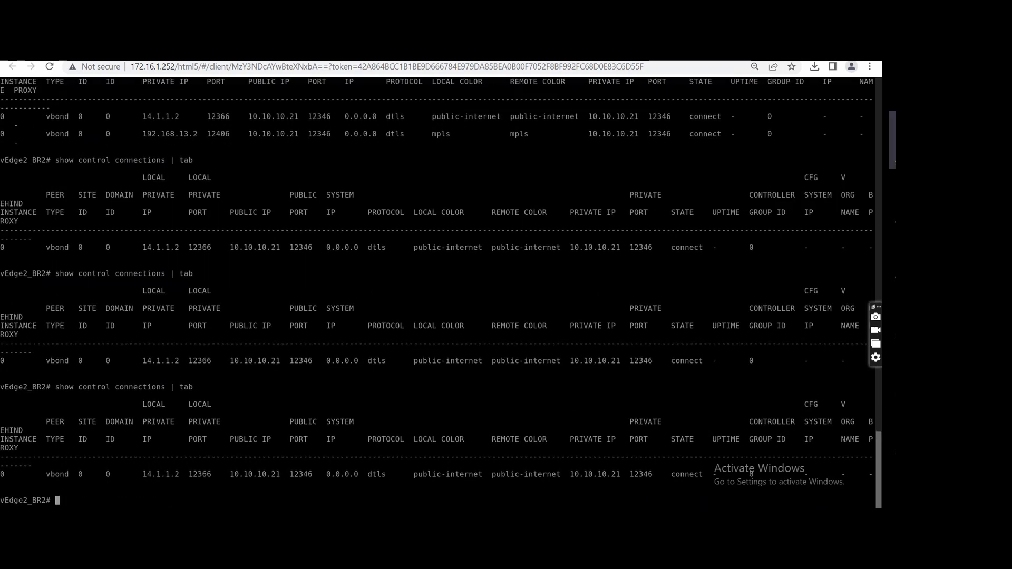
key("Up")
key("Return")
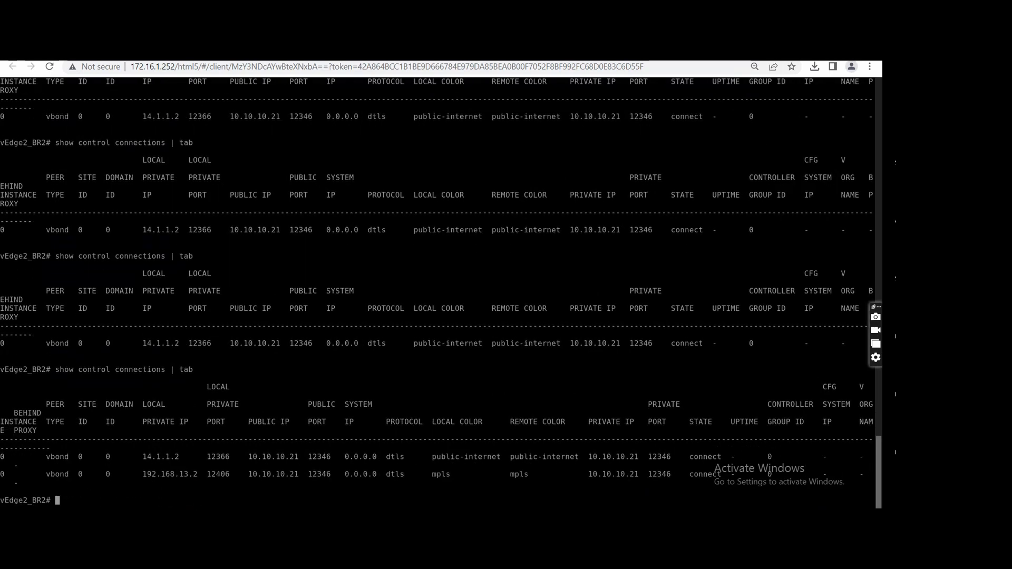
key("Up")
key("Return")
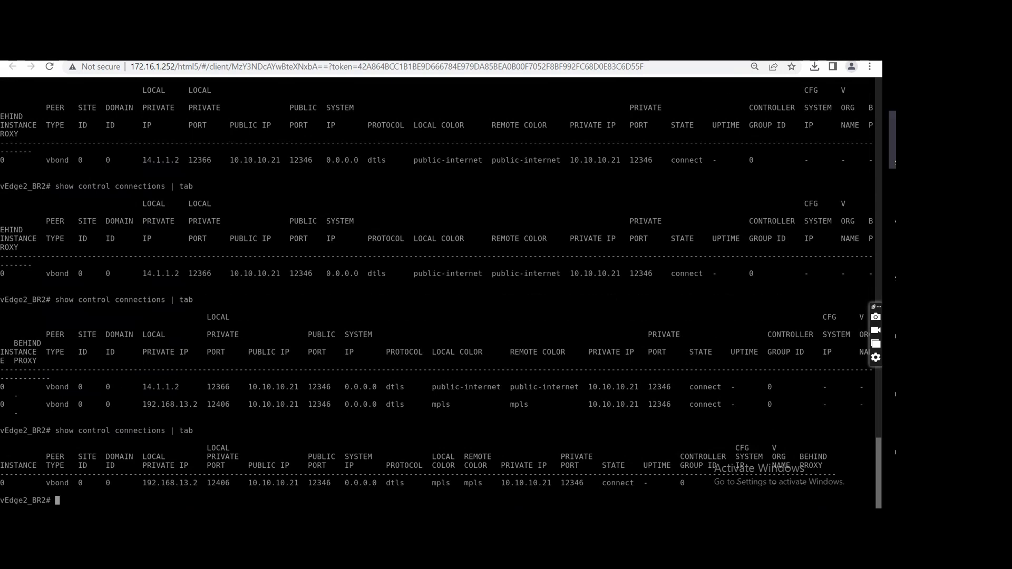
Ping 10.10.10.10 from vEdge2_BR2 to test reachability of vManage, and stop the ping.
type("ping ")
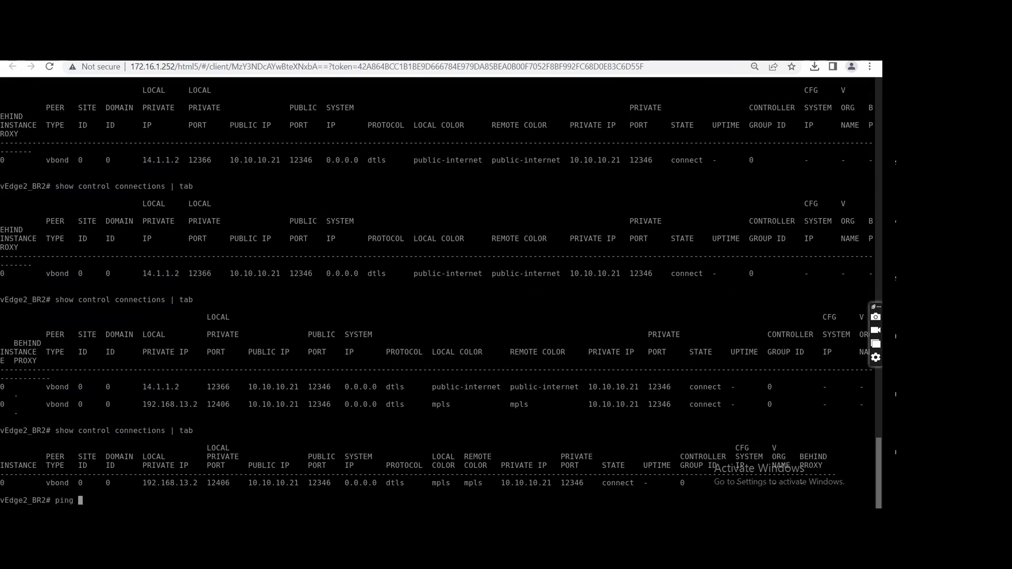
type("10.10.")
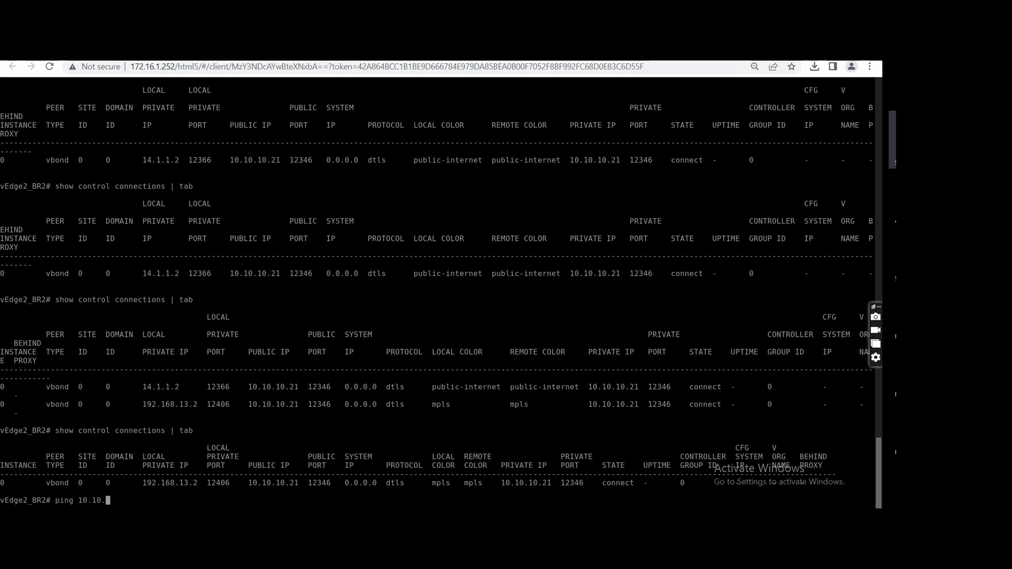
type("10.10")
key("Return")
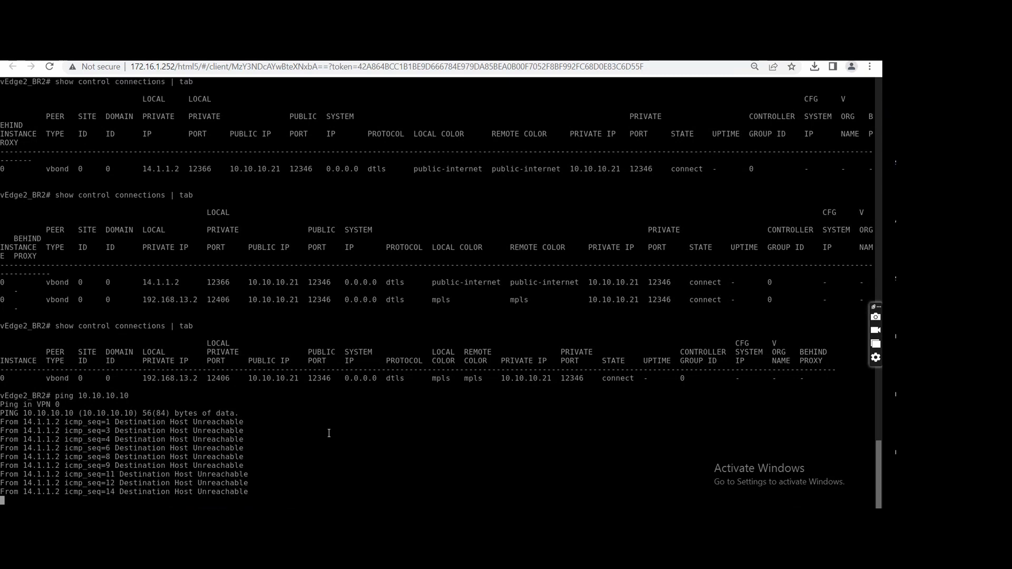
key("ctrl+c")
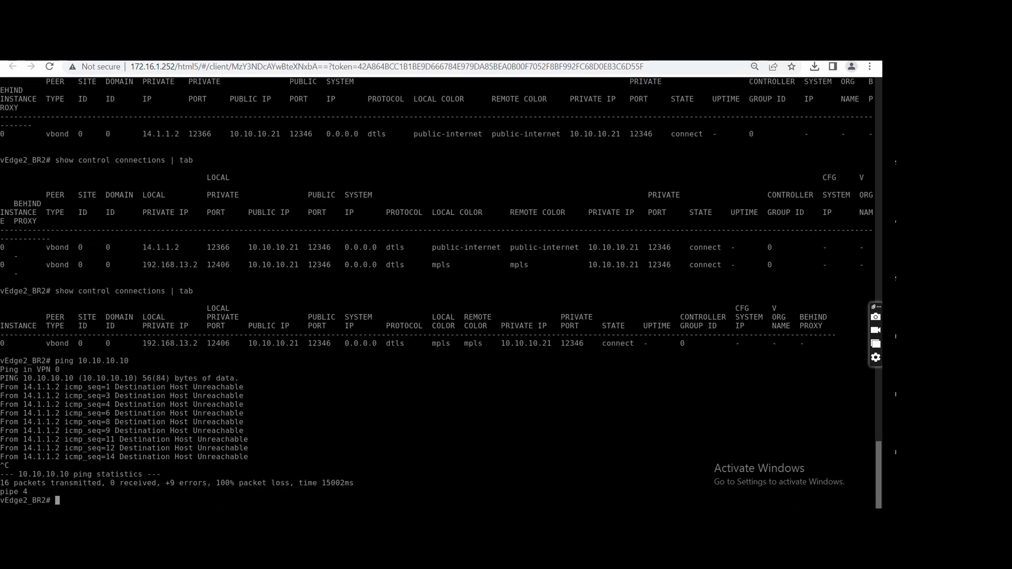
Show the running configuration of vEdge2_BR2 and page through the VPN 0 interfaces, TLOC extension and default routes.
type("show running-config")
key("Return")
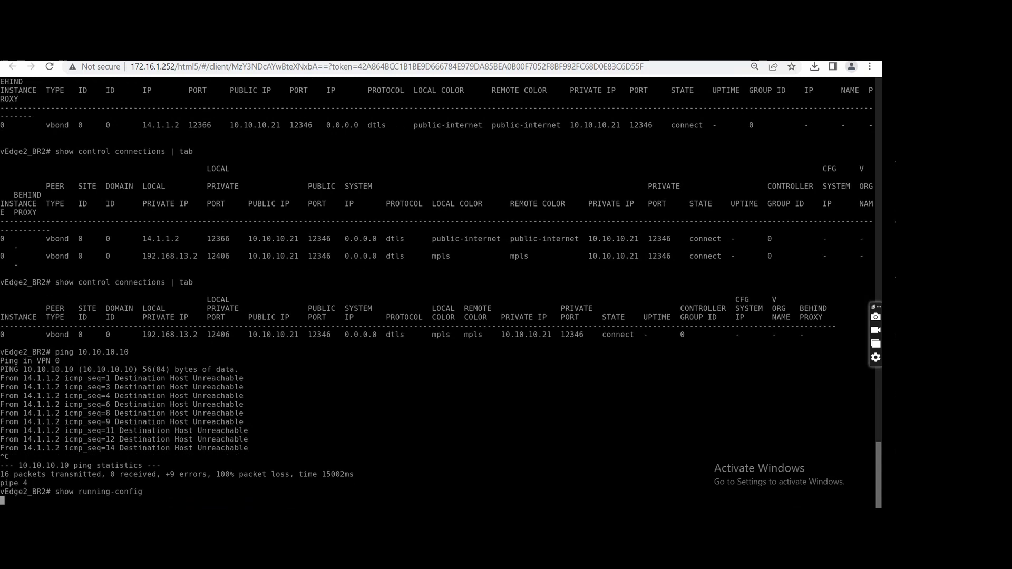
key("space")
key("space")
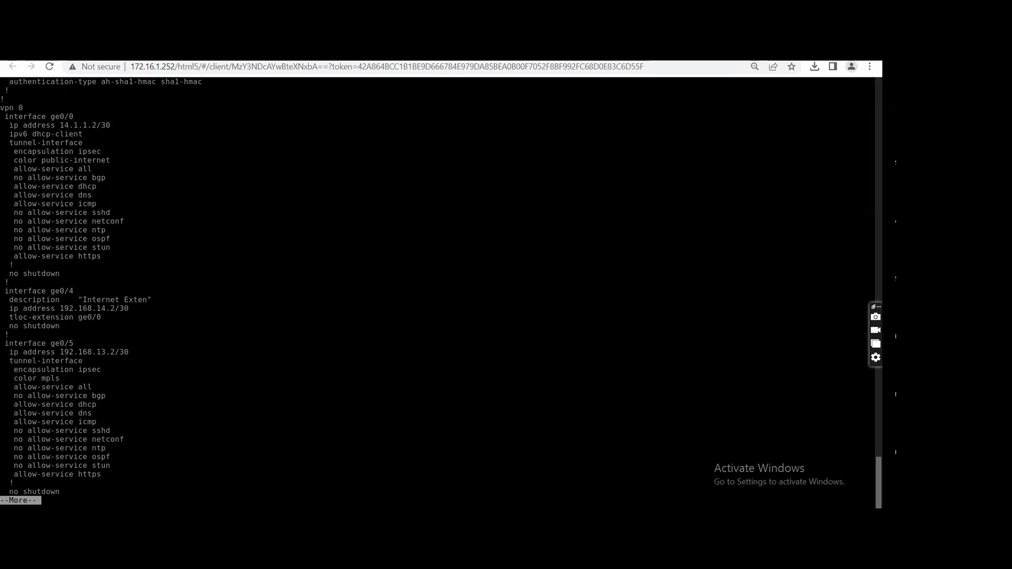
key("space")
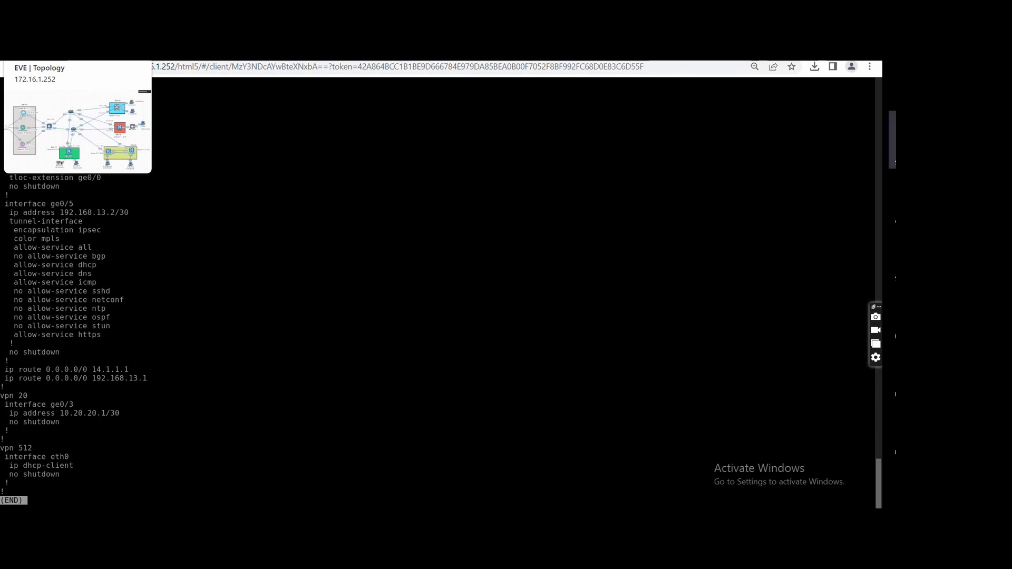
Open the MPLS_ISP console from the EVE topology, then enter privileged mode and global configuration mode.
left_click(47, 51)
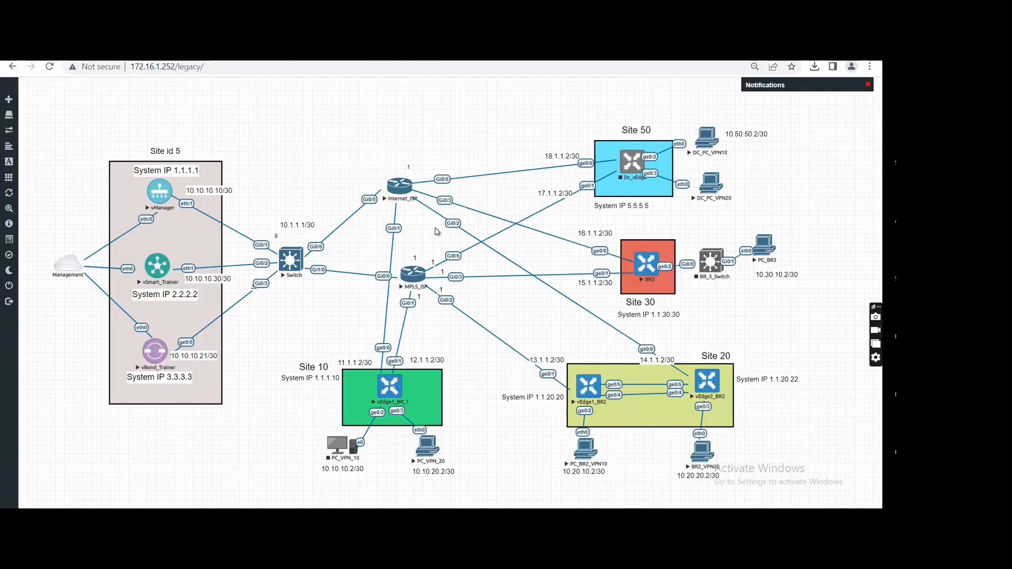
left_click(413, 276)
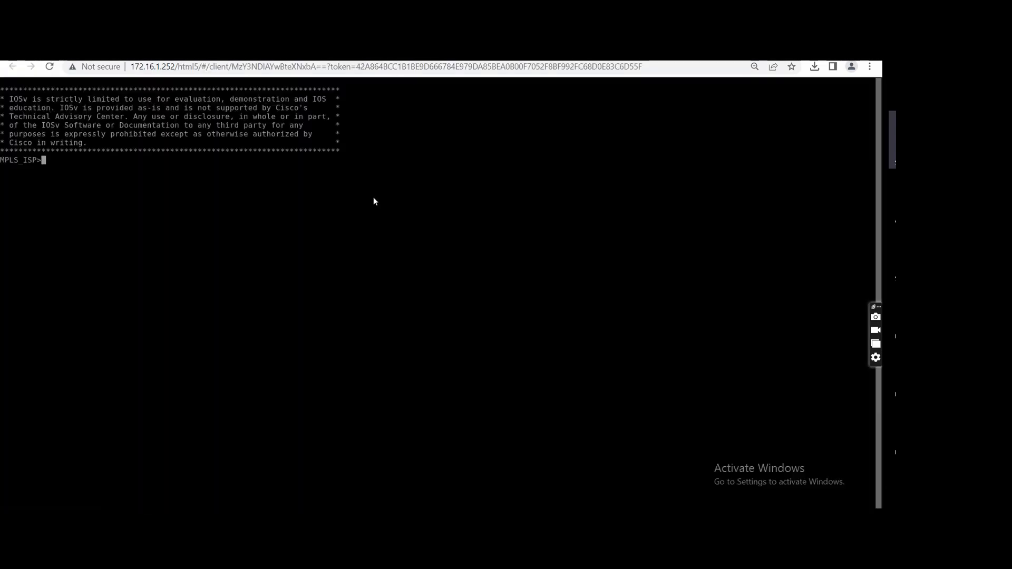
type("en")
key("Return")
type("config t")
key("Return")
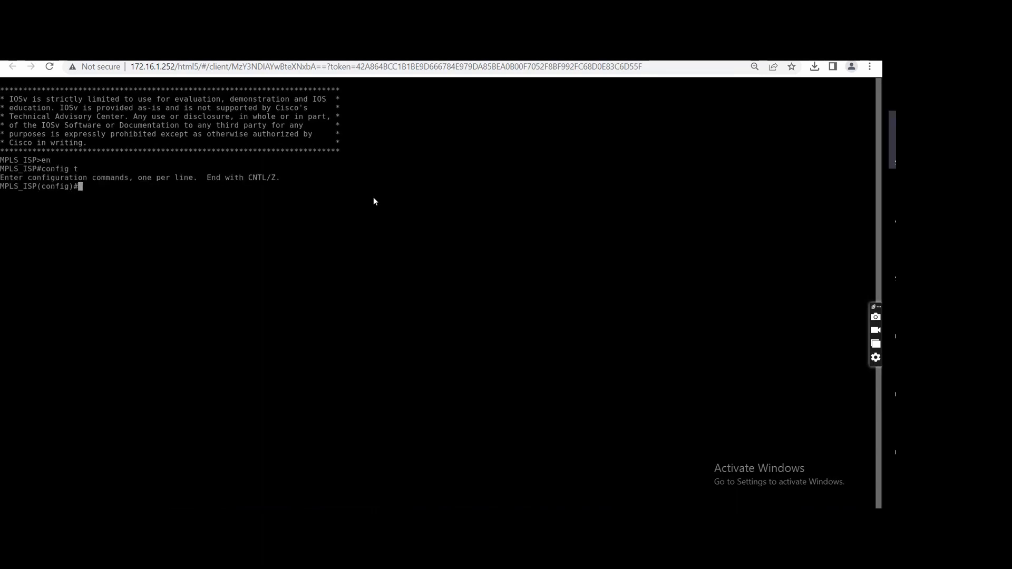
Add a static route on MPLS_ISP to 192.168.14.0 255.255.255.252 with next hop 13.1.1.2, checking the topology for the address.
type("ip rou")
key("Tab")
type("t")
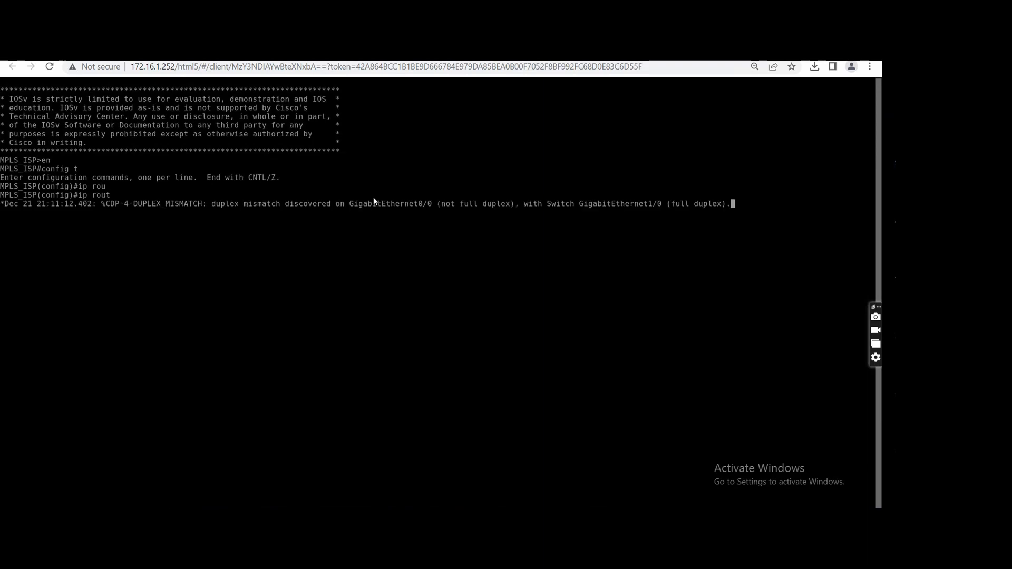
type("e")
key("Tab")
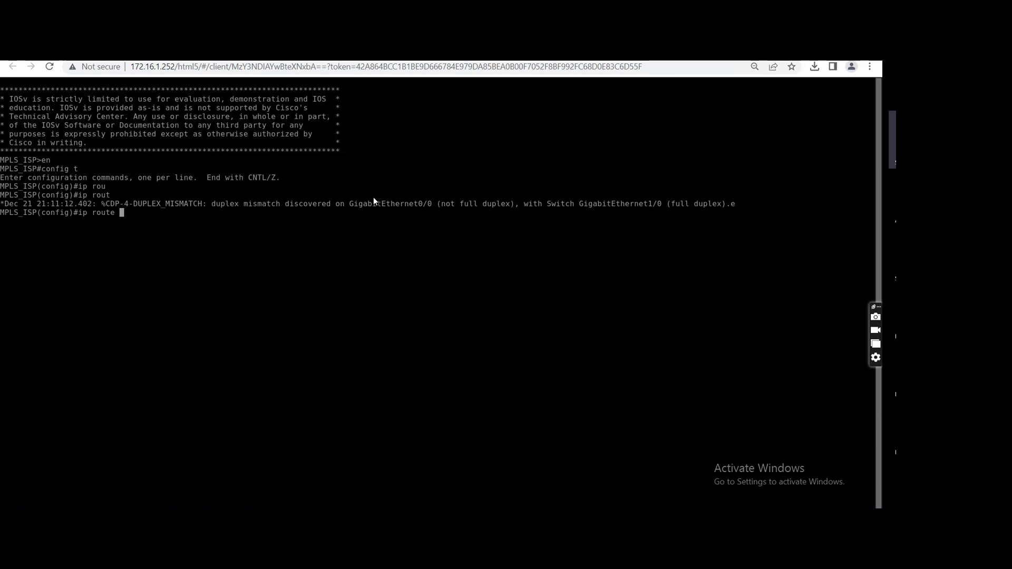
type("192.168.14.0 255.255.255.252 ")
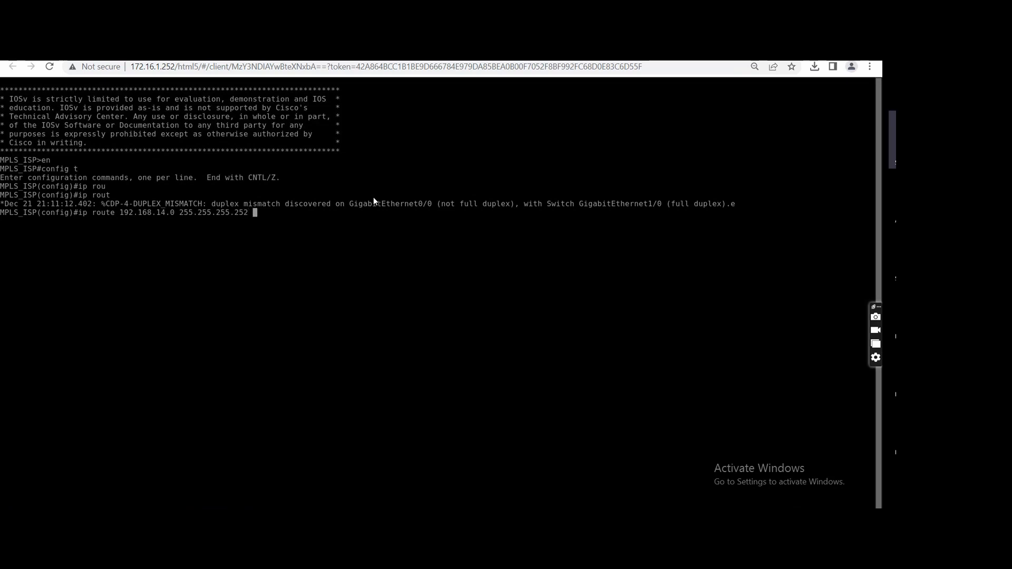
type("14")
key("ctrl+shift+Tab")
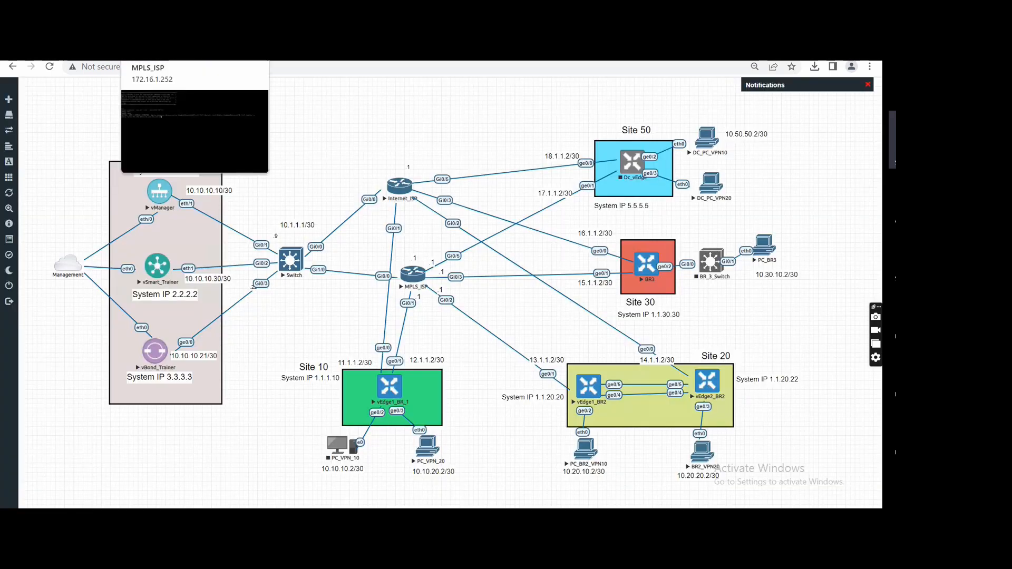
left_click(163, 51)
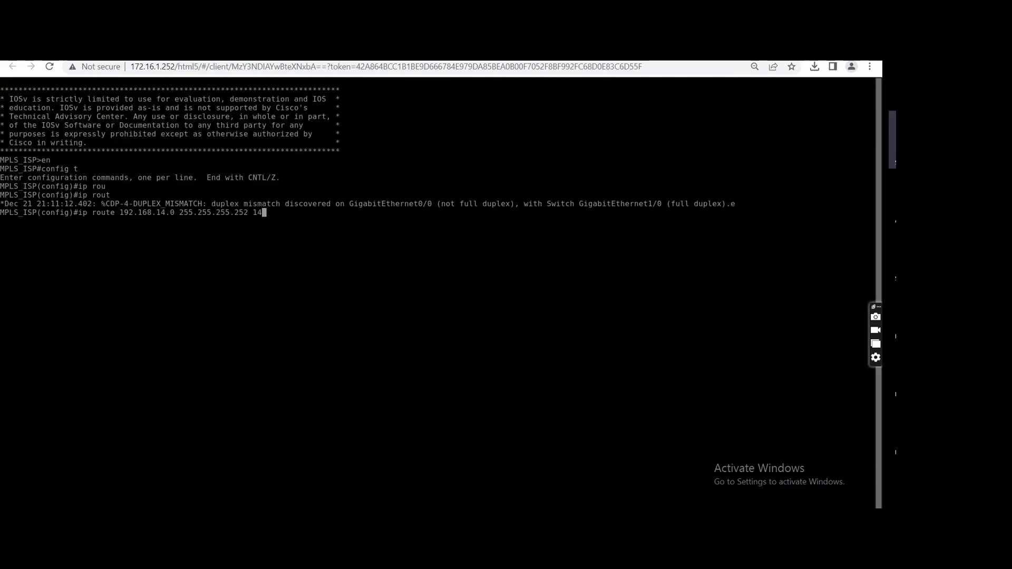
key("BackSpace")
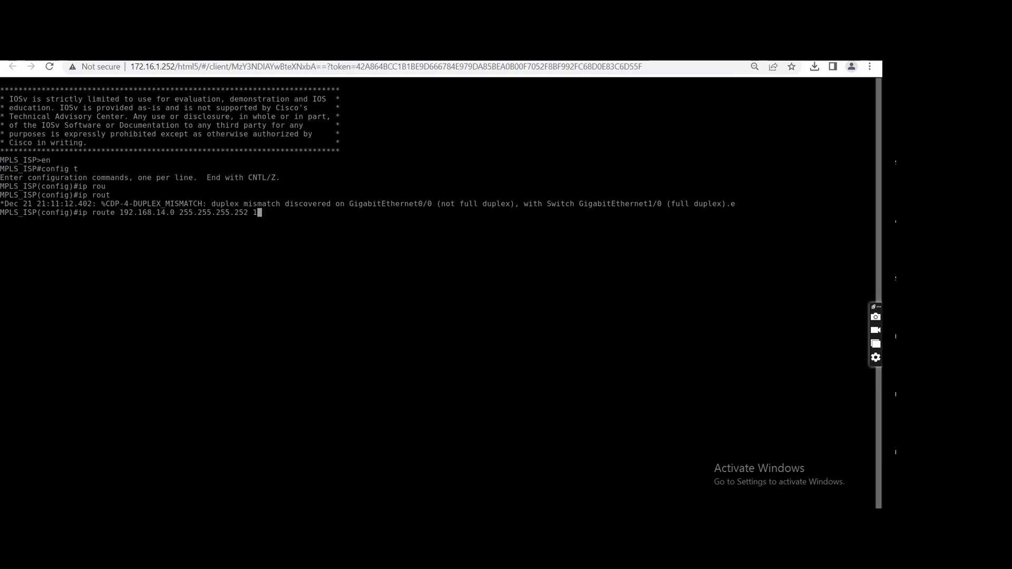
type("3.1.1.2")
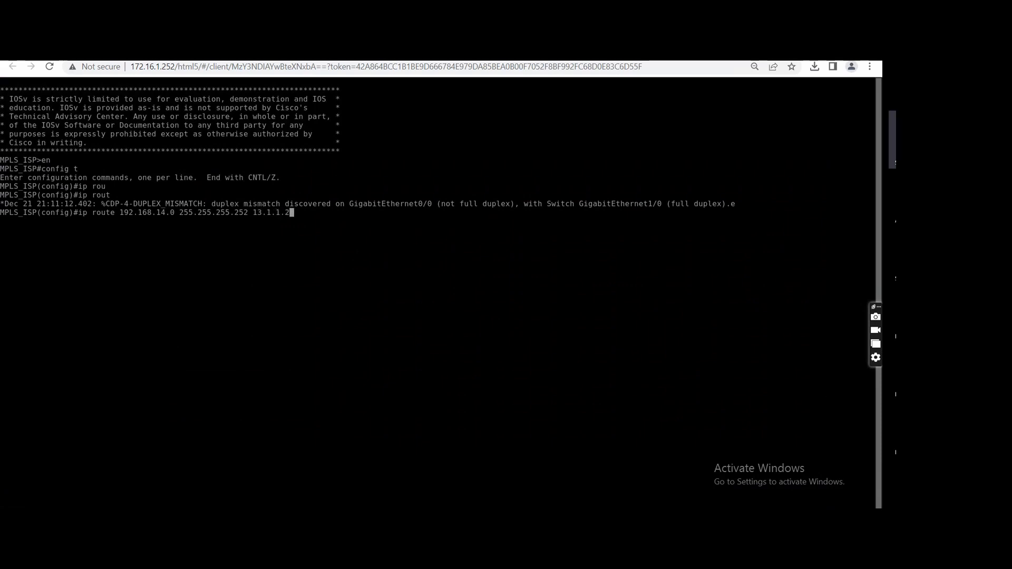
key("Return")
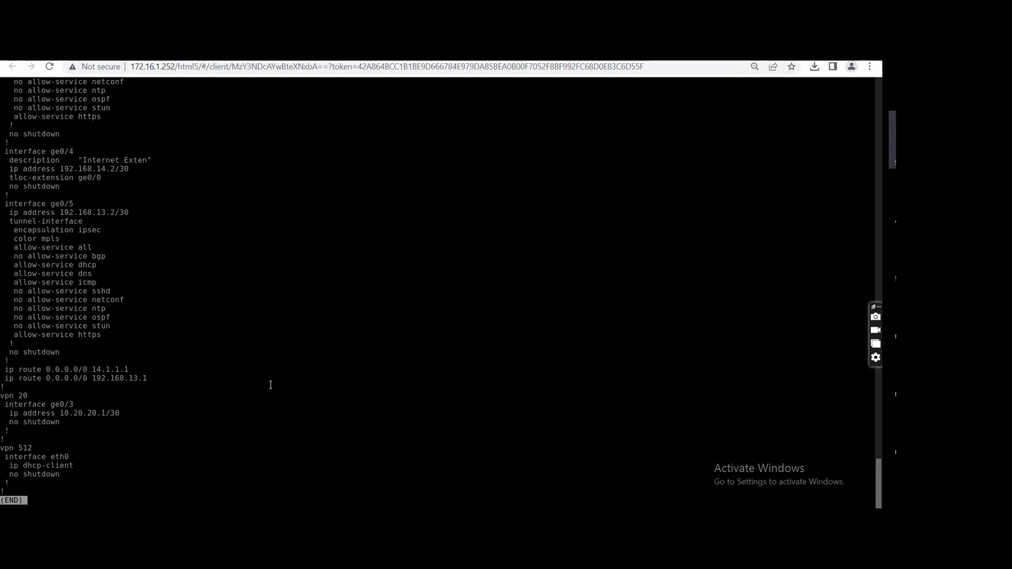
Return to the vEdge2_BR2 console, quit the configuration listing and ping 10.10.10.10.
type("q")
type("ping ")
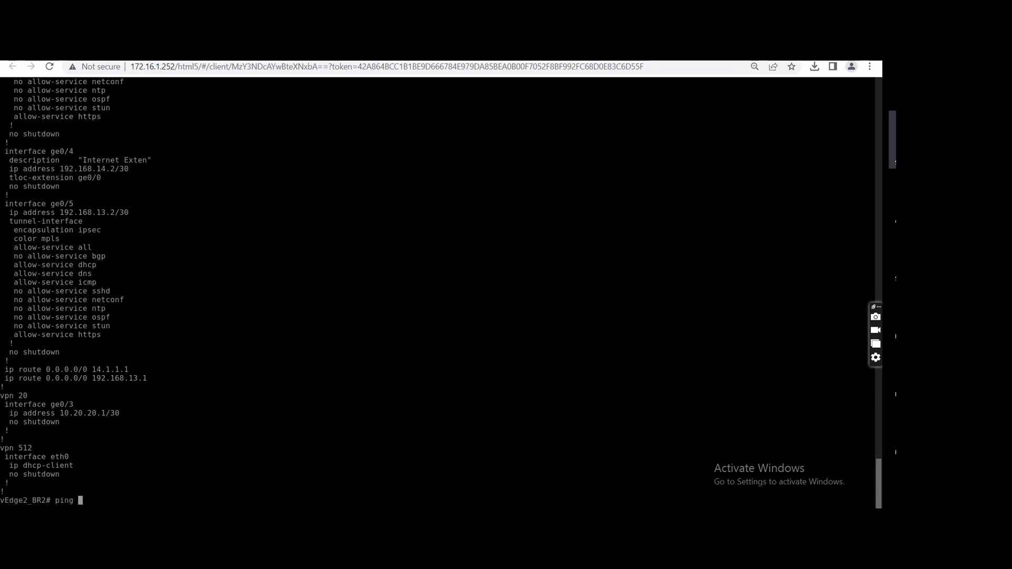
type("10.10.10.10")
key("Return")
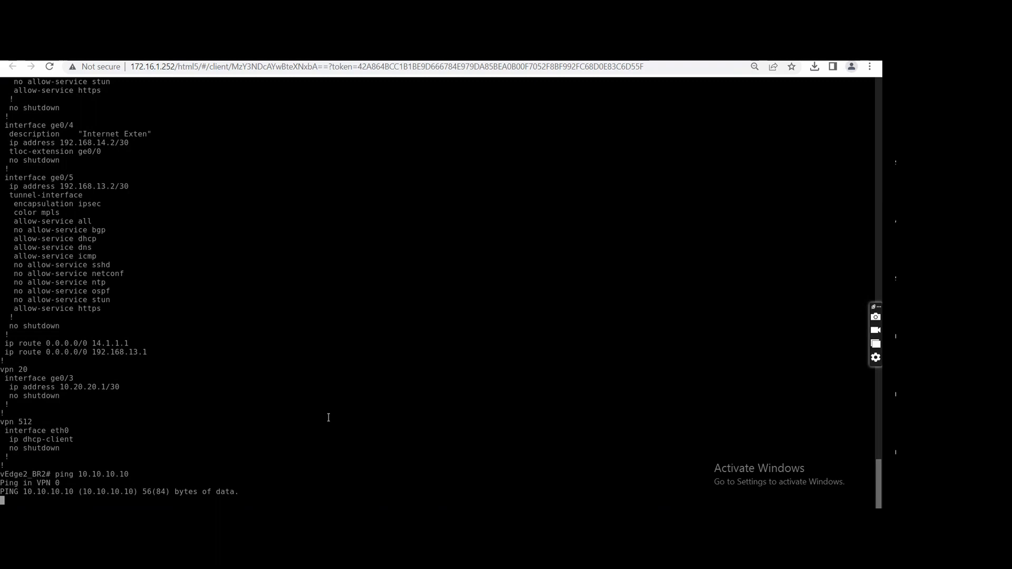
Stop the ping on vEdge2_BR2 and review the ge0/4 and ge0/5 TLOC extension settings on both Site 20 vEdge consoles.
key("ctrl+c")
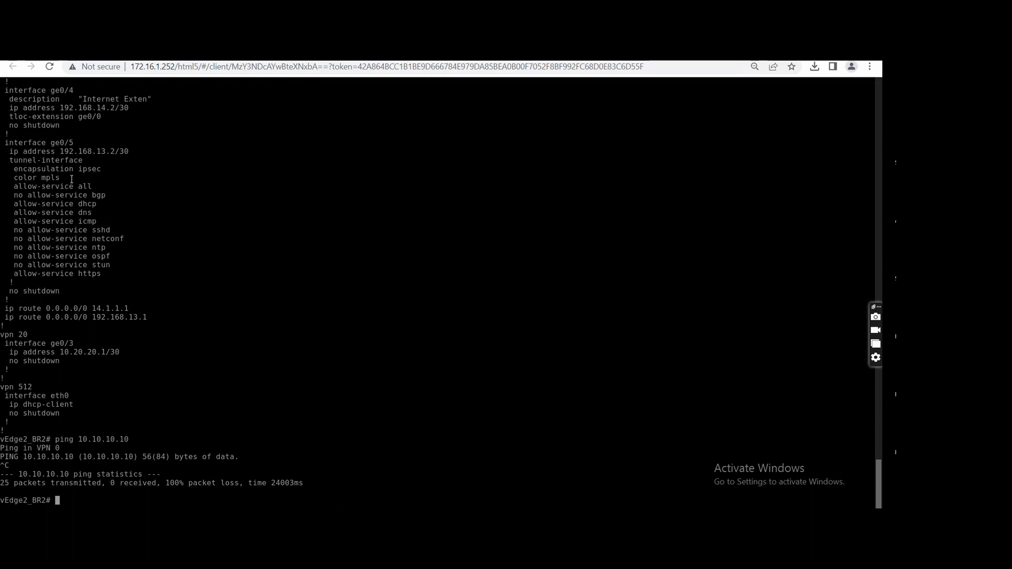
left_click_drag(73, 152, 130, 152)
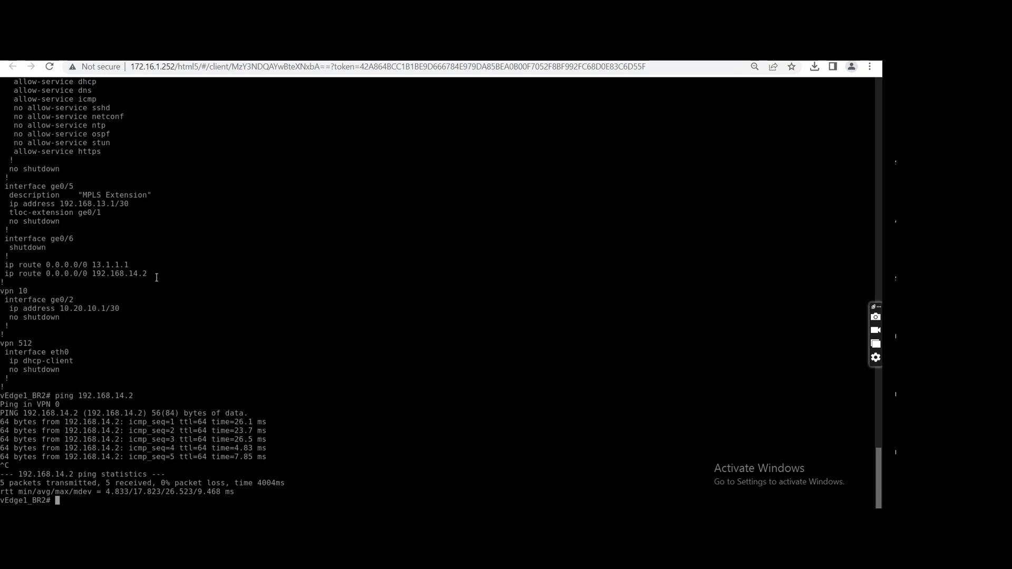
scroll(157, 278, "up", 4)
scroll(156, 278, "up", 4)
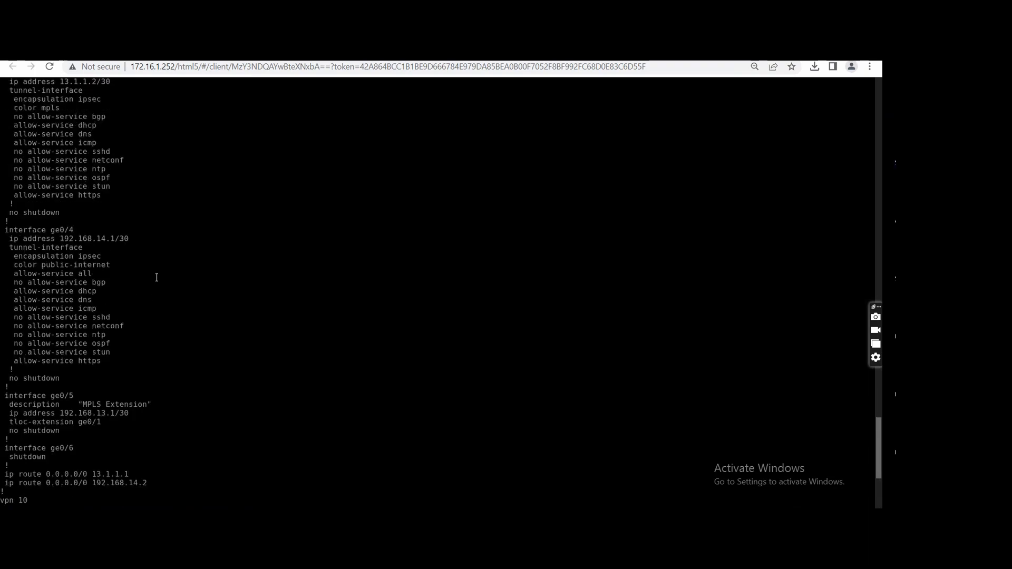
scroll(156, 277, "up", 2)
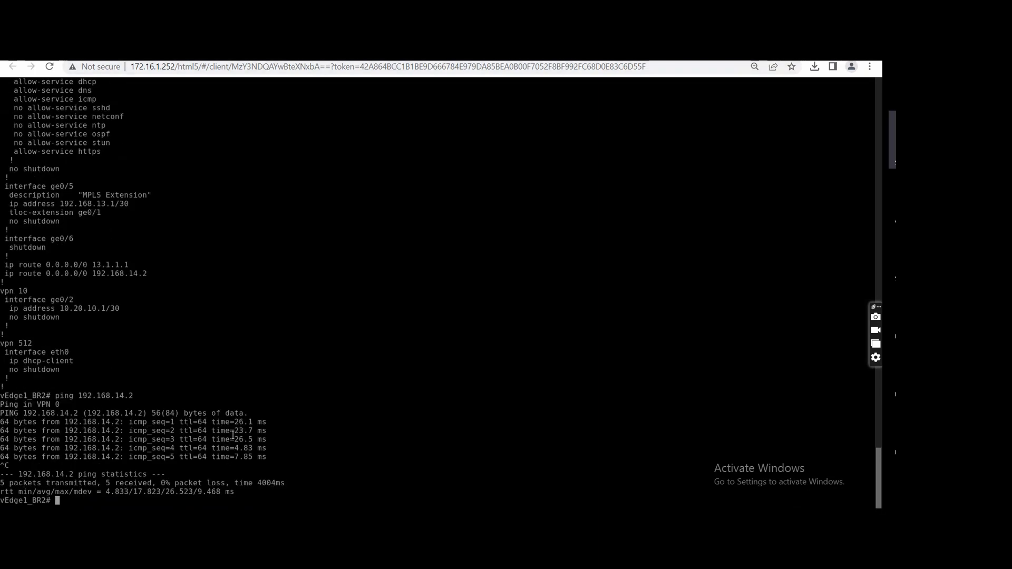
Run show interface description | tab on vEdge1_BR2 and examine the ge0/4 and ge0/5 addresses.
type("show interface description ")
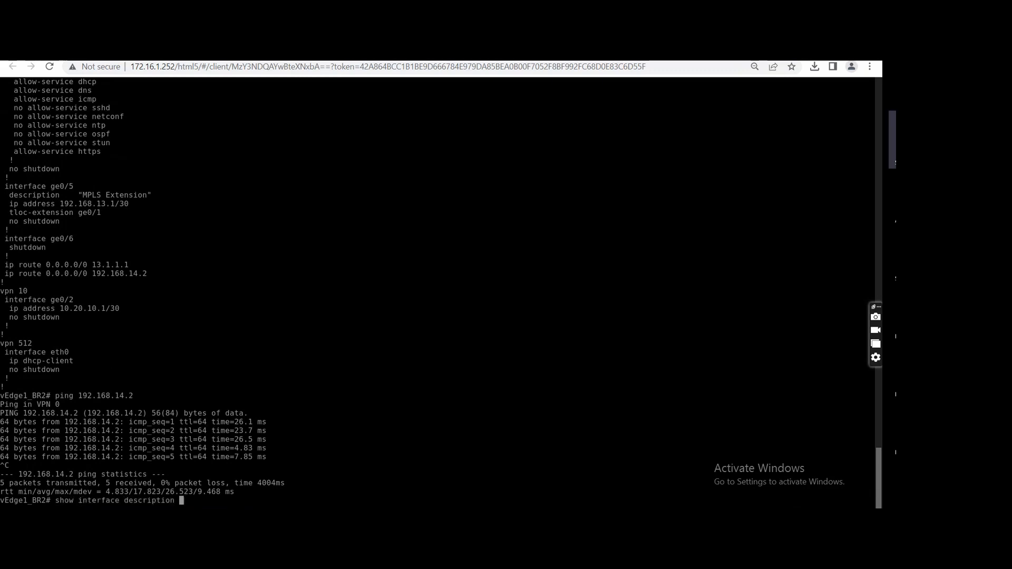
type("| tab")
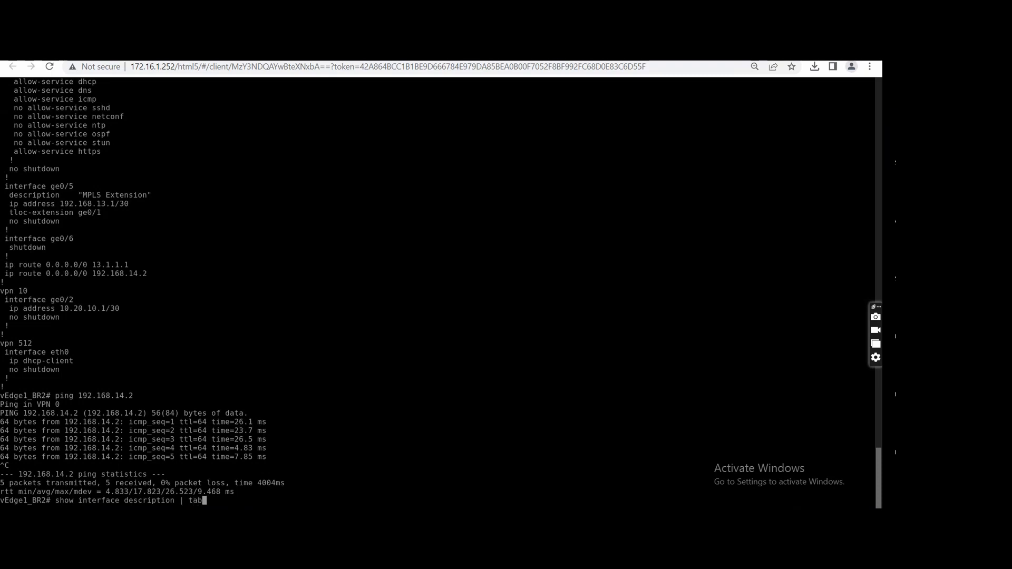
key("Return")
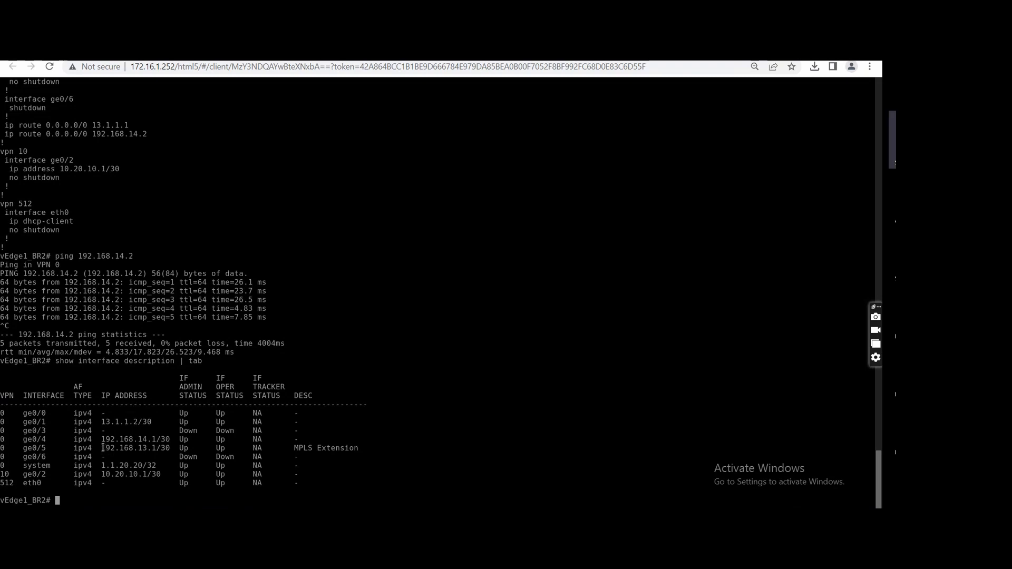
left_click_drag(102, 448, 170, 449)
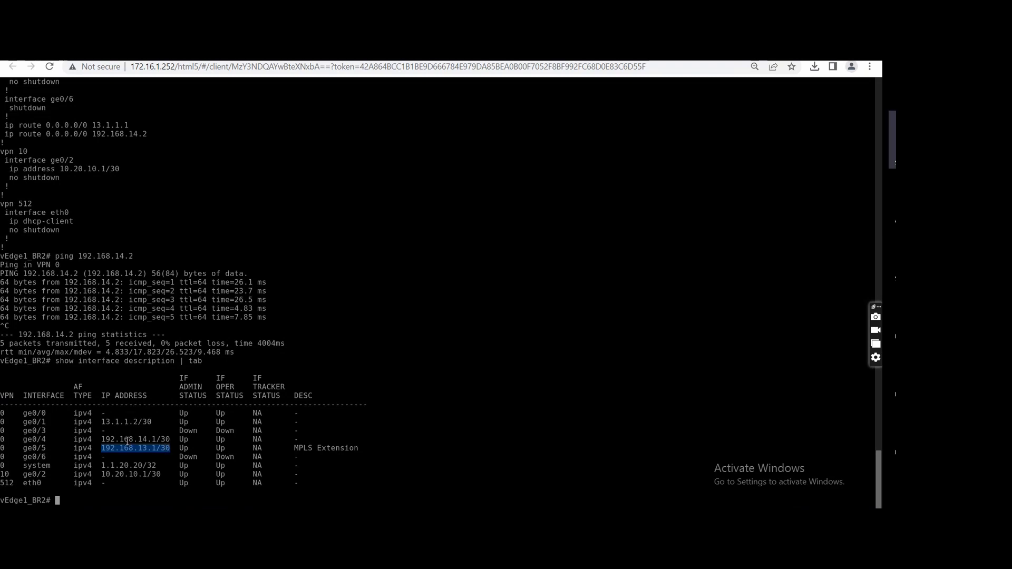
left_click_drag(103, 437, 169, 438)
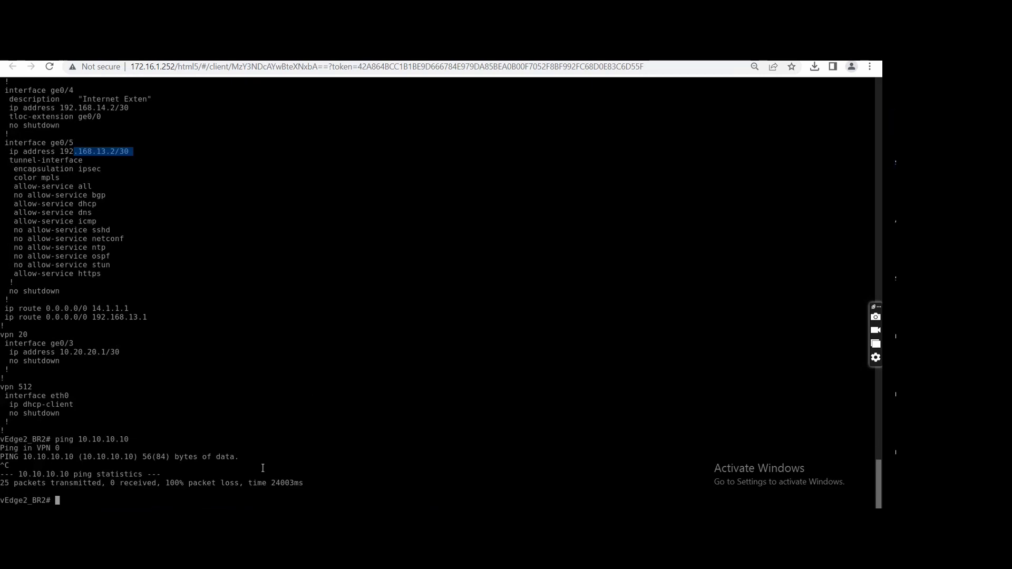
Run show interface description | tab on vEdge2_BR2 and examine its ge0/4 and ge0/5 addresses.
type("show interface d")
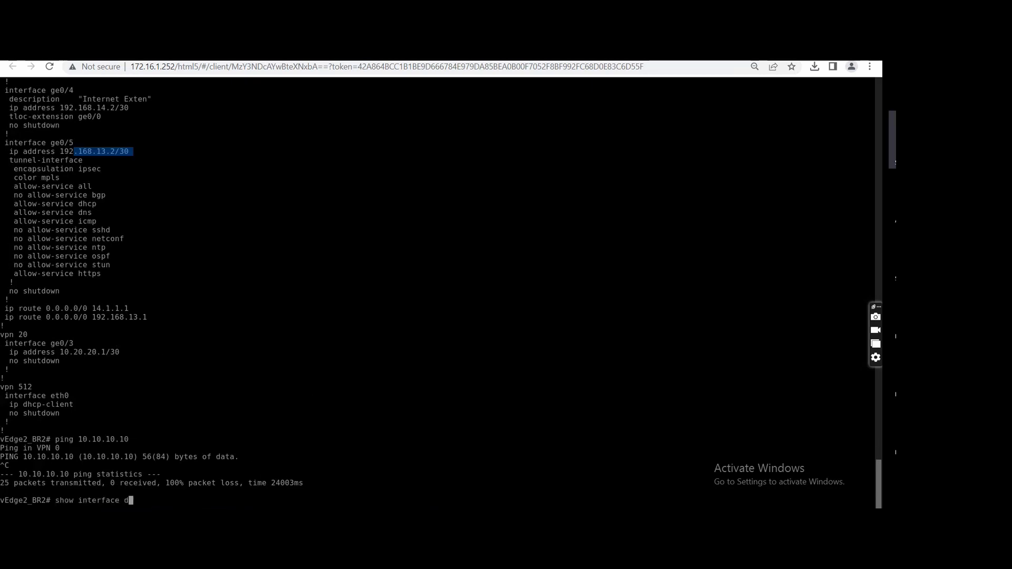
type("escription | tab")
key("Return")
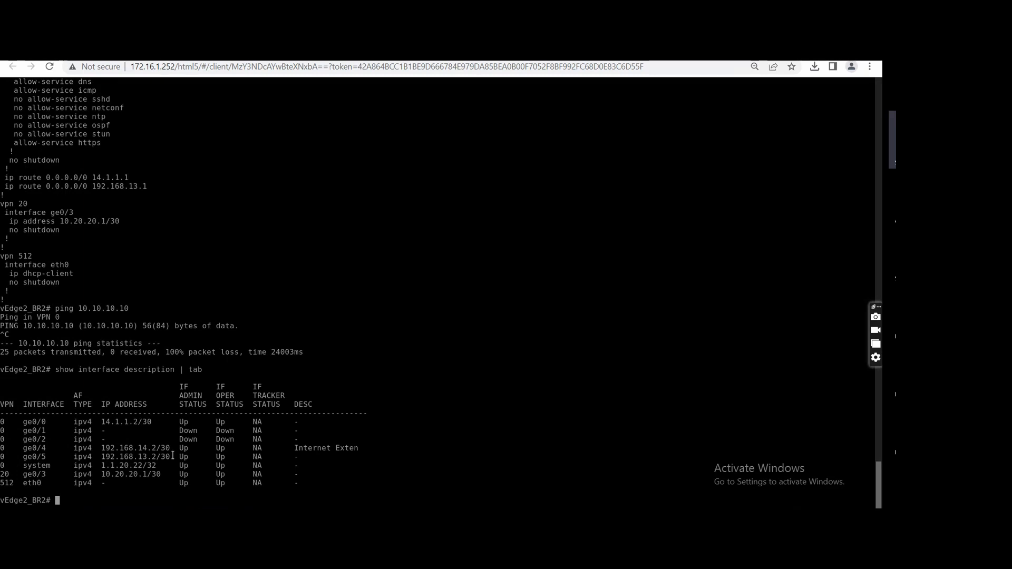
left_click_drag(174, 457, 116, 448)
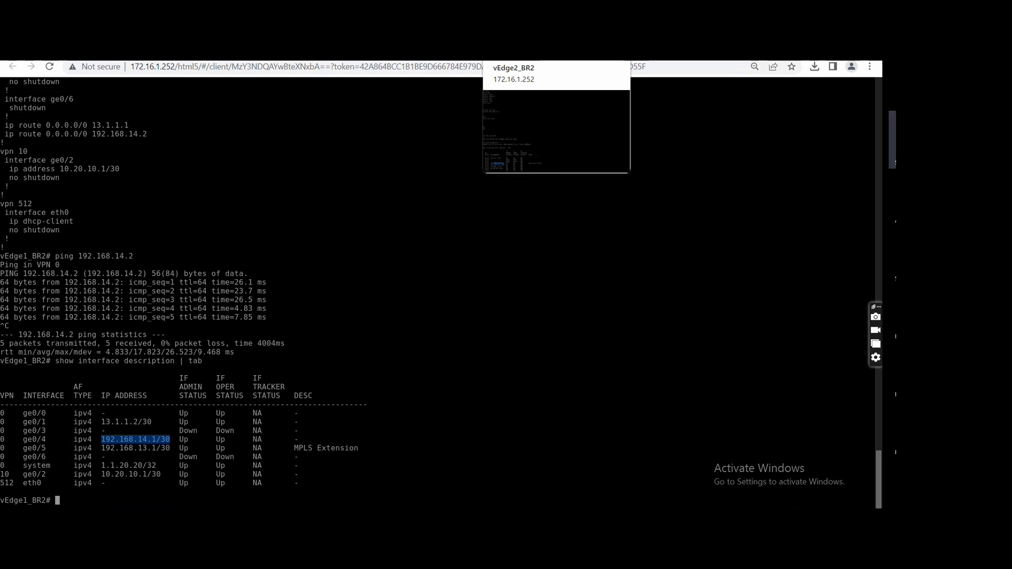
Compare the ge0/5 addresses of vEdge2_BR2 and vEdge1_BR2 across their two consoles.
left_click(527, 52)
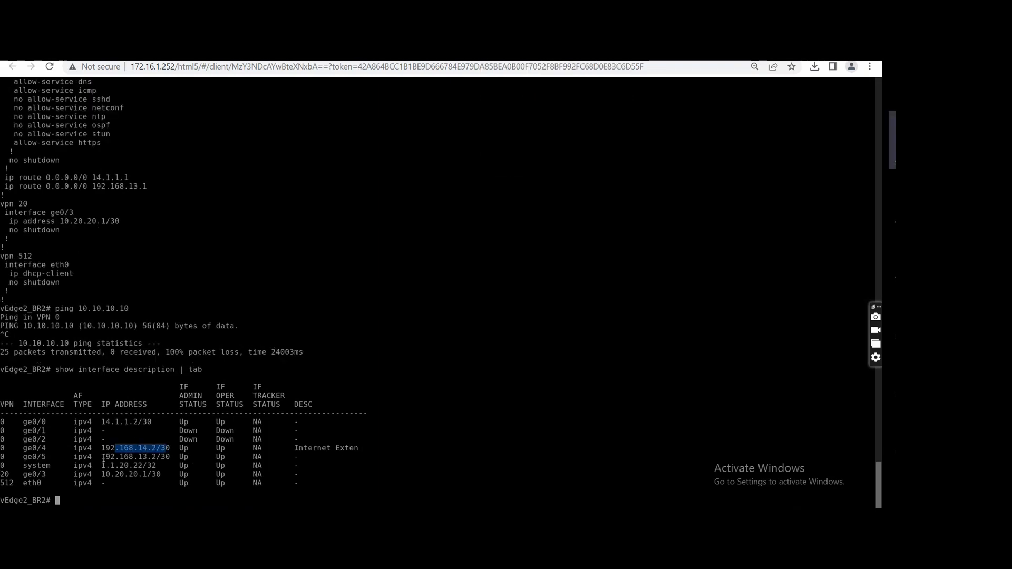
left_click_drag(102, 456, 168, 460)
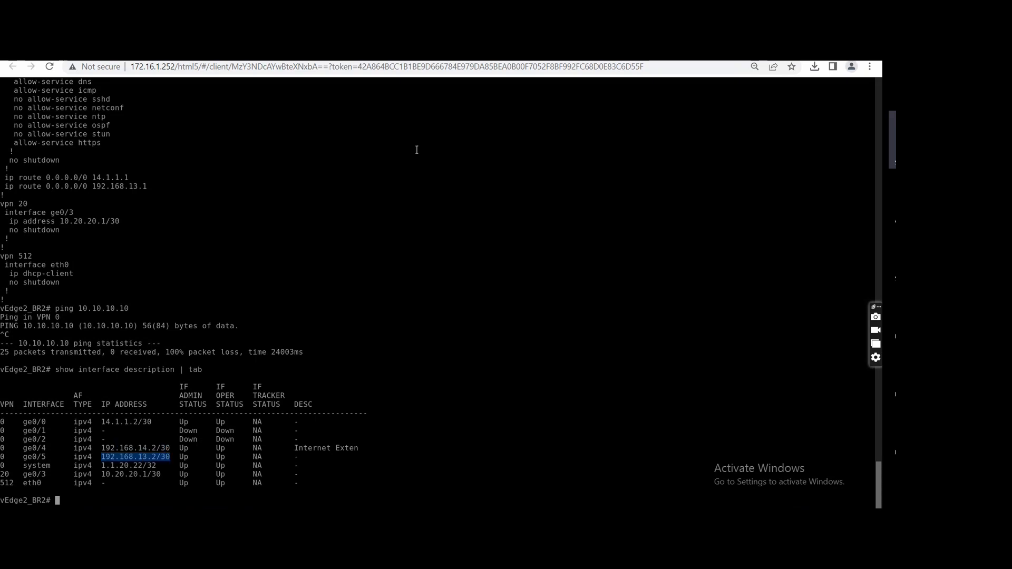
left_click(453, 51)
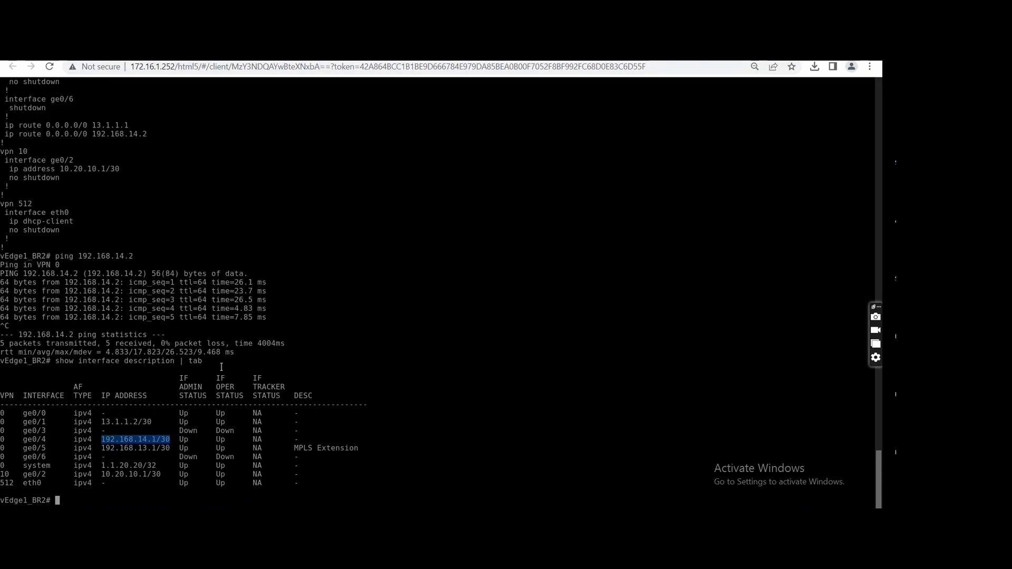
left_click_drag(102, 449, 178, 449)
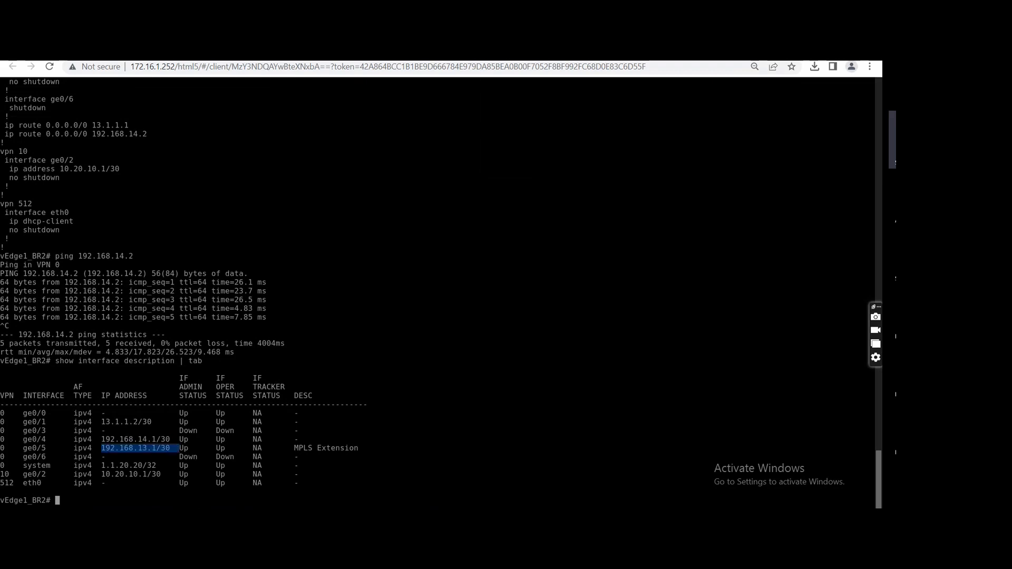
left_click(522, 52)
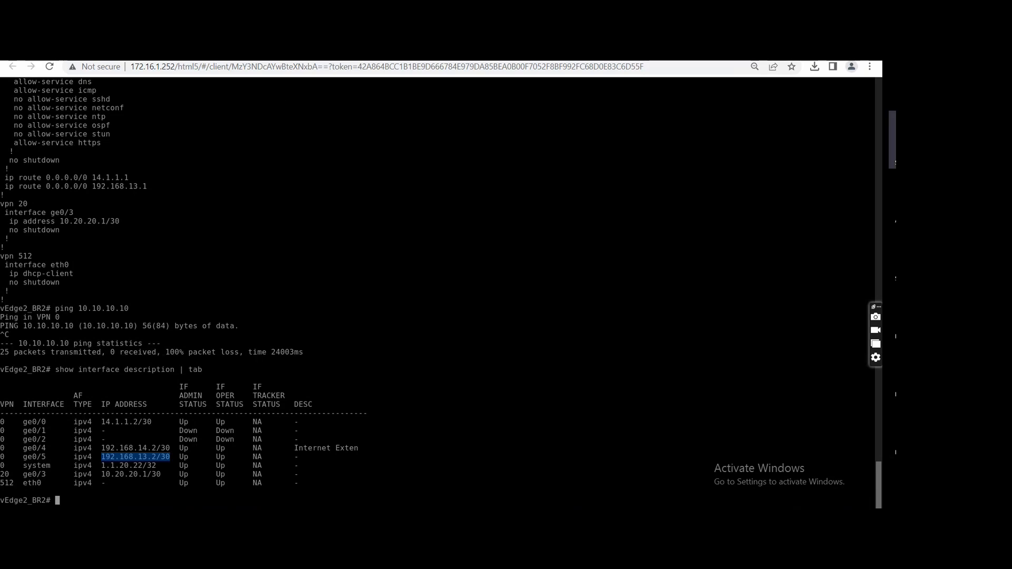
In the Internet_ISP console, re-enable GigabitEthernet0/2 with no shutdown and exit to global configuration mode.
left_click(285, 51)
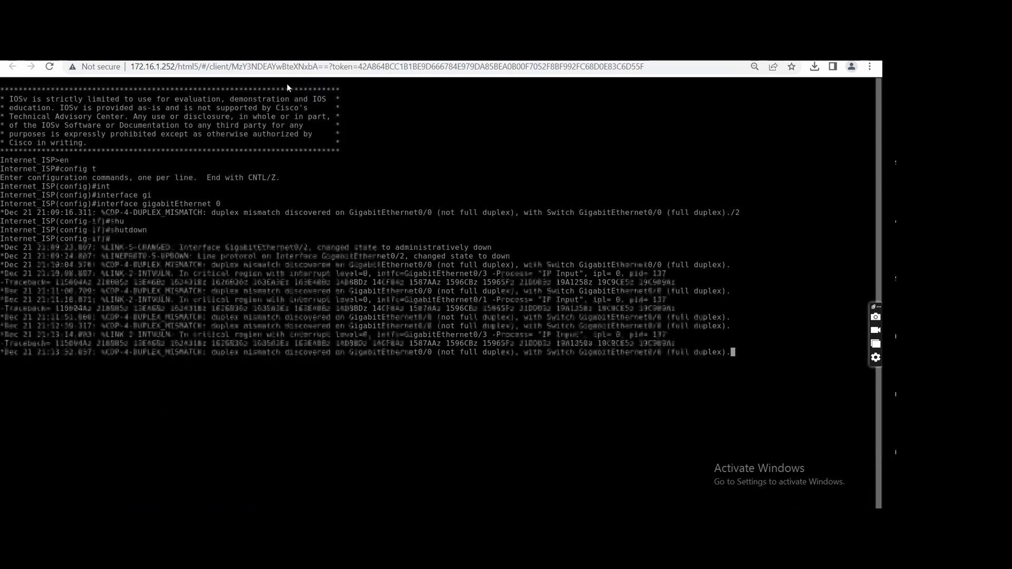
key("Return")
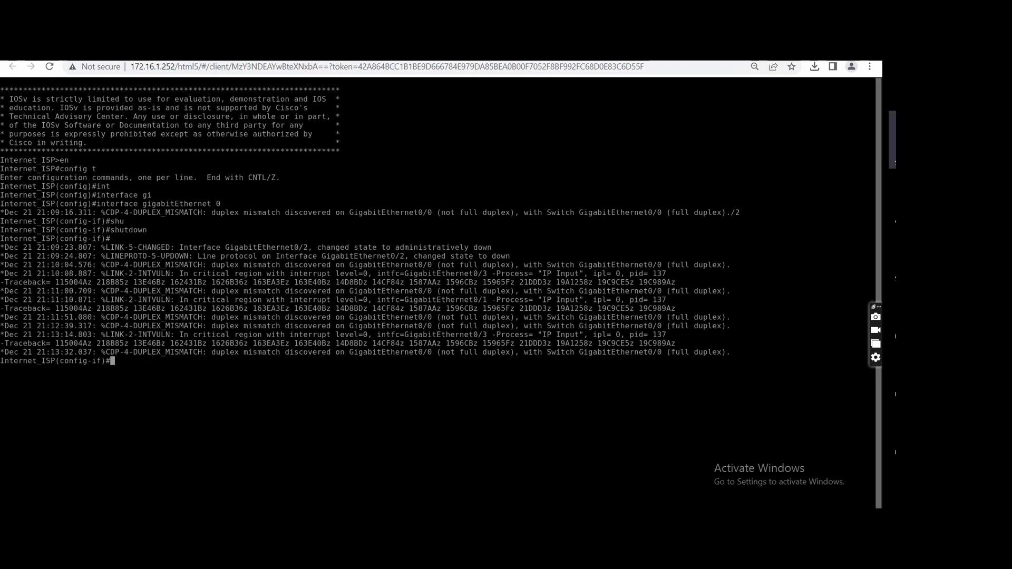
type("no shut")
key("Tab")
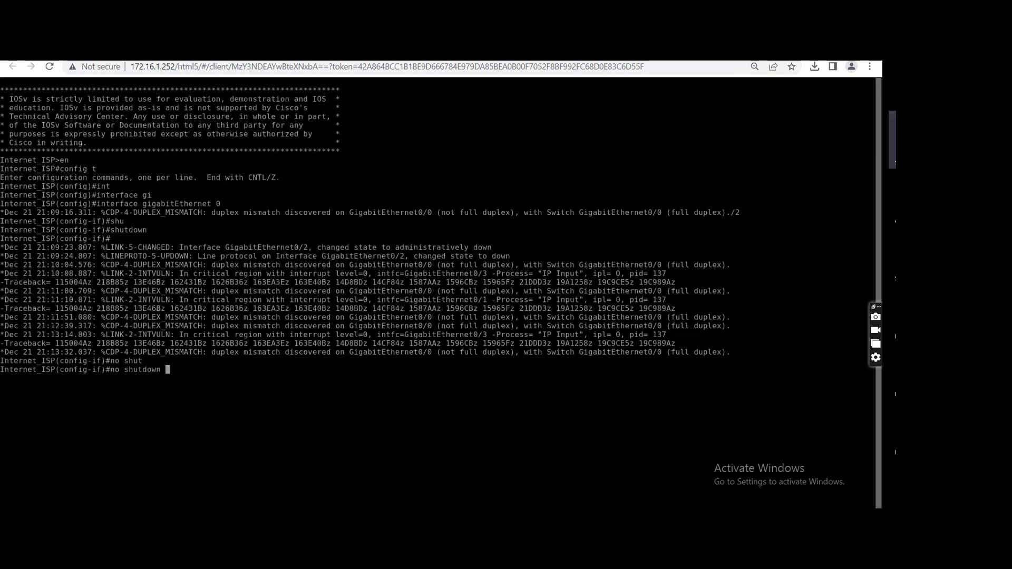
key("Return")
type("exit")
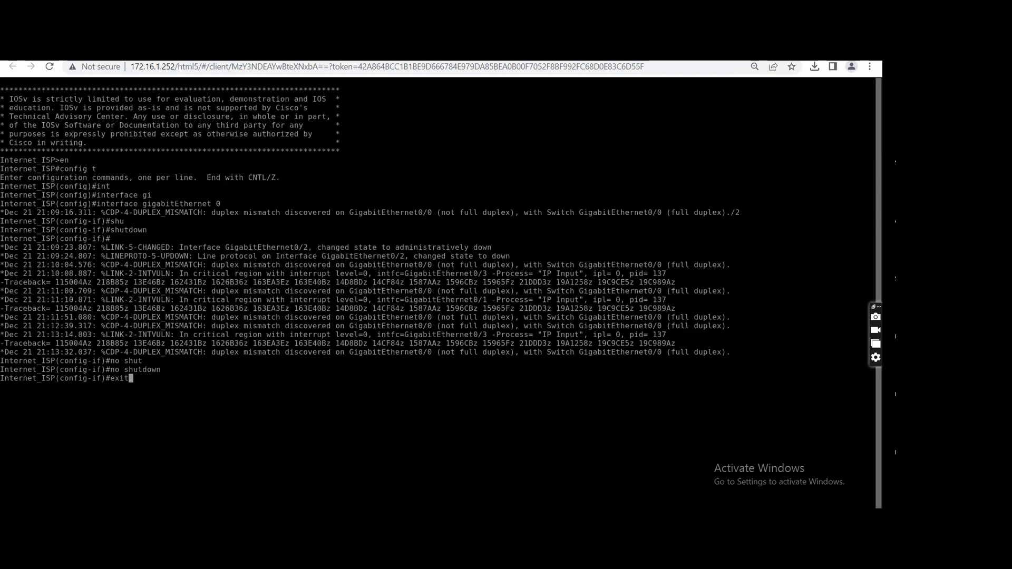
key("Return")
Begin an ip route command on Internet_ISP and check the topology and vEdge1_BR2 interface table for the MPLS extension subnet.
type("ip rout")
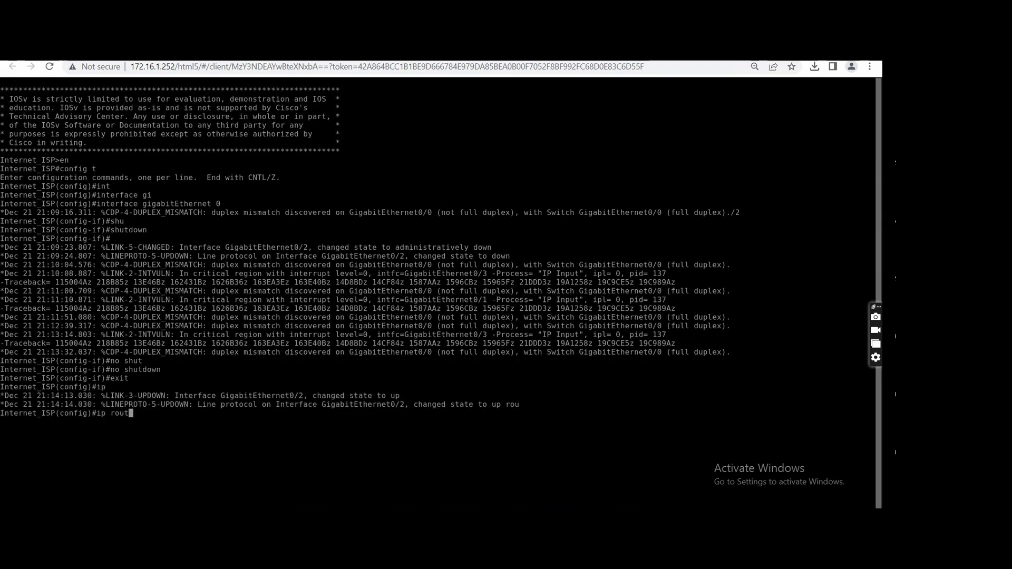
type("e")
key("Tab")
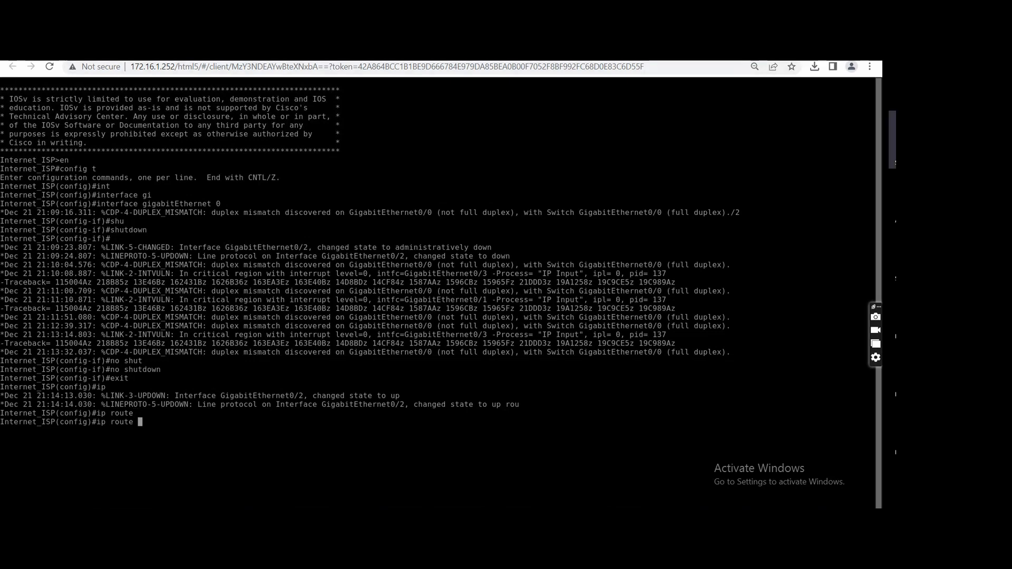
key("ctrl+shift+Tab")
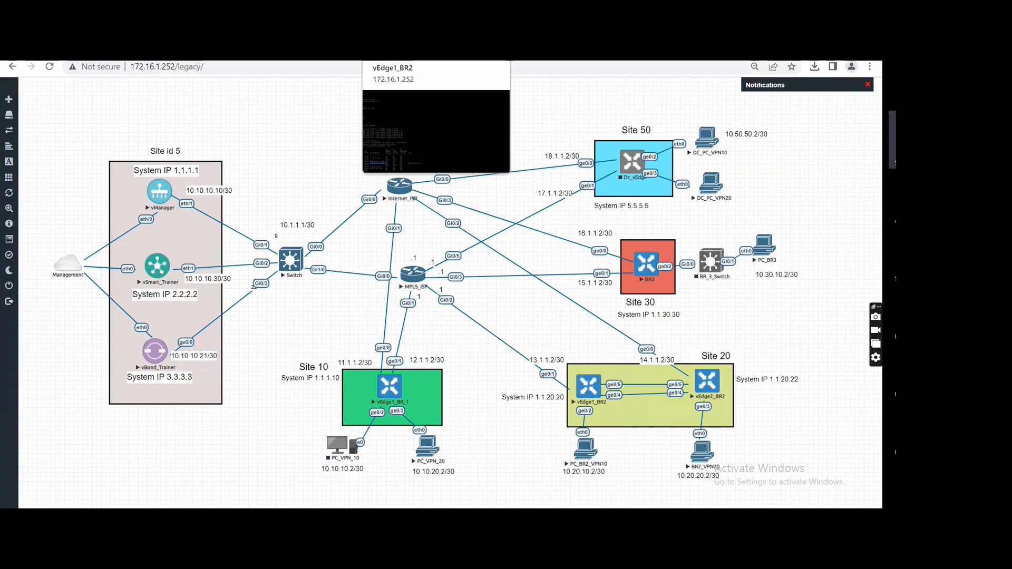
left_click(400, 51)
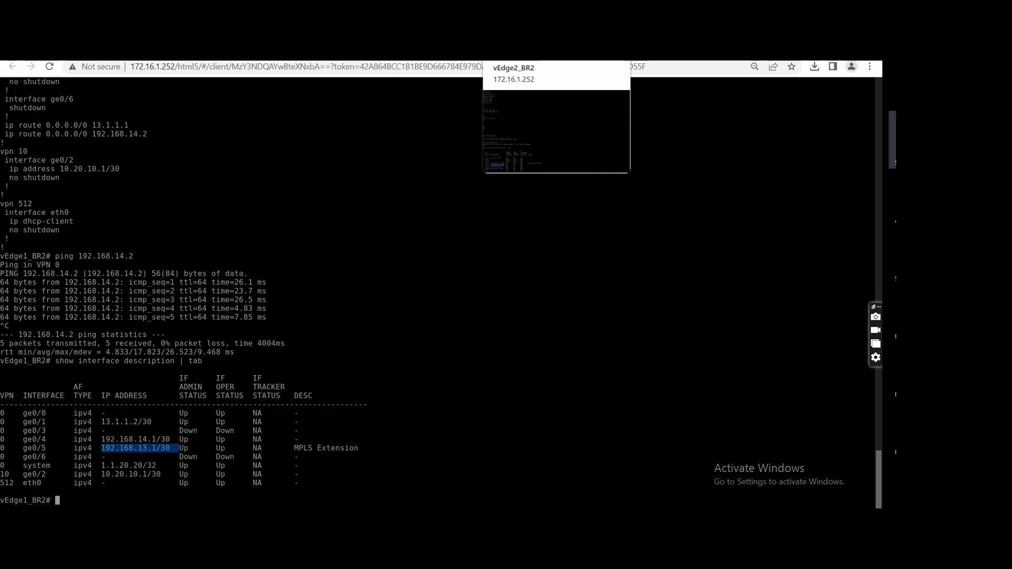
left_click(277, 51)
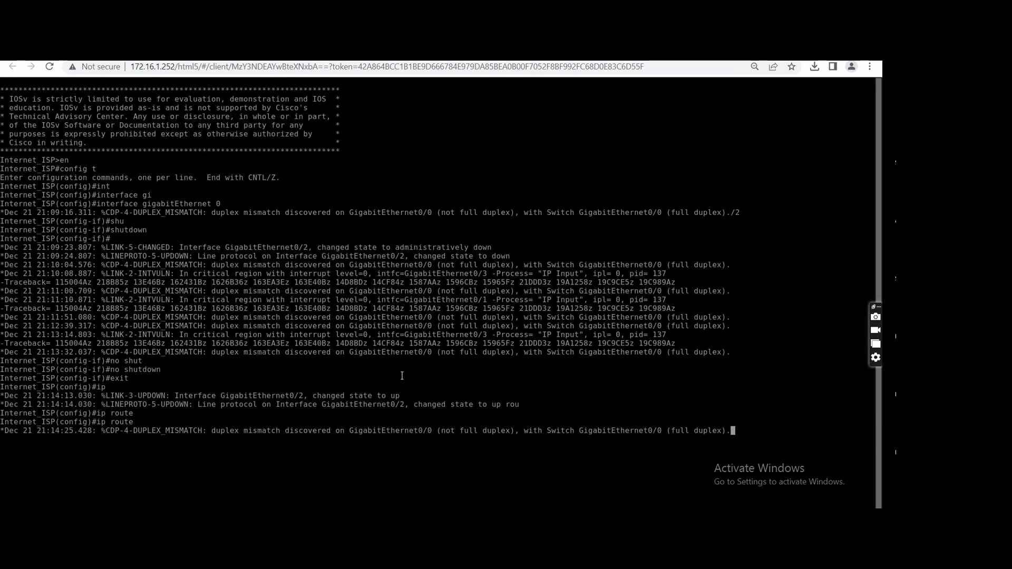
Try to add a static route on Internet_ISP to 192.168.13.1/32 with next hop 14.1.1.2, checking the topology for the address.
key("Return")
key("Up")
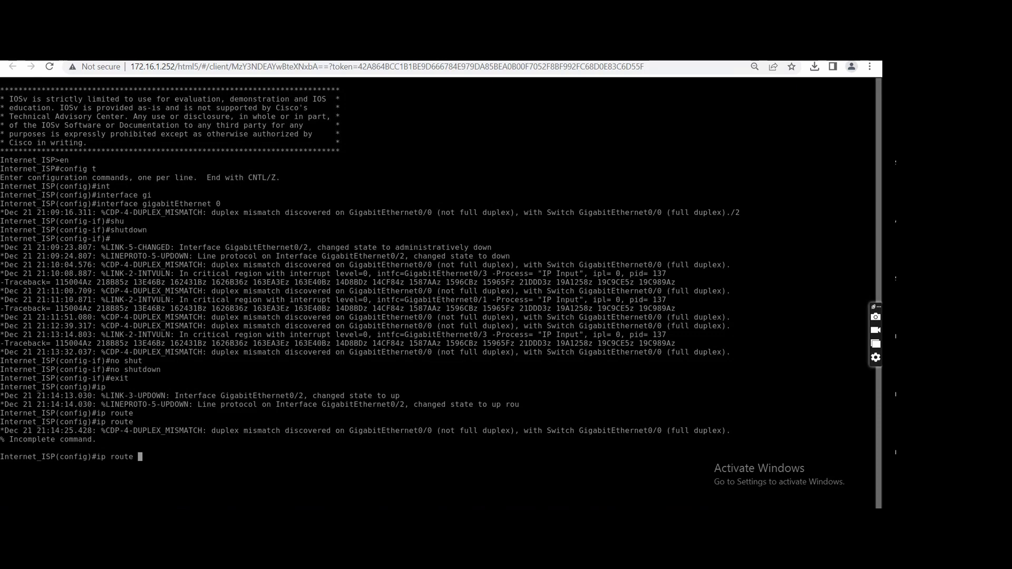
type("192.1")
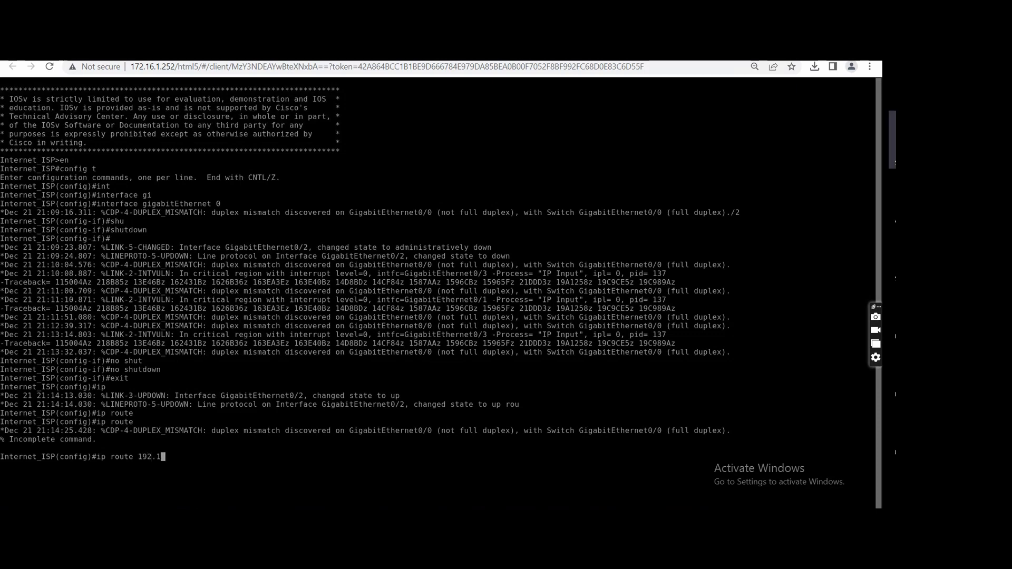
type("68.3")
key("BackSpace")
type("13.1/")
type("32")
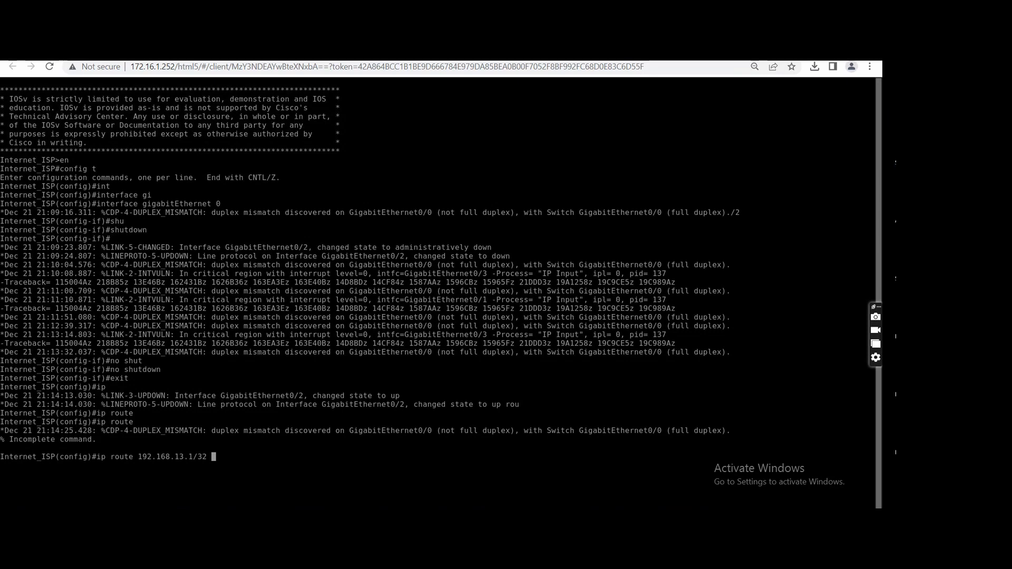
left_click(295, 53)
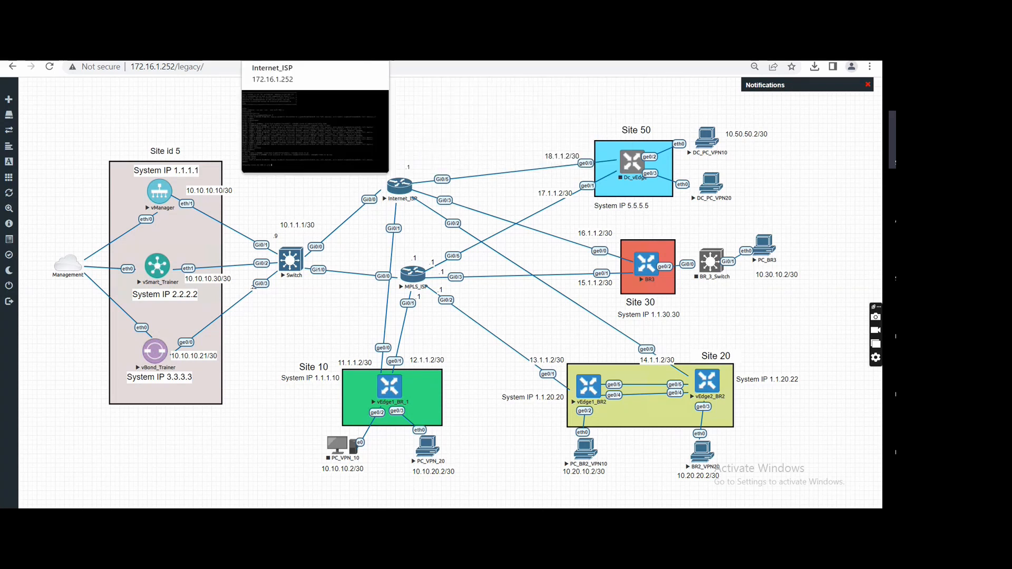
left_click(280, 53)
type("14")
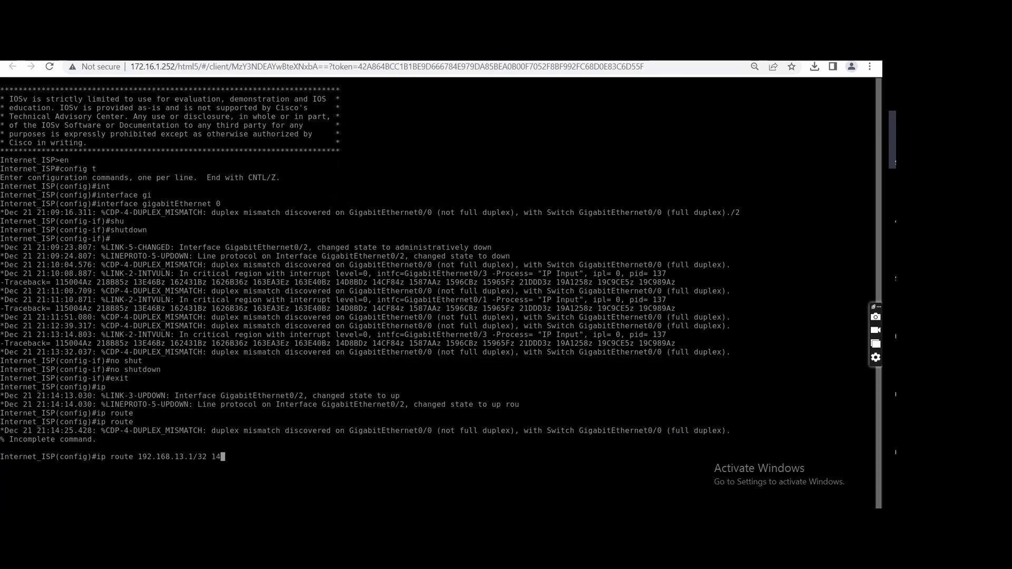
type(".1.1.2")
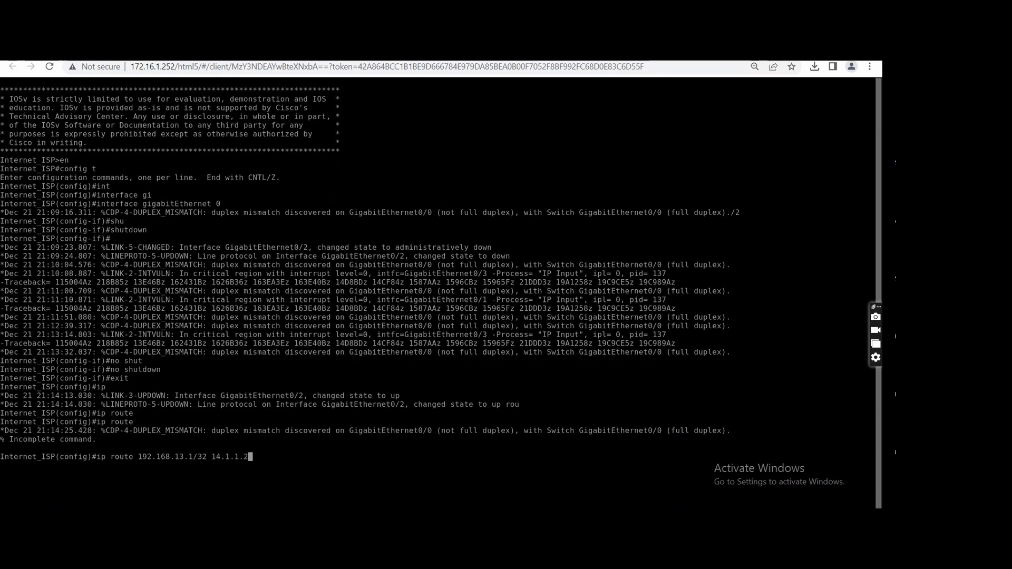
key("Return")
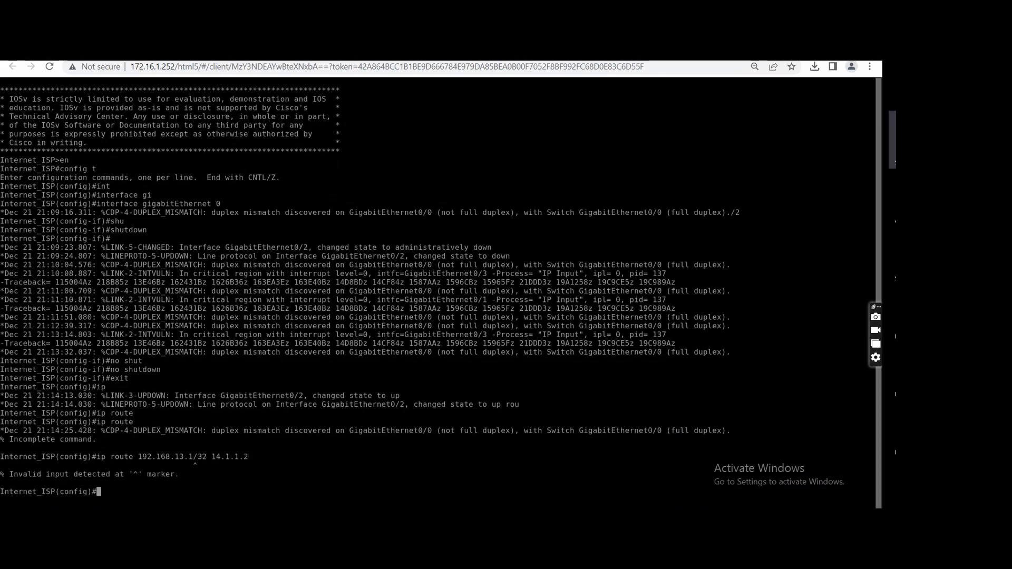
Recall the route command and try it with the destination changed to 192.168.13.0/30, keeping next hop 14.1.1.2.
key("Up")
key("Left")
key("Left")
key("Left")
key("Left")
key("Left")
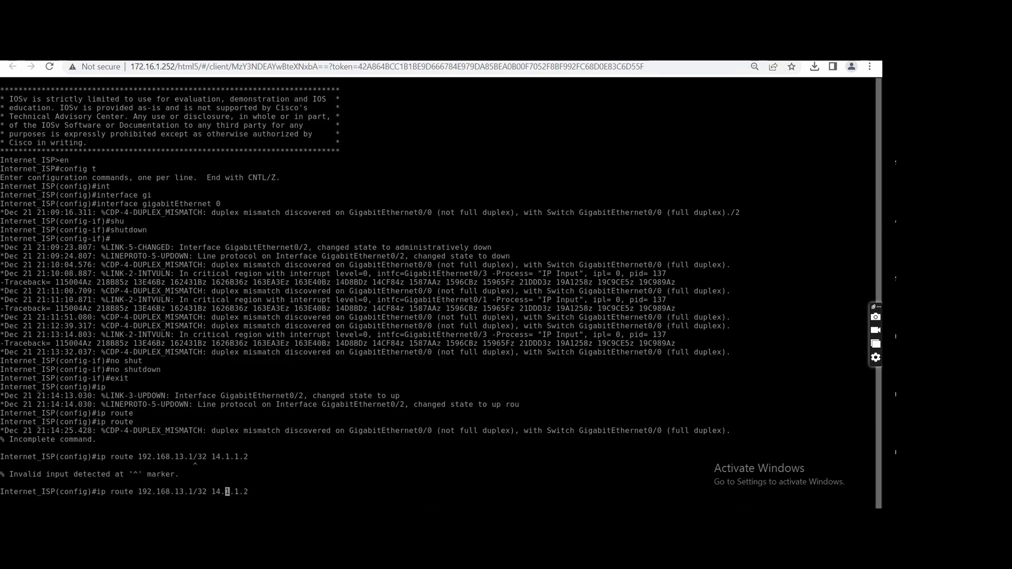
key("Left")
key("Left")
key("Left")
key("Left")
key("BackSpace")
type("0")
key("Left")
key("Left")
key("Left")
key("BackSpace")
type("0")
key("Return")
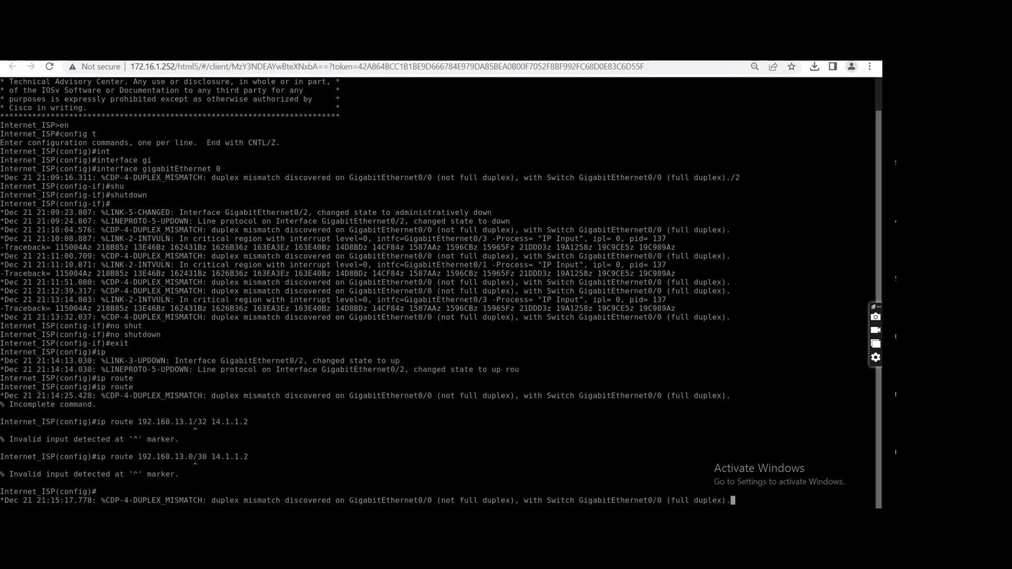
Recall the Internet_ISP route command and retry it with destination 192.168.13.0/30 and next hop 14.1.1.2.
key("Return")
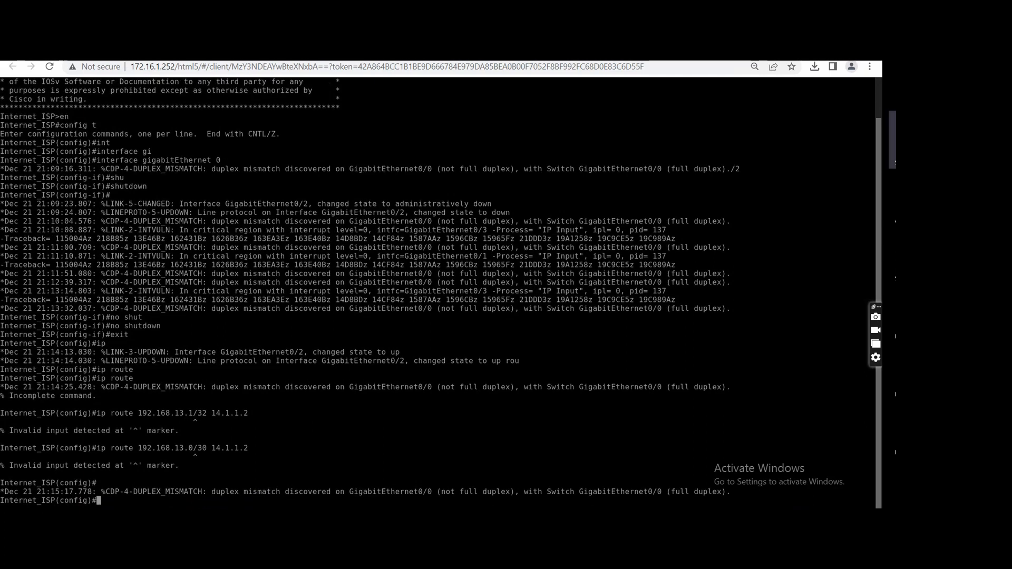
key("Up")
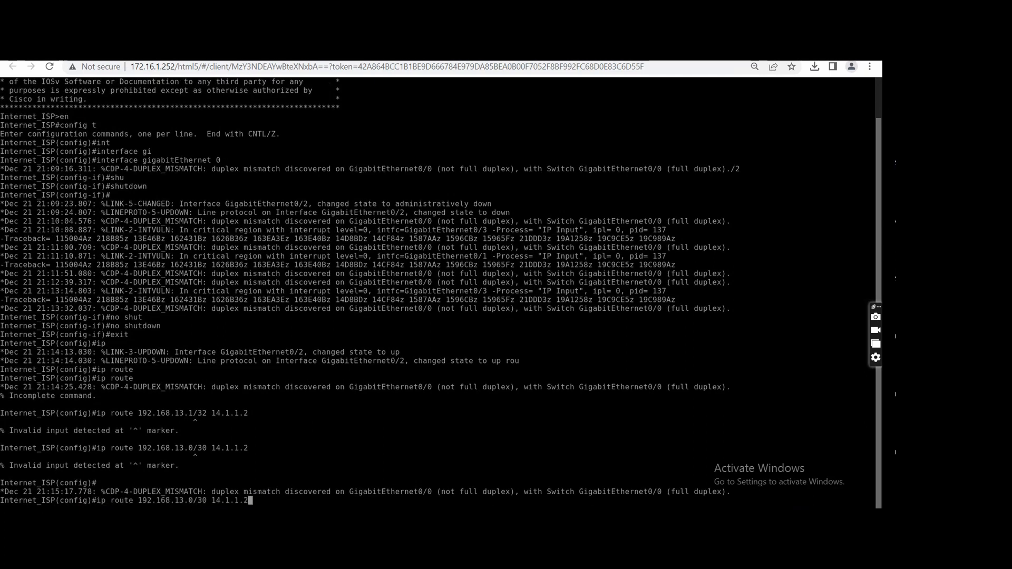
key("BackSpace")
key("BackSpace")
key("BackSpace")
key("BackSpace")
key("BackSpace")
key("BackSpace")
key("BackSpace")
key("BackSpace")
key("BackSpace")
key("BackSpace")
key("BackSpace")
key("BackSpace")
type("/30 14.1.1.2")
key("Return")
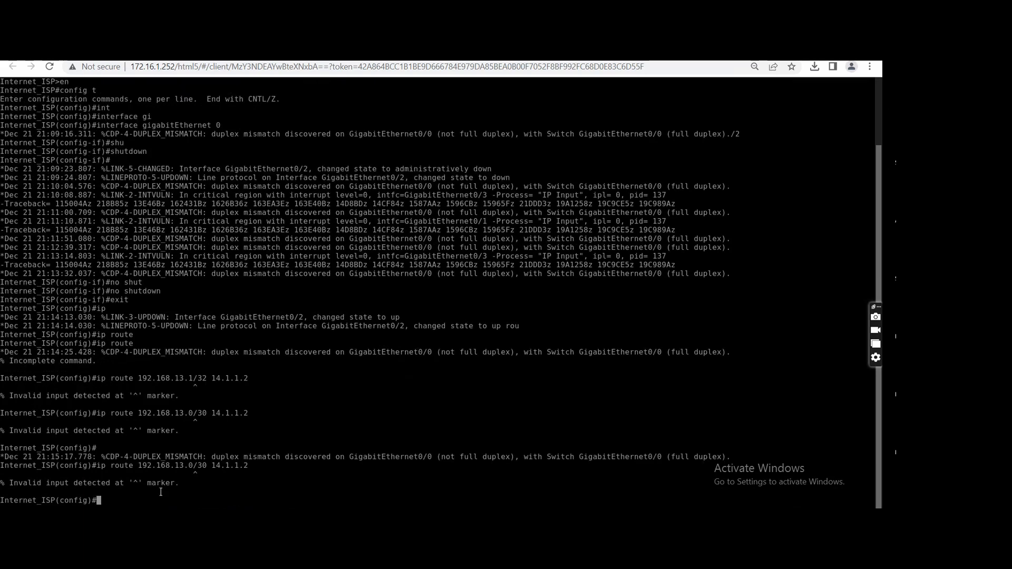
Try the static route on Internet_ISP with the destination prefix changed to 192.168.13.0/24, keeping next hop 14.1.1.2.
key("Up")
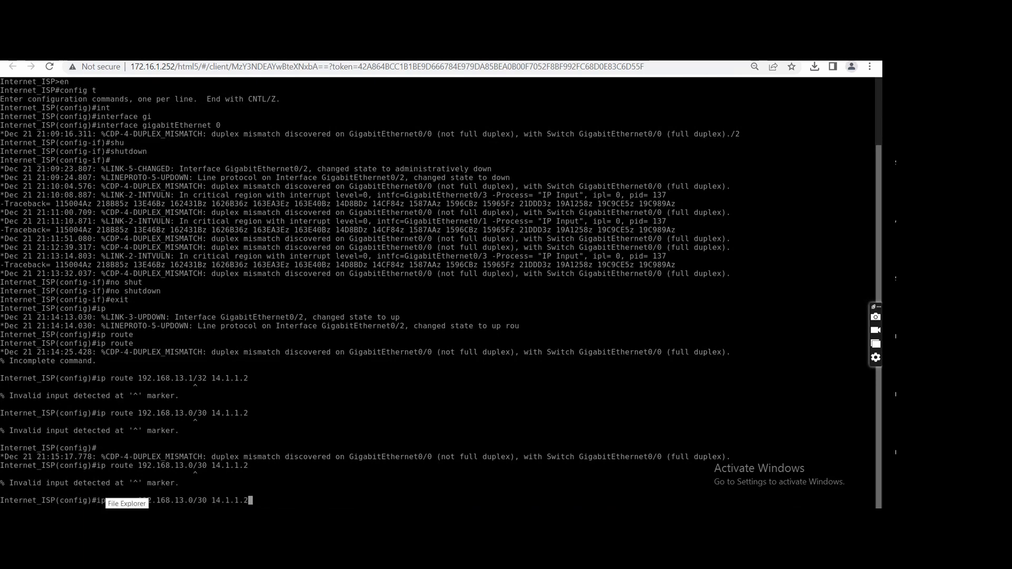
key("Left")
key("Left")
key("Left")
key("Left")
key("Left")
key("Left")
key("Left")
key("Left")
key("Left")
key("BackSpace")
key("BackSpace")
type("24")
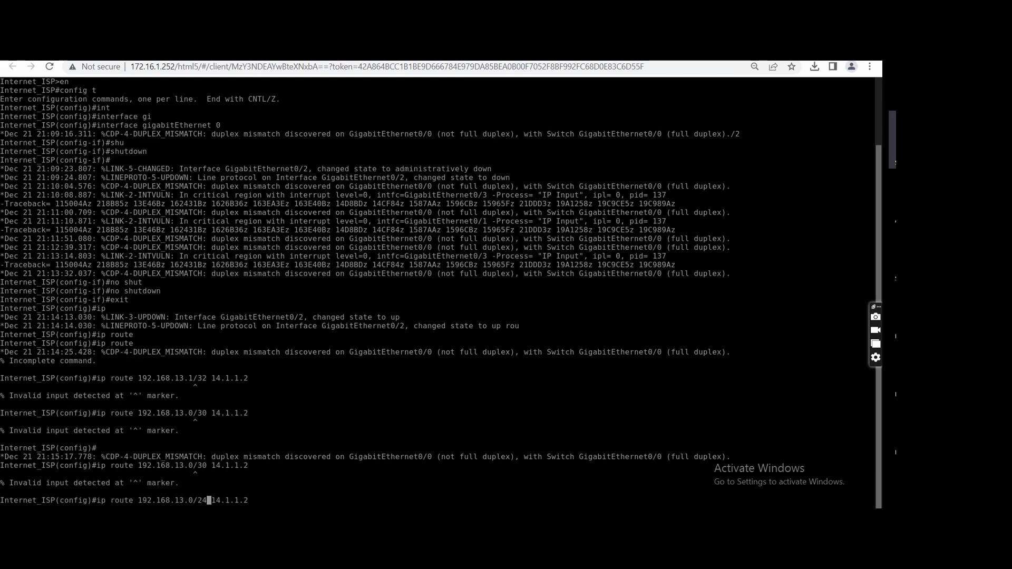
key("Return")
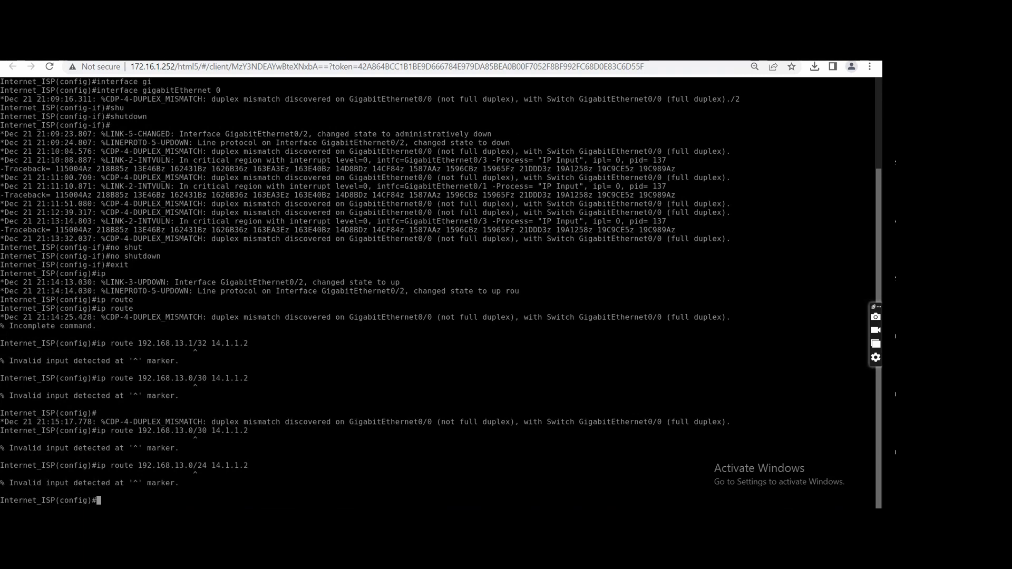
Add the static route on Internet_ISP to 192.168.13.0 with dotted mask 255.255.255.252 and next hop 14.1.1.2.
key("Up")
key("Left")
key("Left")
key("Left")
key("Left")
key("Left")
key("Left")
key("Left")
key("Left")
key("Left")
key("Left")
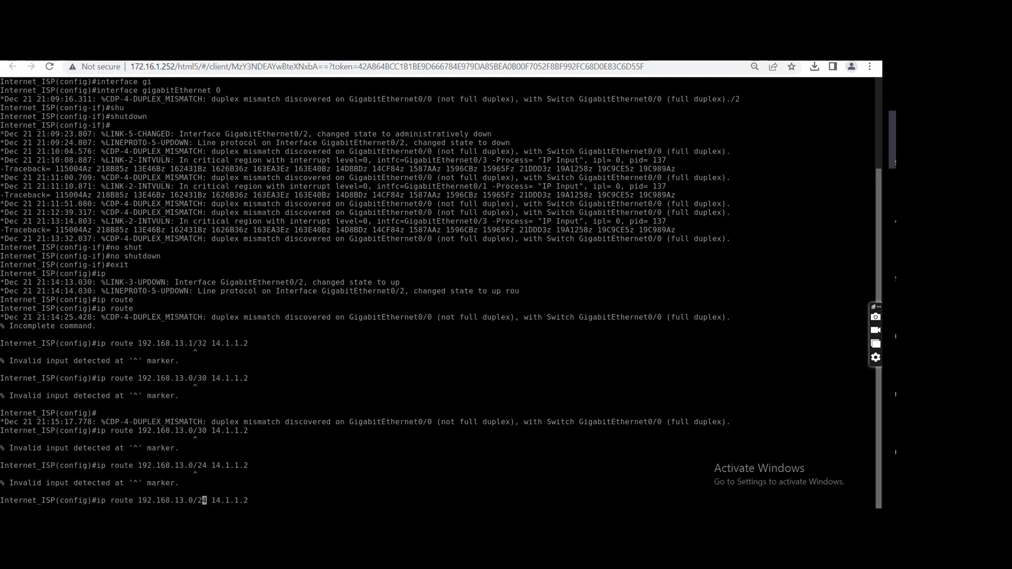
key("Right")
key("BackSpace")
key("BackSpace")
key("BackSpace")
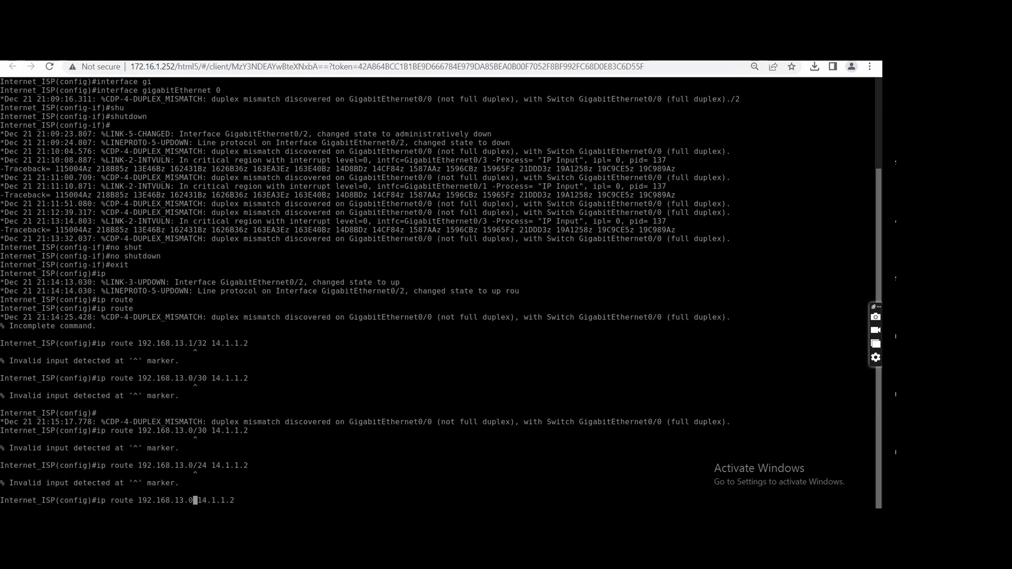
type("2")
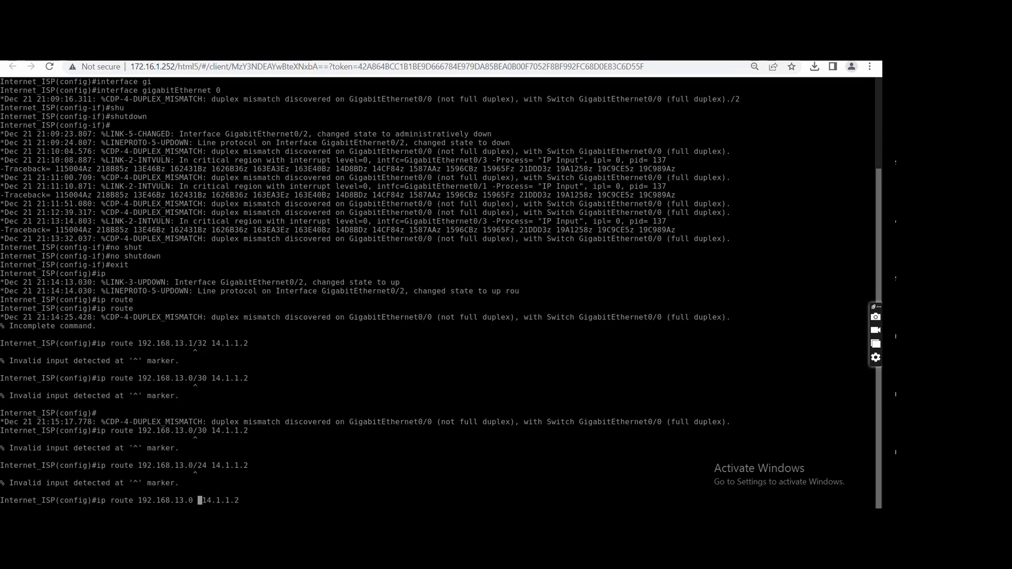
type("55.255.255")
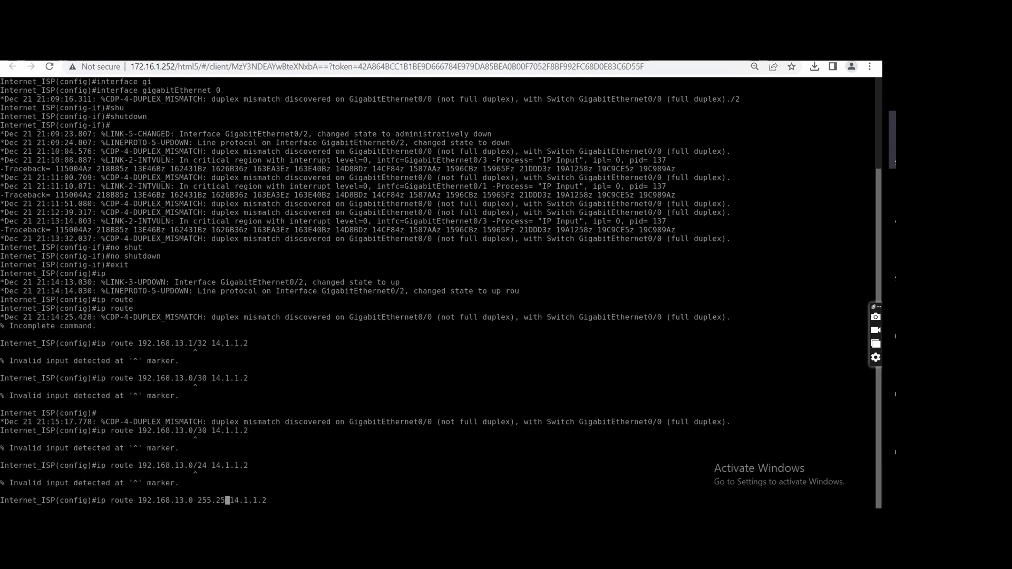
type(".252")
key("Return")
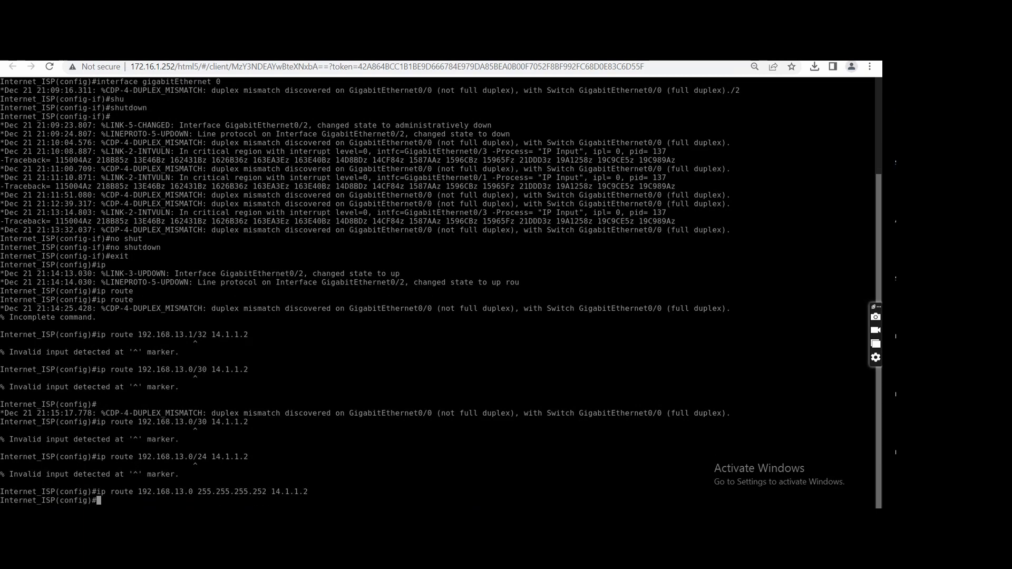
Leave configuration mode on Internet_ISP and save its configuration with wr.
key("ctrl+z")
type("wr")
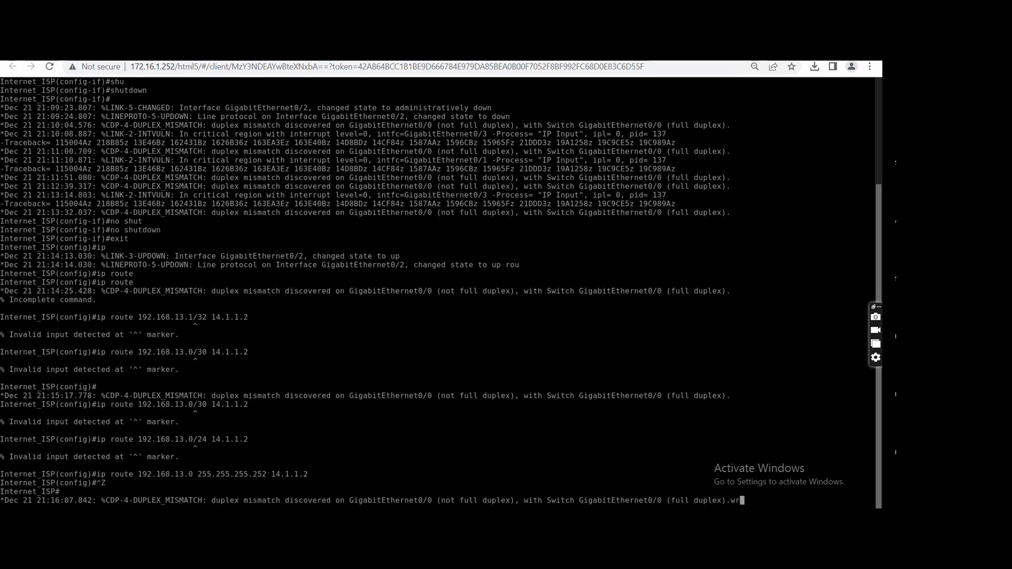
key("Return")
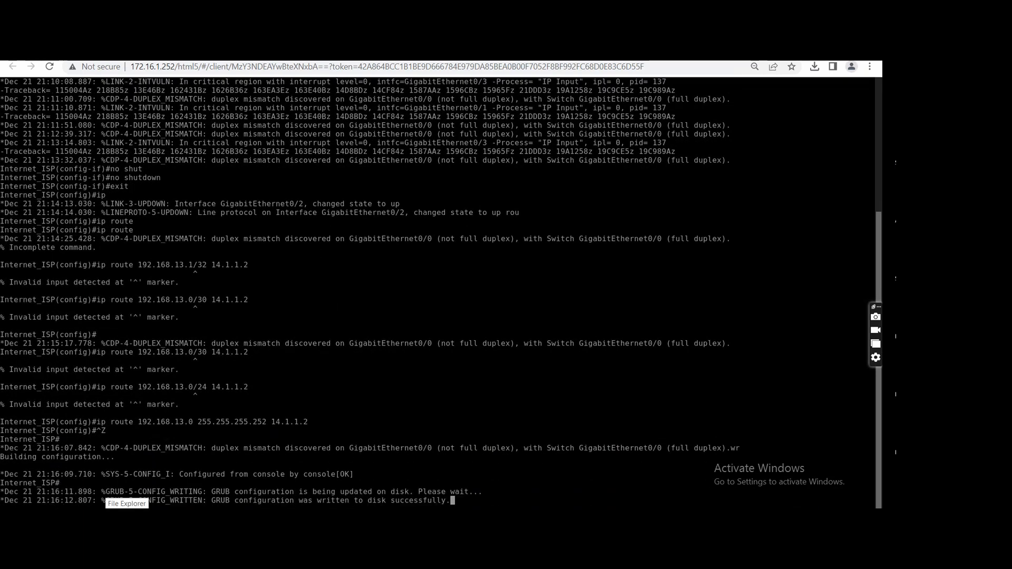
Switch to the MPLS_ISP console, leave configuration mode and save the configuration with wr.
left_click(317, 52)
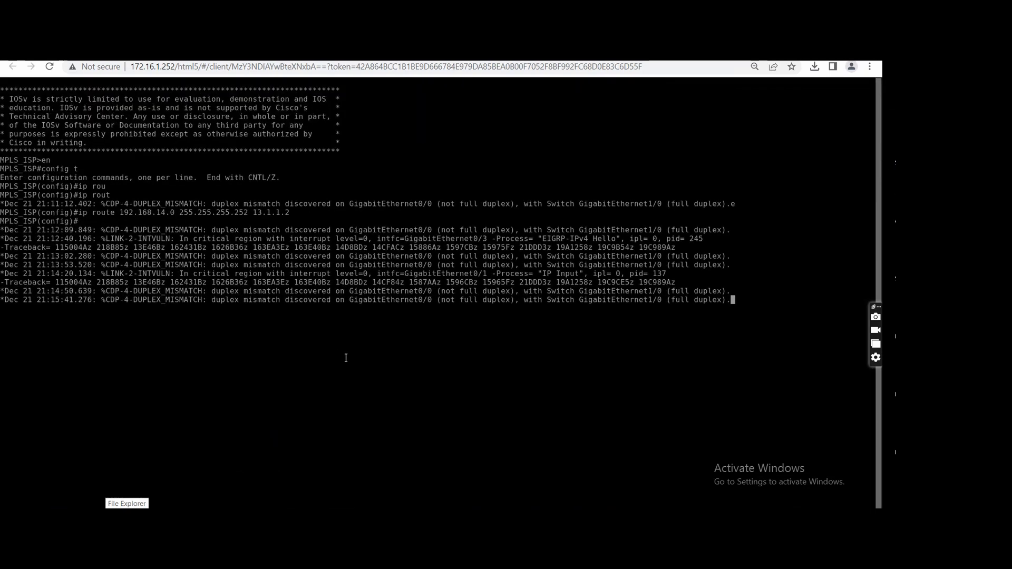
key("ctrl+z")
type("wr")
key("Return")
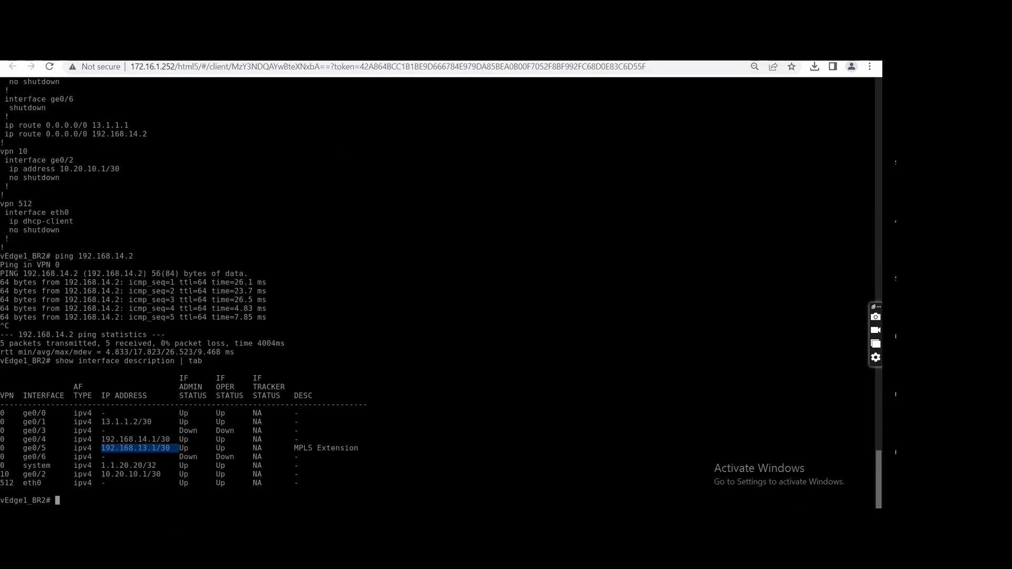
In the vEdge1_BR2 console, check the control connections in table form with show control connections | tab.
type("show control conn")
key("Tab")
type("| tab")
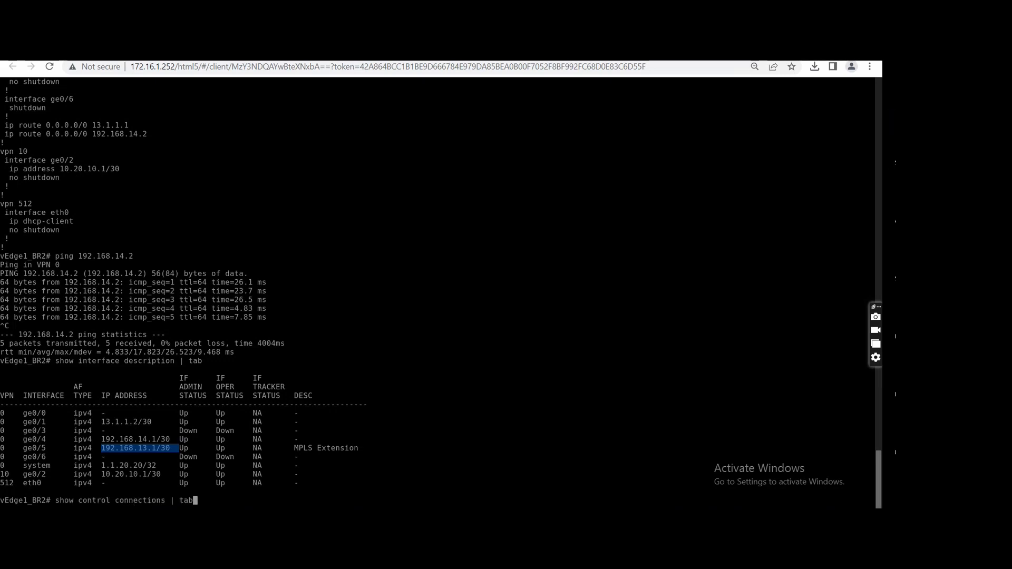
key("Return")
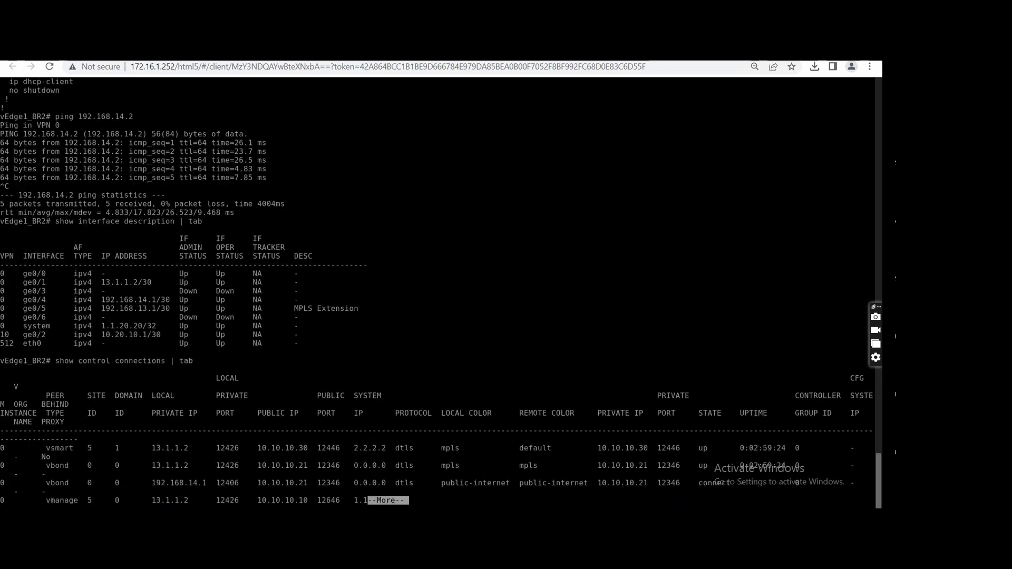
key("space")
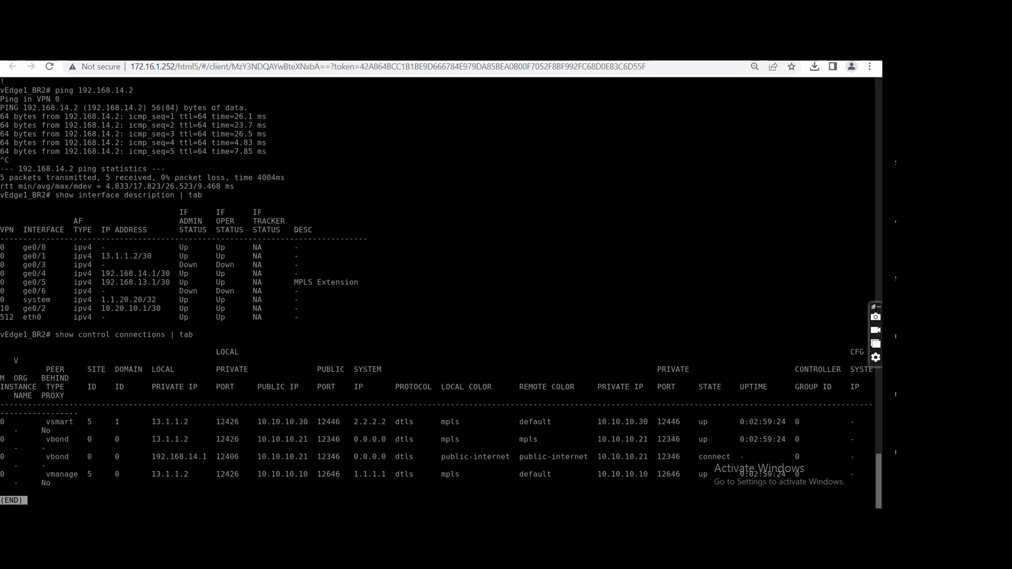
key("q")
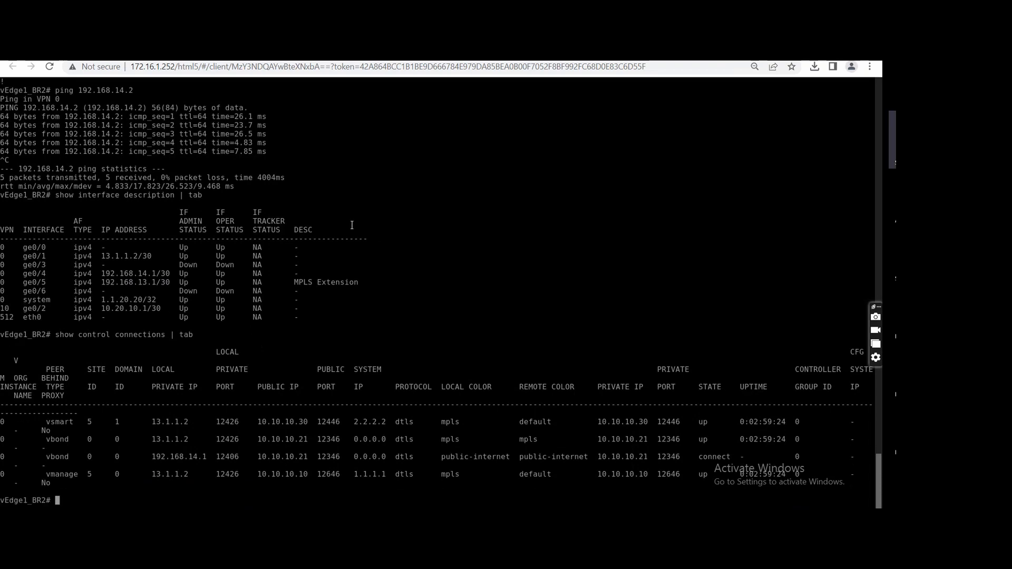
Switch to the vEdge2_BR2 console and page through its full running configuration.
left_click(397, 54)
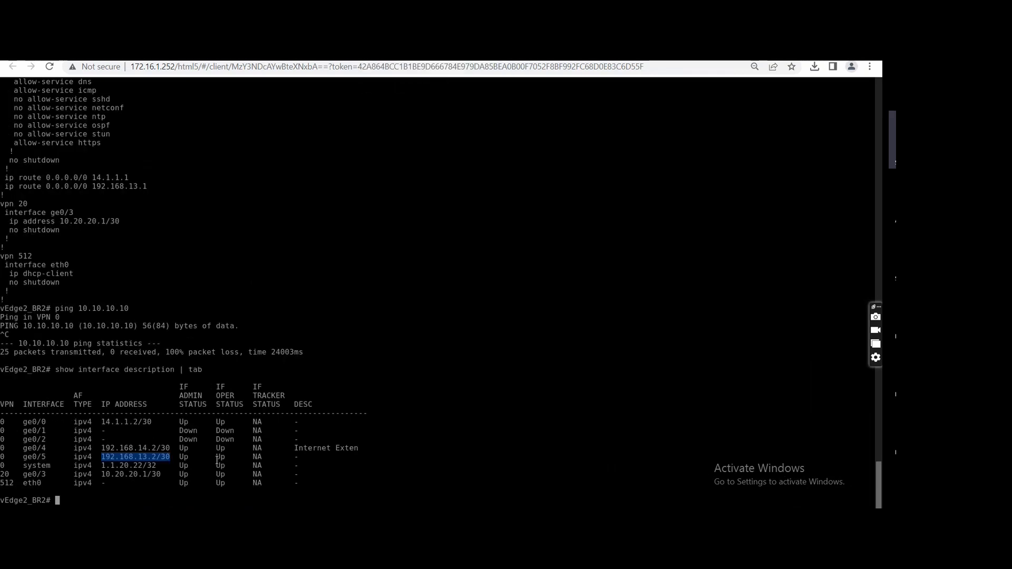
type("show running-config")
key("Return")
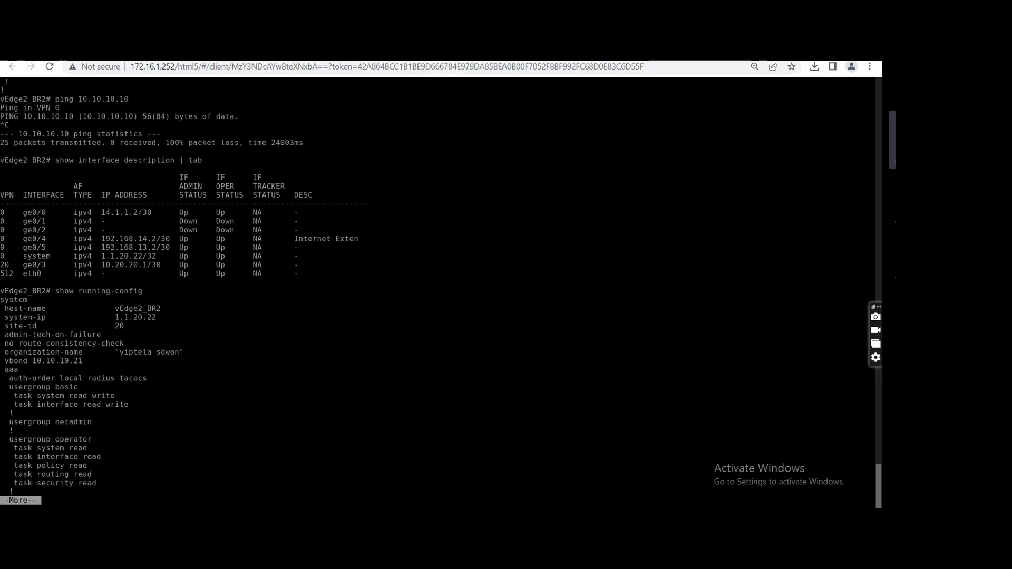
key("Return")
key("Return")
key("Return")
key("Return")
key("Return")
key("Return")
key("Return")
key("Return")
key("Return")
key("Return")
key("Return")
key("Return")
key("Return")
key("Return")
key("Return")
key("Return")
key("Return")
key("Return")
key("Return")
key("Return")
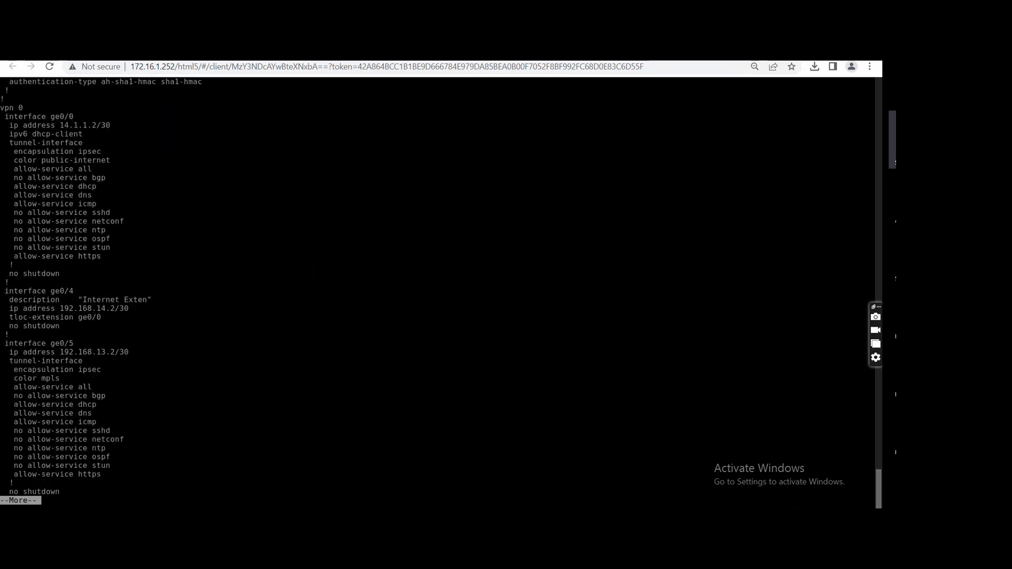
key("Return")
key("Return")
key("Return")
key("Return")
key("Return")
key("Return")
key("Return")
key("Return")
key("Return")
key("Return")
key("Return")
key("Return")
key("Return")
key("Return")
key("Return")
key("Return")
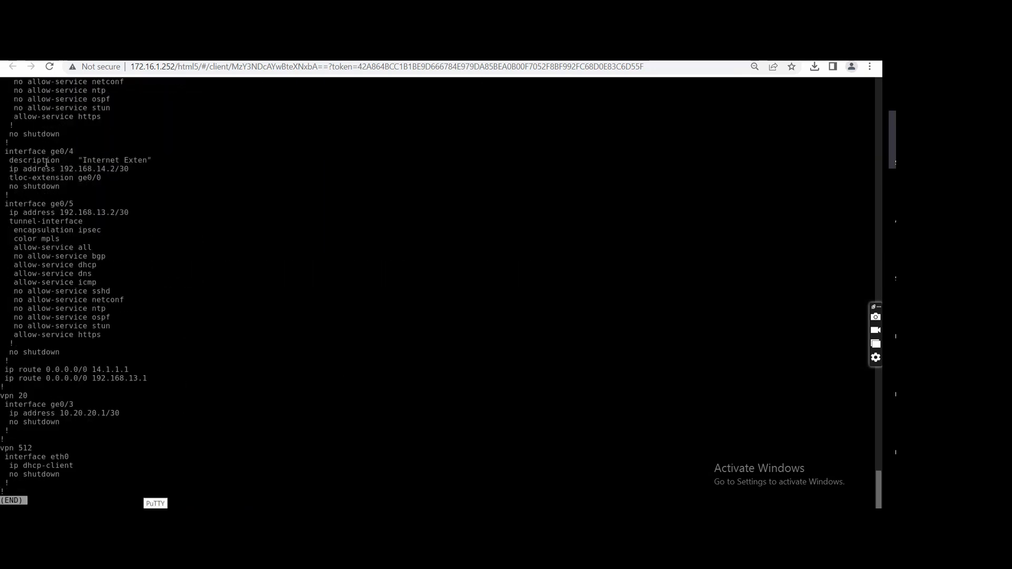
Examine the VPN 0 settings of ge0/0, the TLOC extension on ge0/4, and the ge0/5 tunnel color in vEdge2_BR2's configuration.
scroll(92, 182, "up", 6)
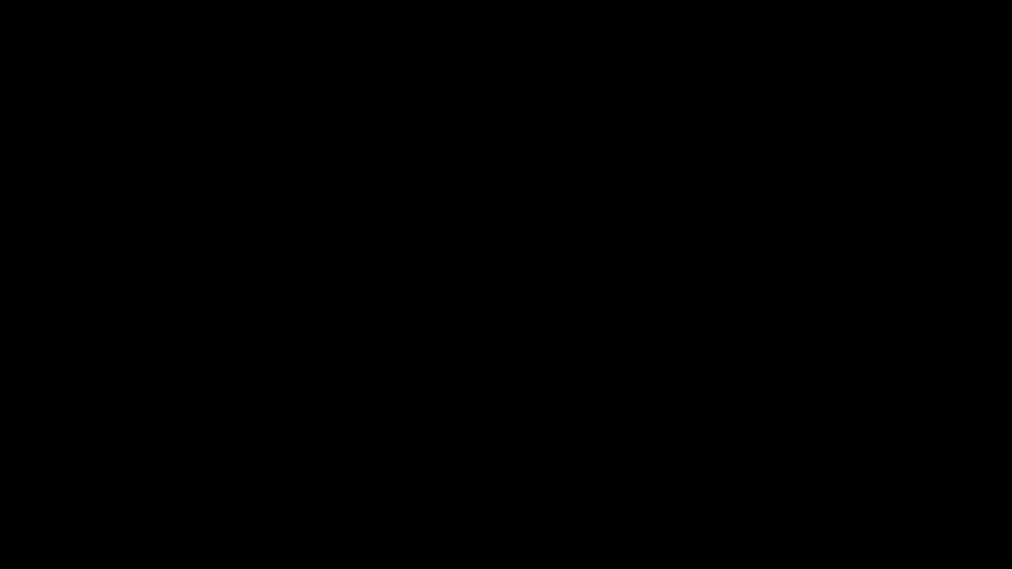
left_click_drag(82, 134, 41, 134)
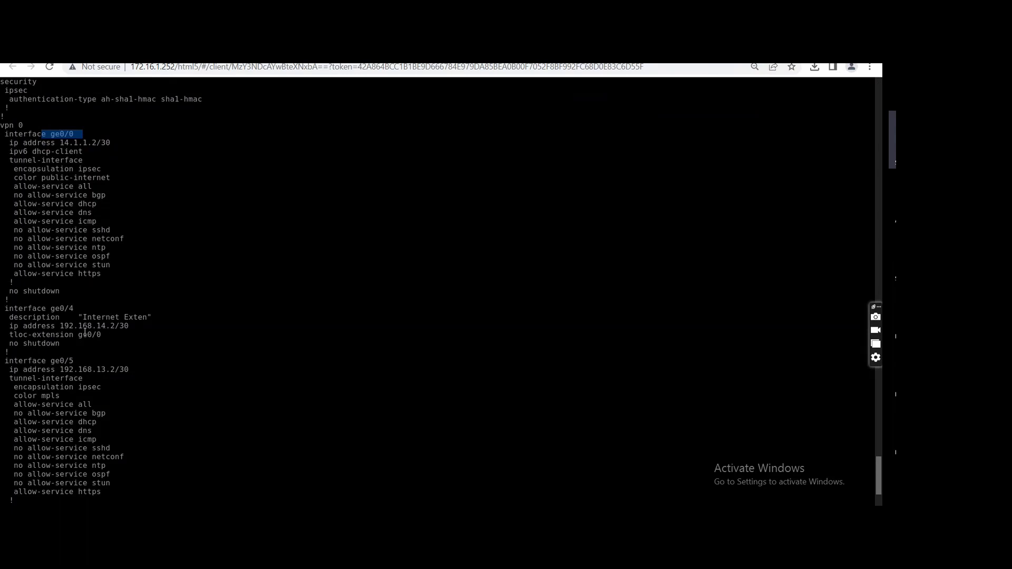
left_click_drag(105, 335, 75, 333)
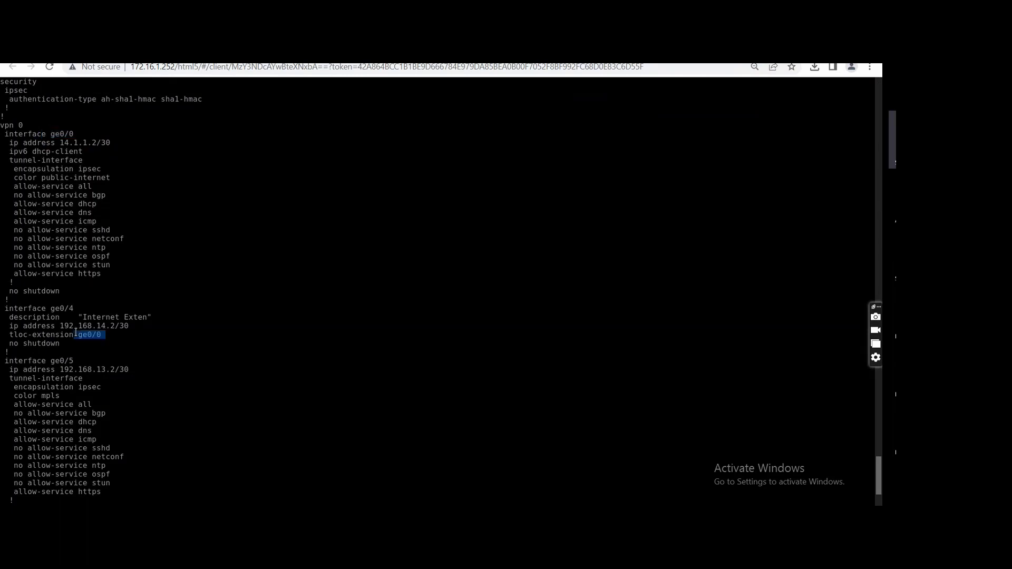
left_click_drag(83, 309, 47, 309)
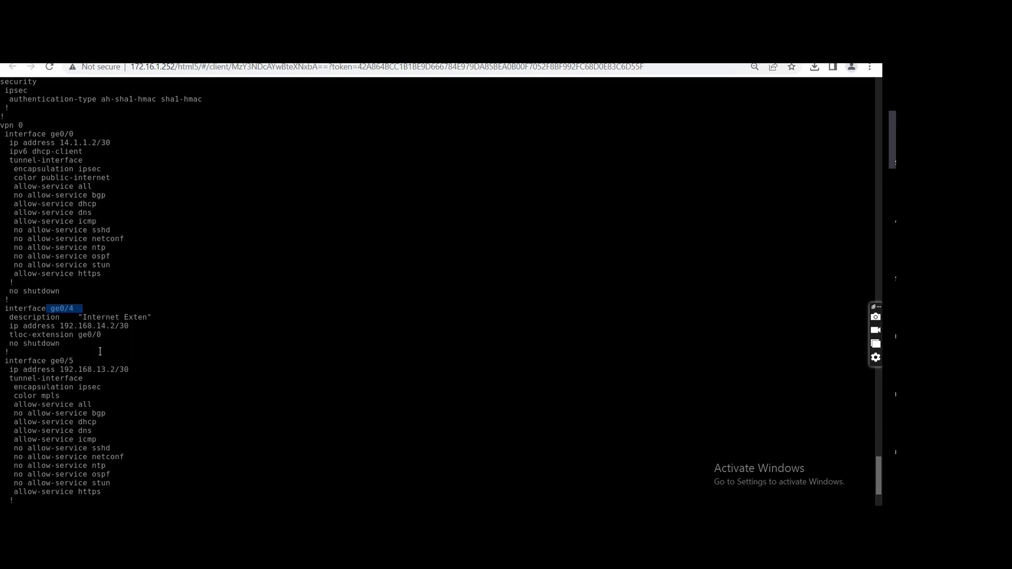
left_click(108, 375)
scroll(108, 375, "down", 2)
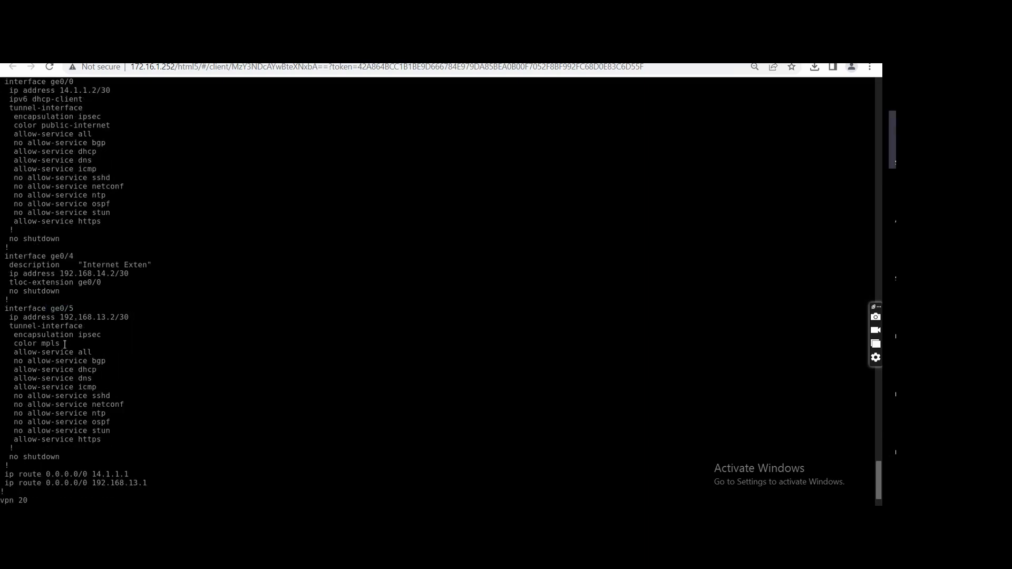
left_click_drag(64, 344, 47, 308)
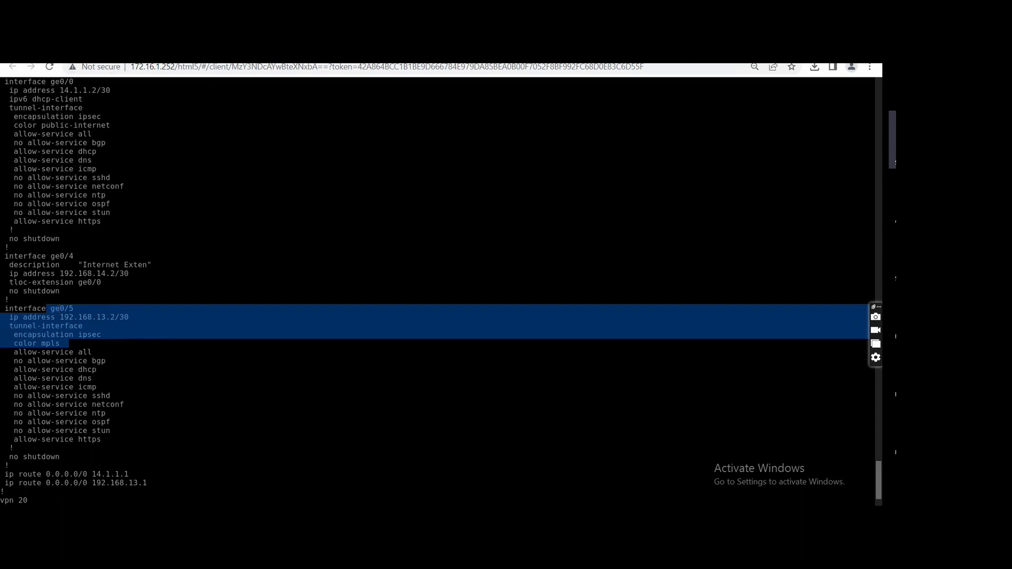
Review vEdge1_BR2's running configuration for its tunnel interfaces, TLOC extension and default routes, and return to the vEdge2_BR2 console for comparison.
left_click(592, 384)
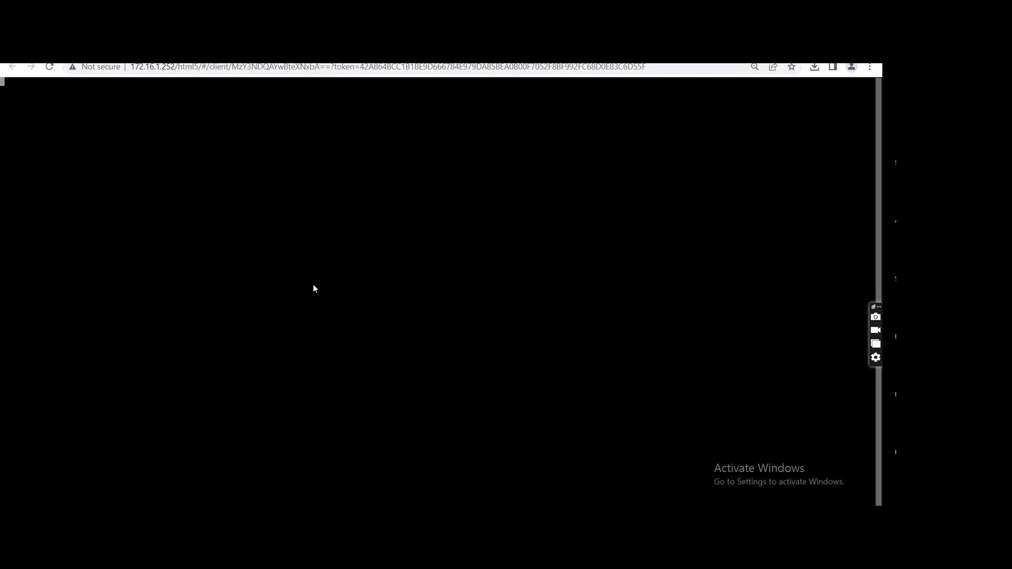
key("Return")
type("show running-config")
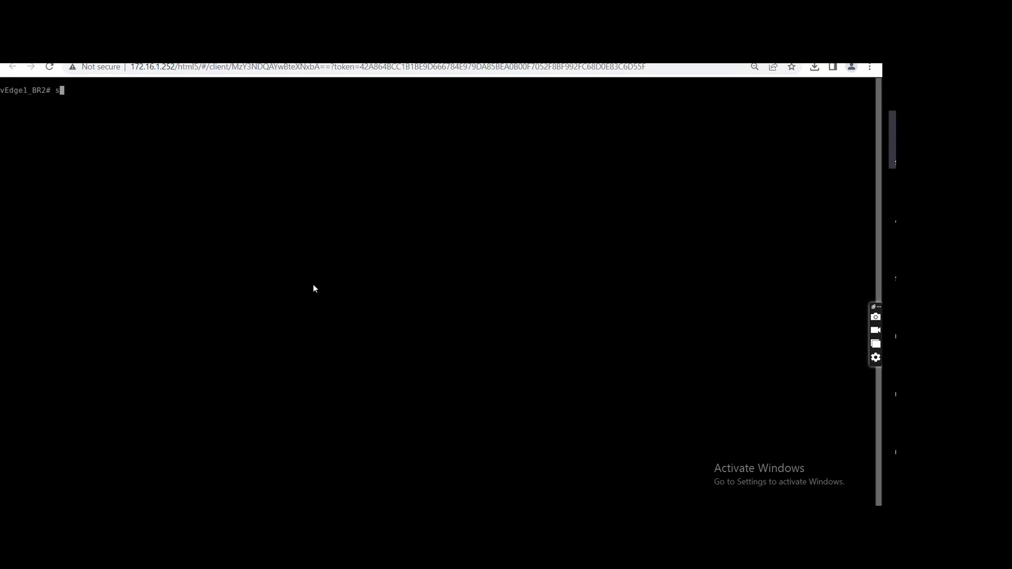
key("Return")
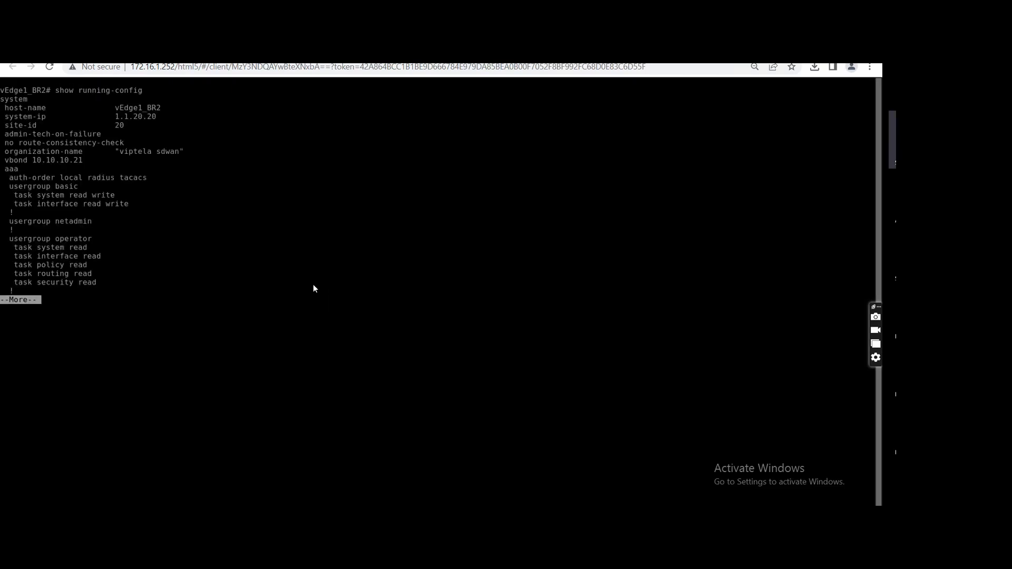
key("space")
key("space")
key("space")
key("space")
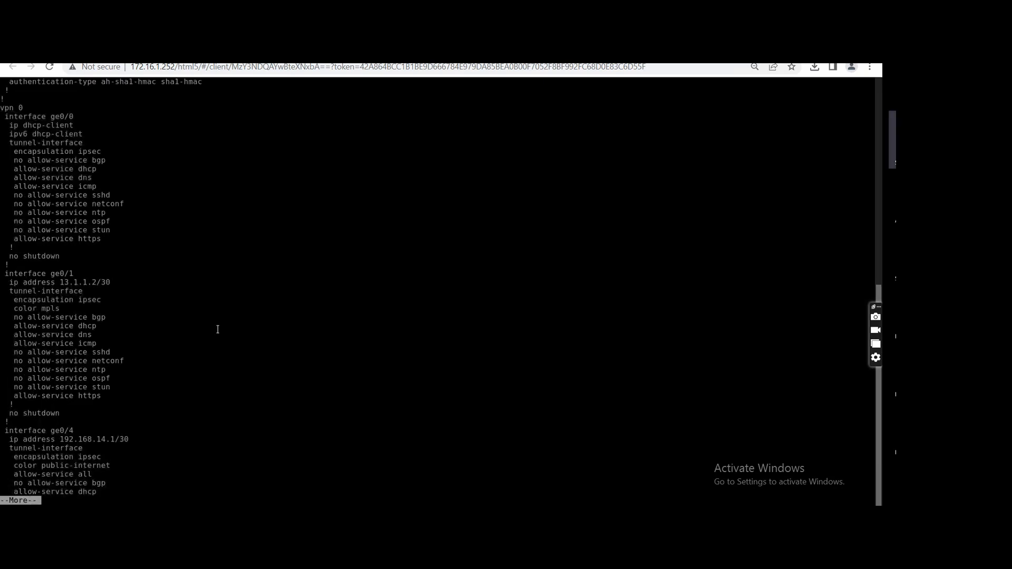
key("space")
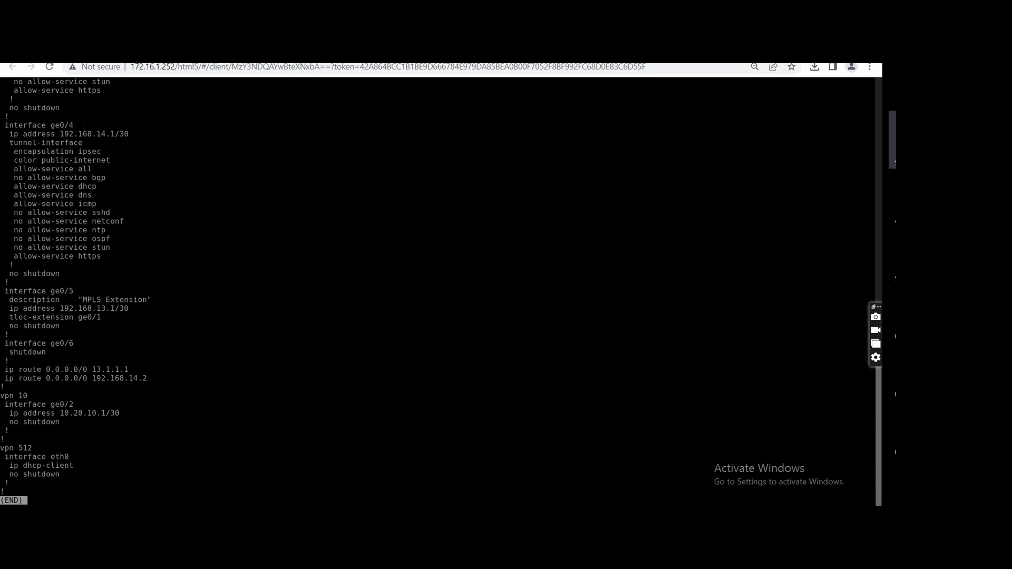
left_click(337, 56)
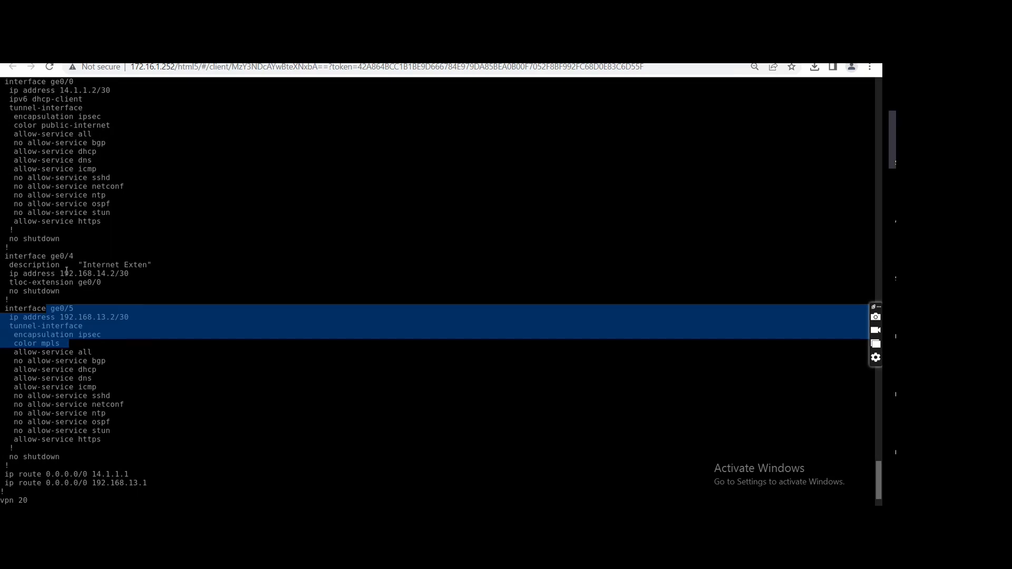
Compare the ge0/4 and ge0/5 settings in both BR2 vEdge consoles and switch to the TLOC Extension slide in PowerPoint for reference.
left_click_drag(110, 292, 41, 254)
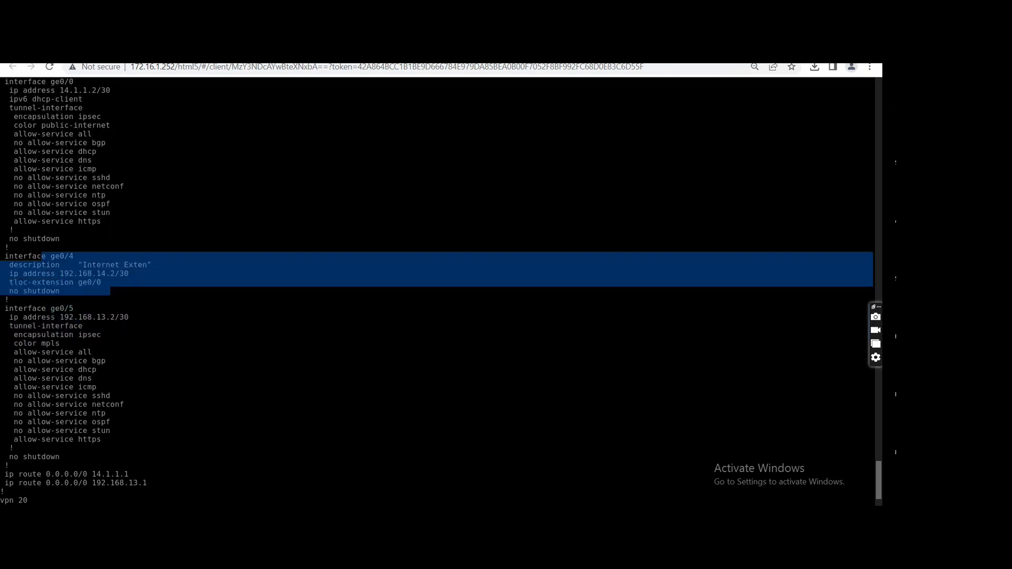
left_click(211, 56)
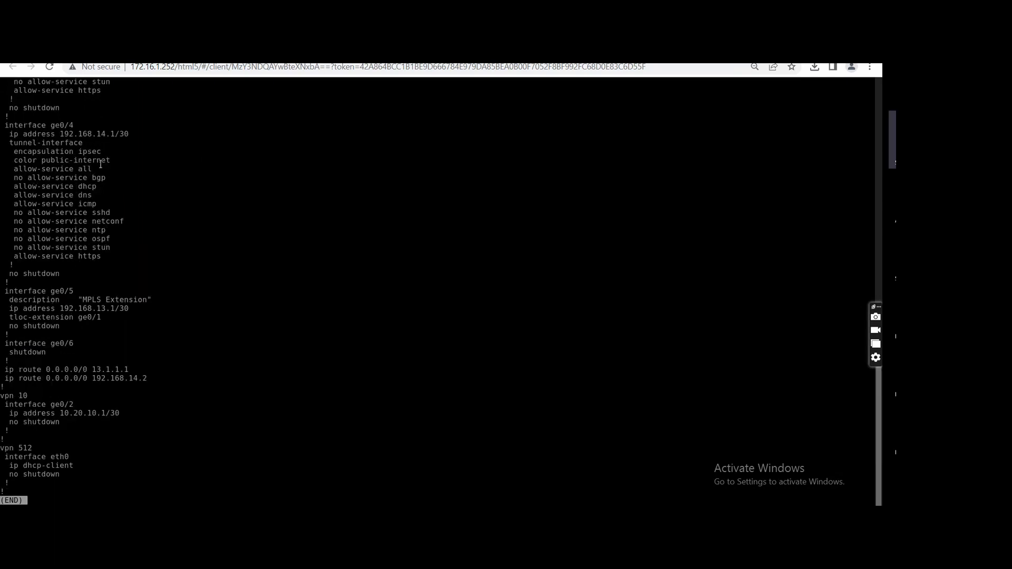
left_click_drag(119, 166, 20, 134)
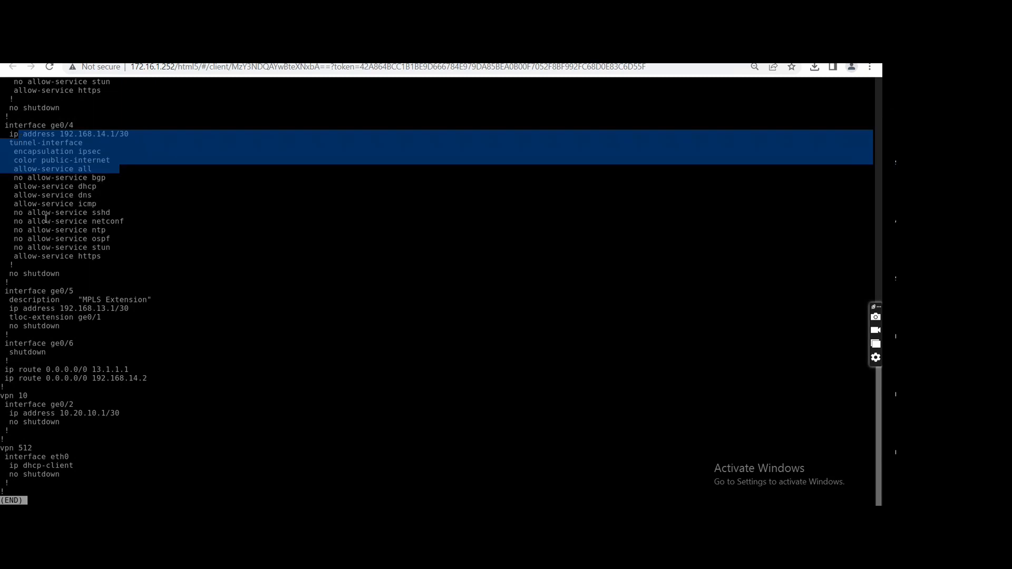
left_click_drag(78, 290, 34, 291)
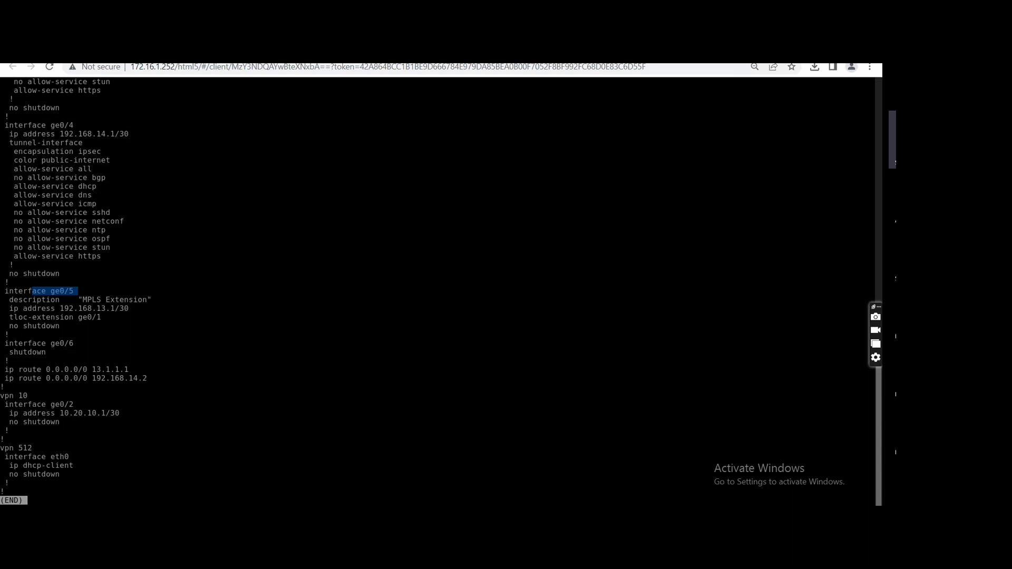
left_click(410, 53)
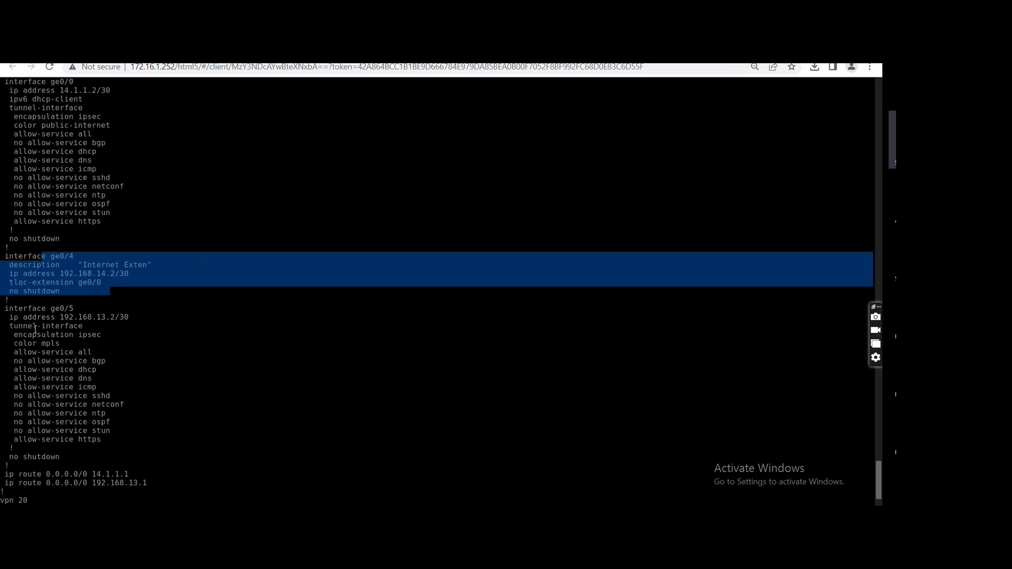
left_click_drag(23, 317, 105, 457)
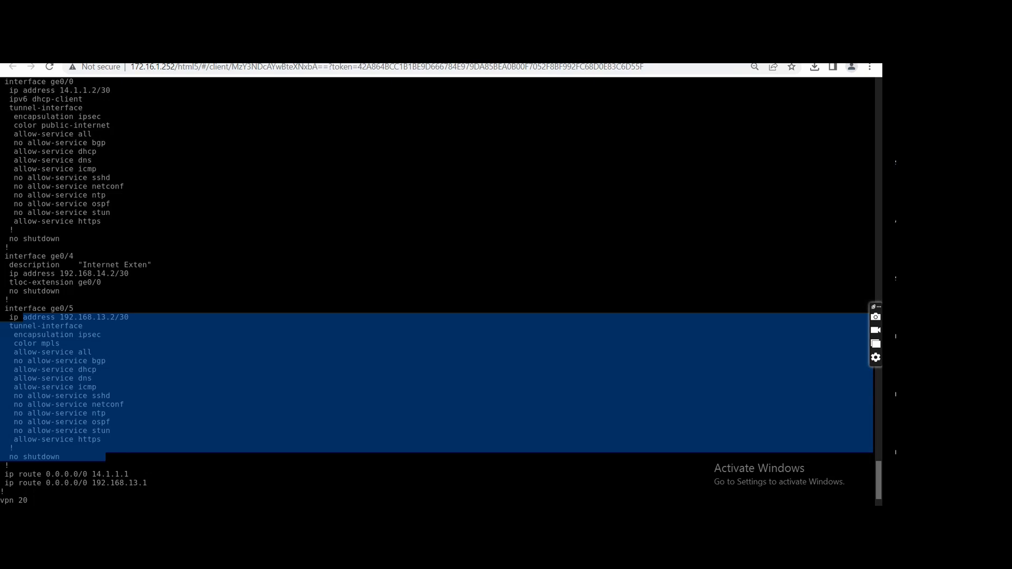
key("alt+Tab")
left_click(506, 425)
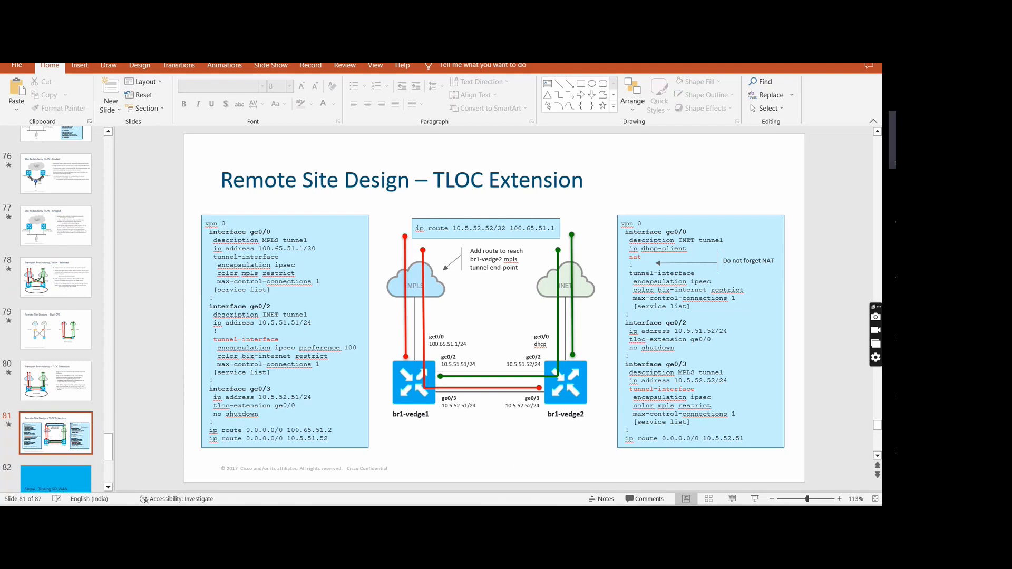
Switch to the Cisco vManage dashboard and view the list of devices whose control status is down.
mouse_move(446, 517)
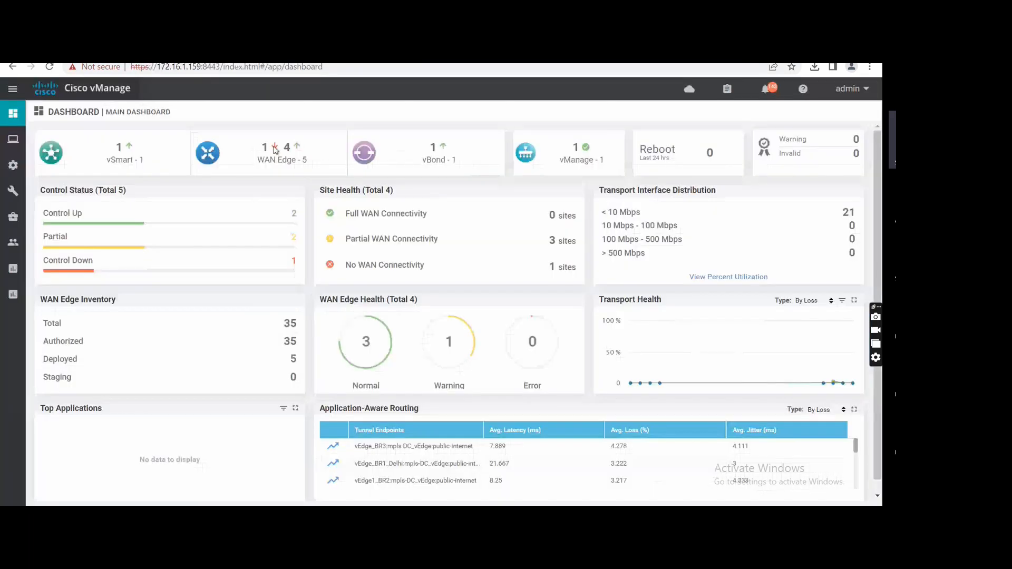
left_click(294, 262)
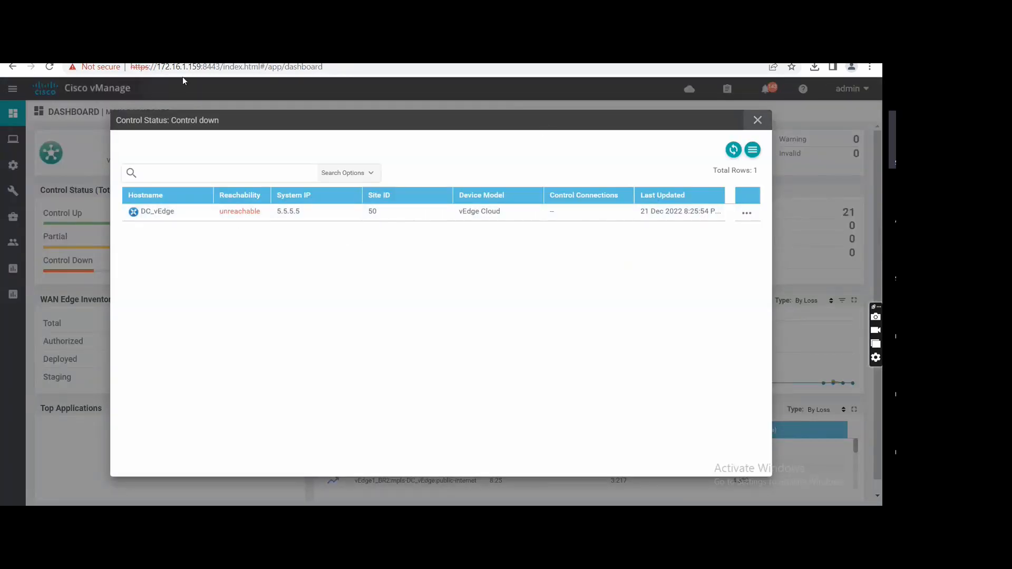
left_click(758, 121)
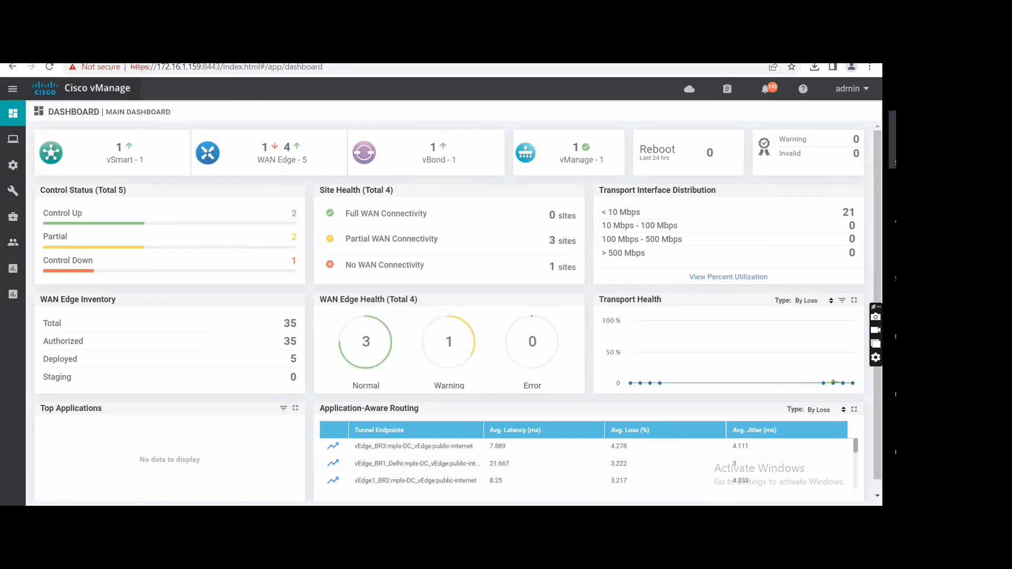
Switch to the EVE-NG lab topology and start the Dc_vEdge node at Site 50.
left_click(195, 52)
right_click(632, 165)
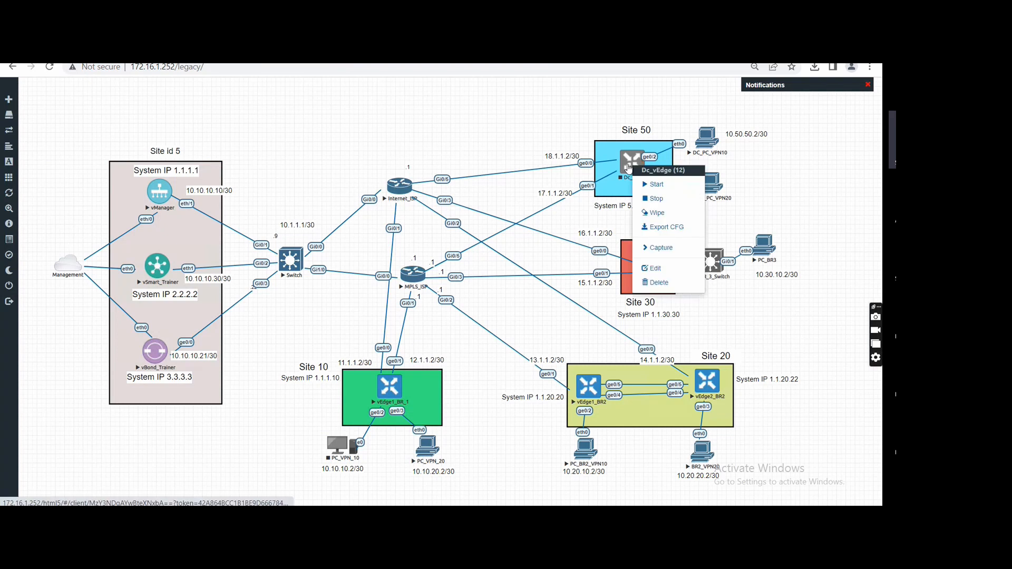
left_click(663, 186)
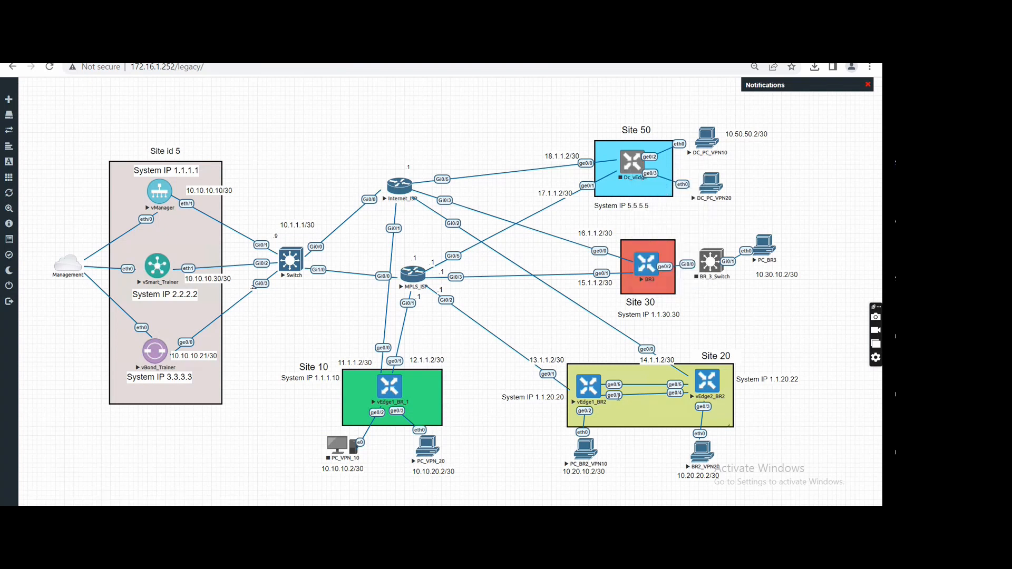
Stop the BR3 node at Site 30.
right_click(588, 390)
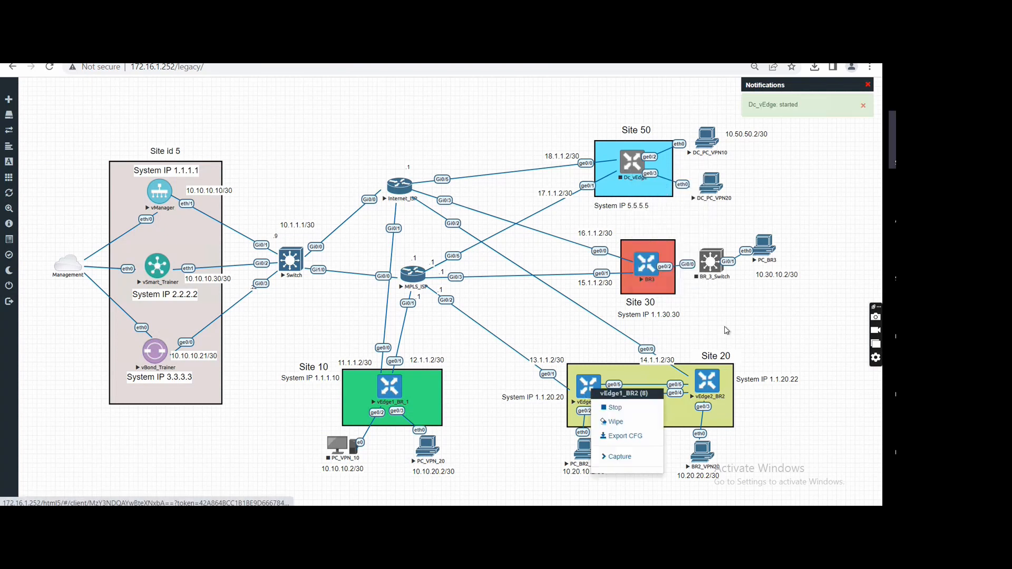
right_click(652, 262)
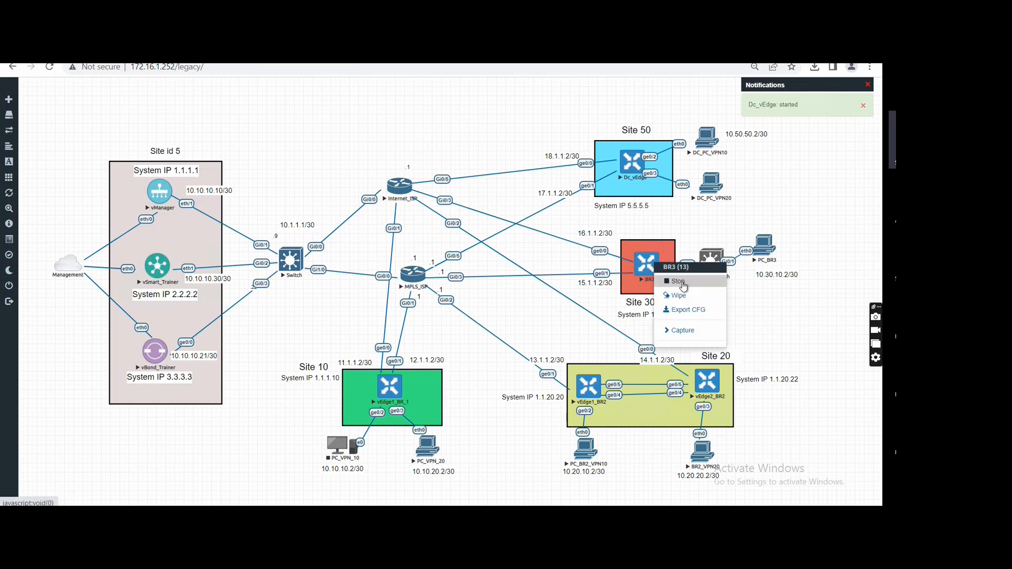
left_click(685, 285)
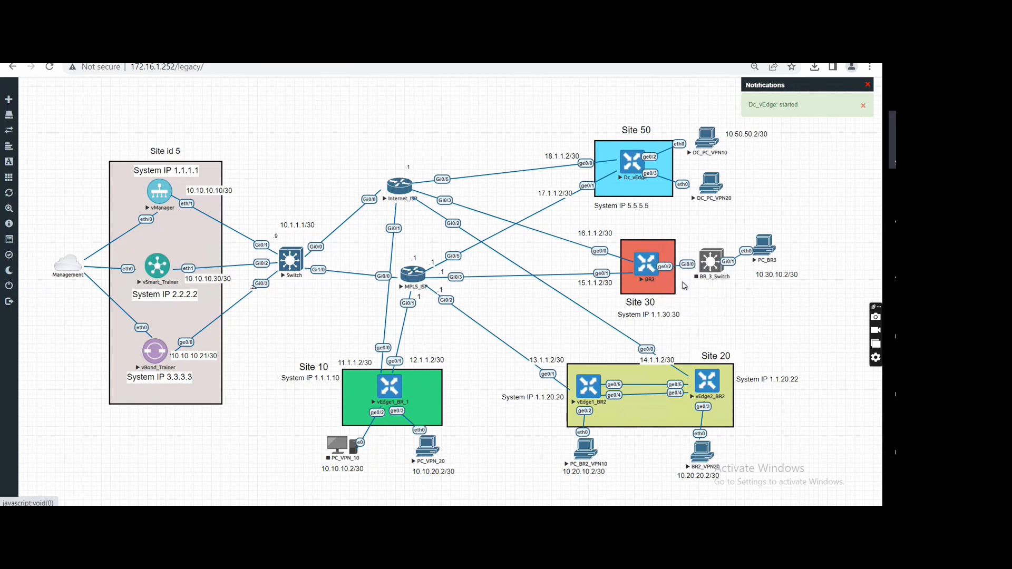
Stop the vEdge1_BR2 and vEdge2_BR2 nodes at Site 20.
right_click(592, 387)
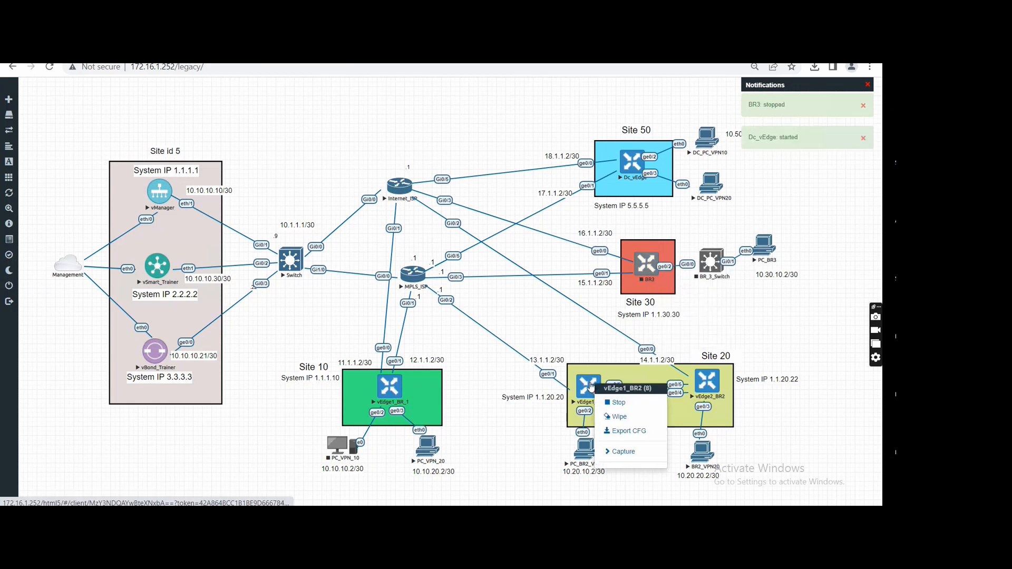
left_click(619, 399)
right_click(708, 383)
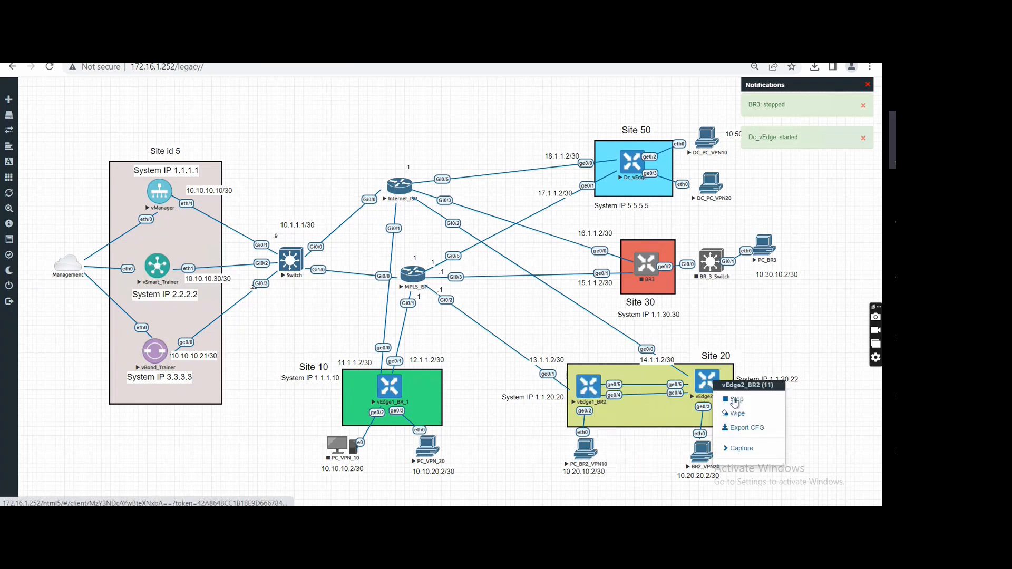
left_click(734, 400)
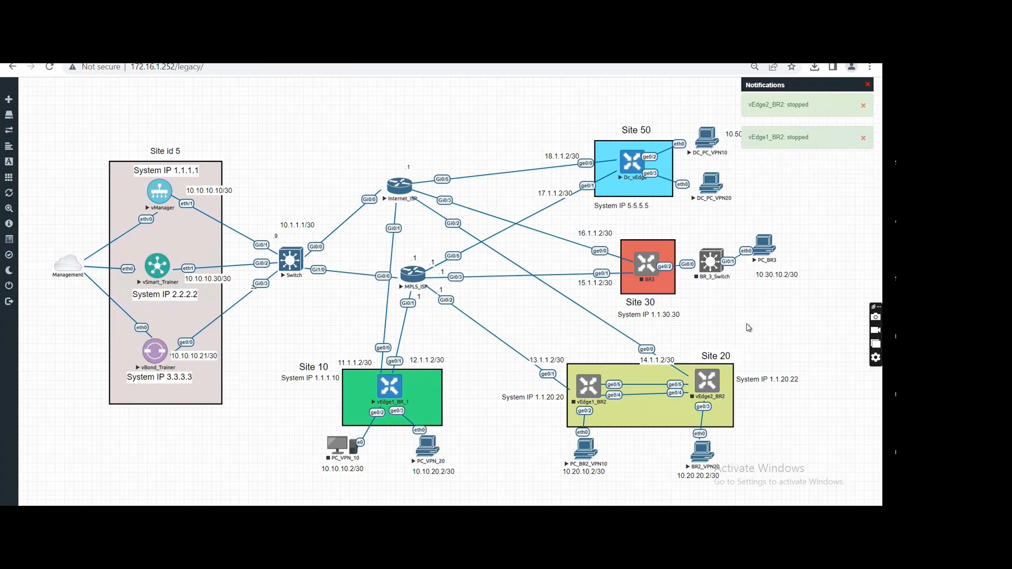
Start the vEdge1_BR2 and vEdge2_BR2 nodes at Site 20 again.
left_click(594, 385)
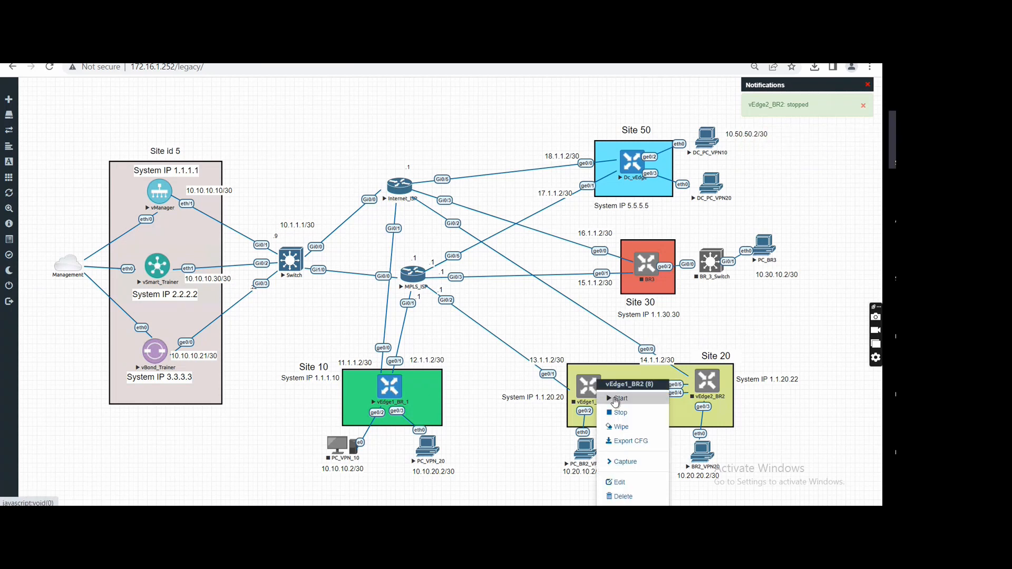
left_click(616, 399)
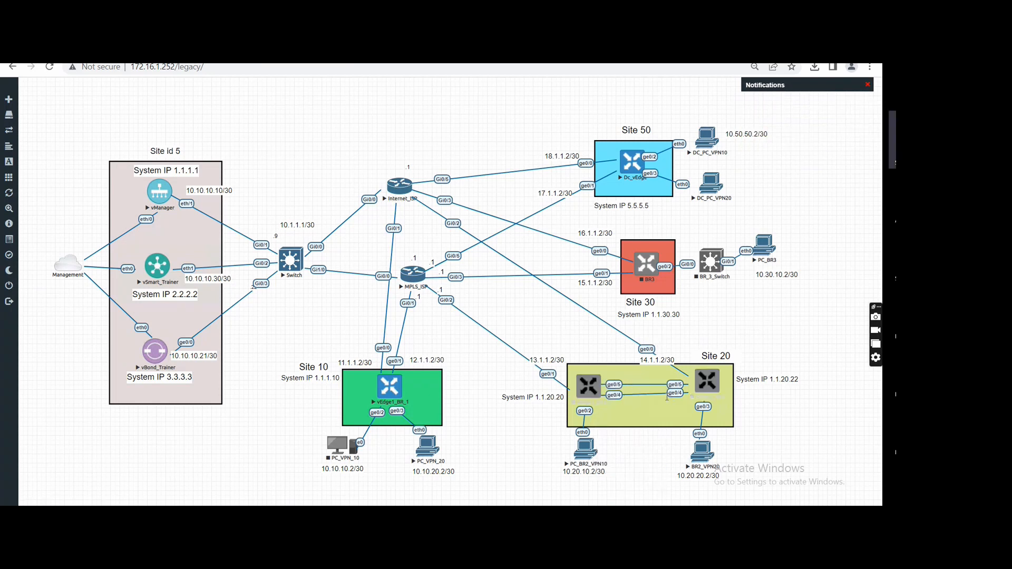
left_click(707, 386)
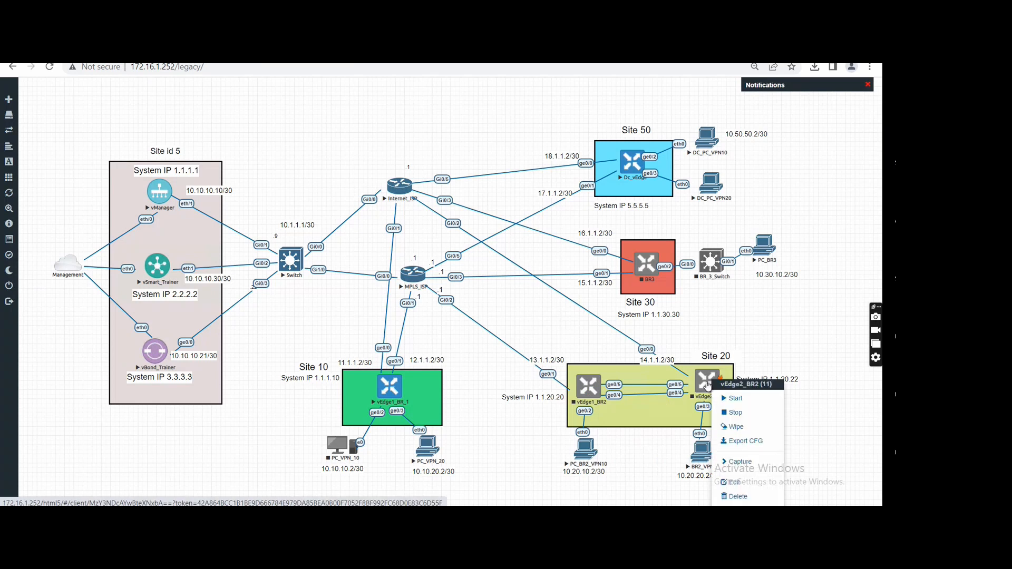
left_click(726, 398)
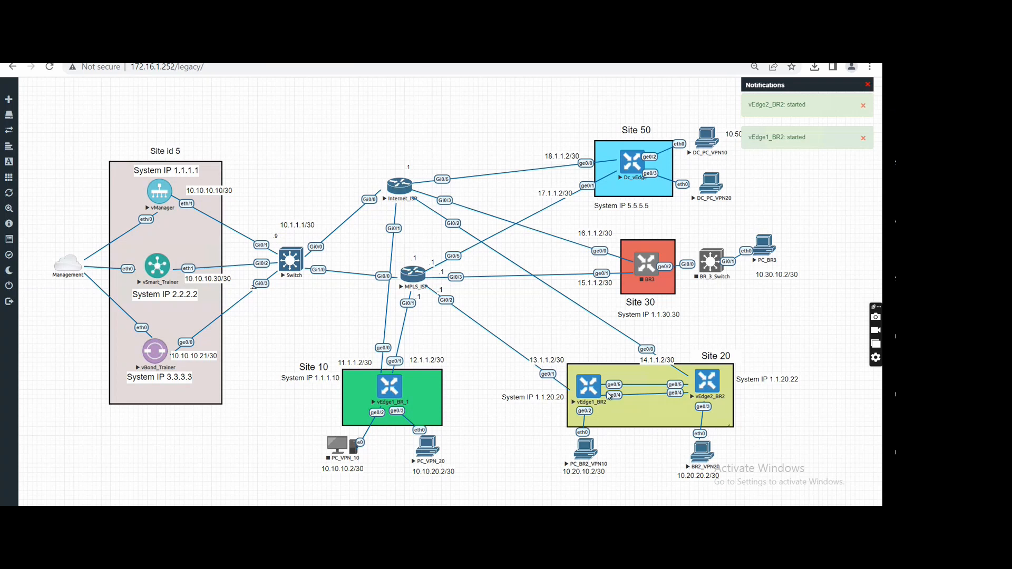
Check the boot output in the vEdge1_BR2 console and return to the TLOC Extension slide in PowerPoint.
left_click(583, 391)
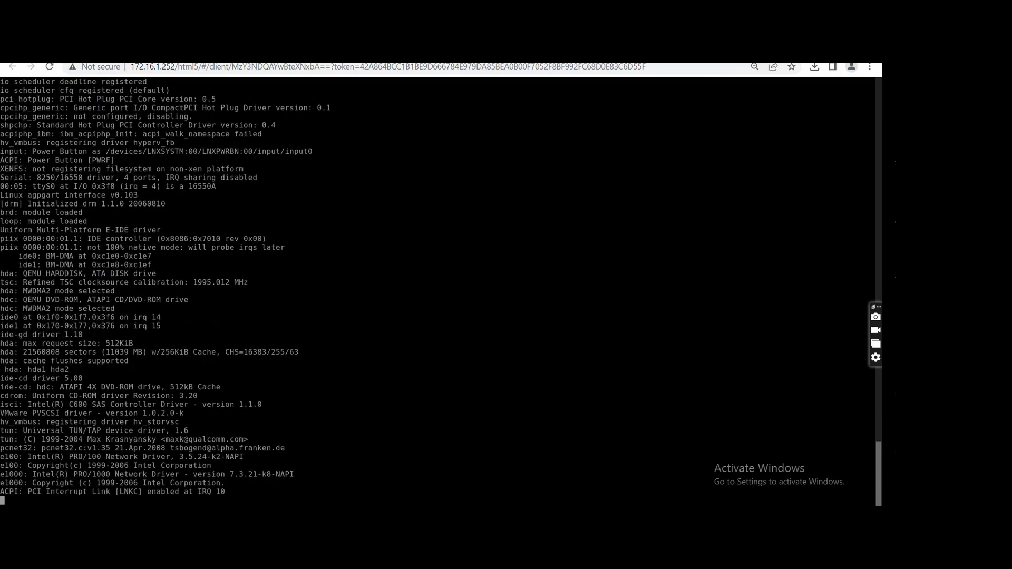
key("alt+Tab")
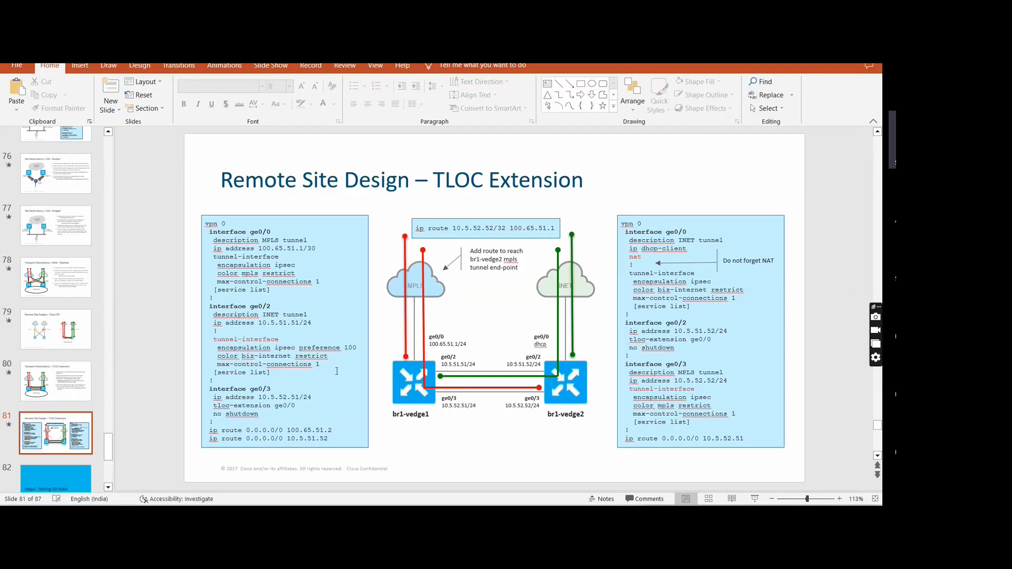
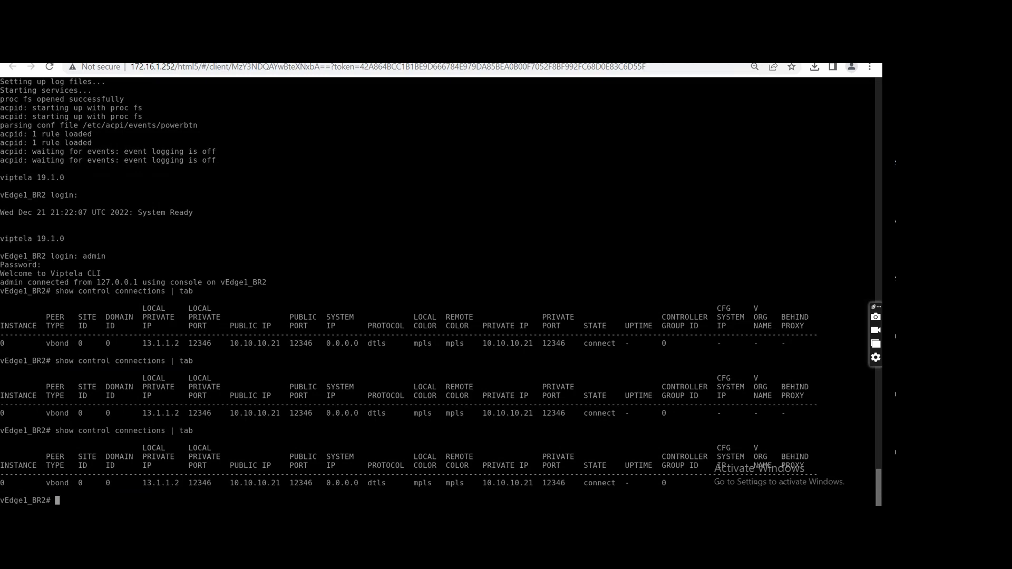
Run "show control connections | tab" repeatedly on vEdge1_BR2 to check the state of its vBond and vSmart connections.
key("Up")
key("Return")
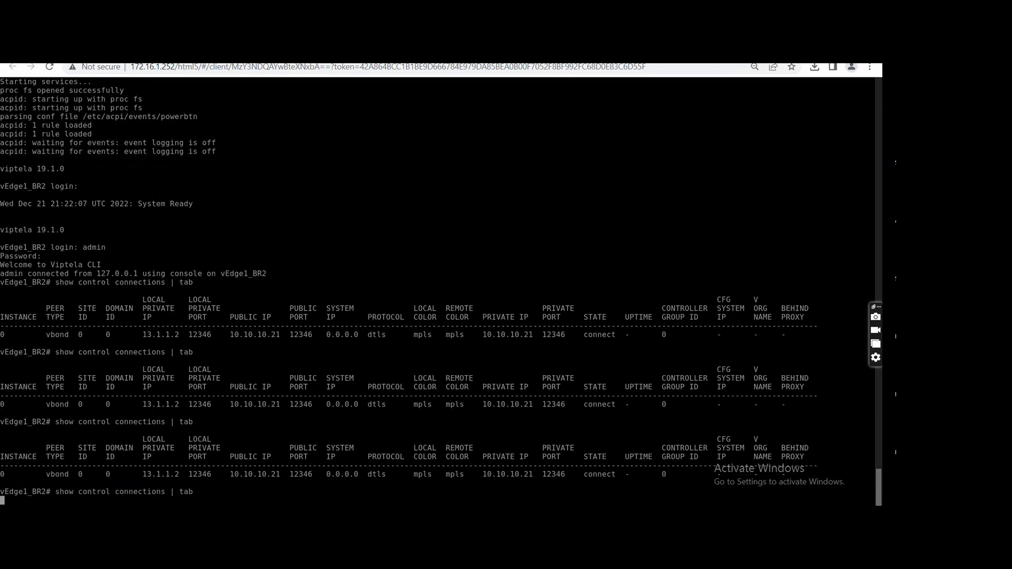
key("Up")
key("Return")
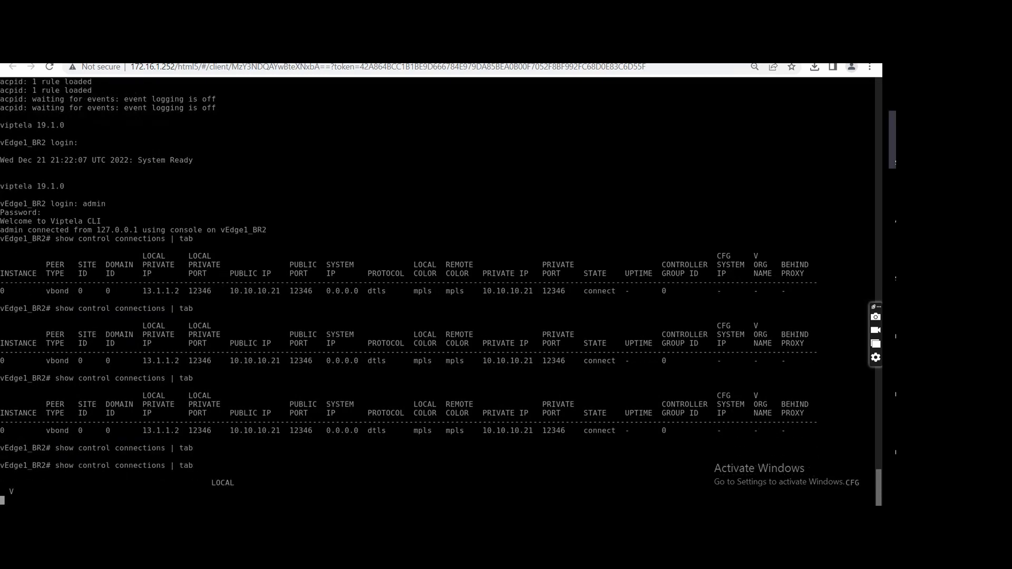
key("space")
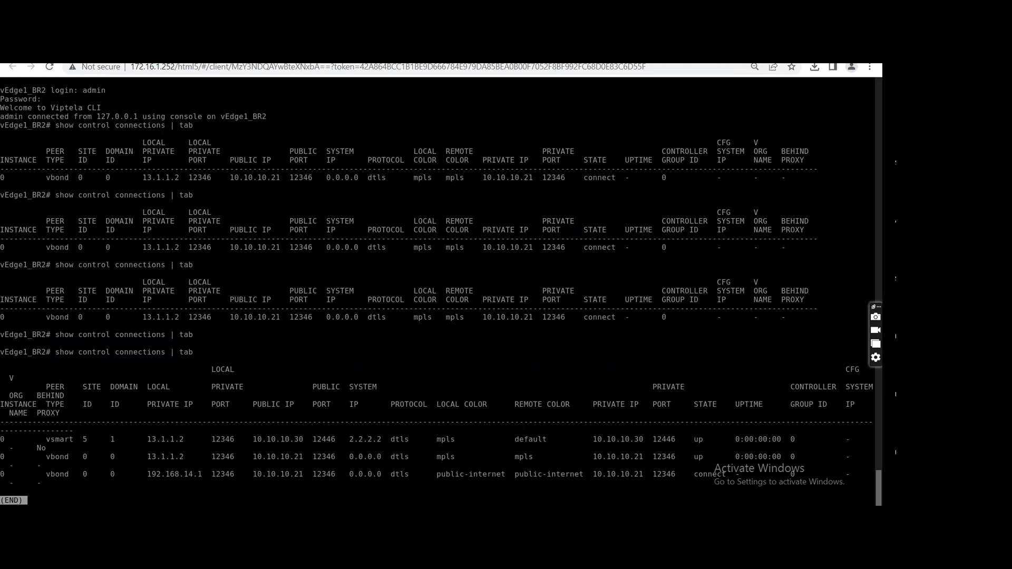
key("q")
key("Up")
key("Return")
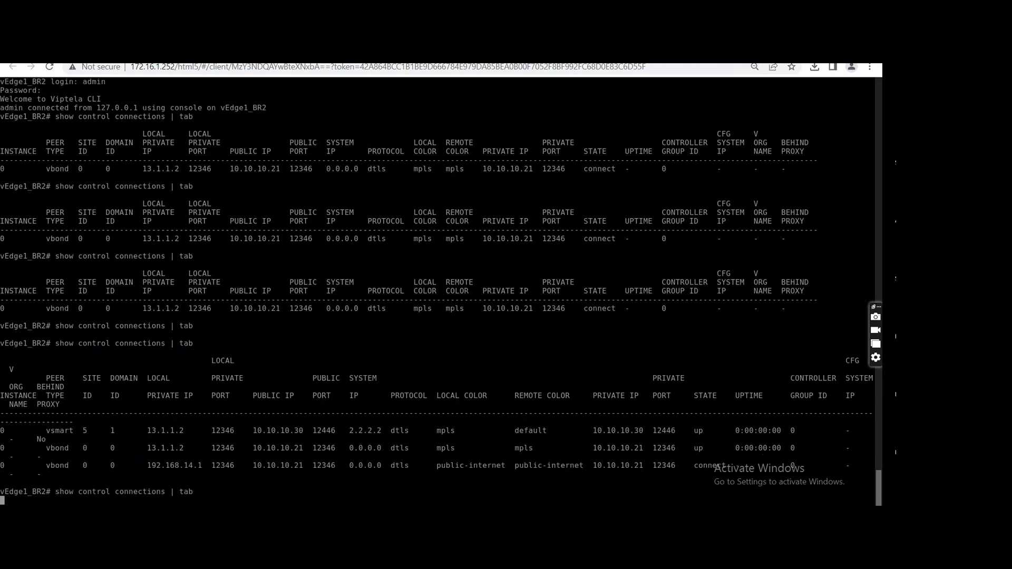
key("space")
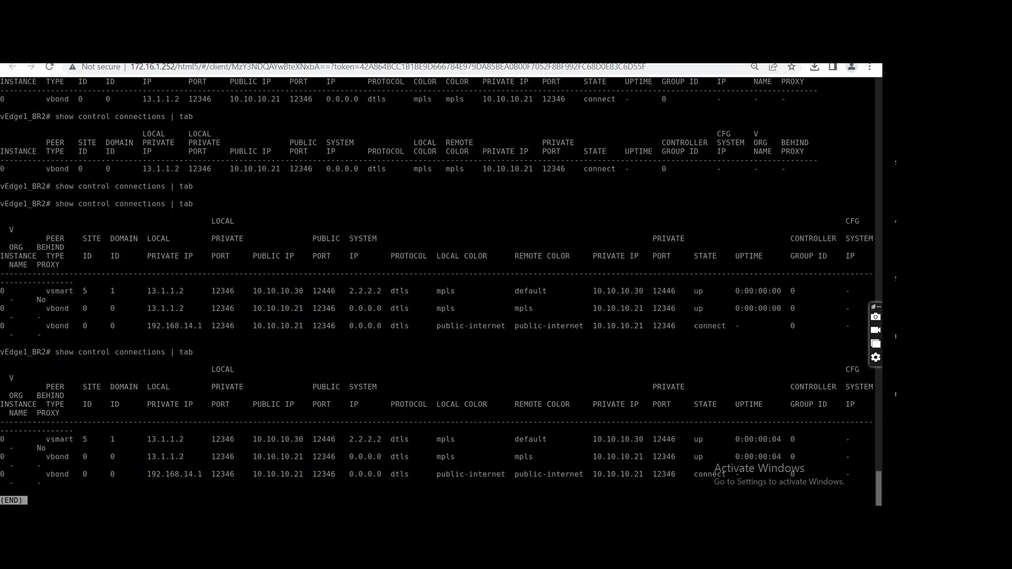
key("q")
key("Up")
key("Return")
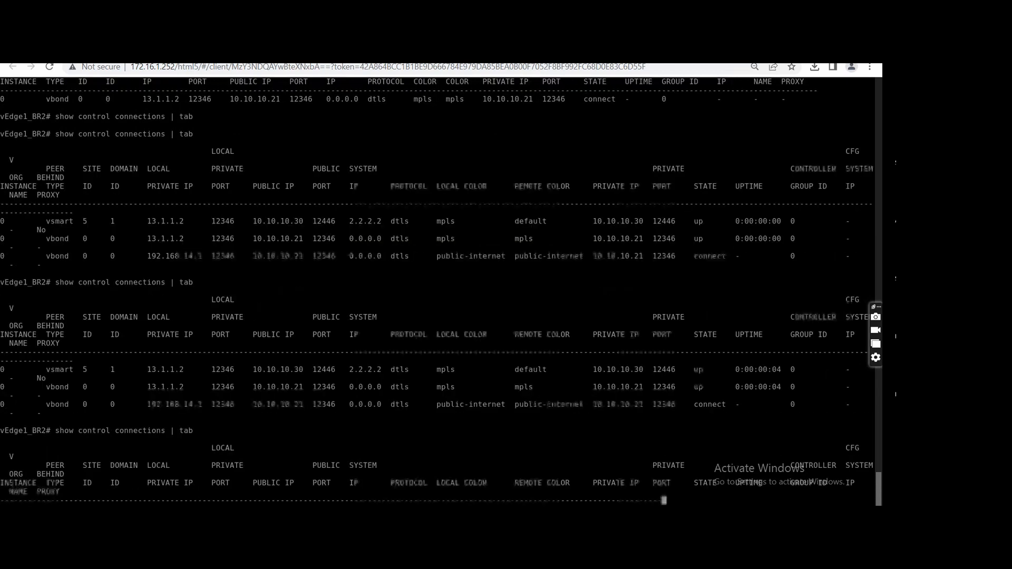
key("space")
key("q")
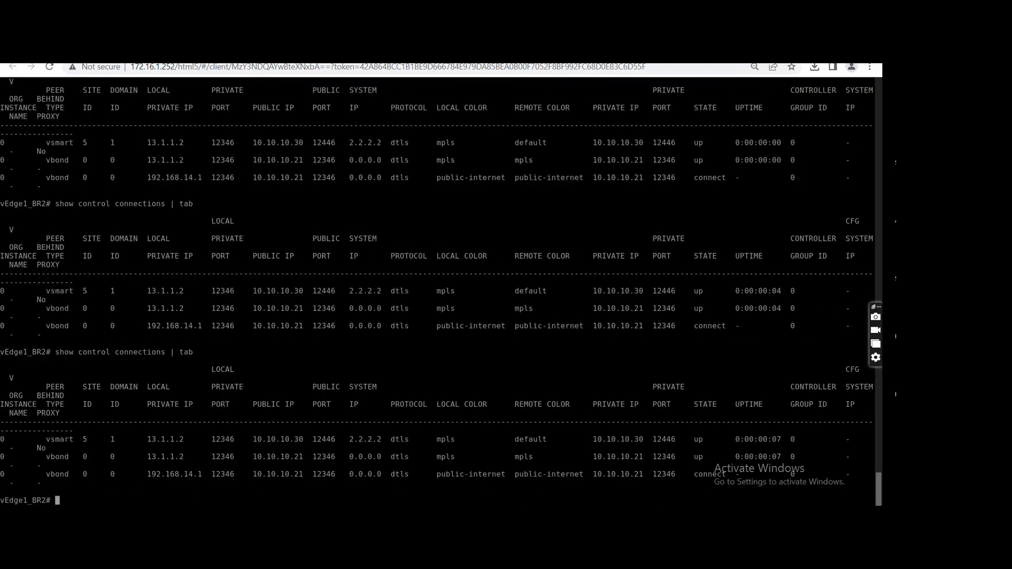
type("confg")
key("BackSpace")
key("BackSpace")
type("ig t")
key("Return")
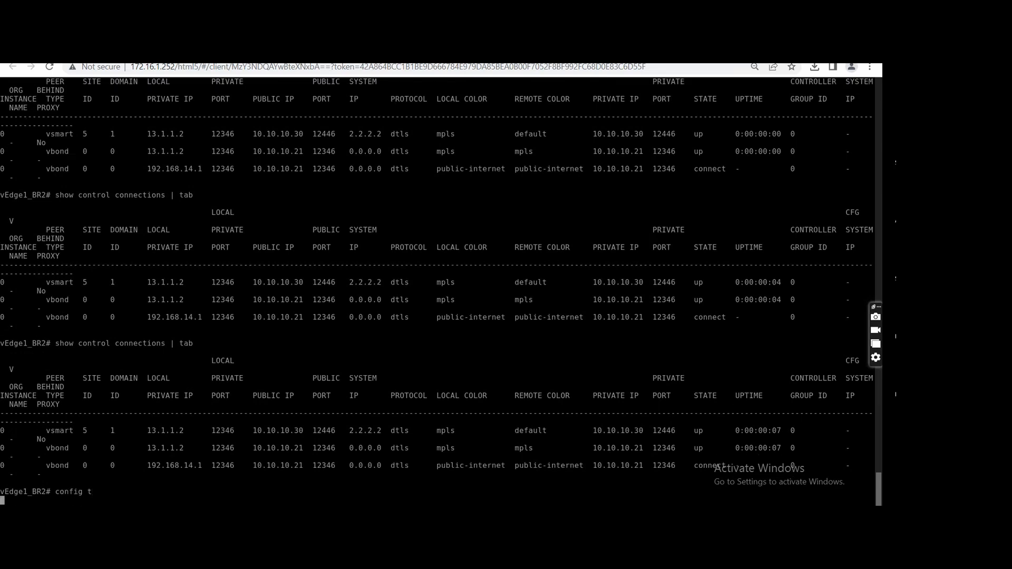
type("vpn 0")
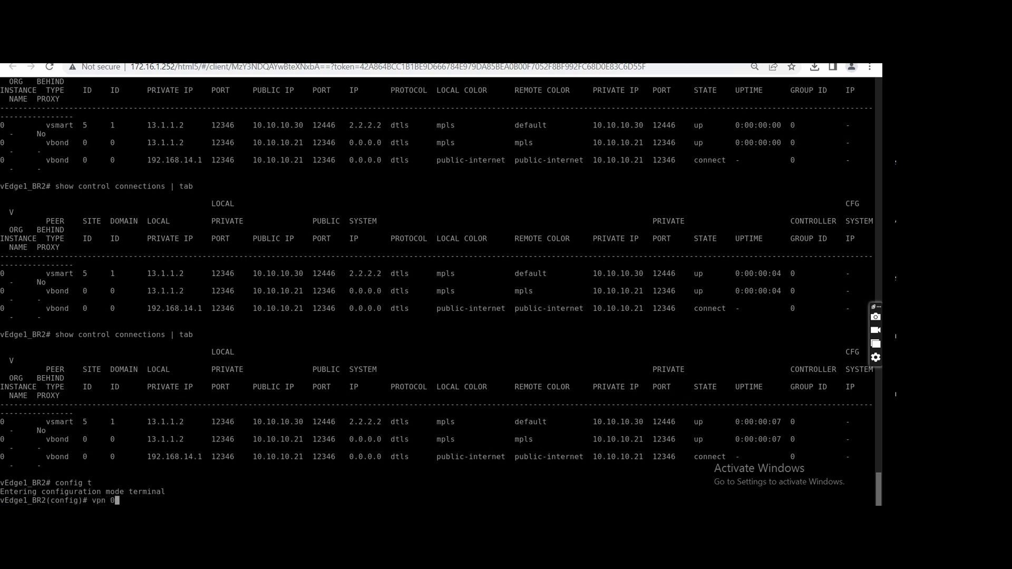
key("Return")
type("interface ")
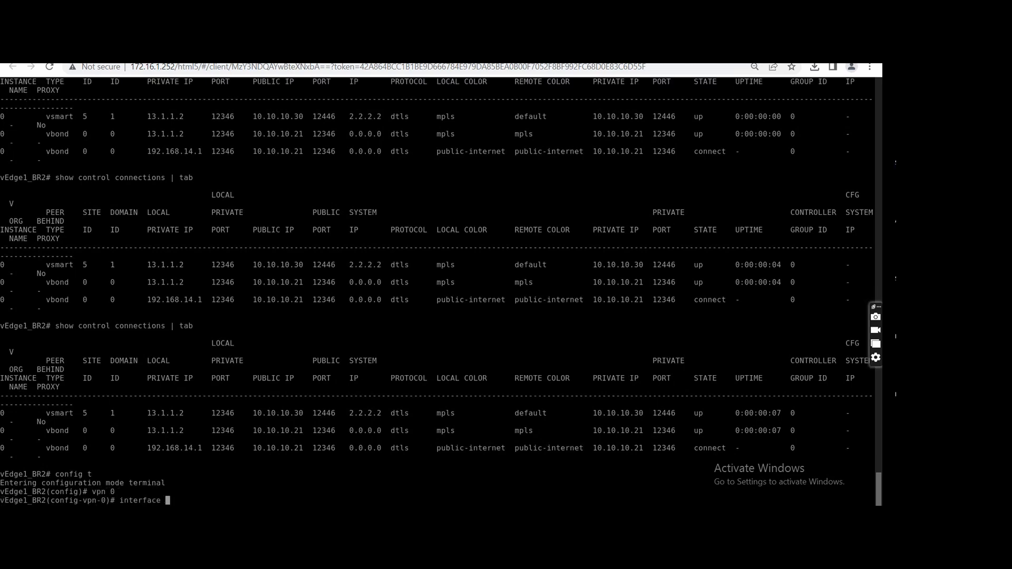
type("ge0/4")
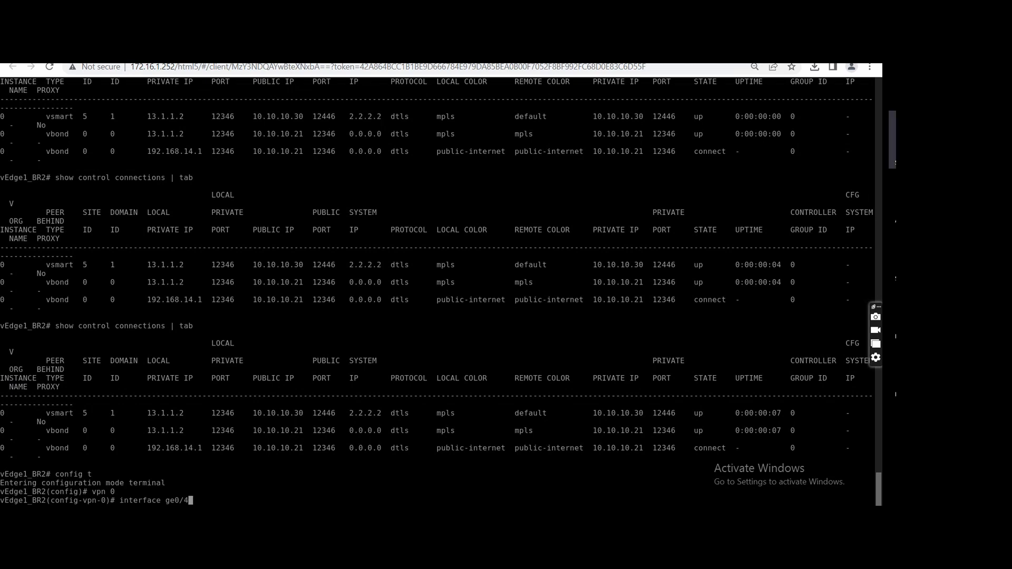
key("Return")
List the interface descriptions and IP addresses on vEdge1_BR2 with "show interface description | tab".
type("show interface description ")
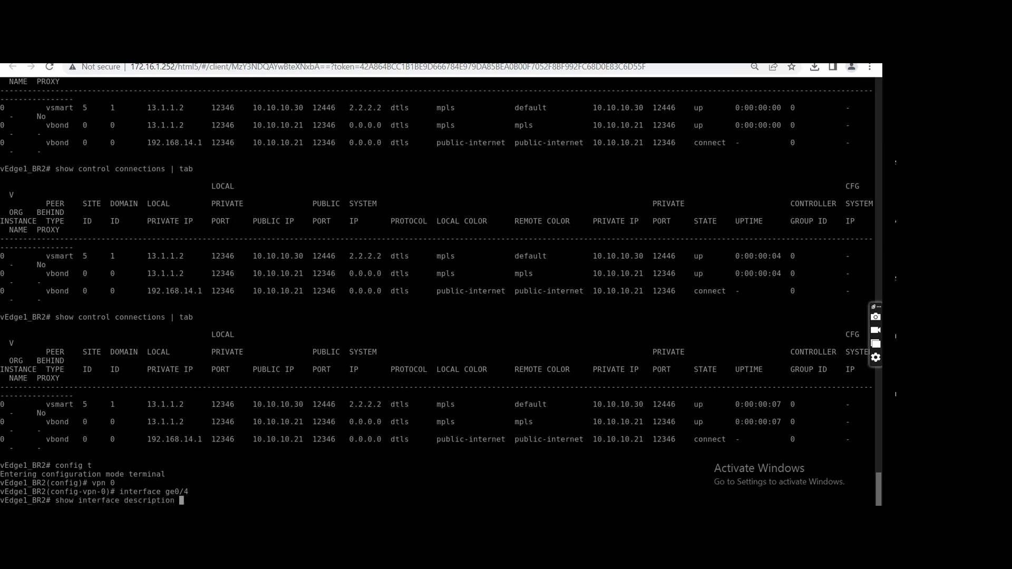
type("| tab")
key("Return")
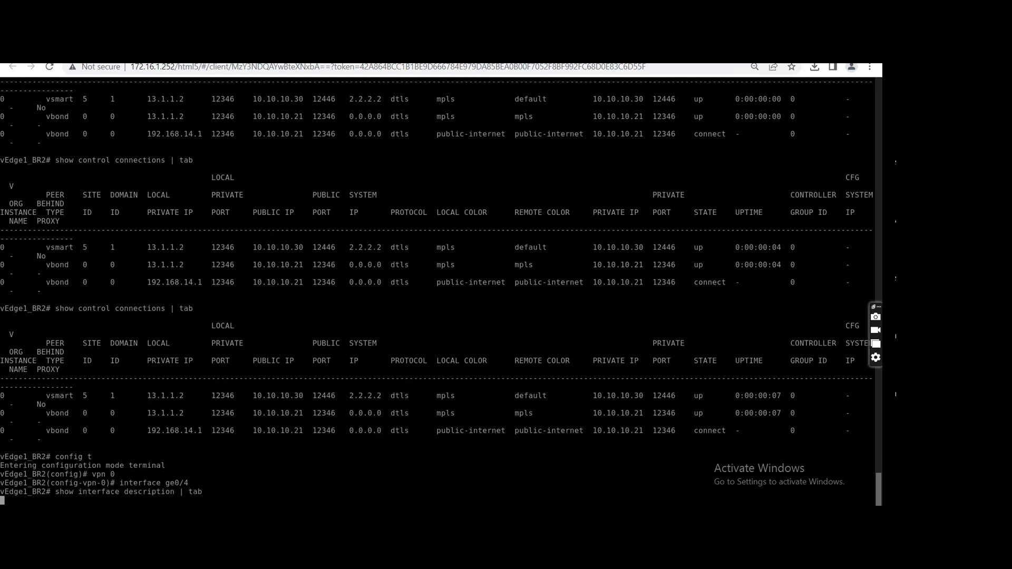
Enter terminal configuration mode on vEdge1_BR2 and open the VPN 0 context.
type("config")
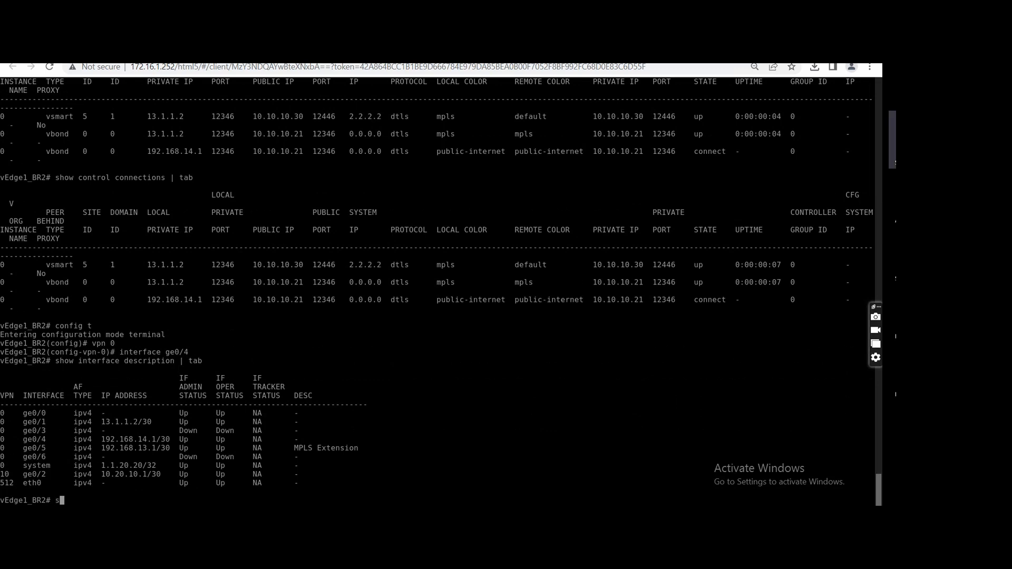
type("g t")
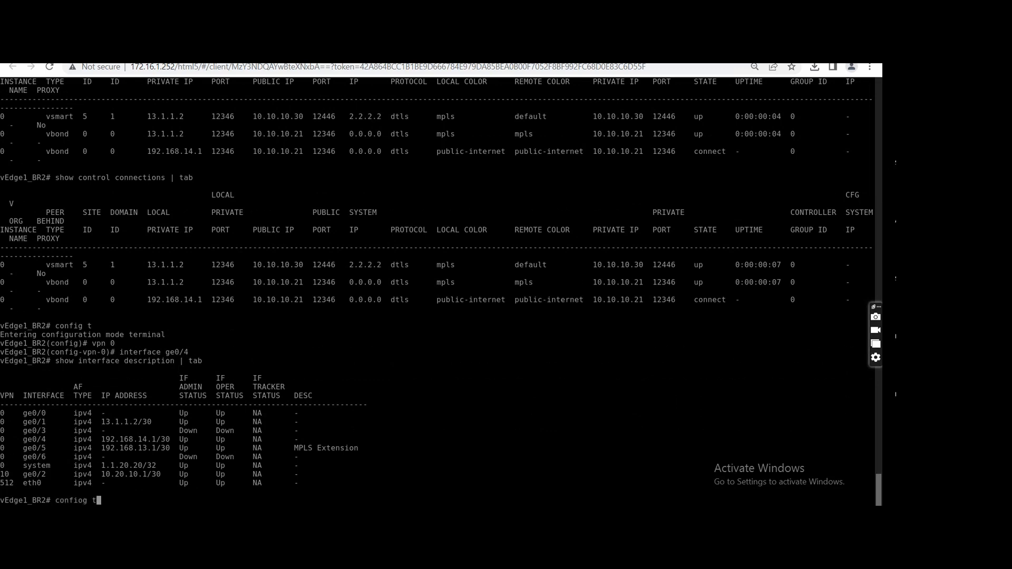
key("BackSpace")
key("BackSpace")
key("BackSpace")
key("BackSpace")
type("g t")
key("Return")
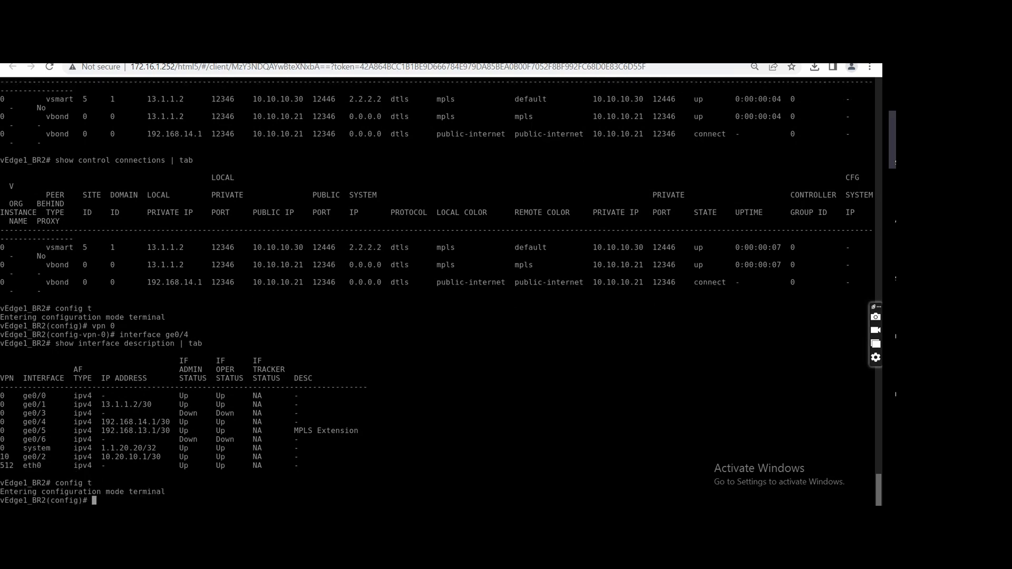
type("vpn 0")
key("Return")
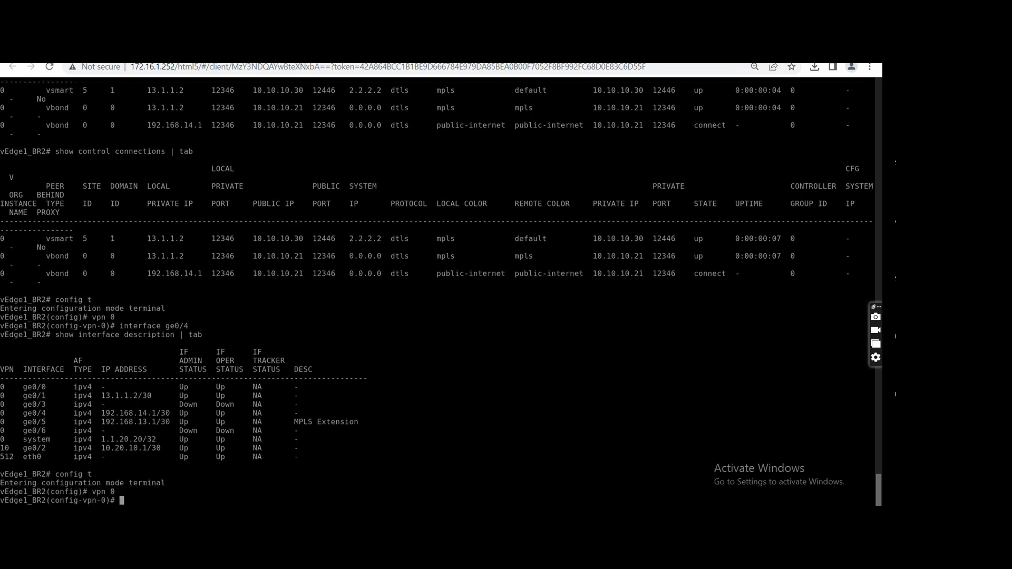
Set the IP address of interface ge0/4 to 192.168.3.1/24, commit it and return to the VPN 0 context.
type("in")
key("Tab")
type("ge0/4")
key("Return")
type("ip add")
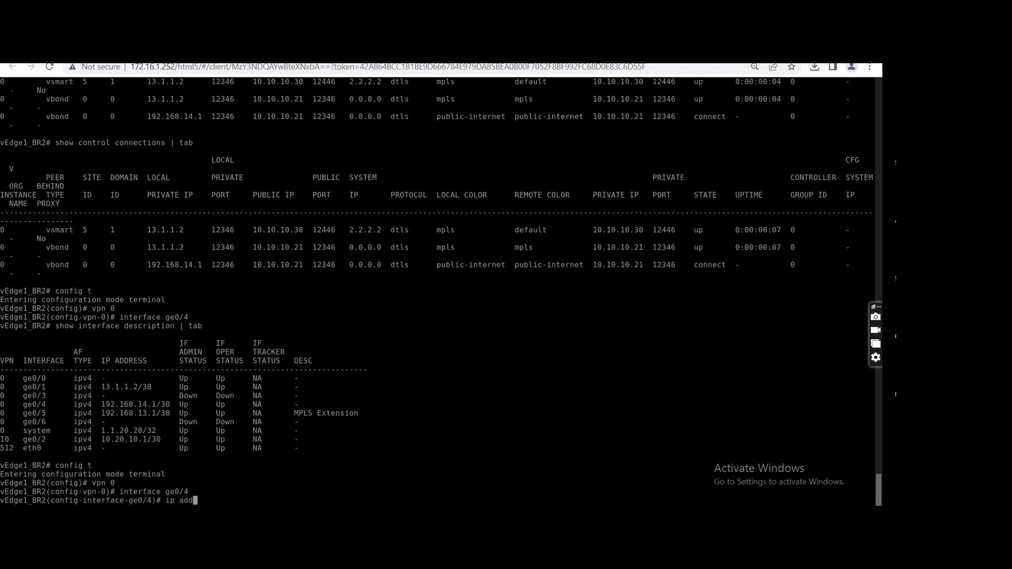
key("Tab")
type("192.168.")
type("3.1/2")
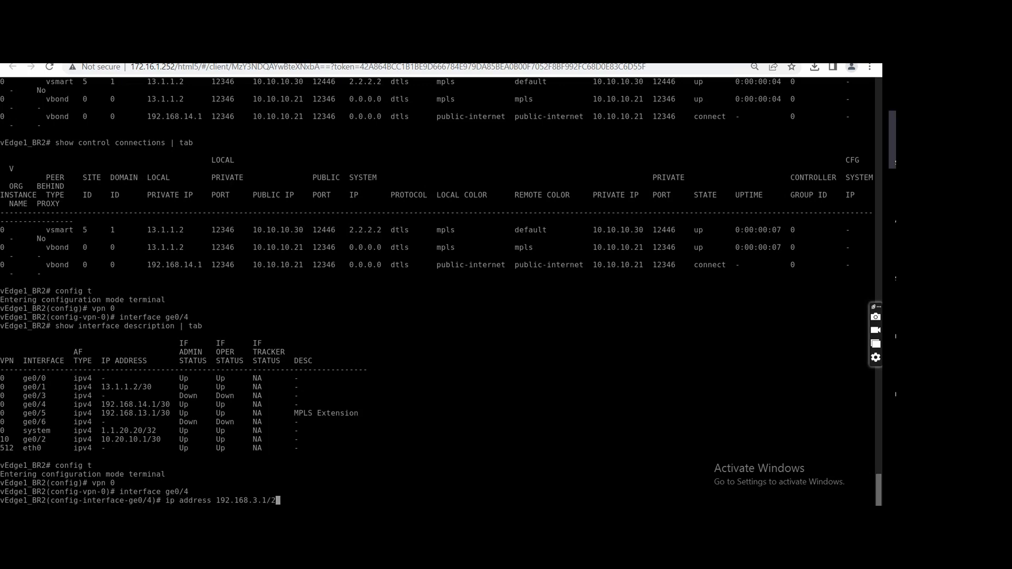
type("4")
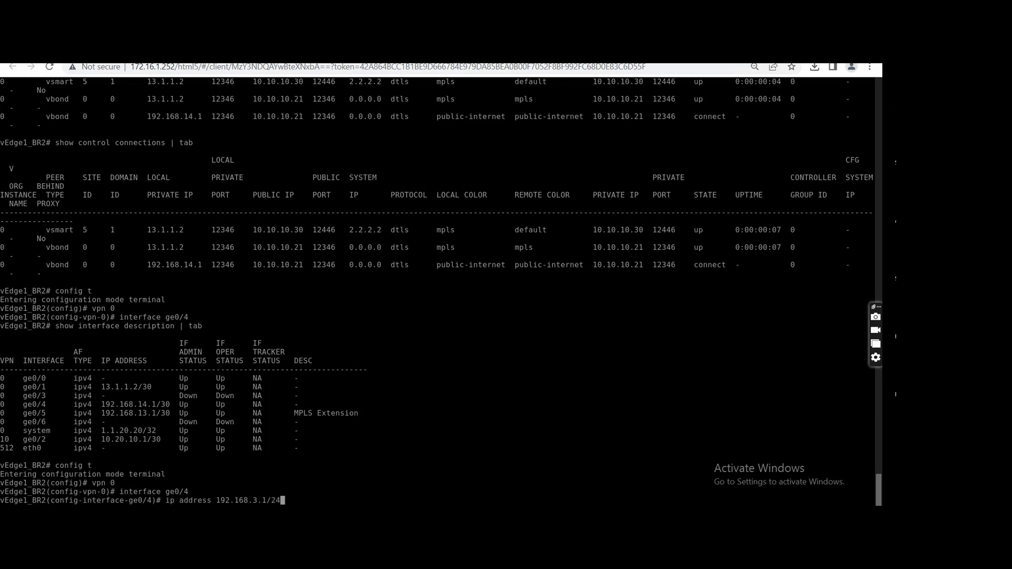
key("Return")
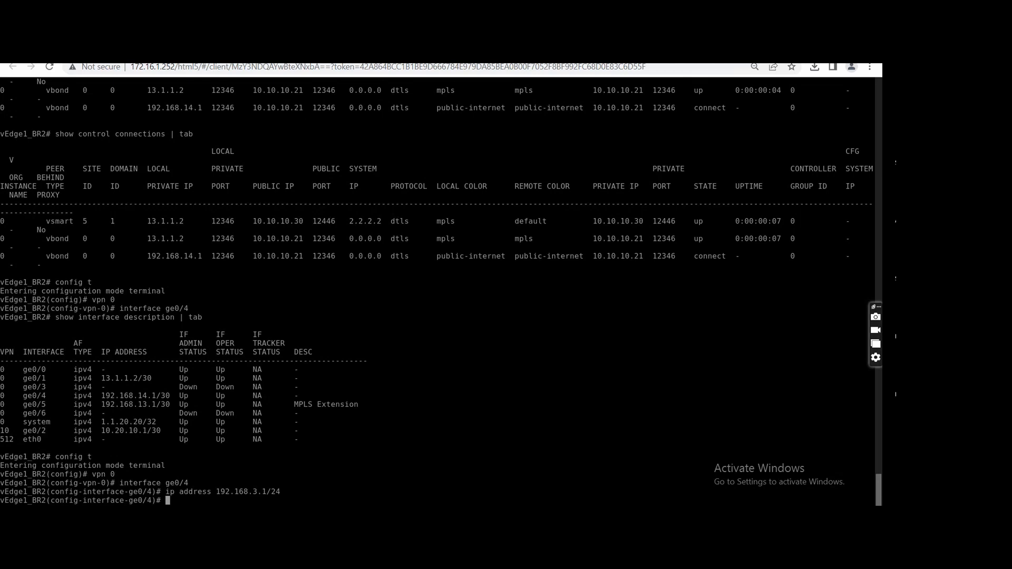
type("commit")
key("Return")
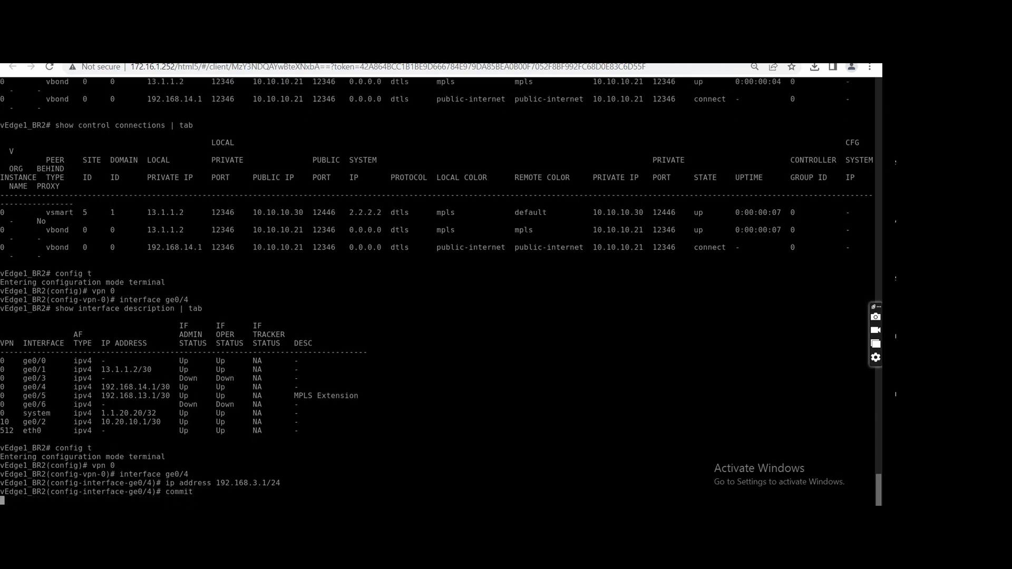
type("exit")
key("Return")
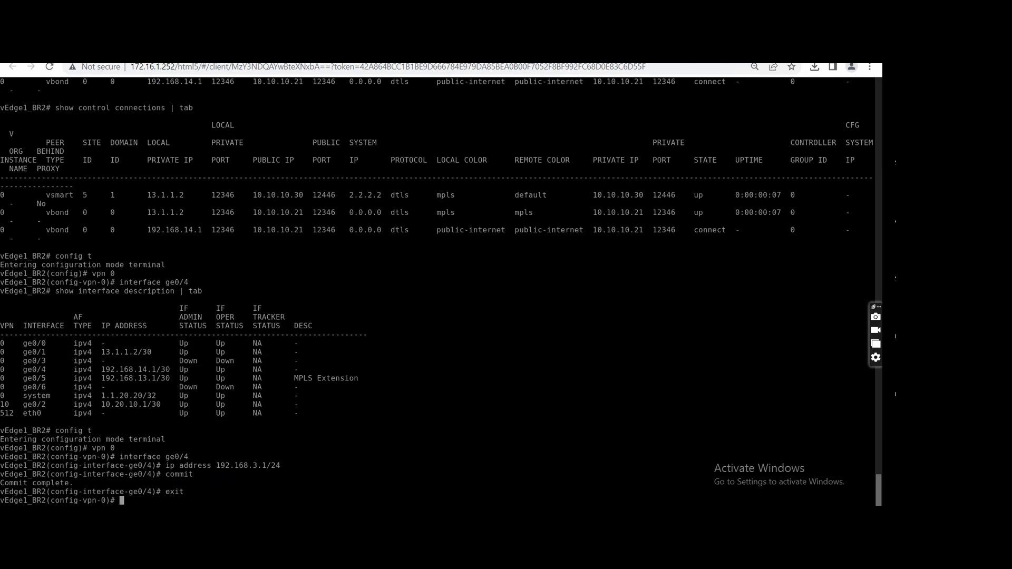
Set the IP address of interface ge0/5 to 192.168.2.1/24, commit it and leave configuration mode.
type("interface ge0/5")
key("Return")
type("ip address")
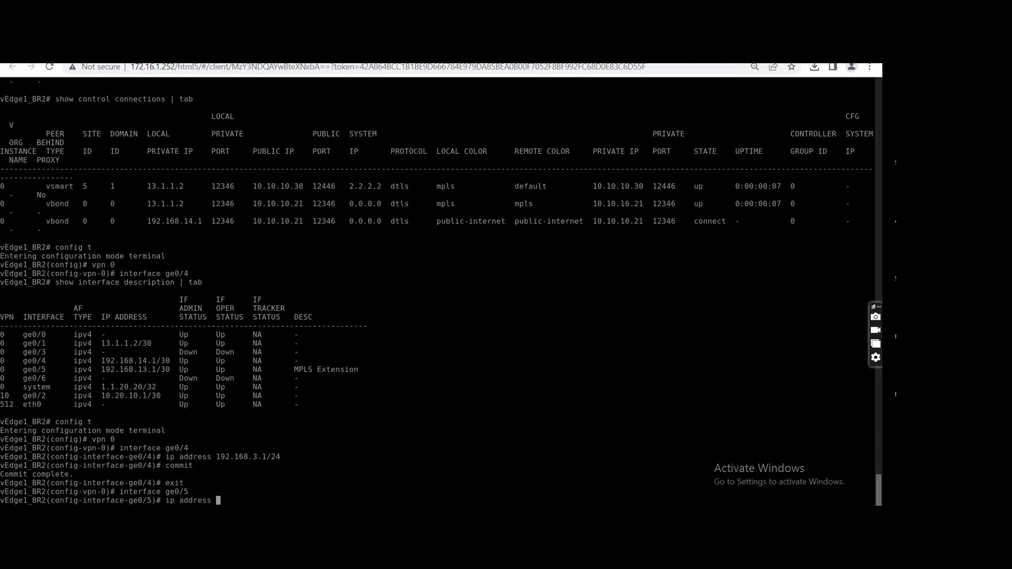
type("192.168.2.1/24")
key("Return")
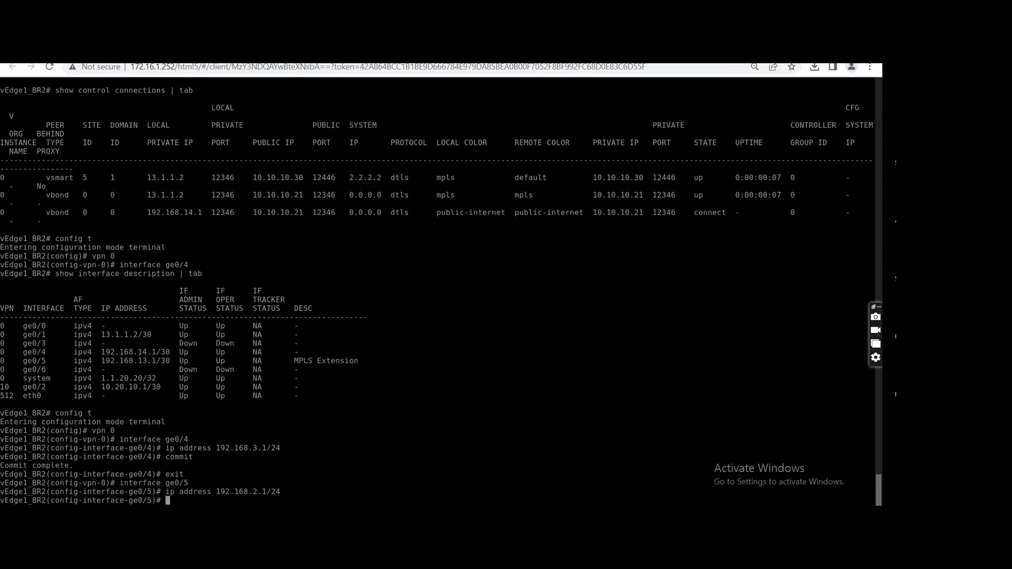
type("commit")
key("Return")
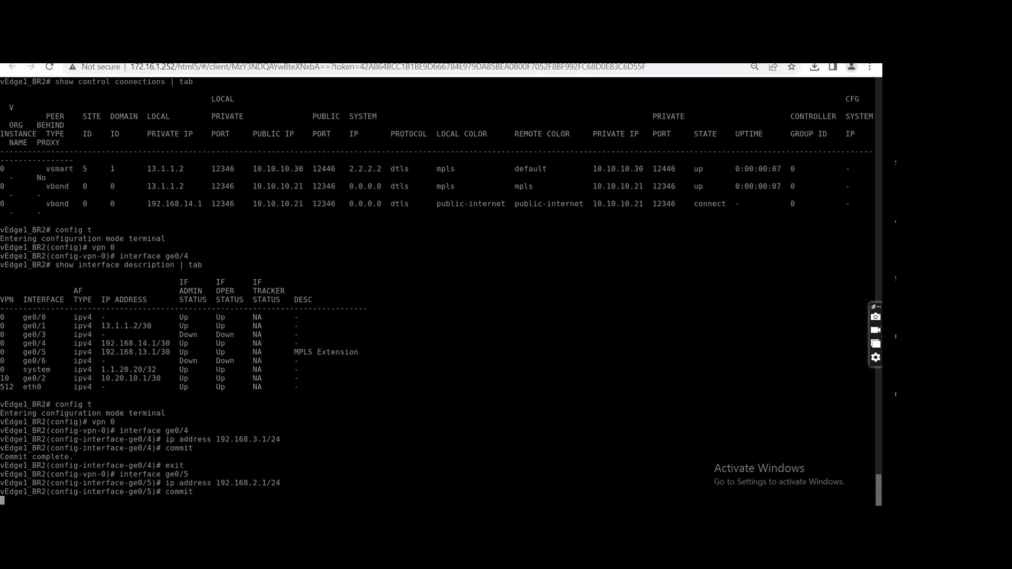
key("ctrl+z")
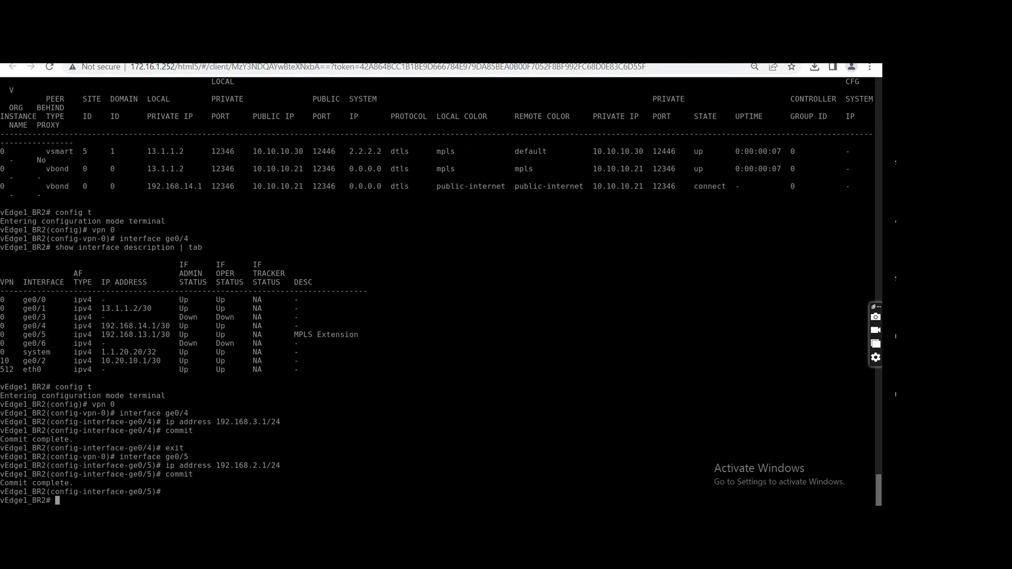
Log in to the vEdge2_BR2 console as admin with the account password and display the running configuration.
key("ctrl+shift+Tab")
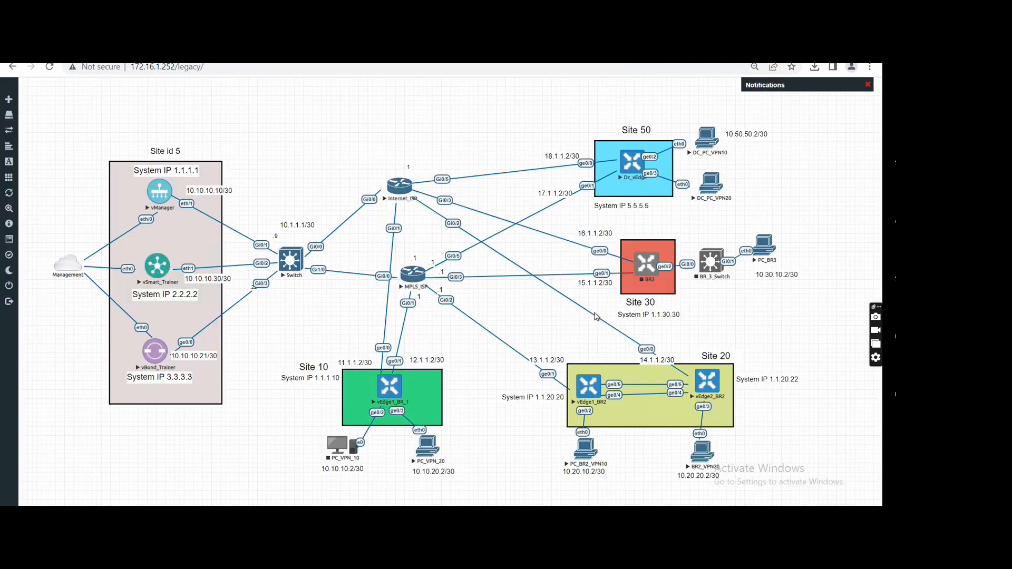
left_click(709, 392)
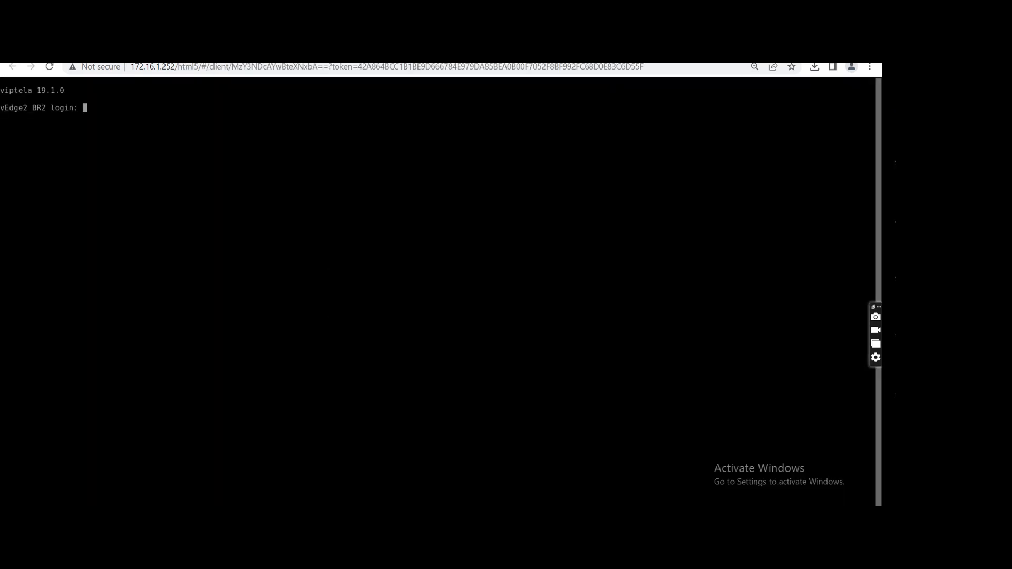
type("admin")
key("Return")
key("Return")
type("sh run")
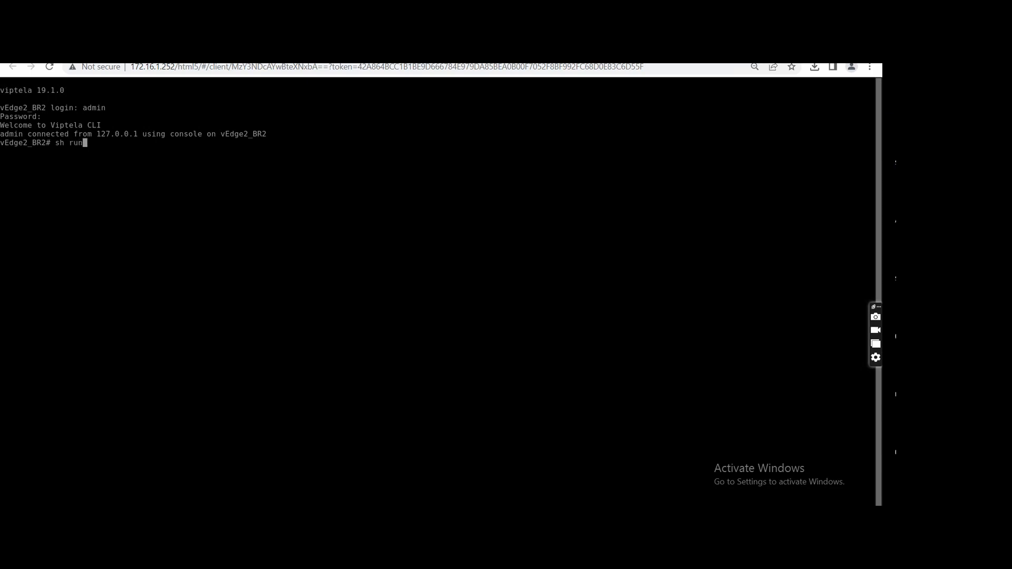
key("Return")
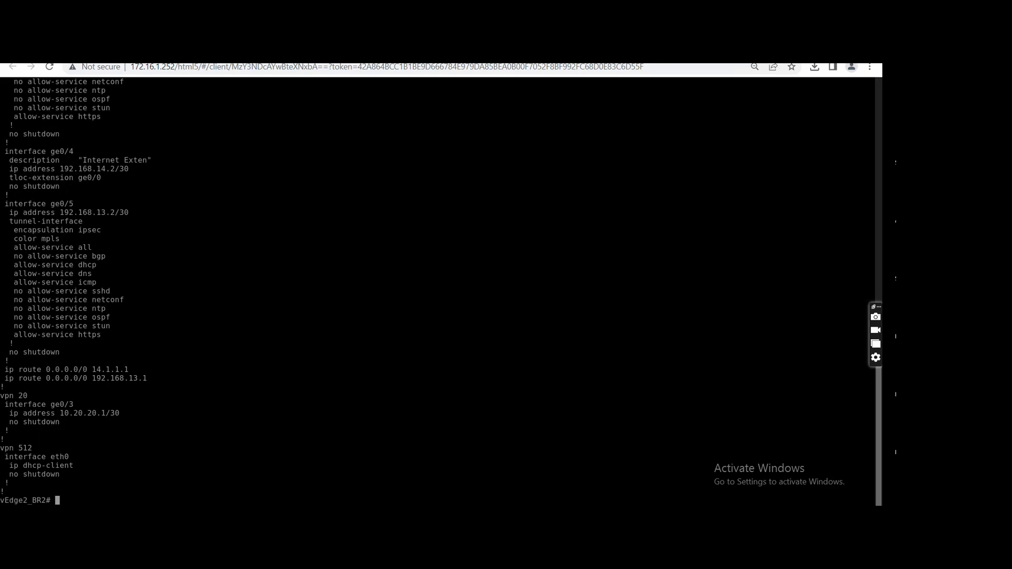
Open the VPN 0 configuration context on vEdge2_BR2 and begin an ip route command.
type("config t")
key("Return")
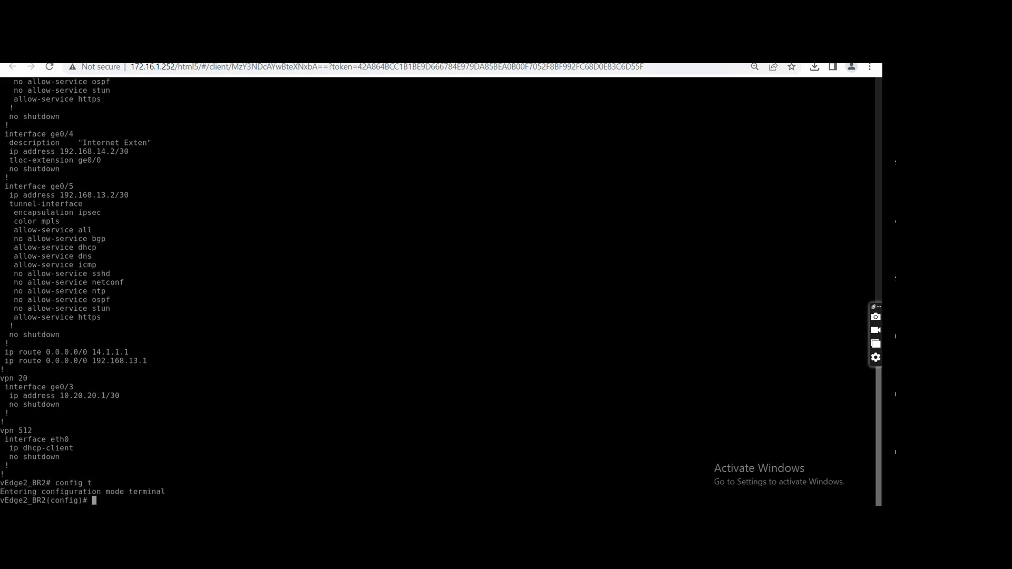
type("vpn 0")
key("Return")
type("ip route")
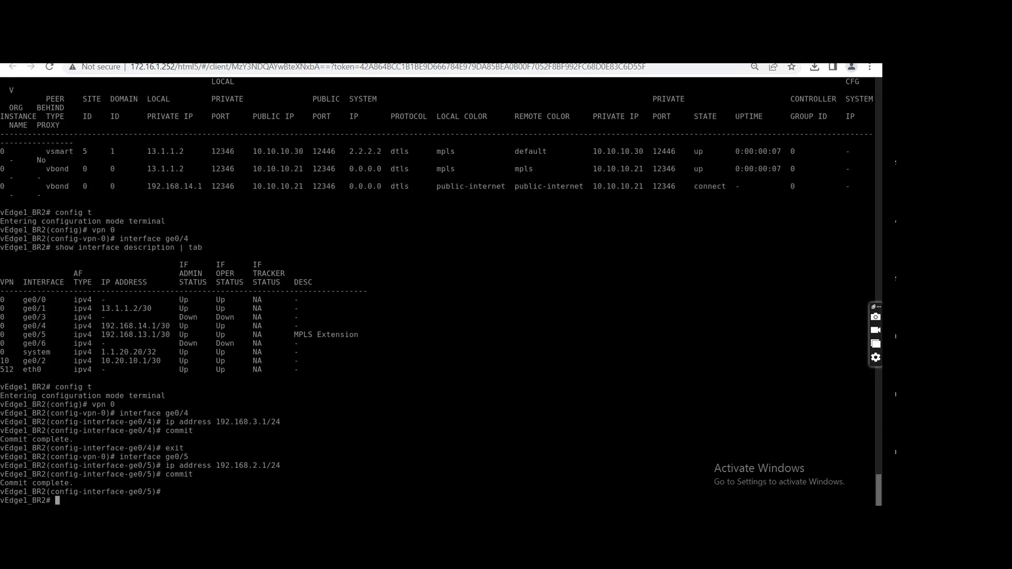
Display the interface description table on vEdge1_BR2 to check the readdressed interfaces.
type("show interface description | tab")
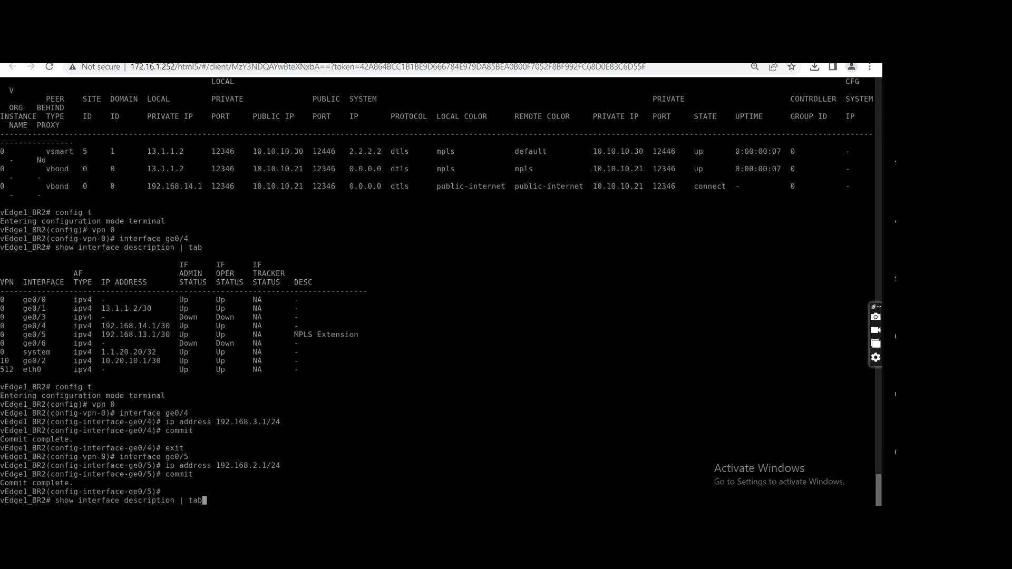
key("Return")
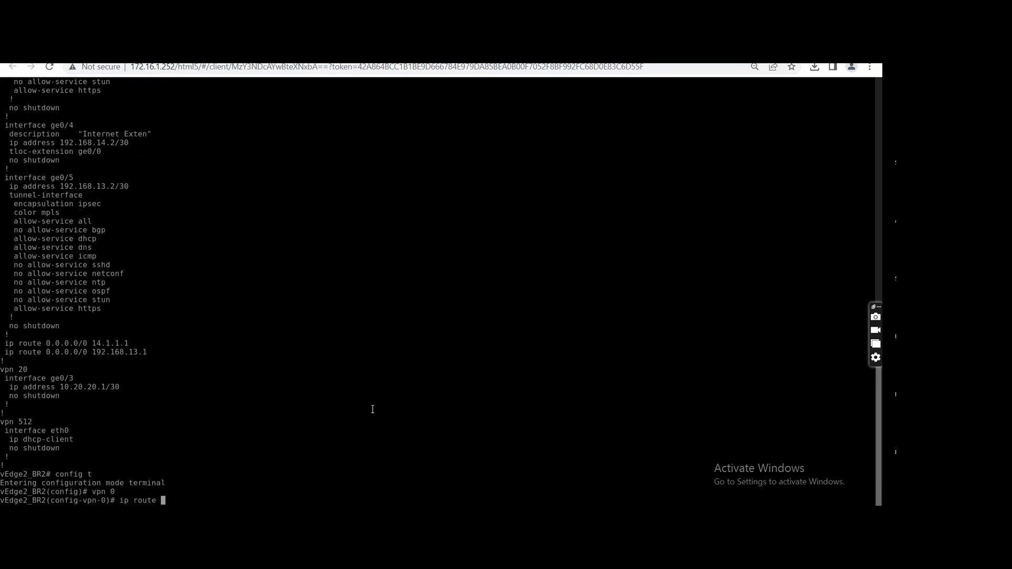
Complete the VPN 0 default route 0.0.0.0/0 on vEdge2_BR2 with next hop 192.168.2.1.
type("0.")
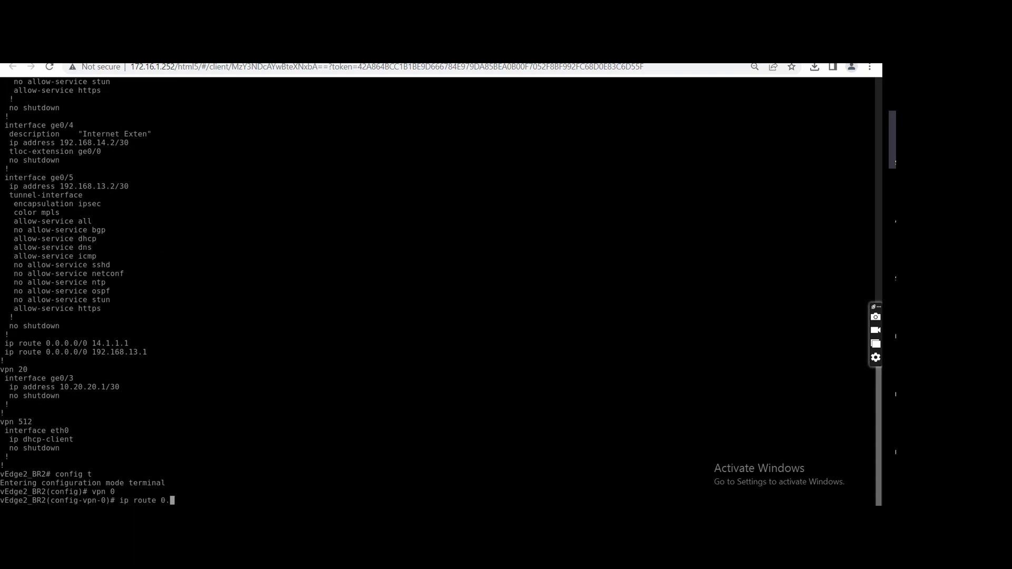
type("0.0.0/")
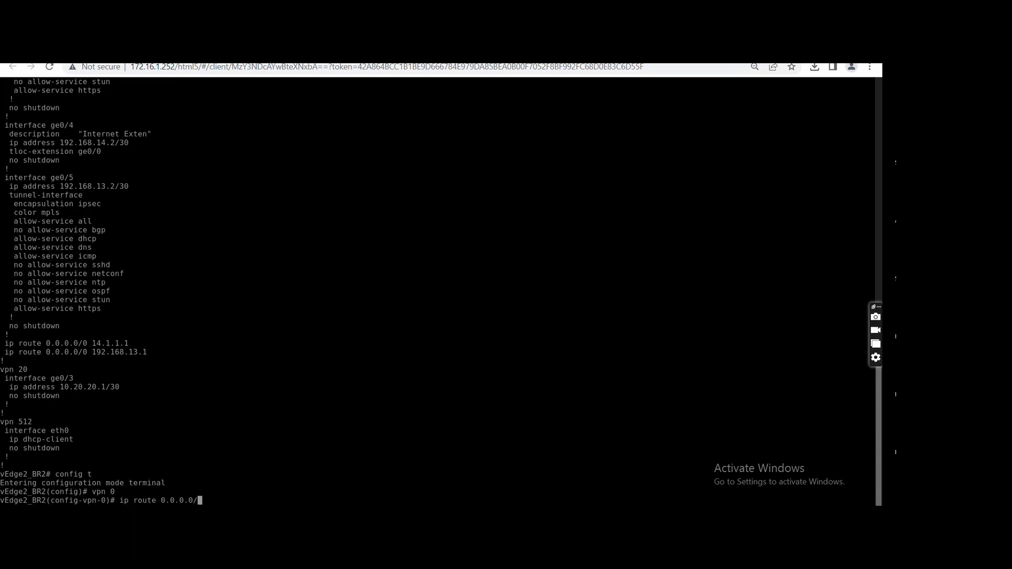
type("0 192.168.2.1")
key("Return")
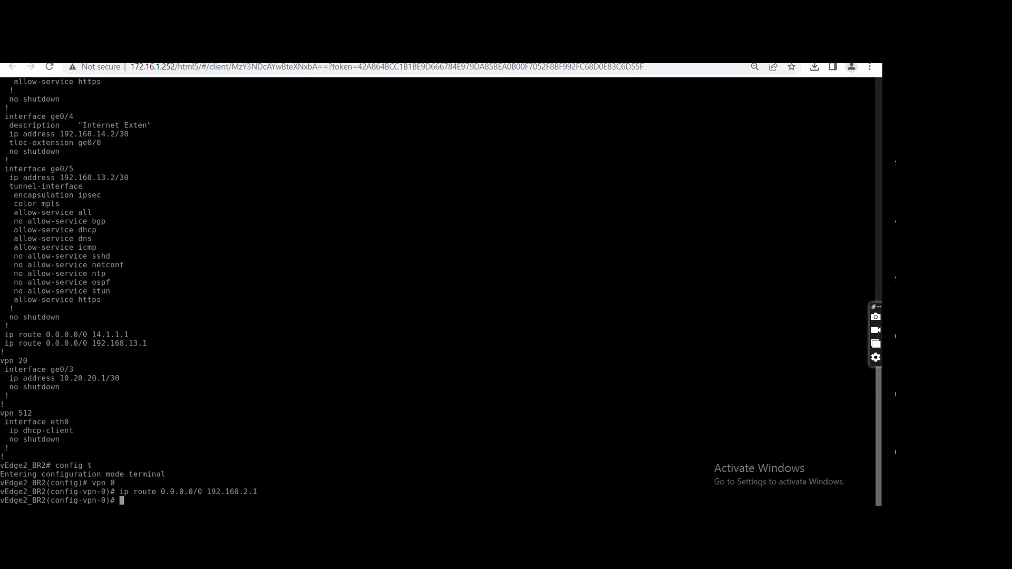
Remove the VPN 0 default route 0.0.0.0/0 through 192.168.13.1 on vEdge2_BR2.
type("no ip route 0.0.0.0/0 192.168.13.1")
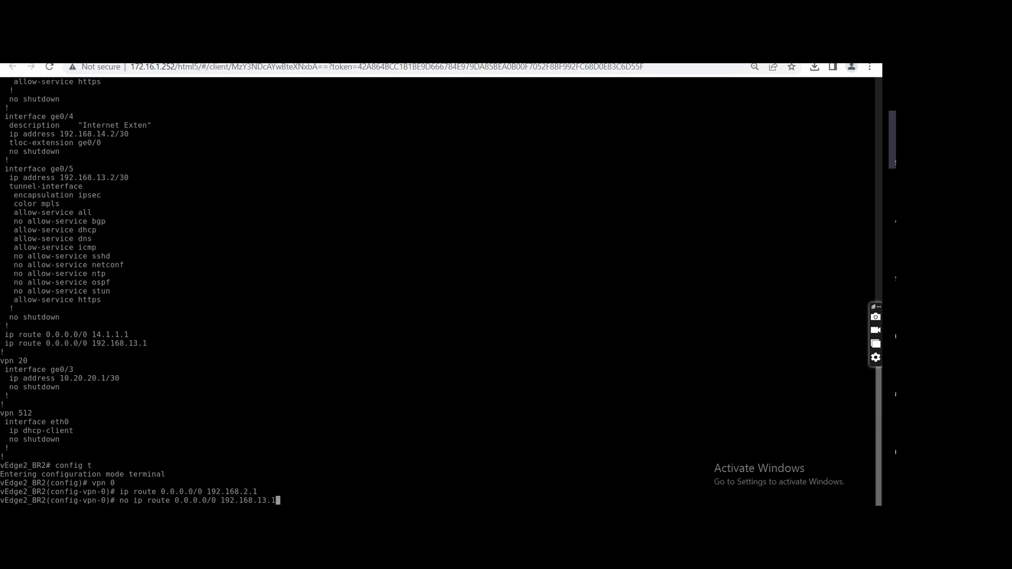
key("Return")
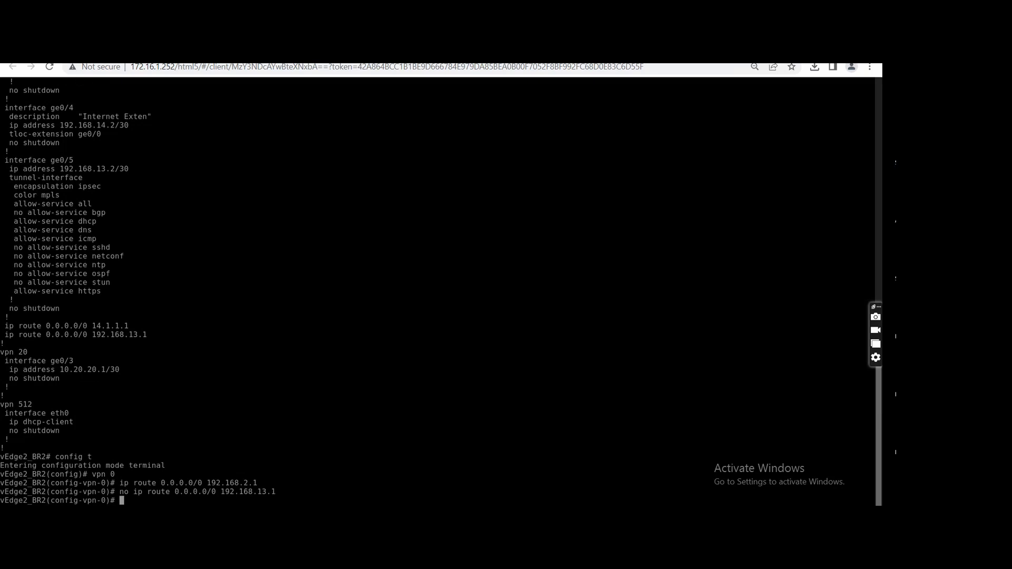
Set the IP address of interface ge0/5 on vEdge2_BR2 to 192.168.2.2/24, commit it and leave configuration mode.
type("interface ge0/5")
key("Return")
type("i")
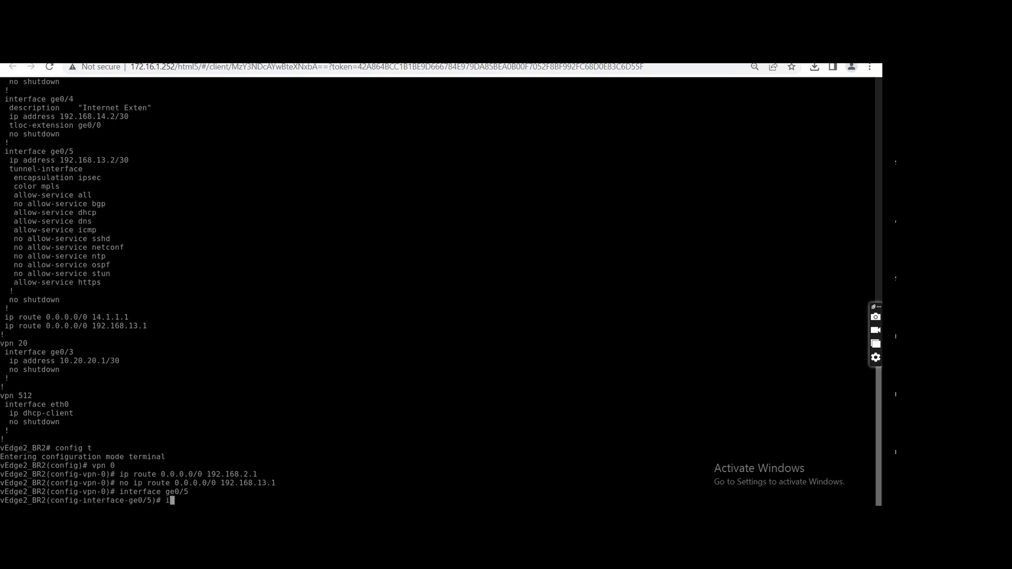
type("p ad")
key("Tab")
type("192.168.2.2")
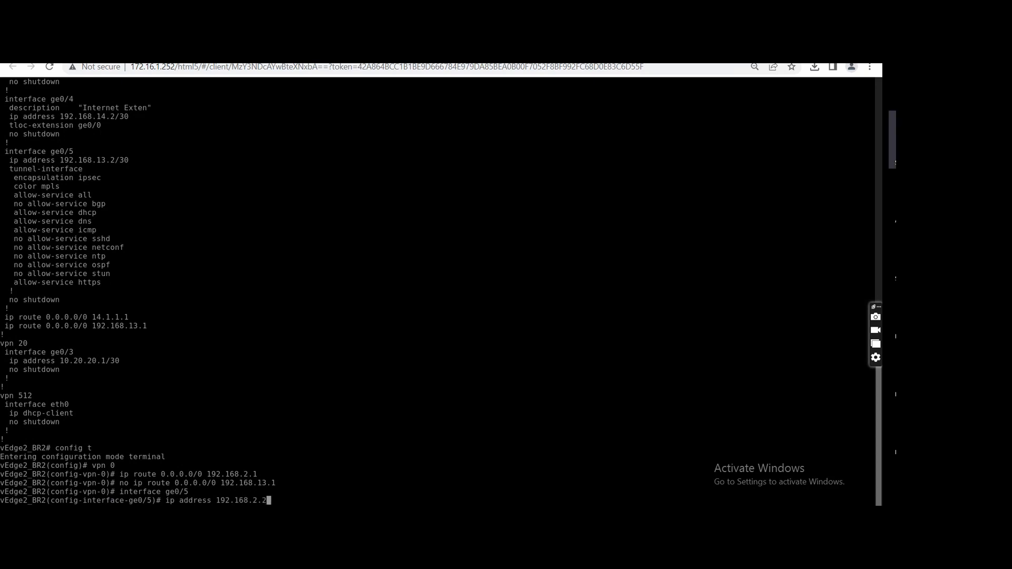
type("/24")
key("Return")
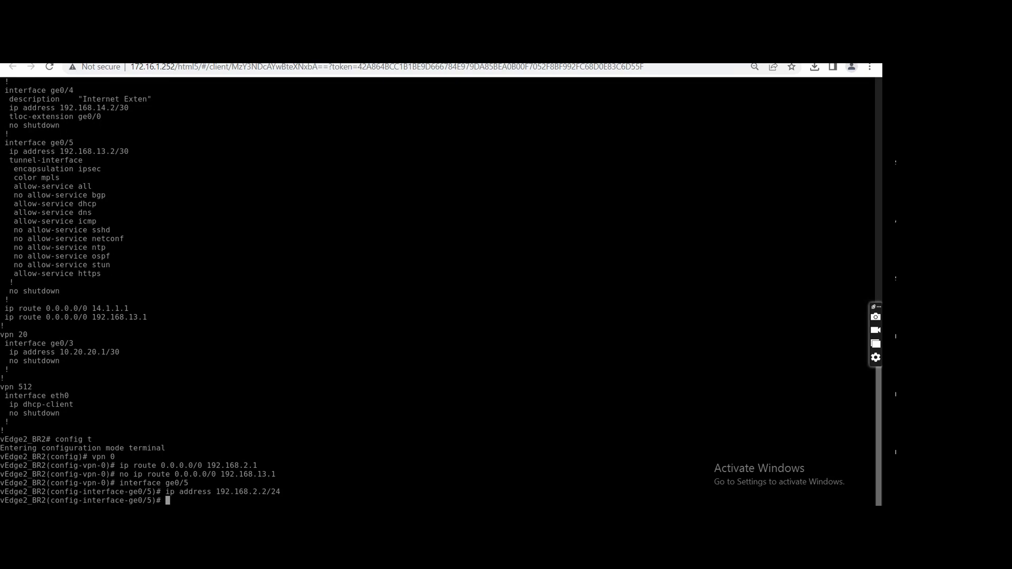
type("commit")
key("Return")
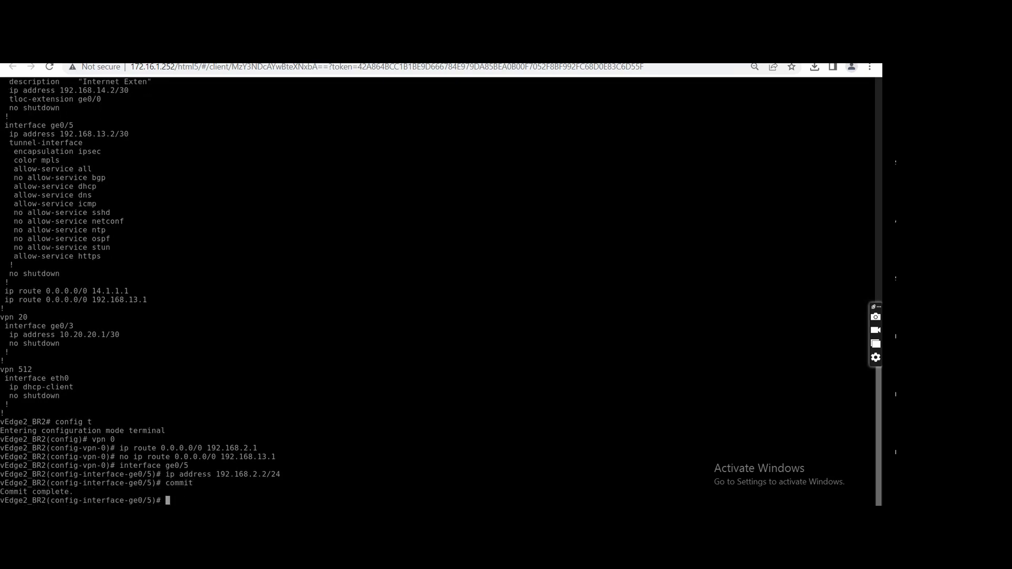
key("ctrl+z")
Ping vEdge2_BR2's own ge0/5 address 192.168.2.2 and stop the ping after a few replies.
type("ping ")
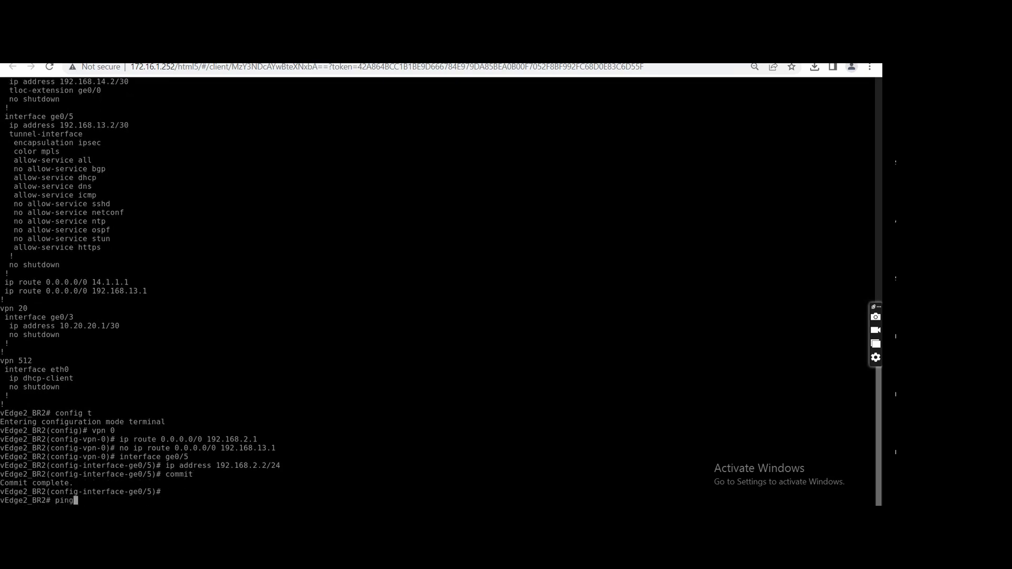
type("192.168.2.2")
key("Return")
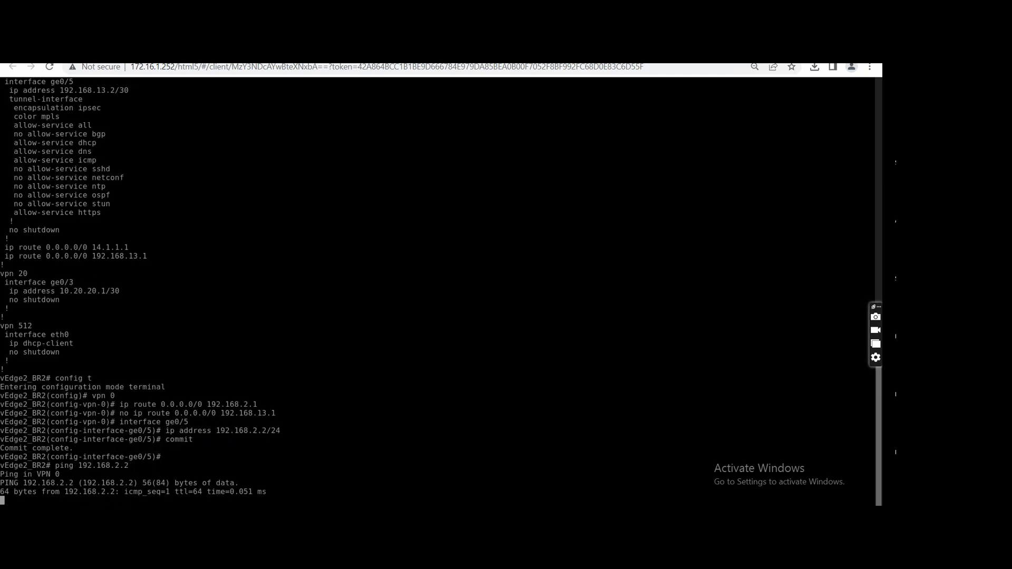
key("ctrl+c")
Ping the vEdge1_BR2 end of the extension link at 192.168.2.1, stopping after a few replies.
key("Up")
key("BackSpace")
type("192.168.2.1")
key("Return")
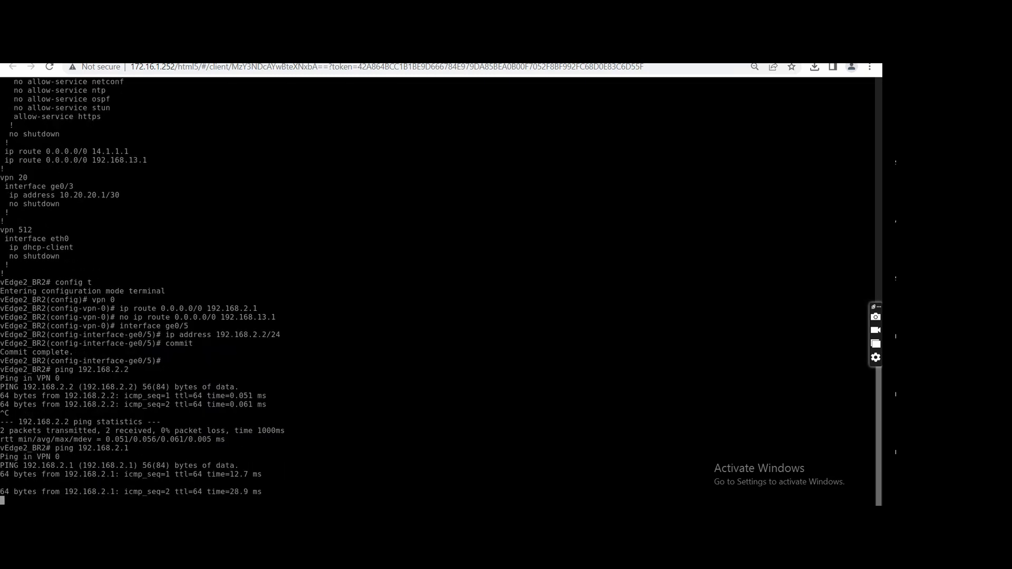
key("ctrl+c")
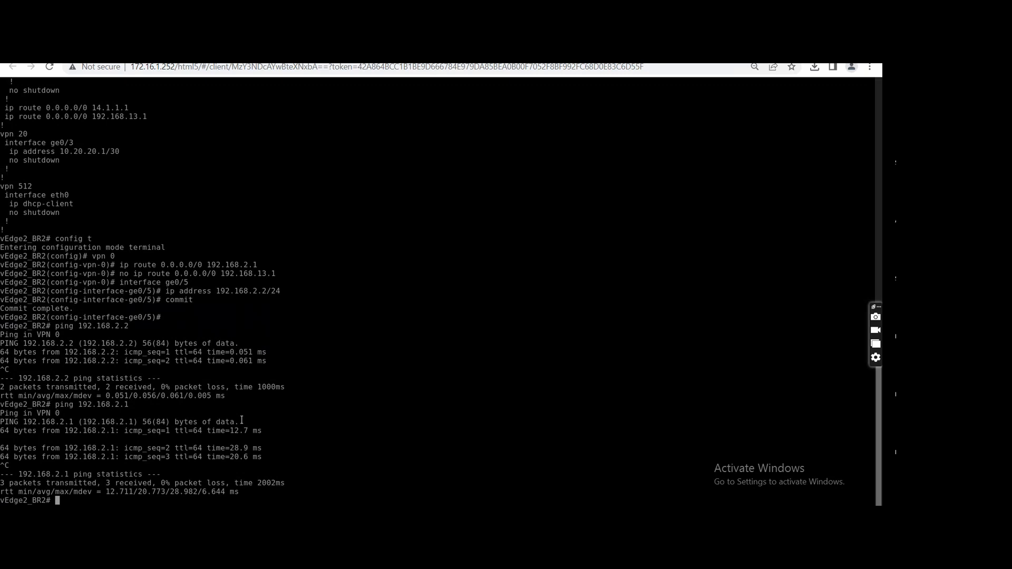
Display the interface description table on vEdge2_BR2.
type("sh int")
key("Tab")
type("des")
key("Tab")
type("| tab")
key("Return")
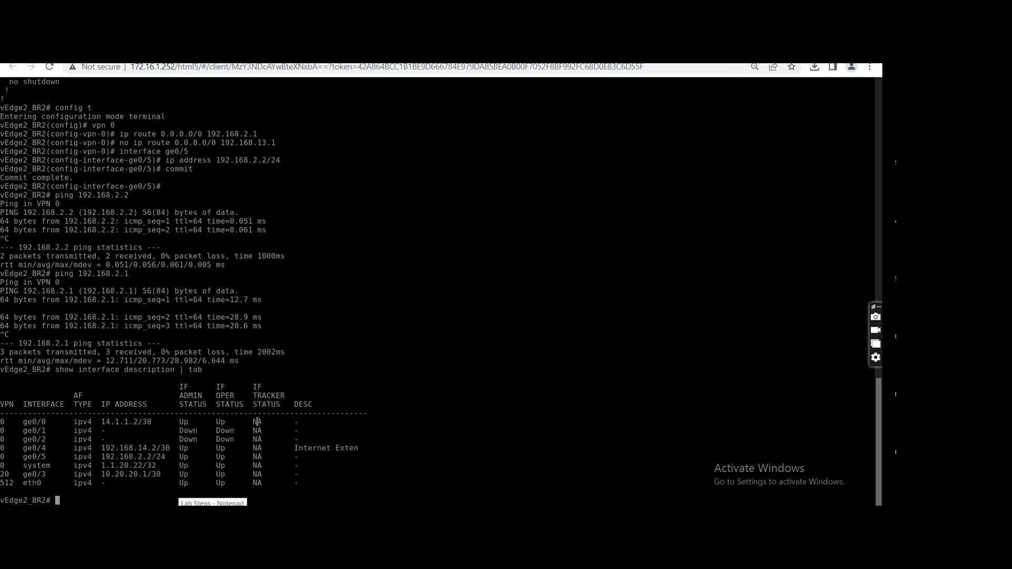
Display the control connections table on vEdge2_BR2 through to its end and return to the prompt.
type("show control co")
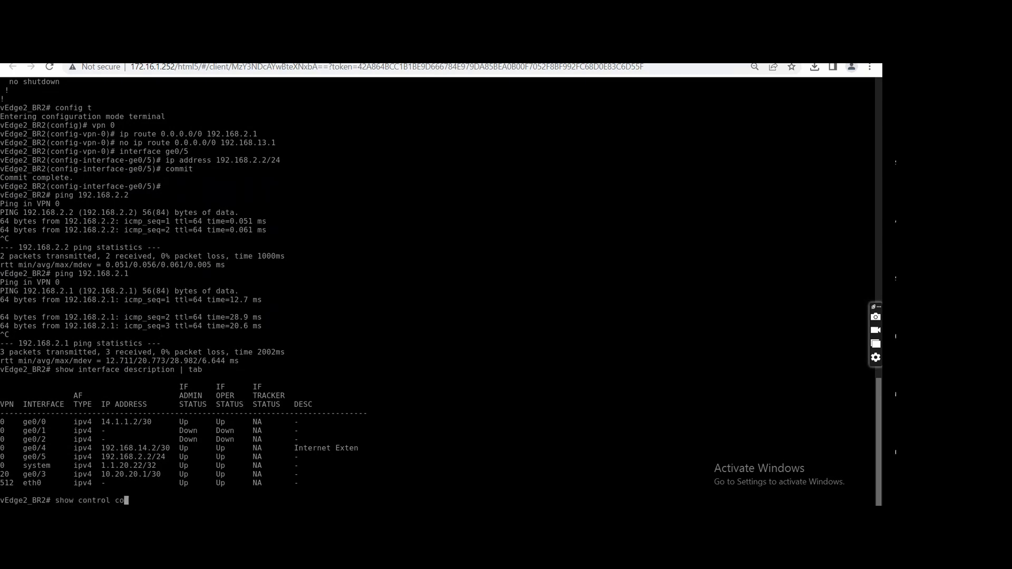
key("Tab")
type("| tab")
key("Return")
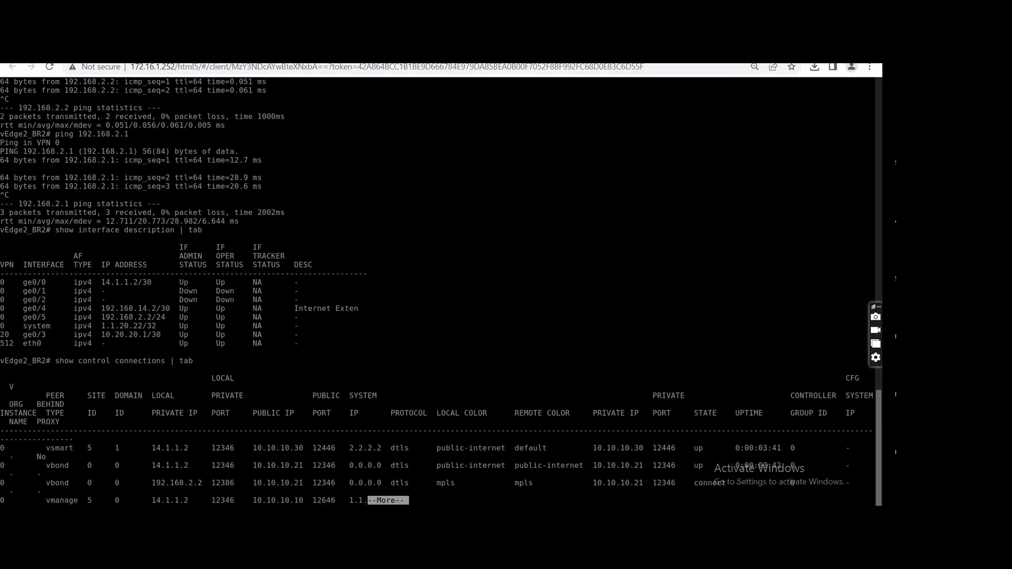
key("space")
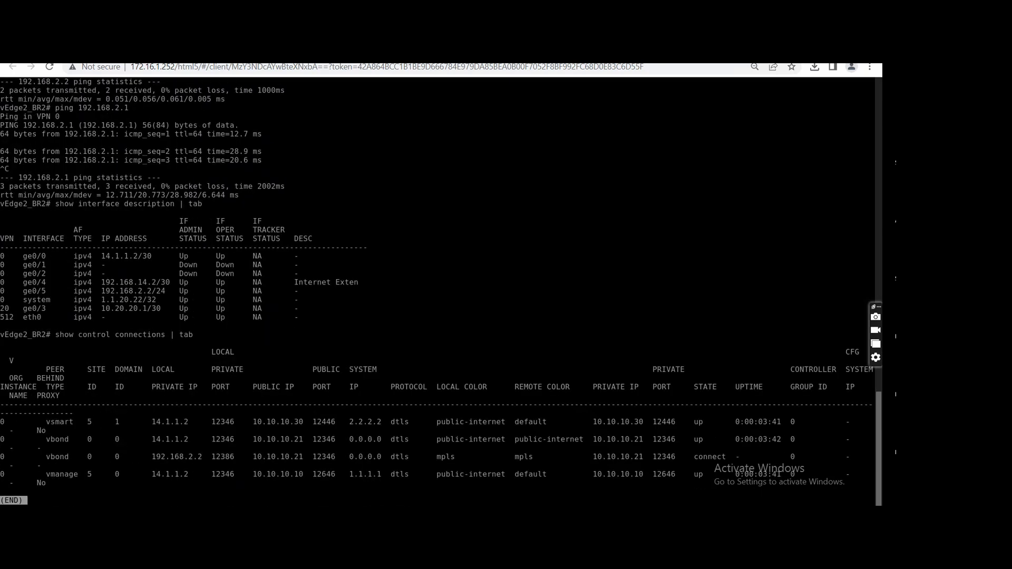
key("q")
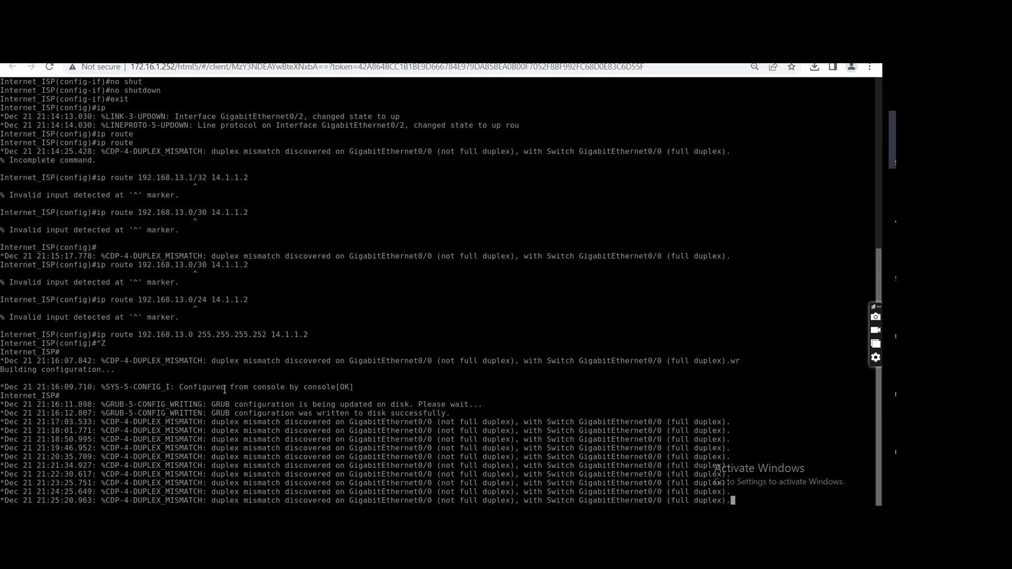
Enter global configuration on the Internet_ISP console and open the EIGRP 100 routing process.
key("Return")
type("config t")
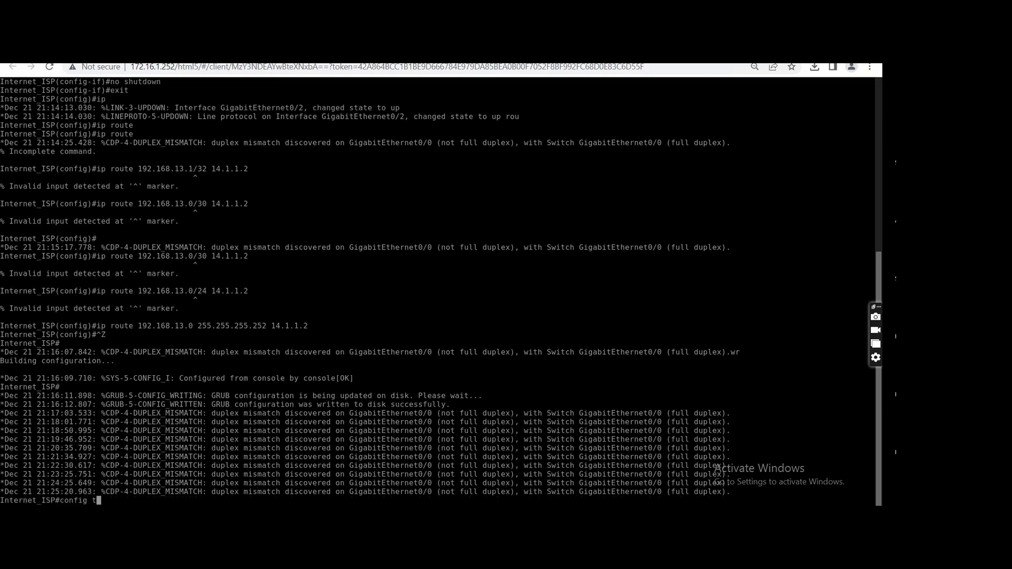
key("Return")
type("rou")
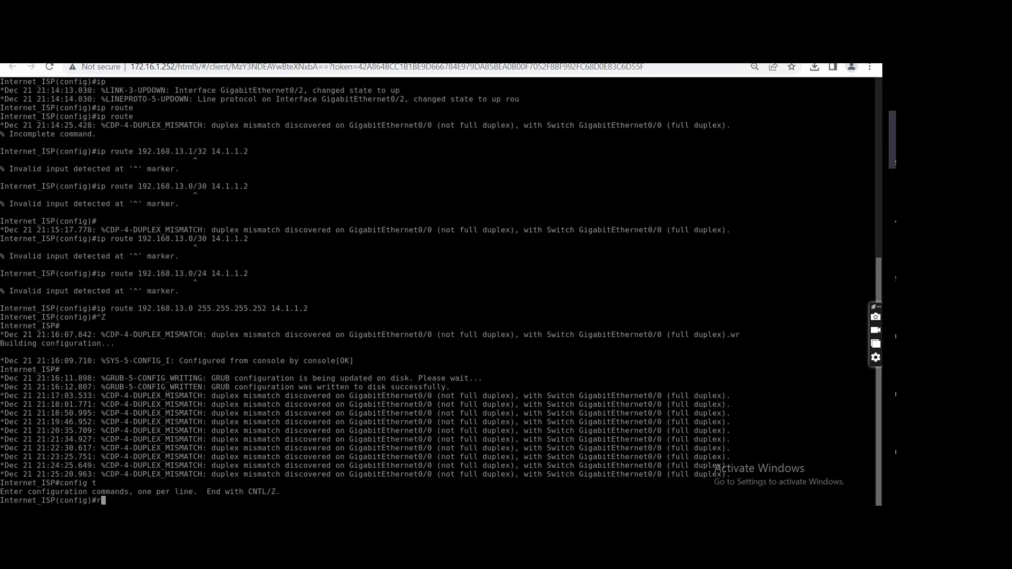
key("Tab")
type("te")
key("Tab")
key("BackSpace")
key("BackSpace")
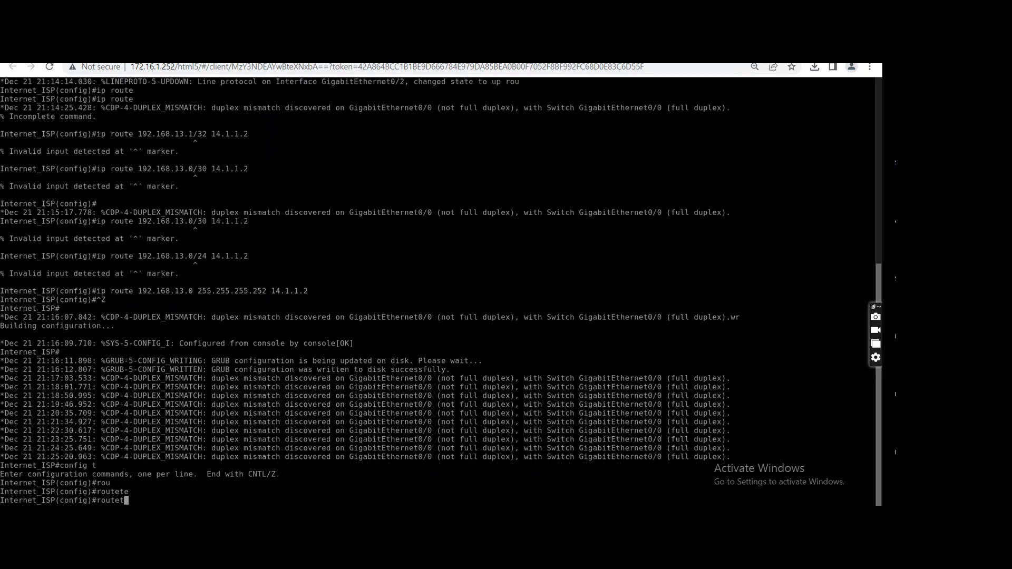
type("r")
key("Tab")
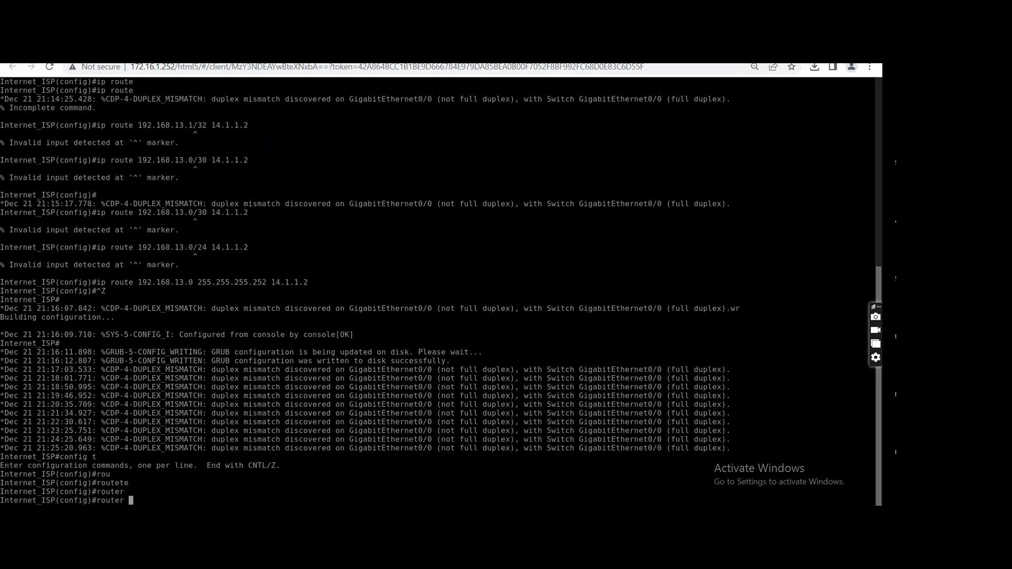
type("ei")
key("Tab")
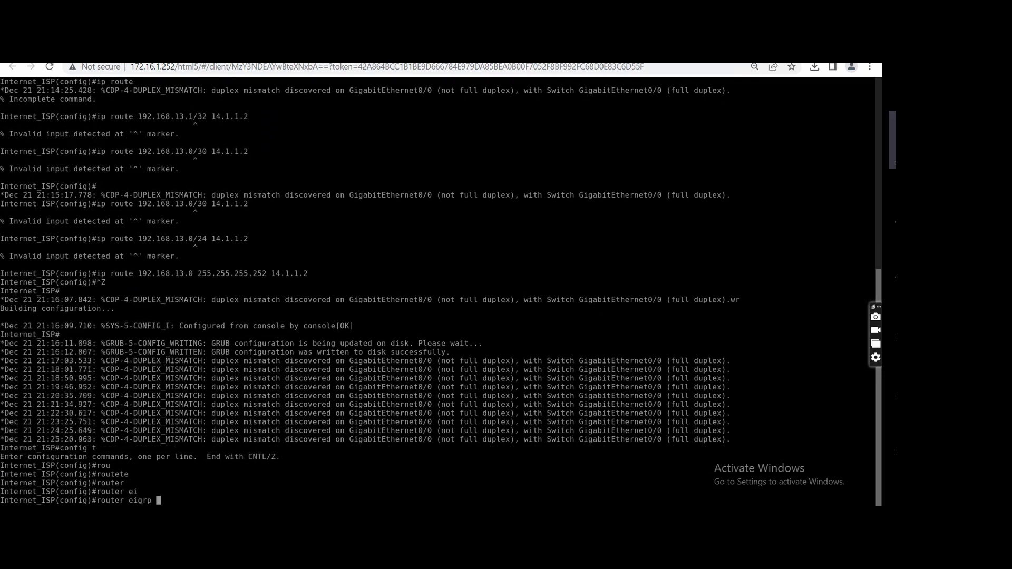
type("100")
key("Return")
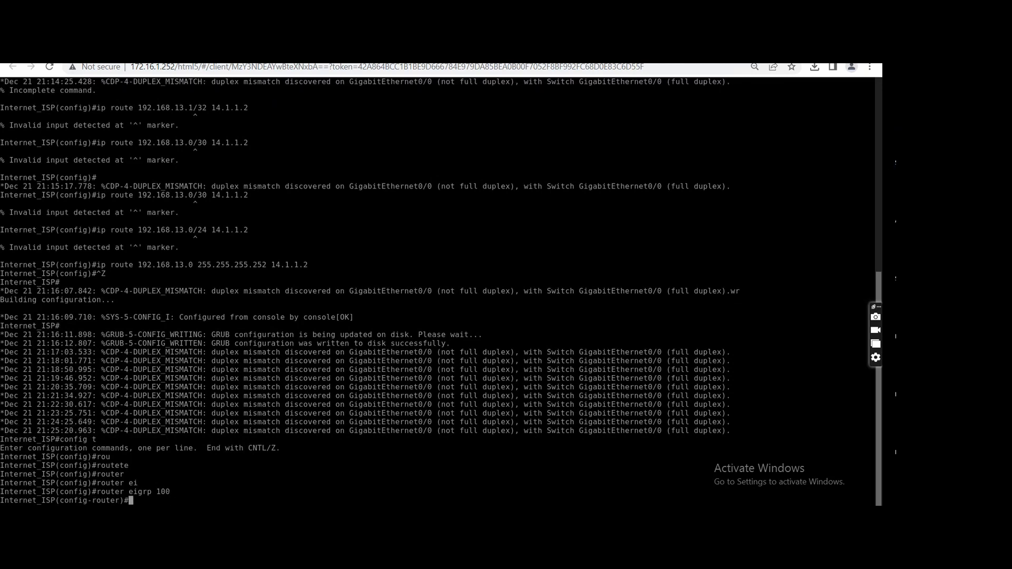
Redistribute static routes into EIGRP 100 on Internet_ISP.
type("redi")
key("Tab")
type("st")
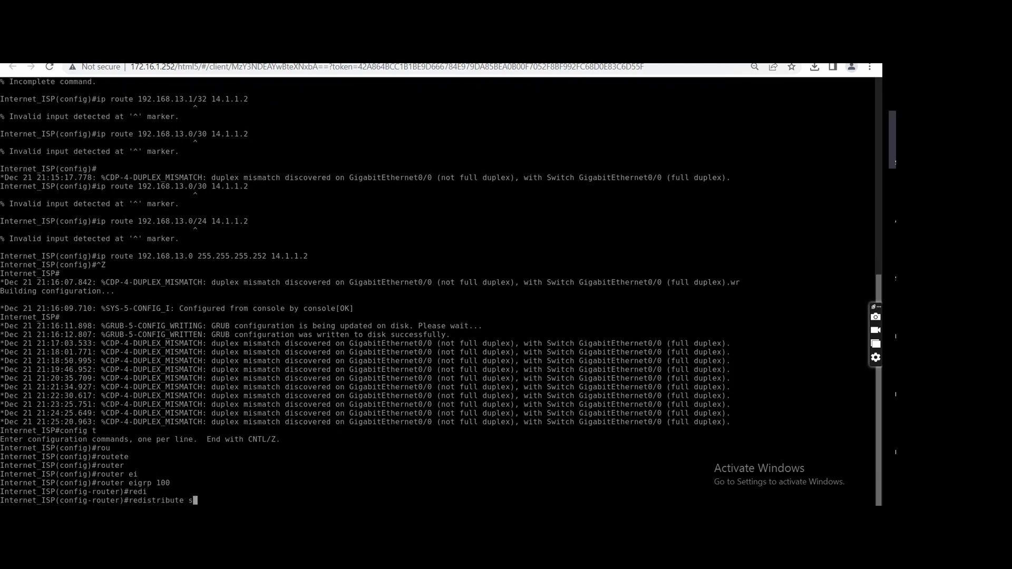
key("Tab")
key("Return")
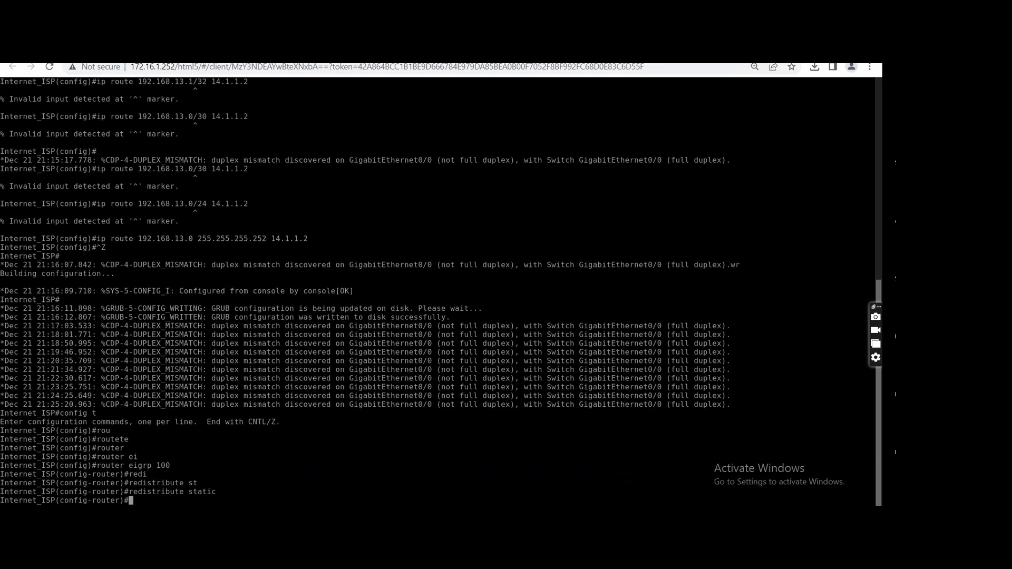
Leave configuration mode on Internet_ISP and save the running configuration.
type("wr")
key("Return")
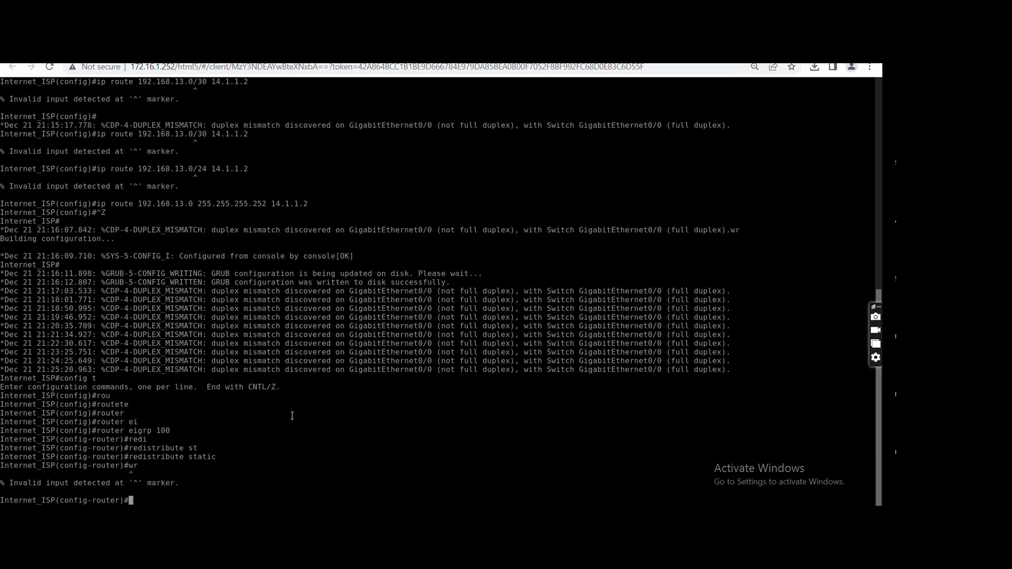
key("ctrl+z")
type("wr")
key("Return")
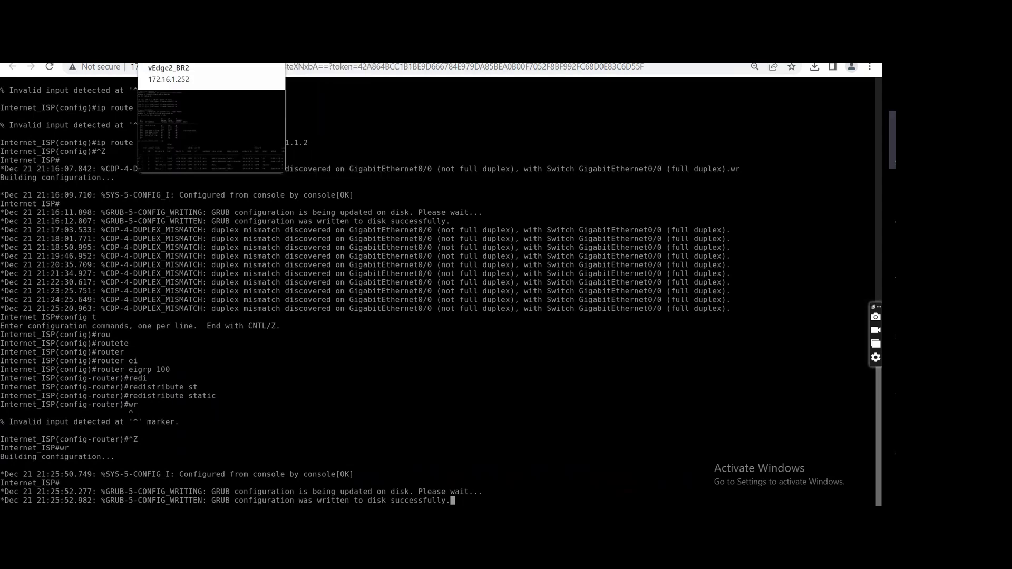
Review the interface addresses on the vEdge2_BR2 and vEdge1_BR2 consoles and return to the Internet_ISP console.
left_click(172, 52)
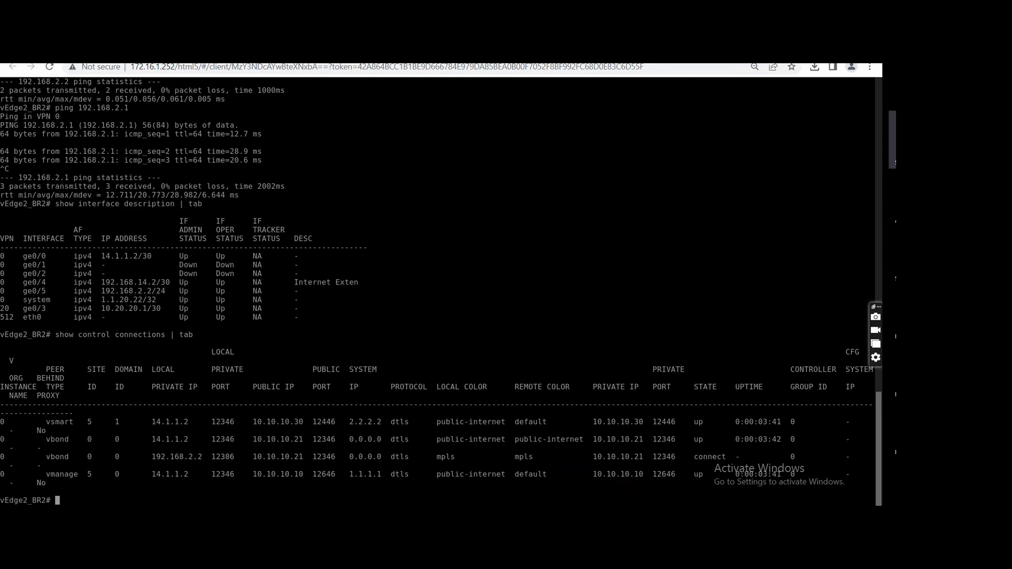
left_click(105, 52)
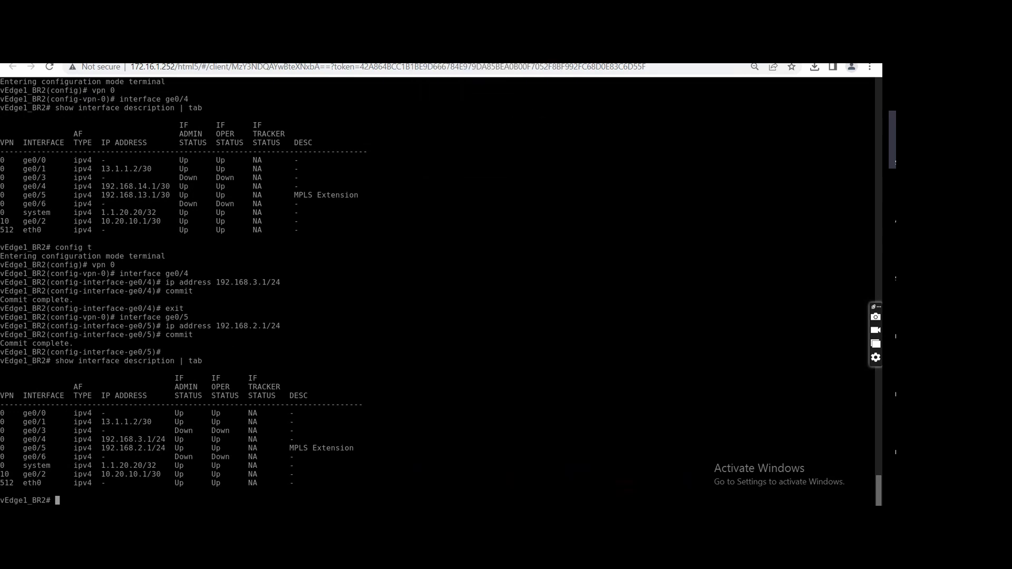
left_click(442, 53)
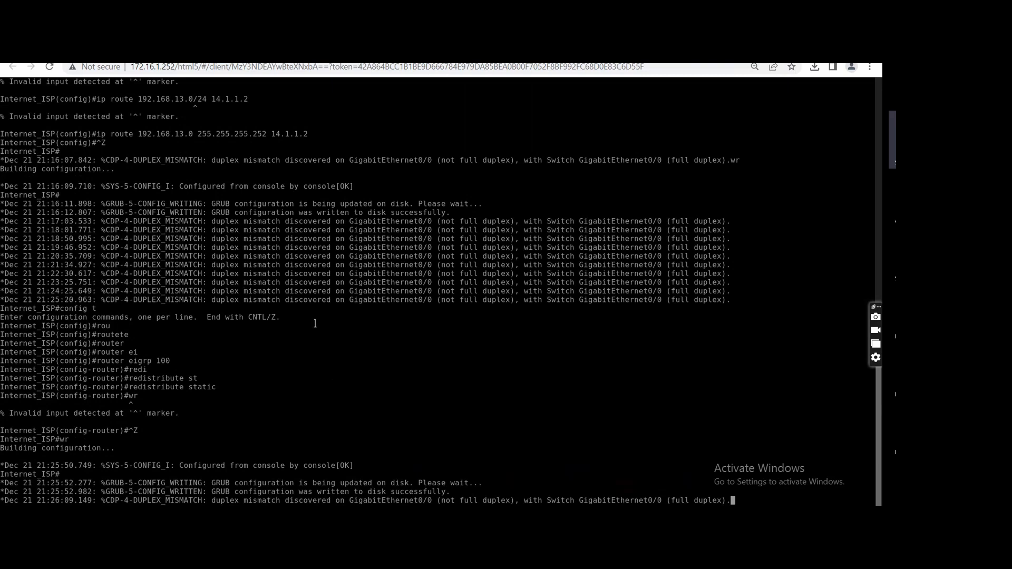
Remove the static route 192.168.13.0 255.255.255.252 via 14.1.1.2 from the Internet_ISP global configuration.
key("Return")
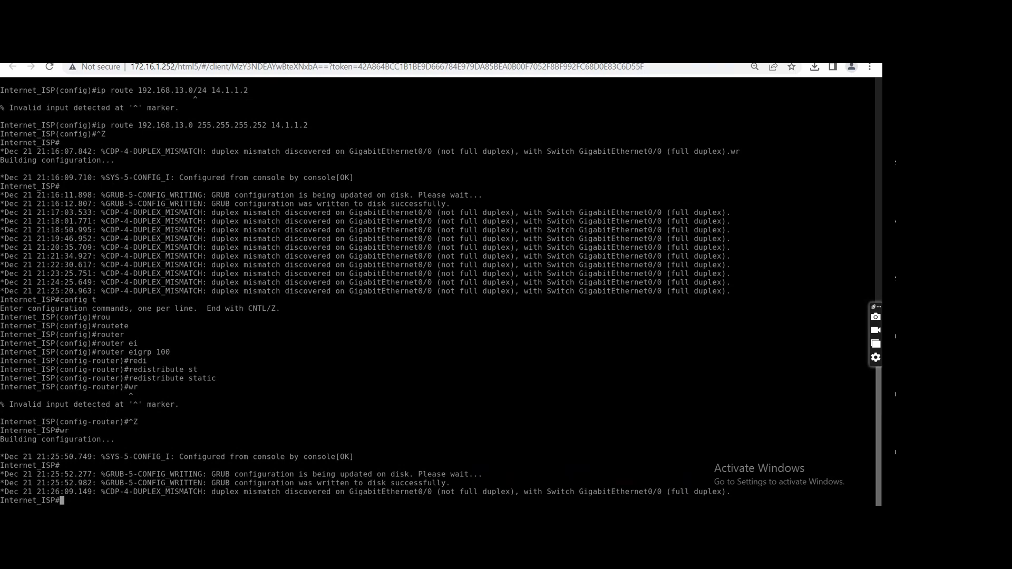
type("config t")
key("Return")
type("n")
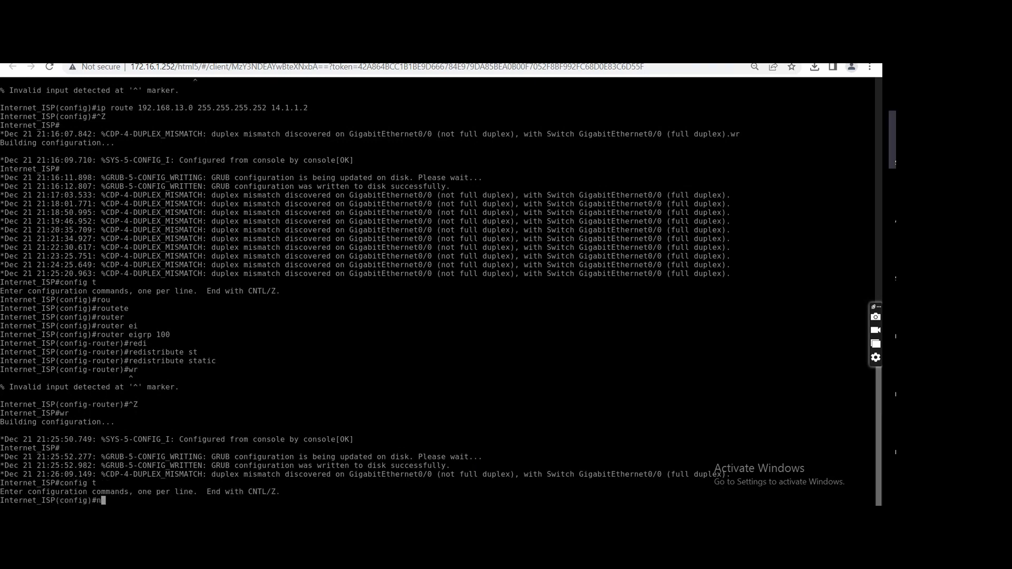
type("o ip rou")
key("Tab")
type("te")
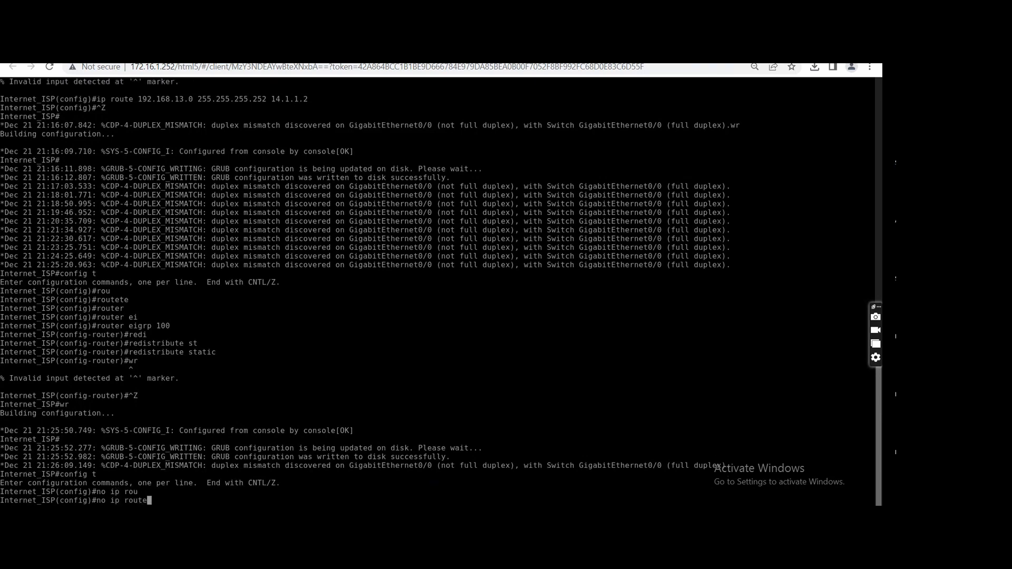
type(" 1")
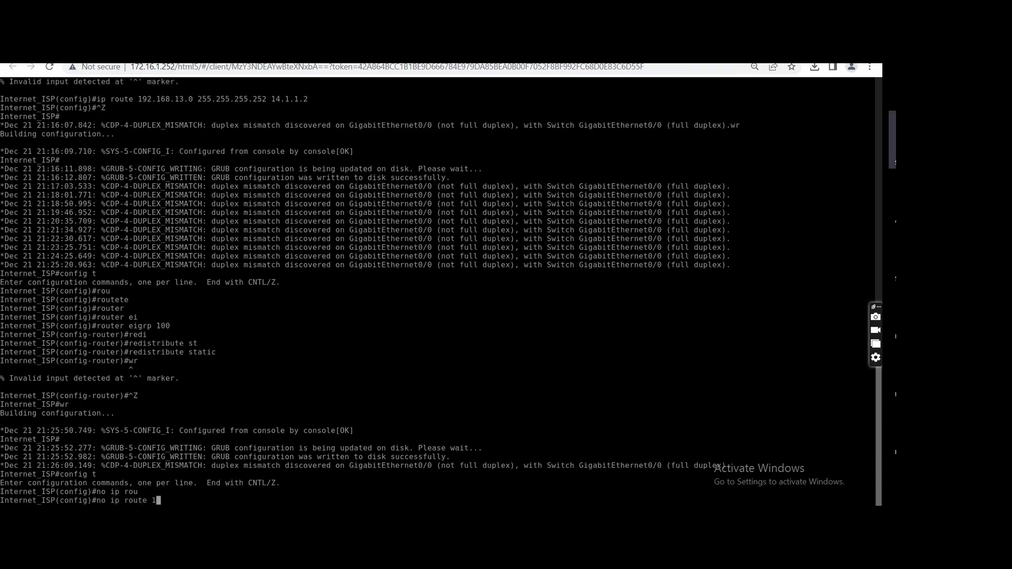
type("92.168.13.0 255.255.255.252 14.")
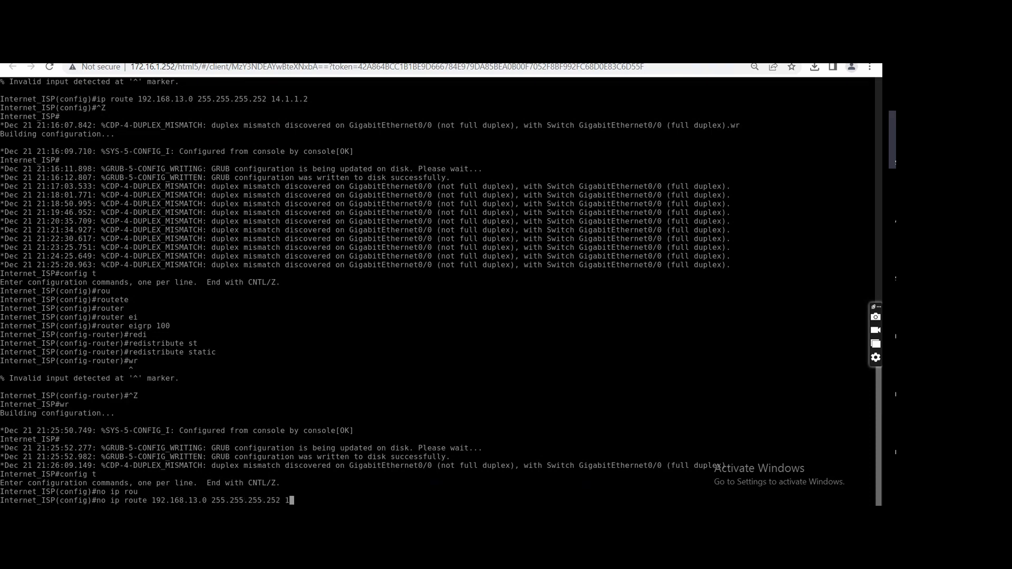
type("1.1.2")
key("Return")
type("ip")
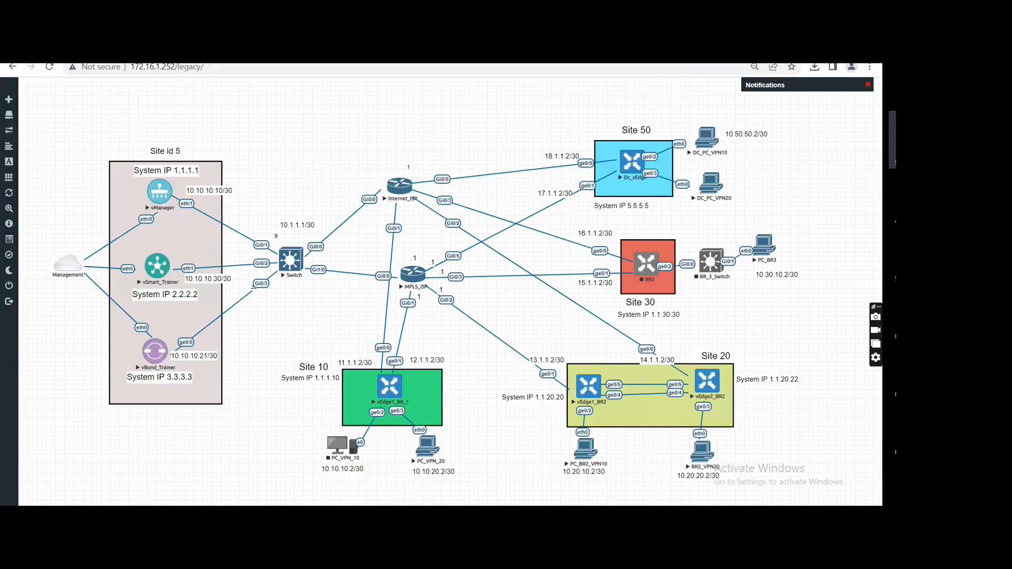
Open the MPLS_ISP router's console and enter privileged and global configuration mode.
left_click(413, 273)
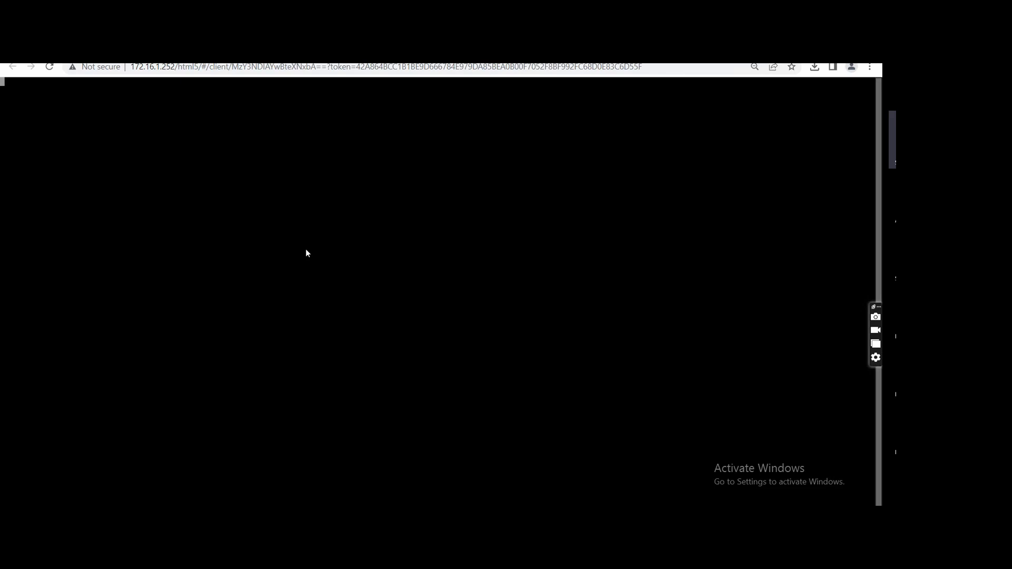
type("en")
key("Return")
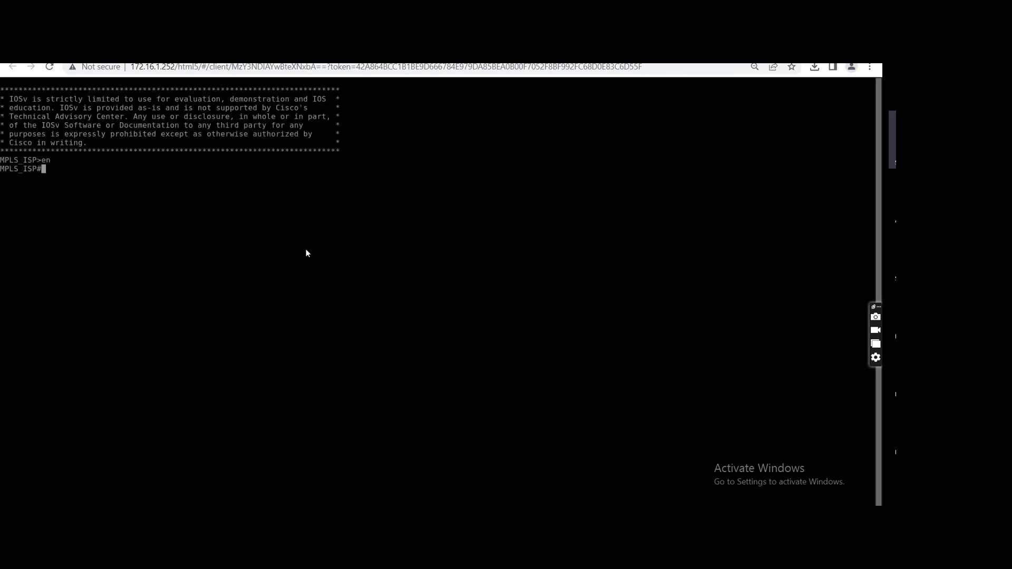
type("config t")
key("Return")
Configure the EIGRP 100 routing process on MPLS_ISP to redistribute static routes.
type("rou")
key("Tab")
type("te")
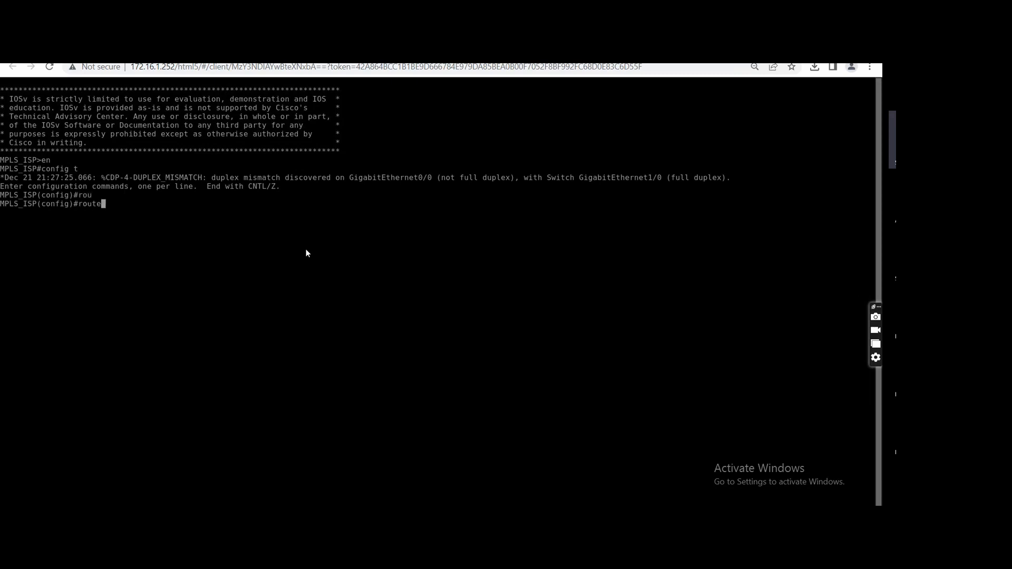
type("r")
key("Tab")
type("eig")
key("Tab")
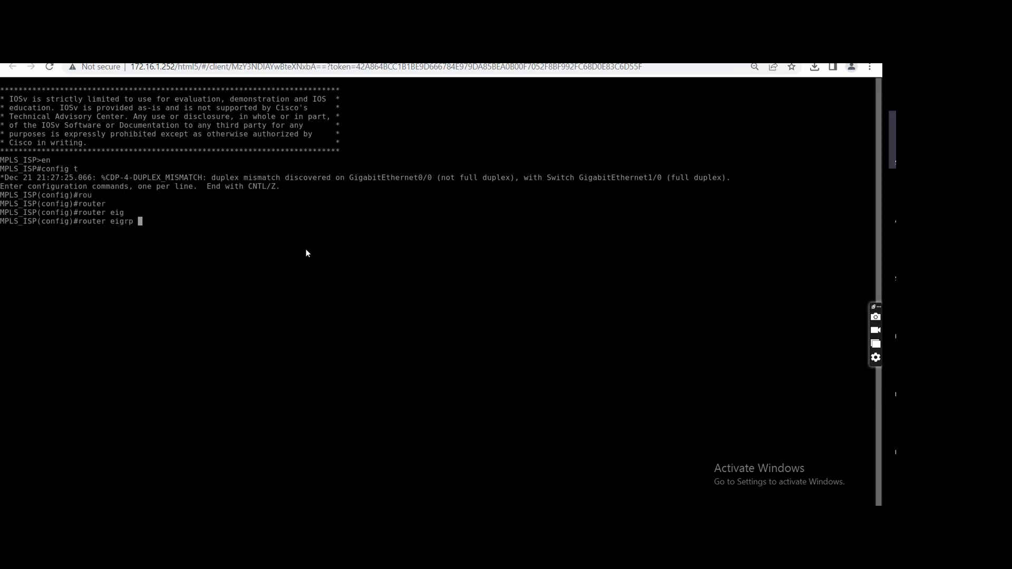
type("100")
key("Return")
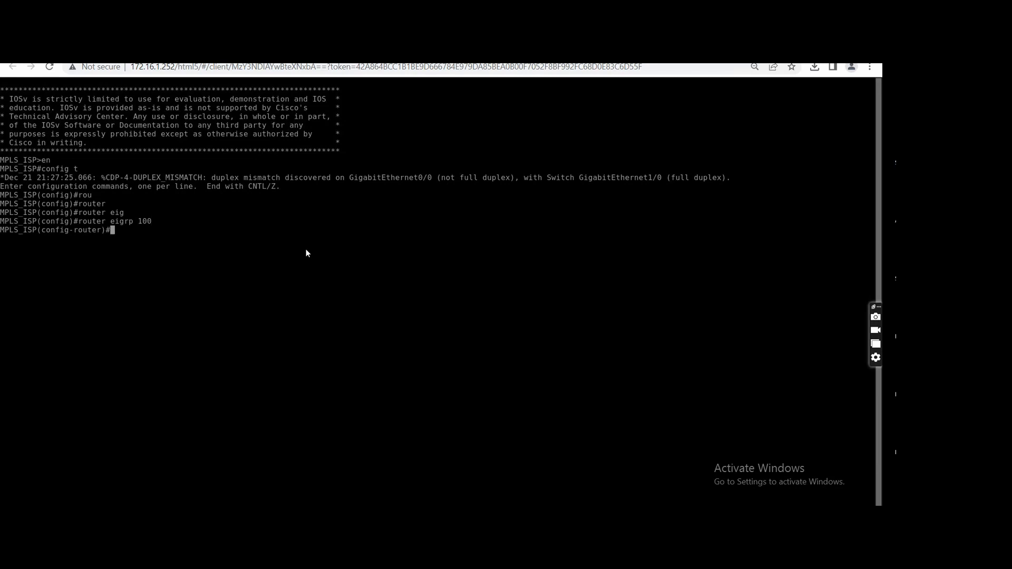
type("redis")
key("Tab")
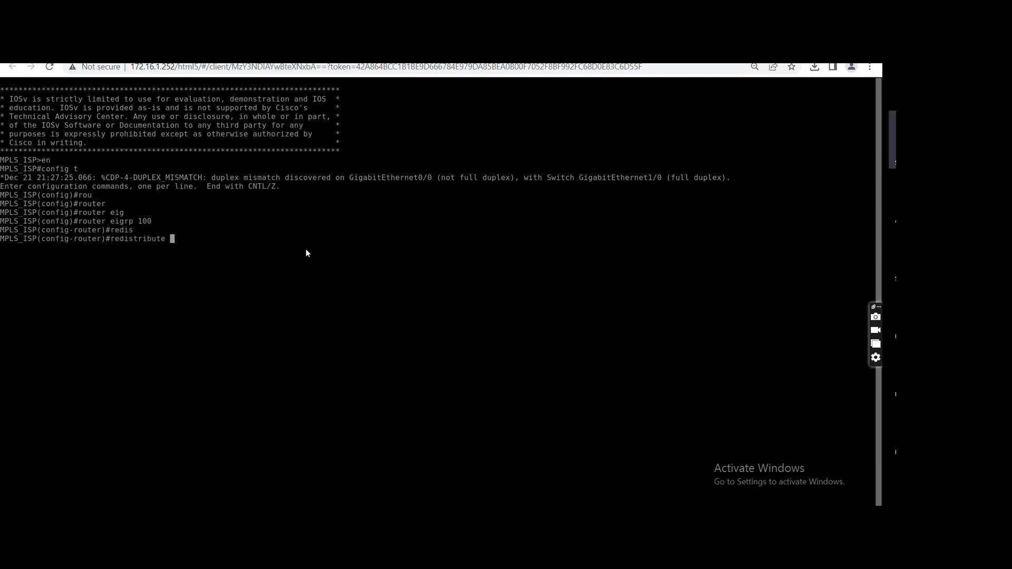
type("st")
key("Tab")
key("Return")
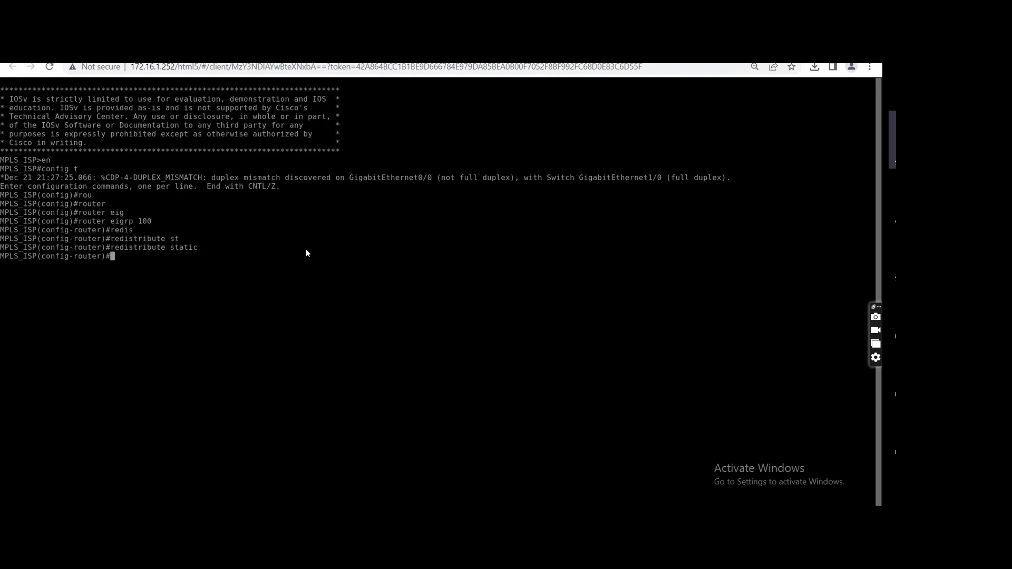
Leave configuration mode on MPLS_ISP and save the running configuration.
key("ctrl+z")
type("wr")
key("Return")
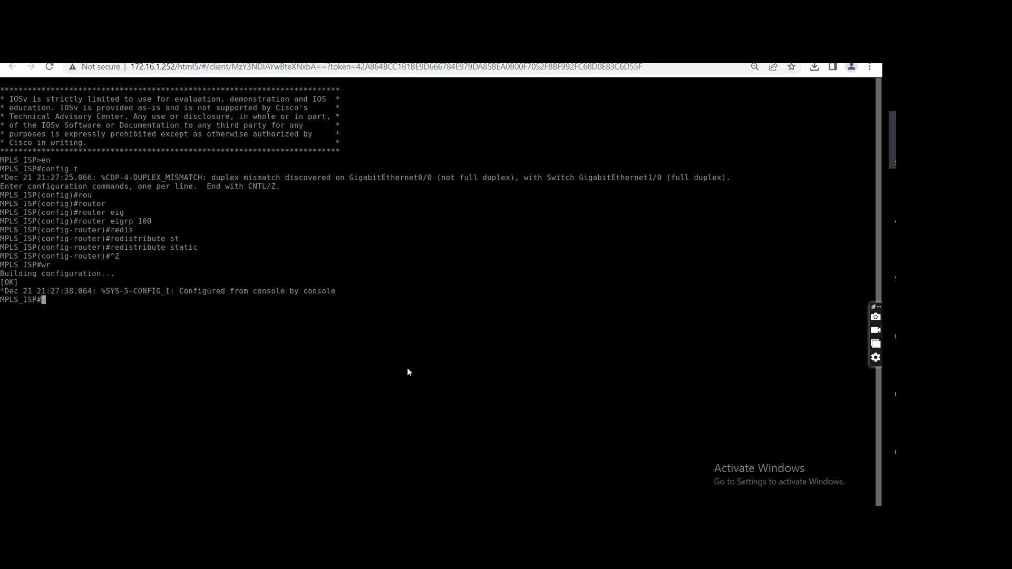
Switch to the vEdge1_BR2 console and check its control connections in table form, running the check twice.
key("ctrl+Tab")
type("show control c")
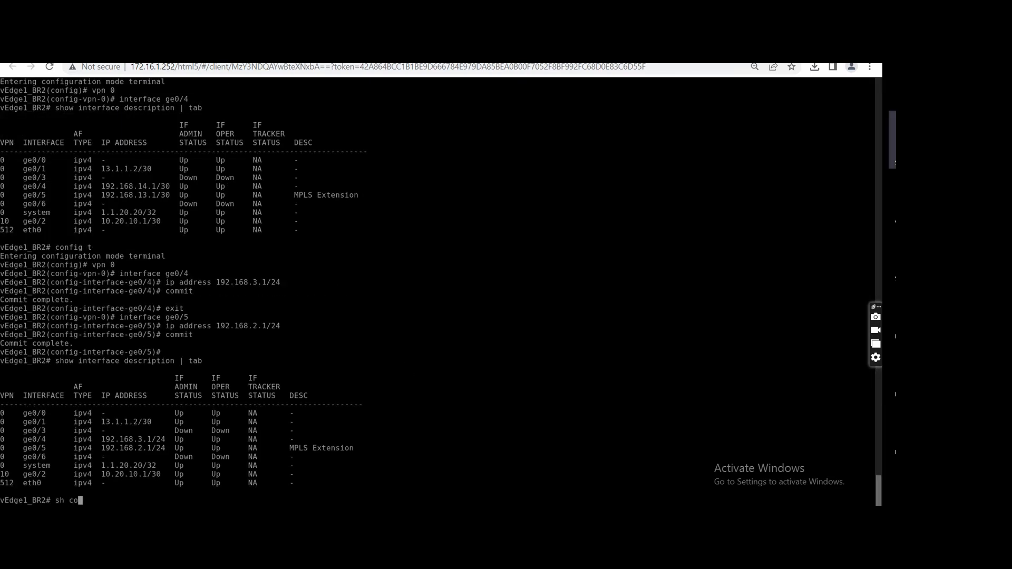
type("onnections")
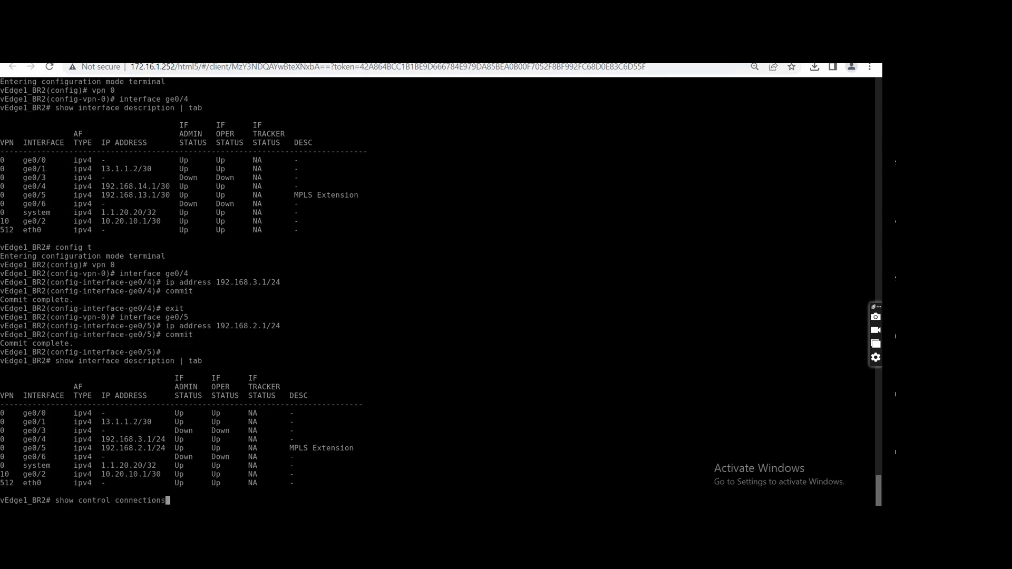
type(" | tab")
key("Return")
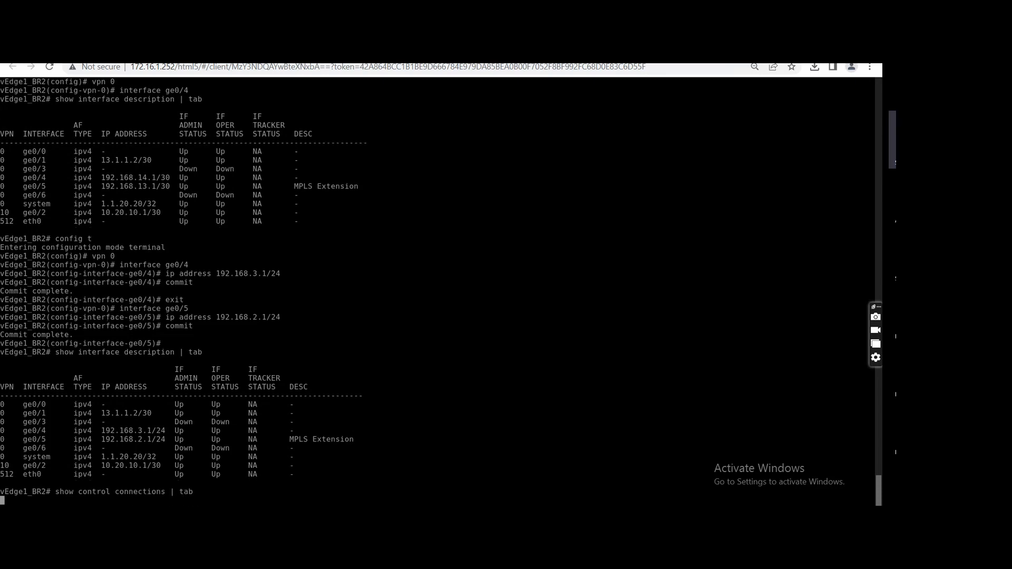
key("space")
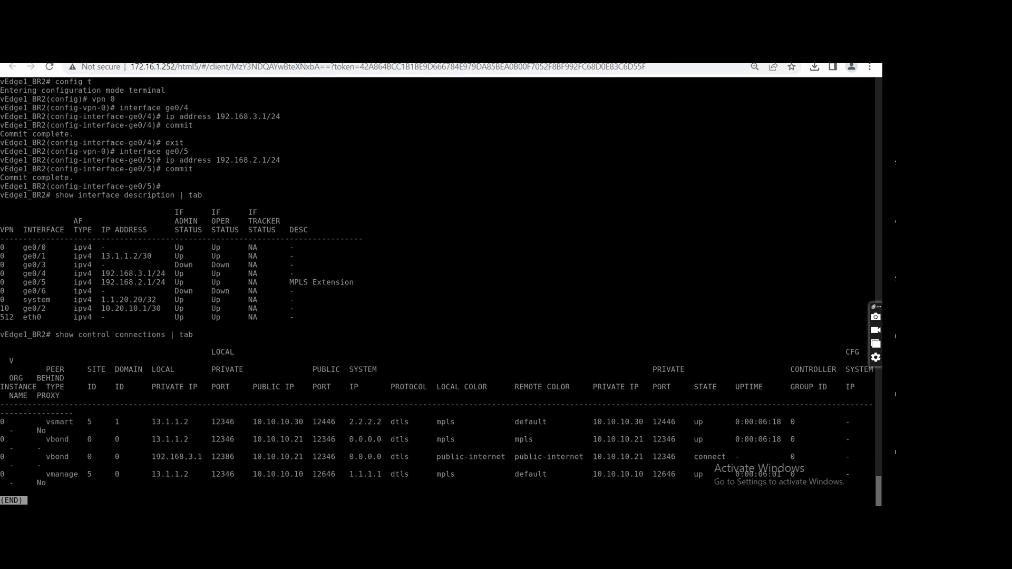
key("q")
key("Up")
key("Return")
key("space")
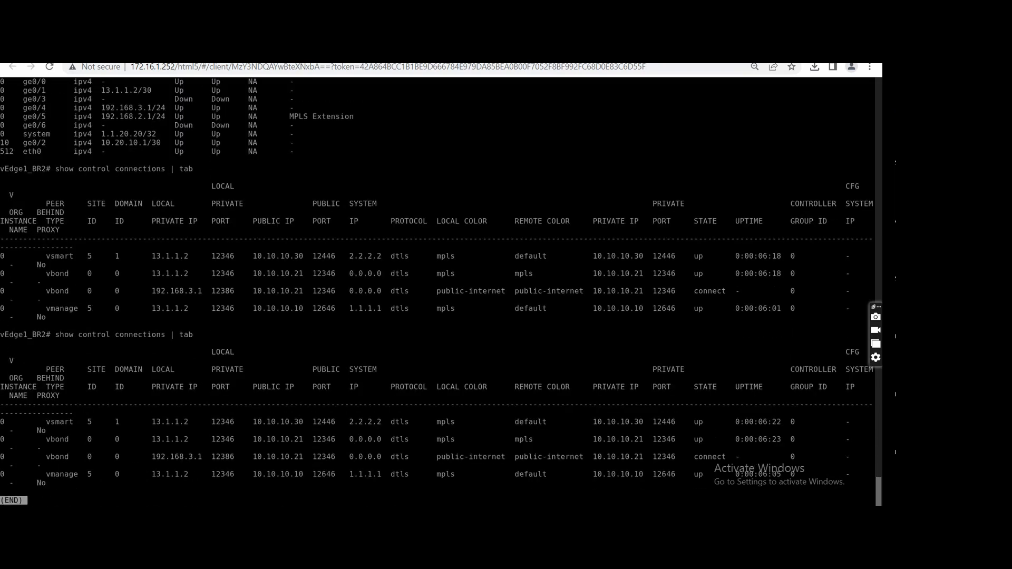
key("q")
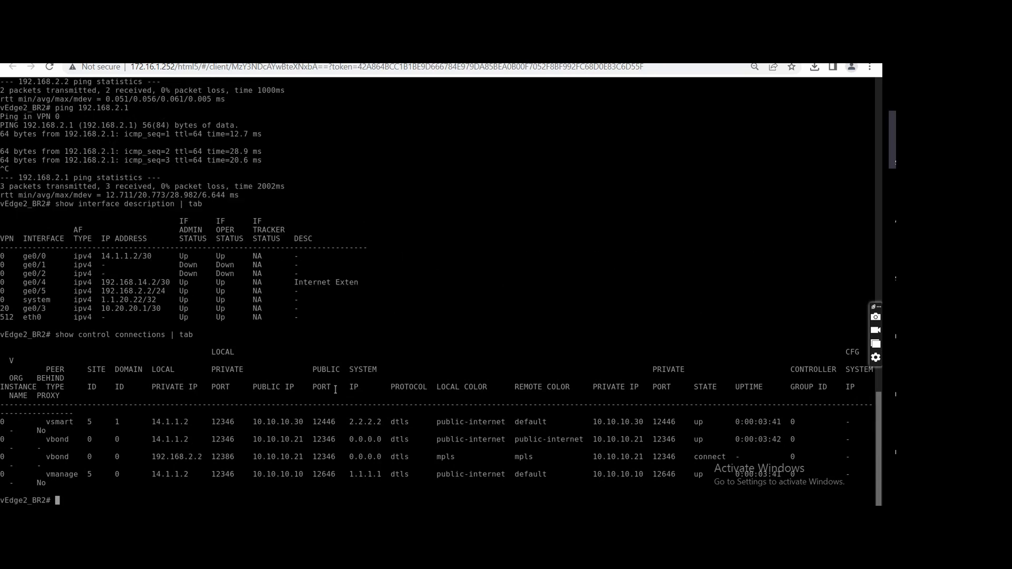
Rerun the tabular control connections check on the vEdge2_BR2 console.
key("Up")
key("Return")
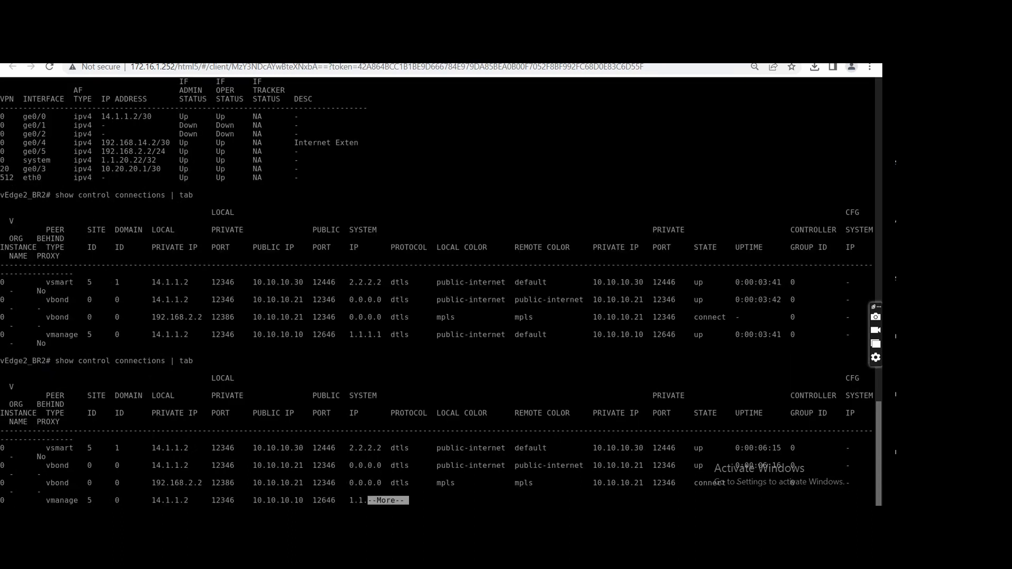
key("q")
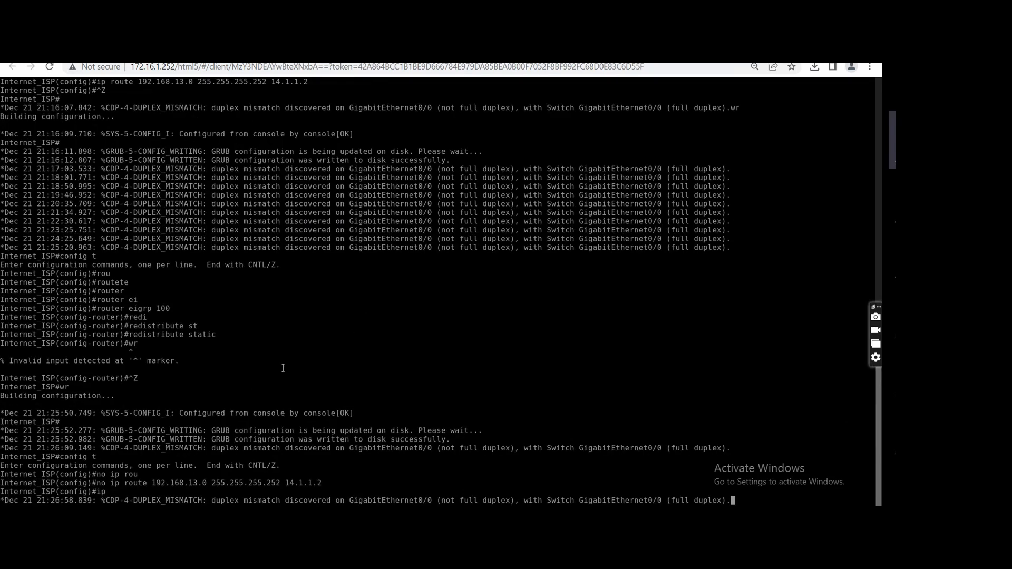
Leave configuration mode on Internet_ISP and review its running configuration for interface addresses, EIGRP settings and static routes.
key("Return")
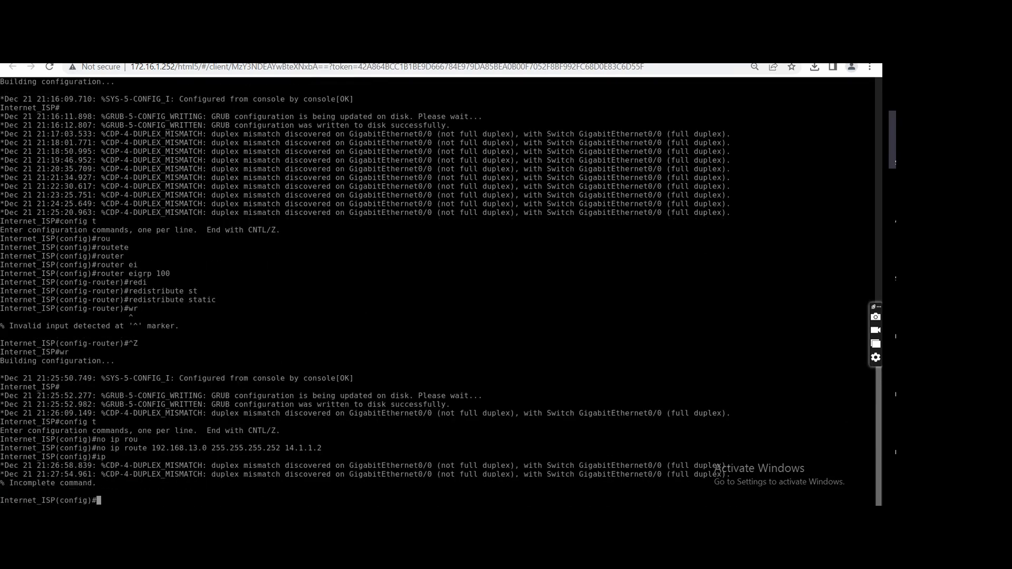
key("ctrl+z")
type("sh run")
key("Tab")
key("Return")
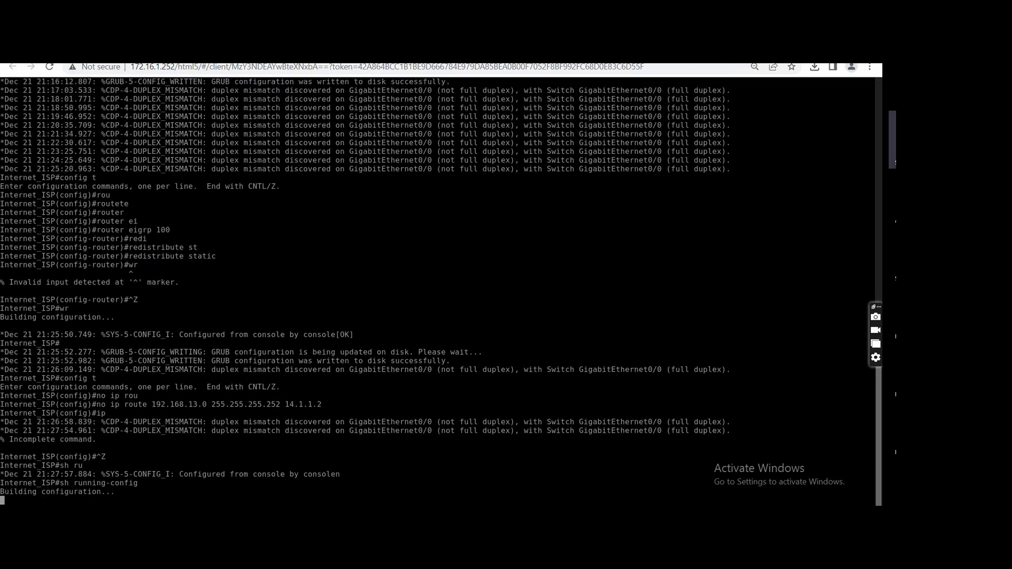
key("space")
key("space")
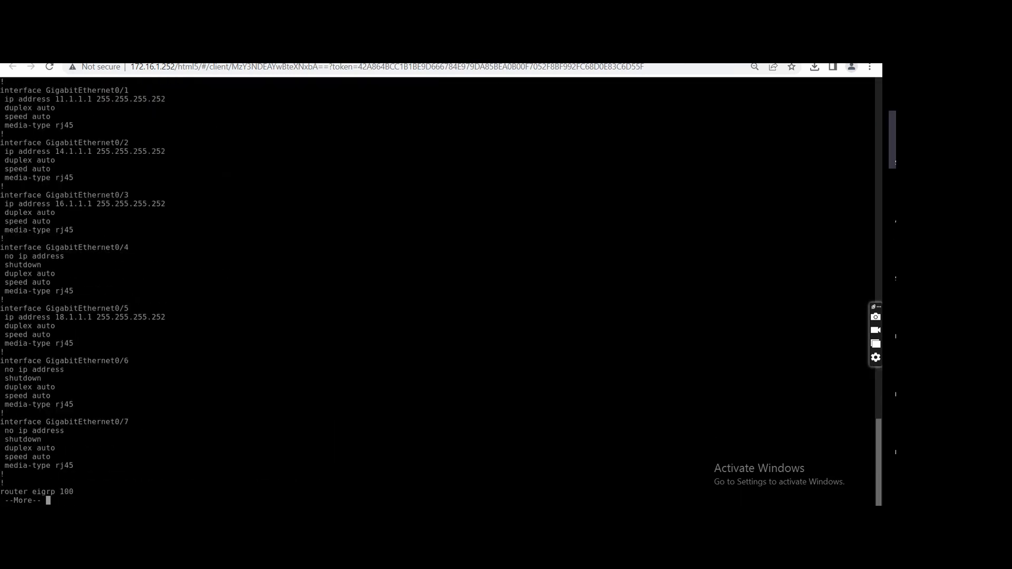
key("space")
key("space")
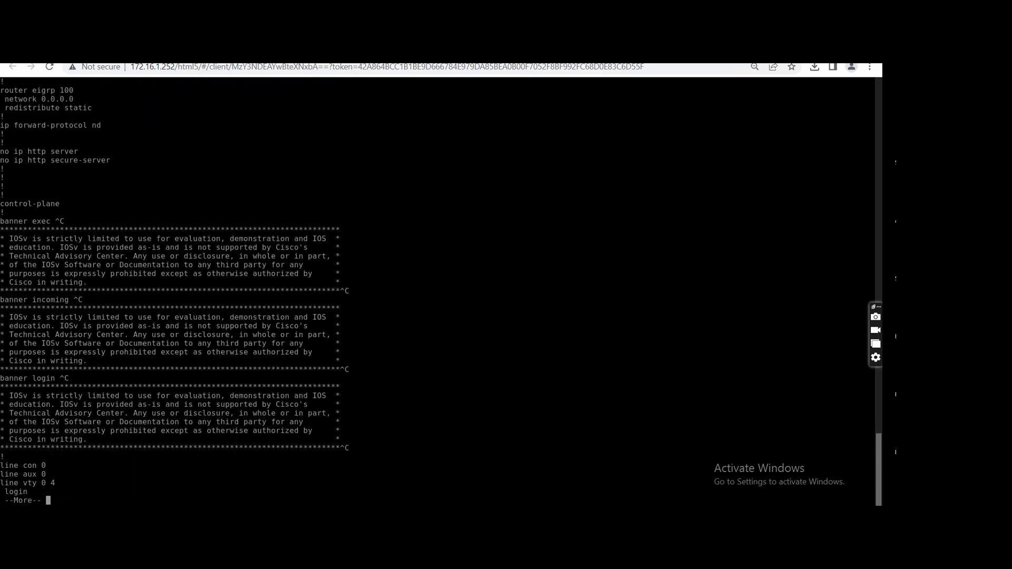
key("space")
key("BackSpace")
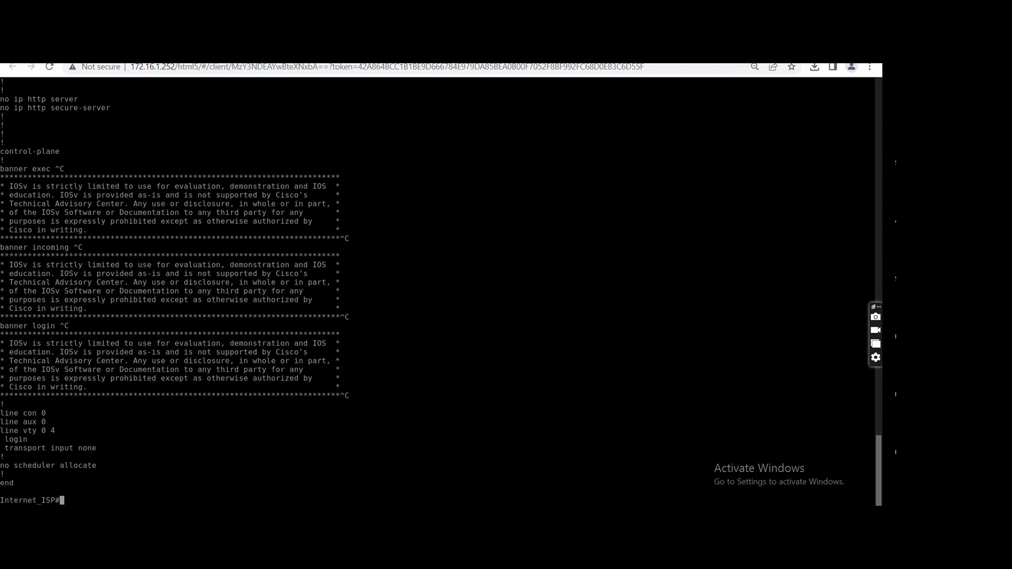
Enter global configuration on Internet_ISP and begin an ip route command without a destination.
type("config t")
key("Return")
type("ip rou")
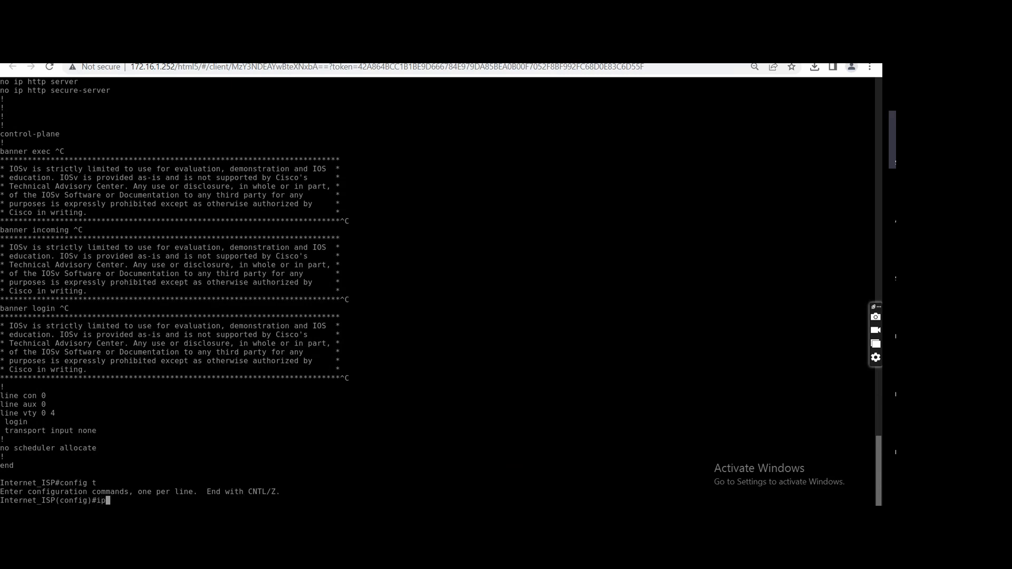
key("Tab")
type("t")
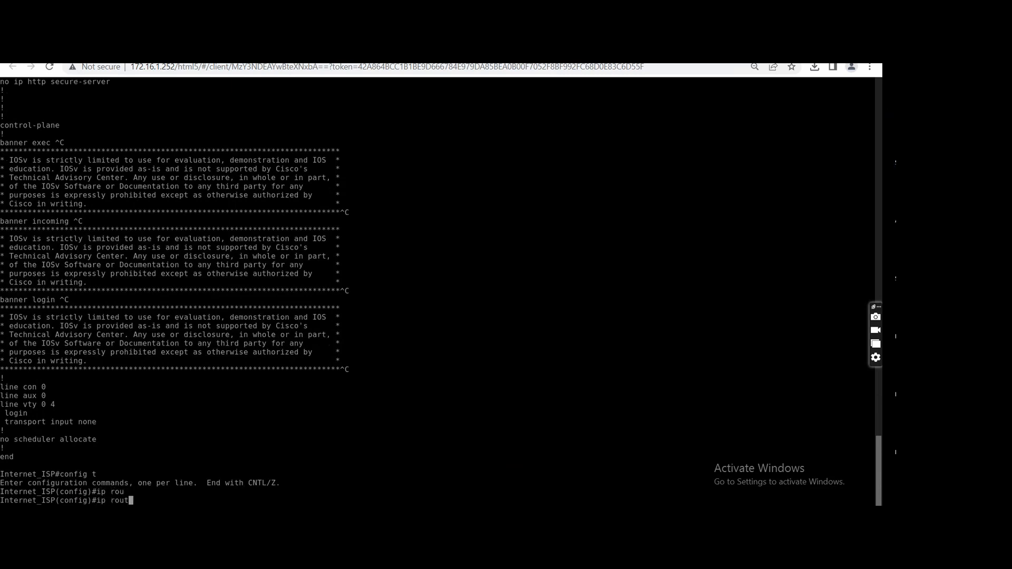
type("e")
key("Tab")
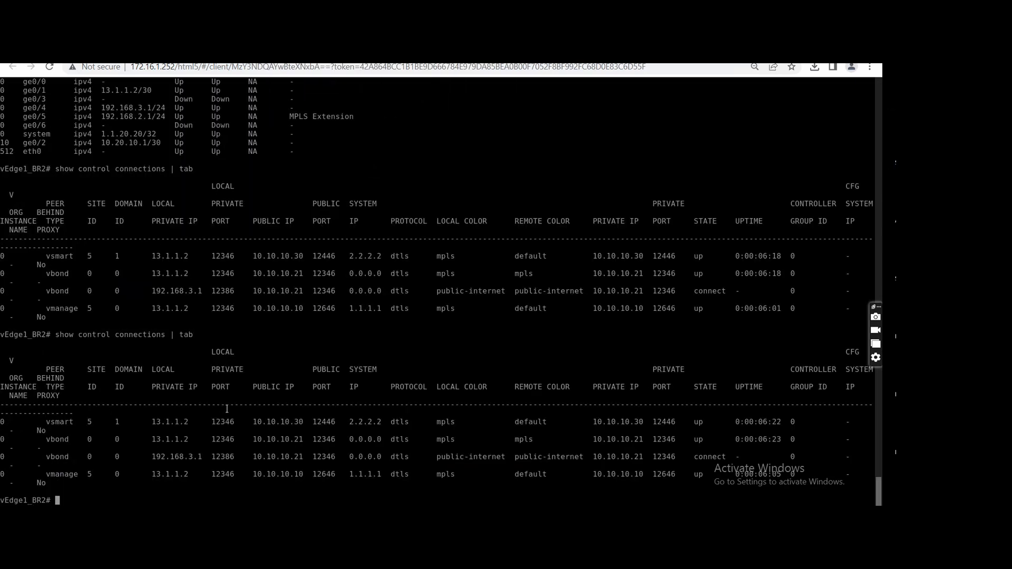
Show the interface descriptions on vEdge1_BR2 in table form to review its extension link addresses.
type("show interface description ")
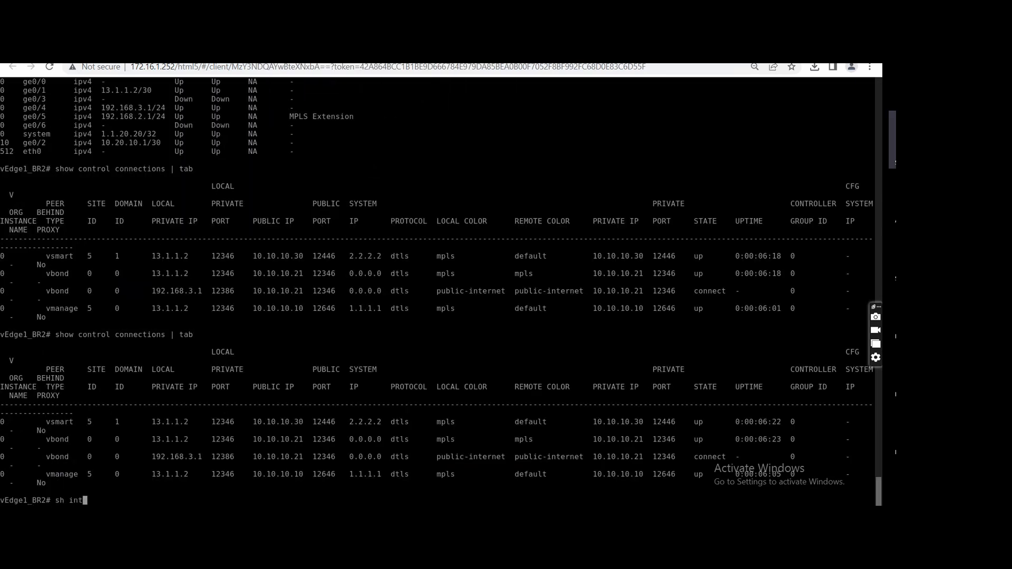
type("| tab")
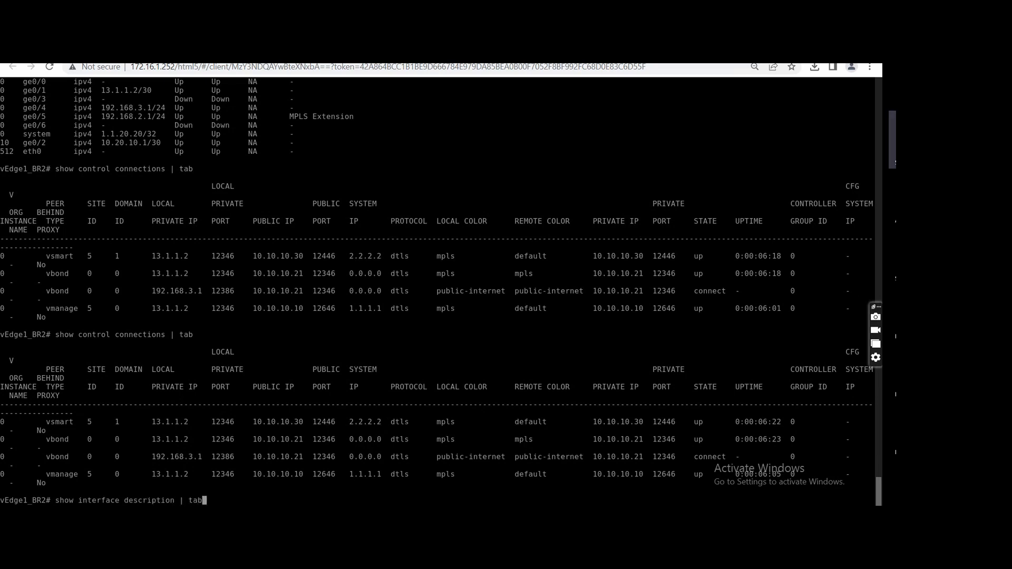
key("Return")
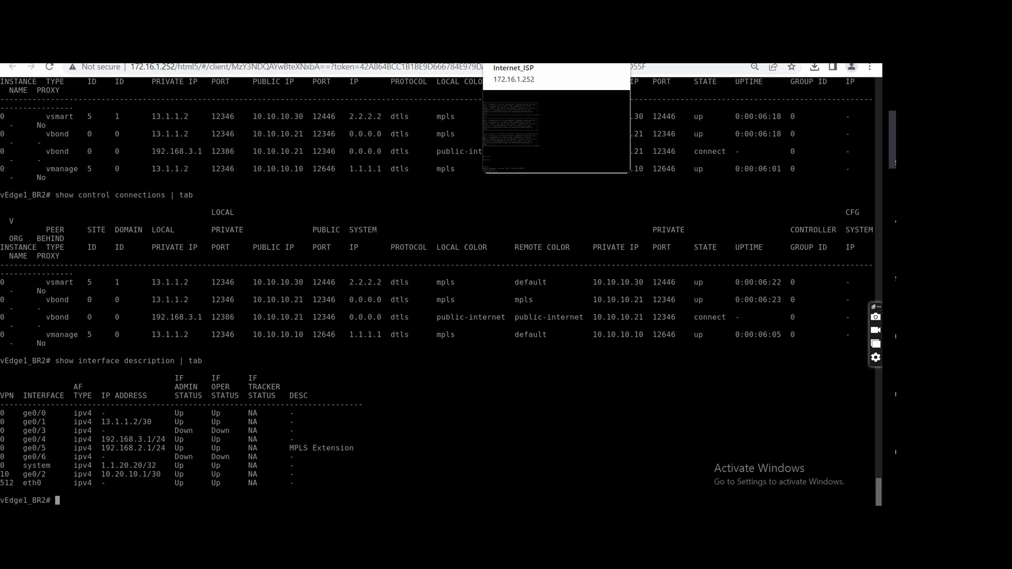
Add a static route on Internet_ISP to 192.168.3.0 255.255.255.0 through next hop 14.1.1.2.
left_click(511, 51)
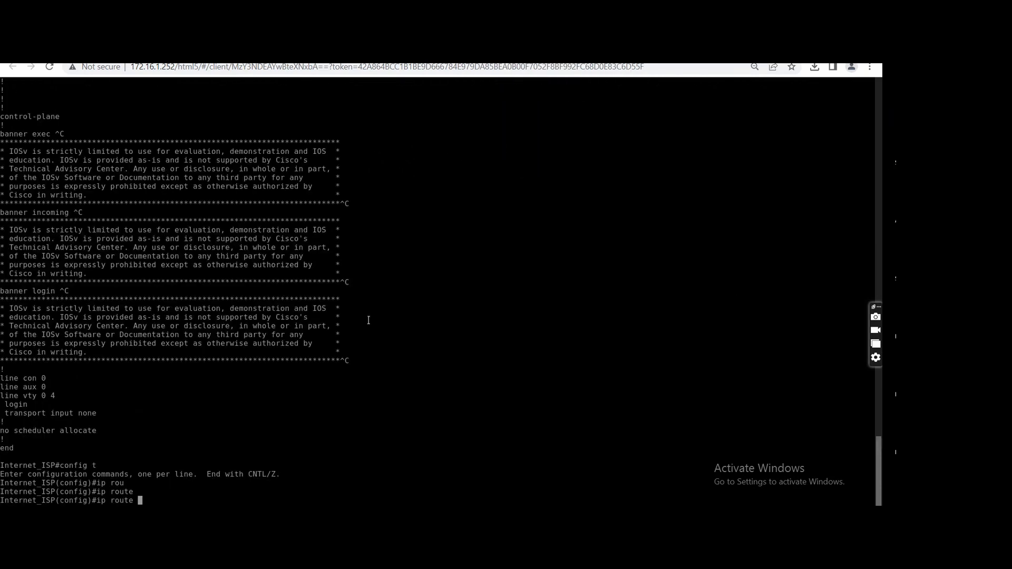
type("192.168.")
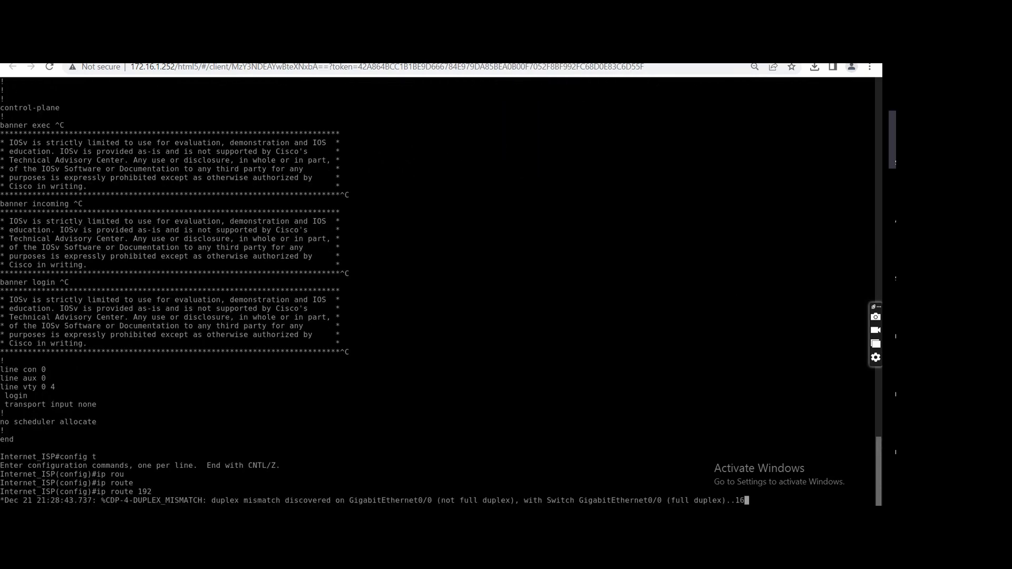
type("3.0 255.255.255.0 14.1.1.2")
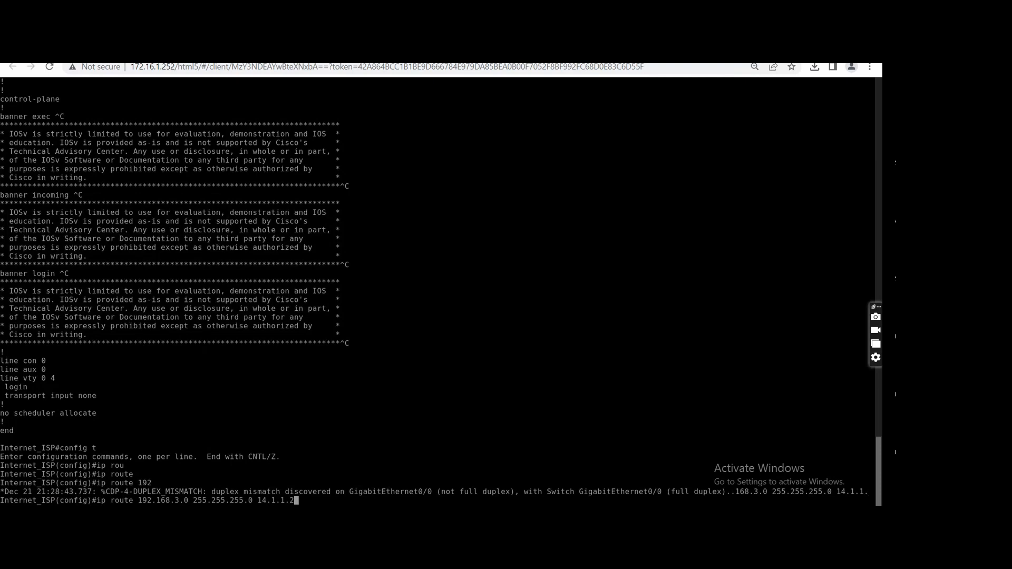
key("Down")
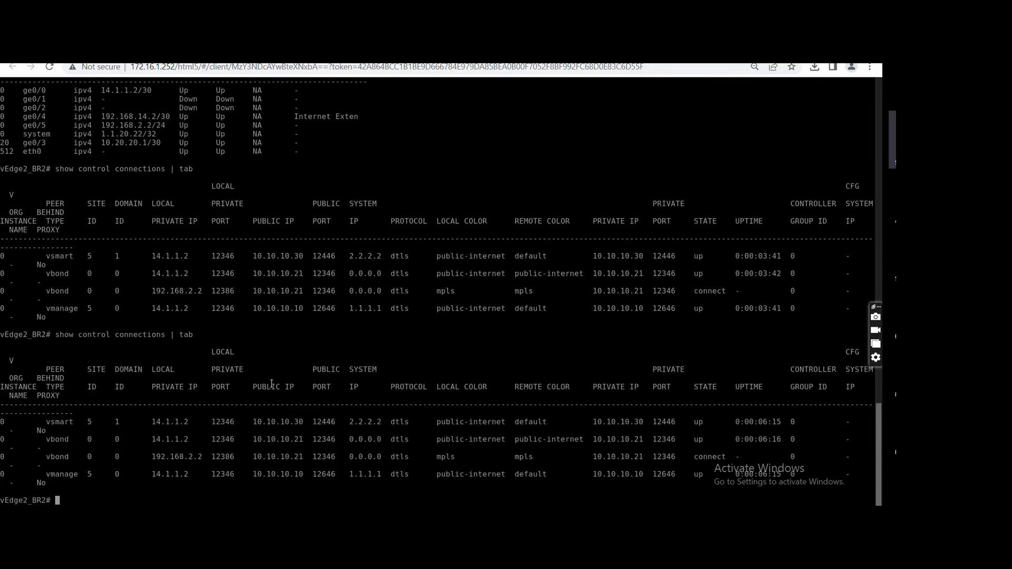
Show the interface descriptions in table form on vEdge2_BR2 and compare its extension link addresses with those of vEdge1_BR2.
type("show interface description ")
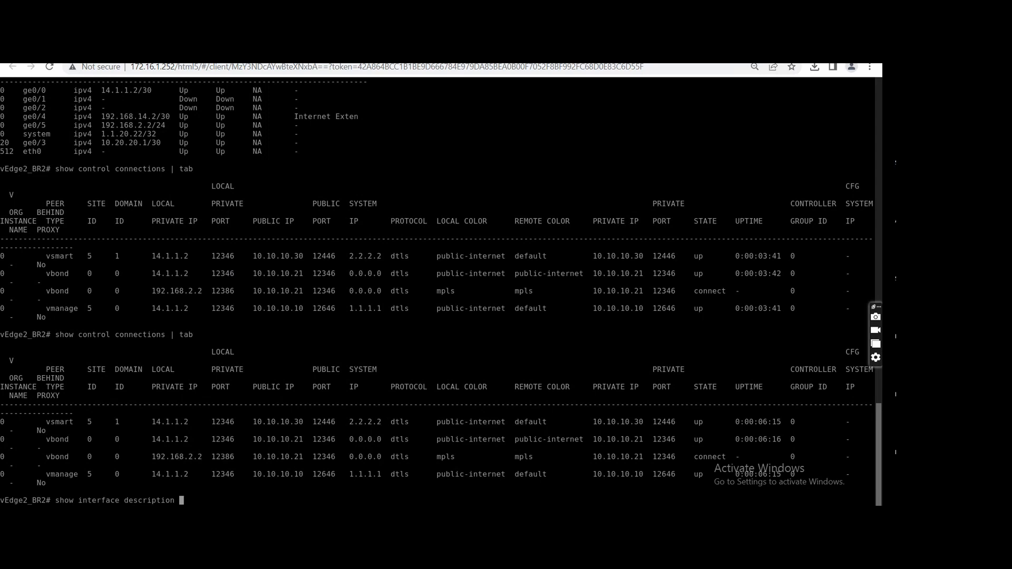
type("| tab")
key("Return")
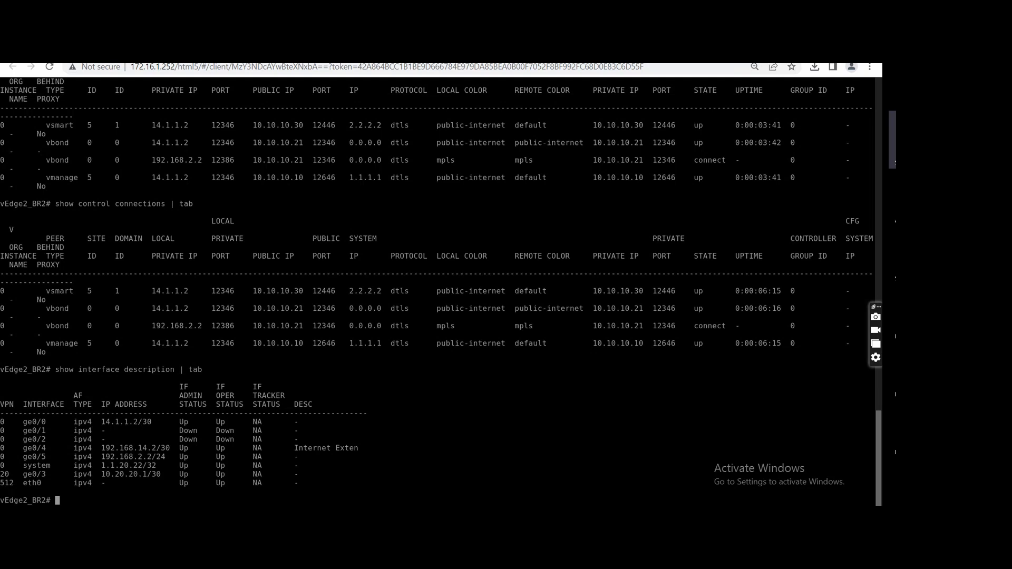
left_click(363, 53)
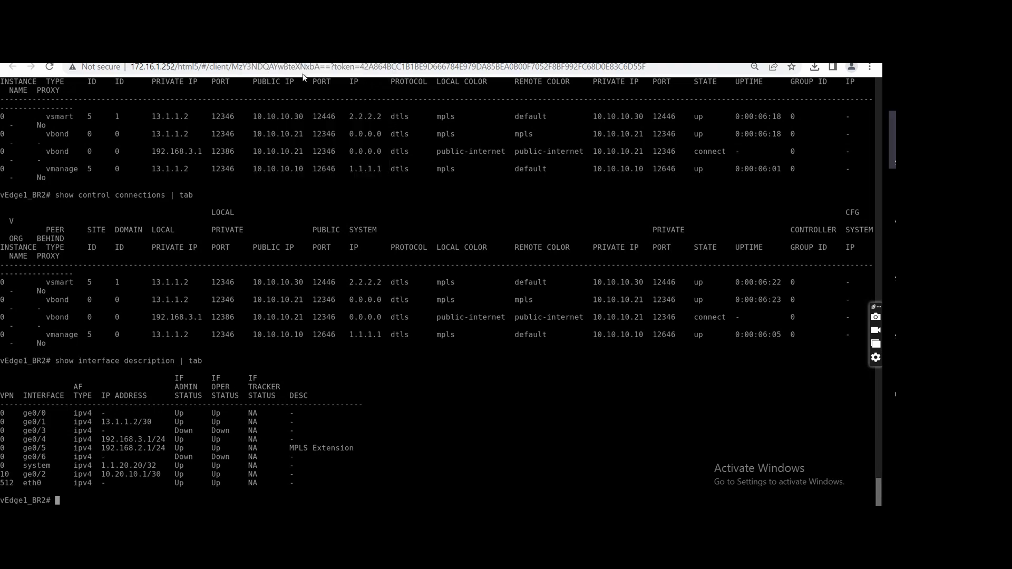
left_click(306, 54)
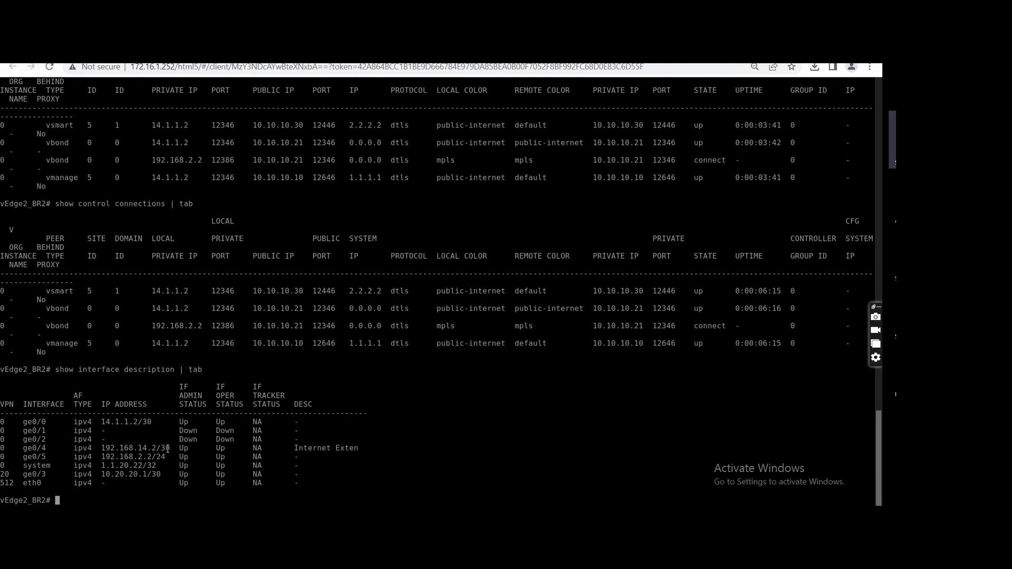
Enter configuration mode on vEdge2_BR2 and open interface ge0/4 under VPN 0.
type("cnf")
key("BackSpace")
key("BackSpace")
type("onfig t")
key("Return")
type("vpn o")
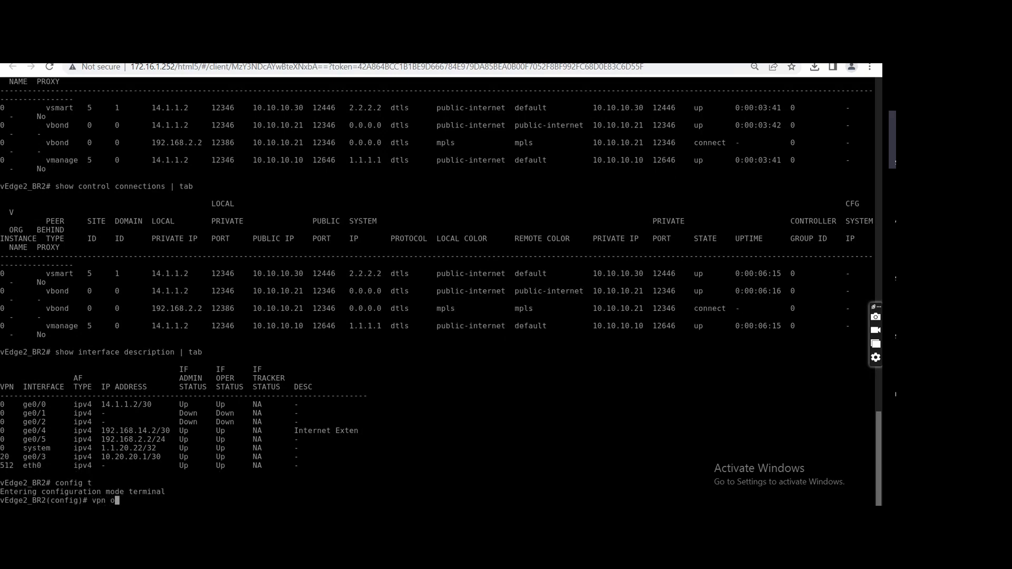
key("Return")
type("interface ")
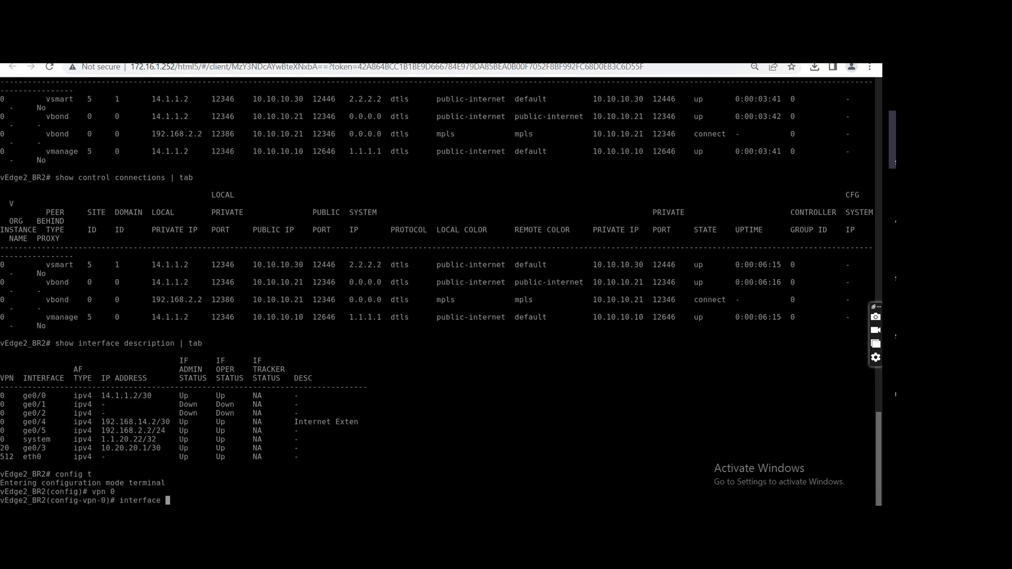
type("ge0/4")
key("Return")
Set the ge0/4 IP address to 192.168.3.2/24, commit the change and leave configuration mode.
type("i")
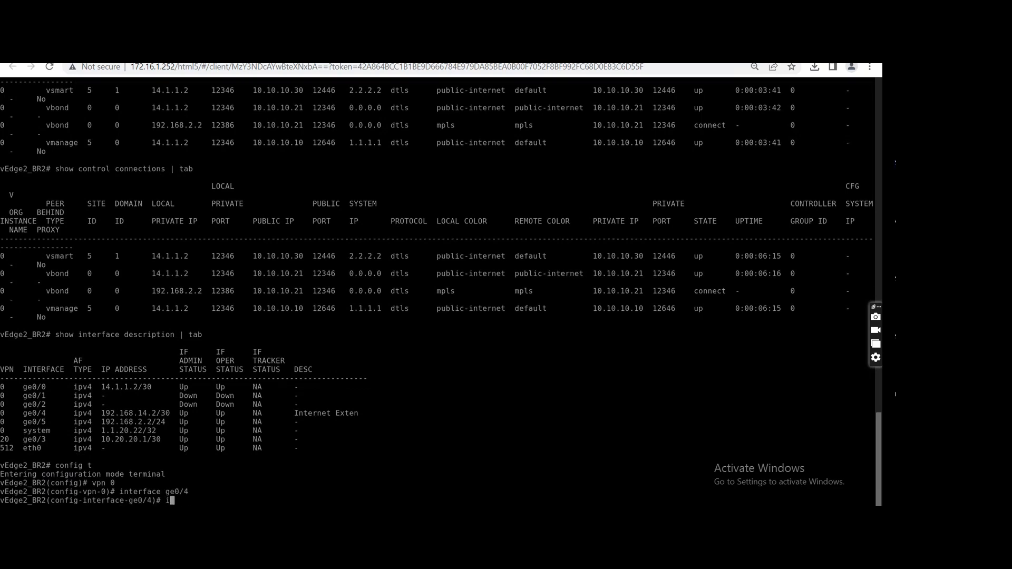
type("p address ")
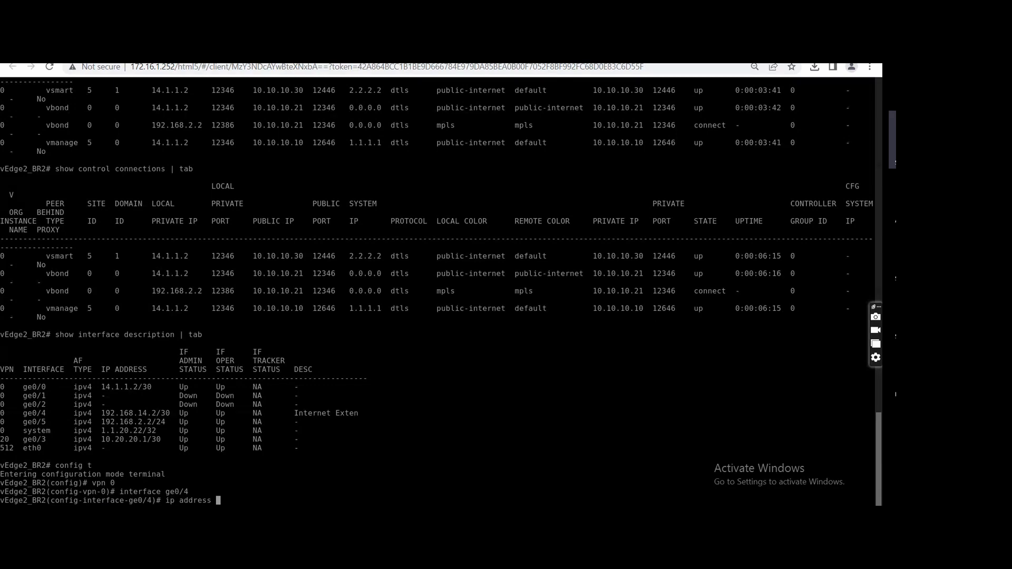
type("192.168.3.2")
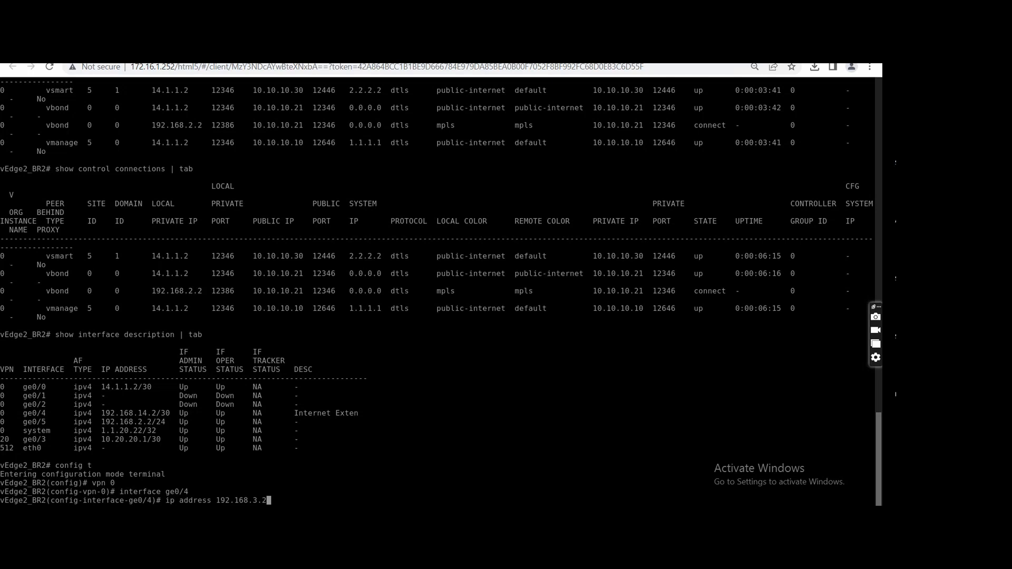
type("/24")
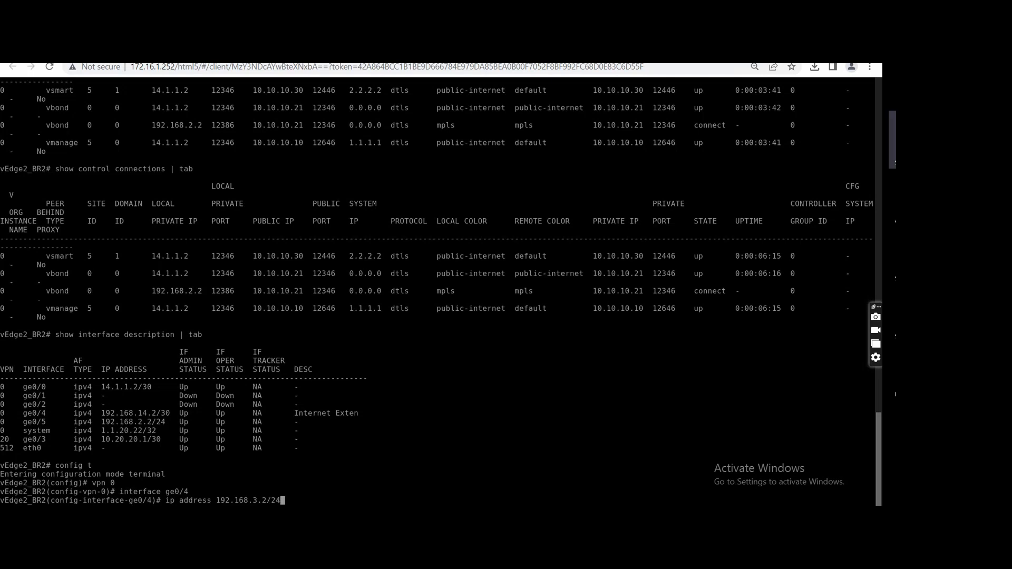
key("Return")
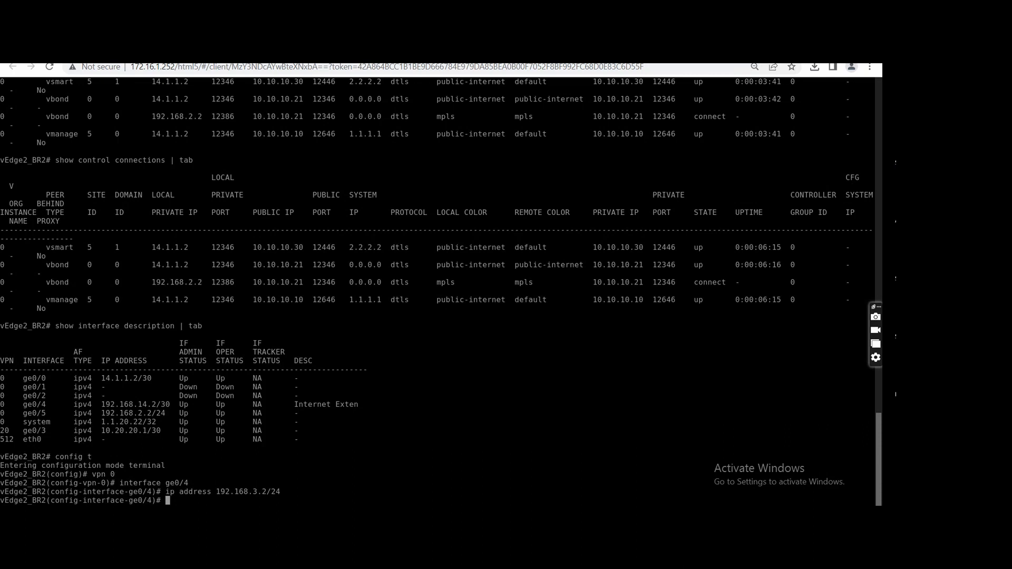
type("commit")
key("Return")
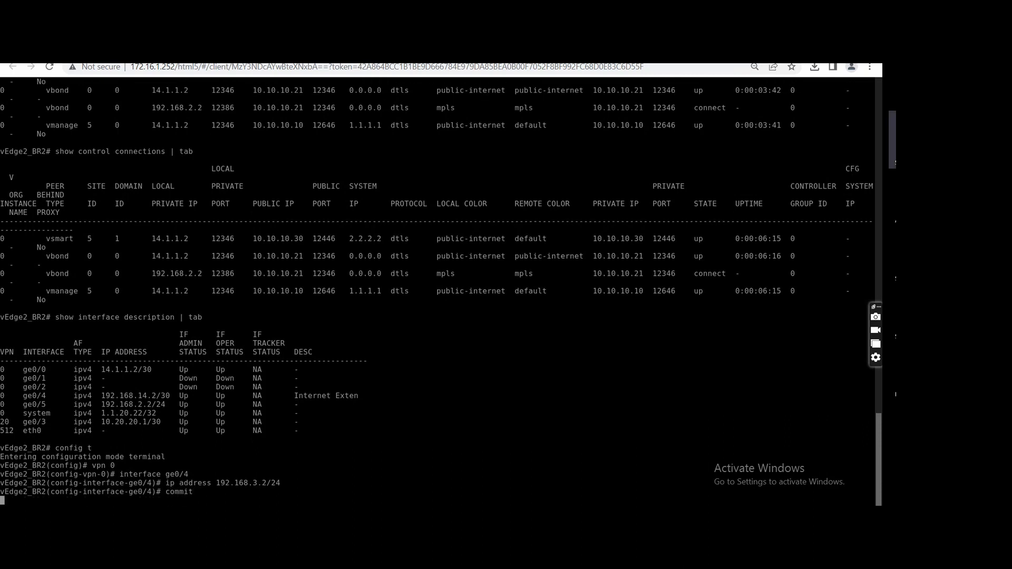
key("ctrl+z")
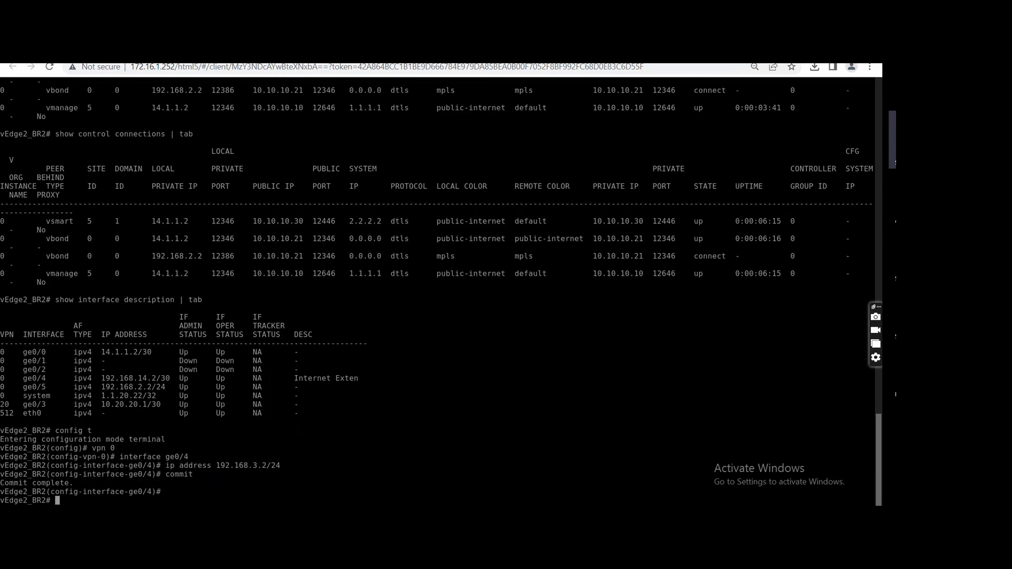
Show the control connections on vEdge2_BR2 in table form twice to check the state of each TLOC color.
type("show control connections | tab")
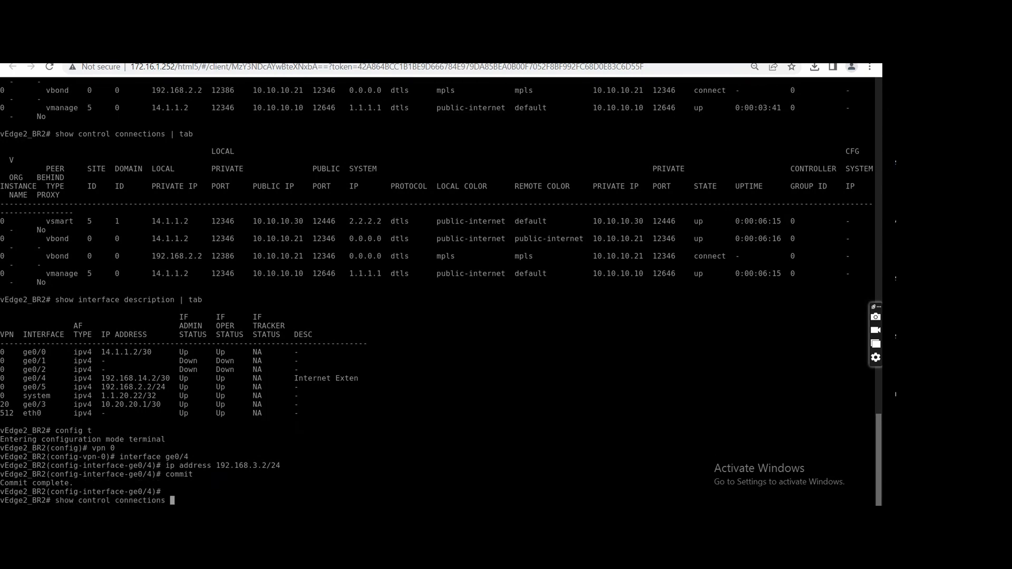
key("Return")
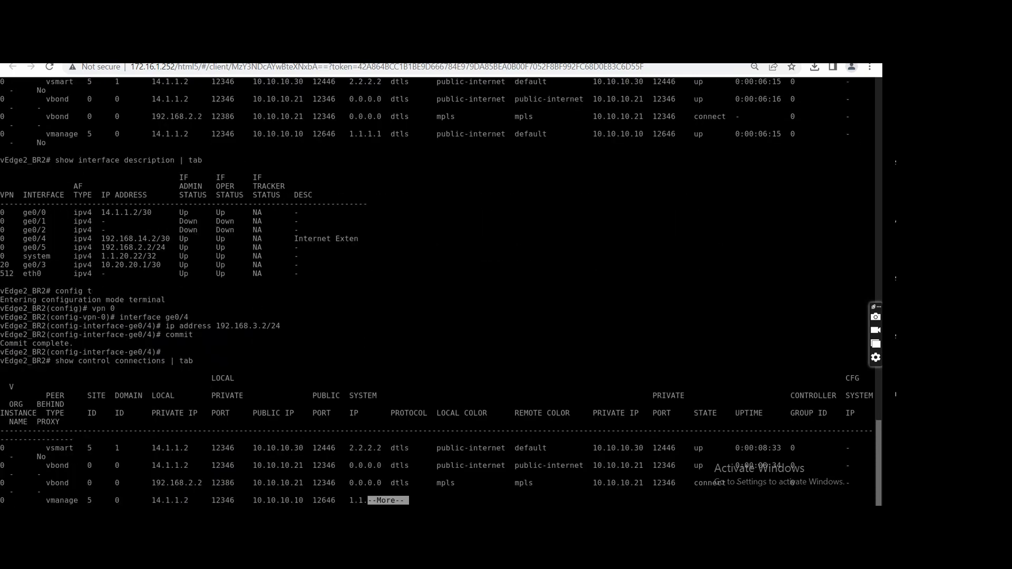
key("space")
key("q")
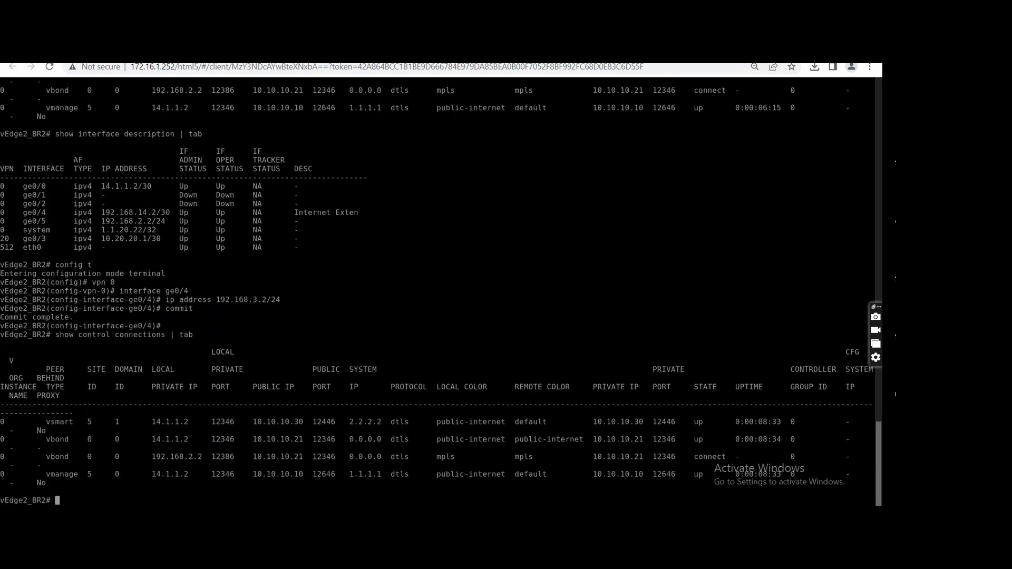
key("Up")
key("Return")
key("space")
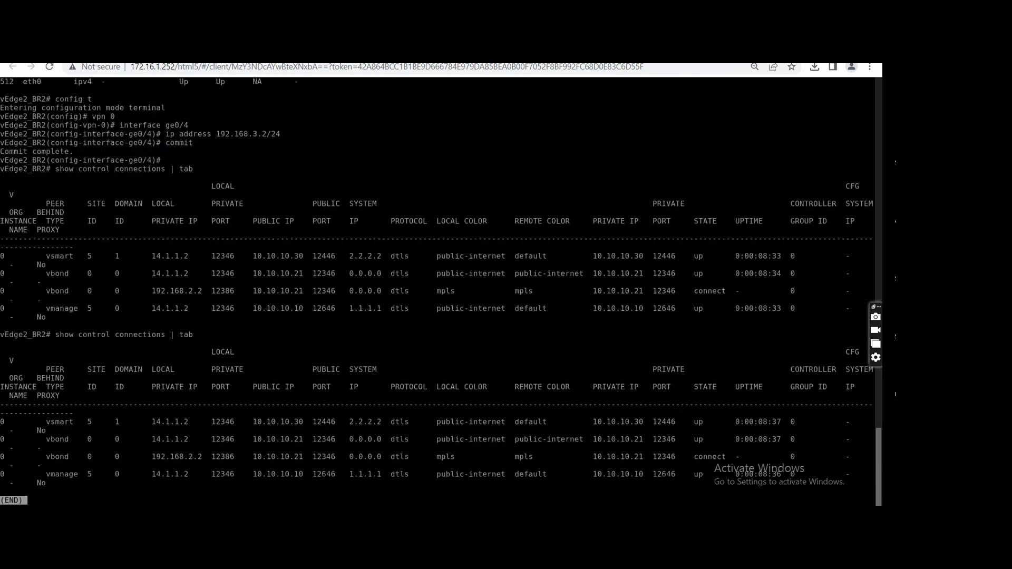
key("q")
Switch to the vEdge1_BR2 console and show its ARP table.
left_click(311, 52)
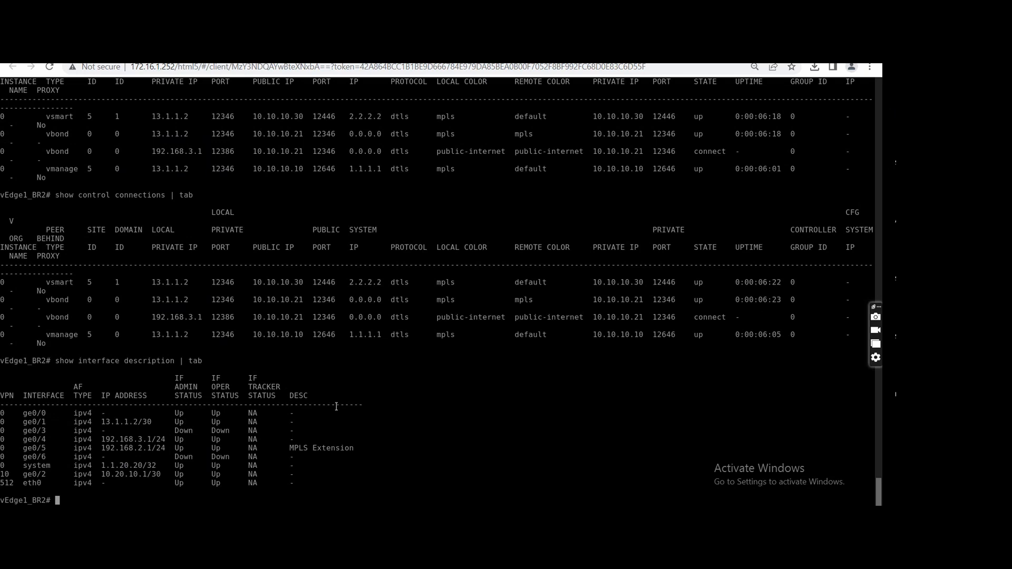
type("sh arp")
key("Return")
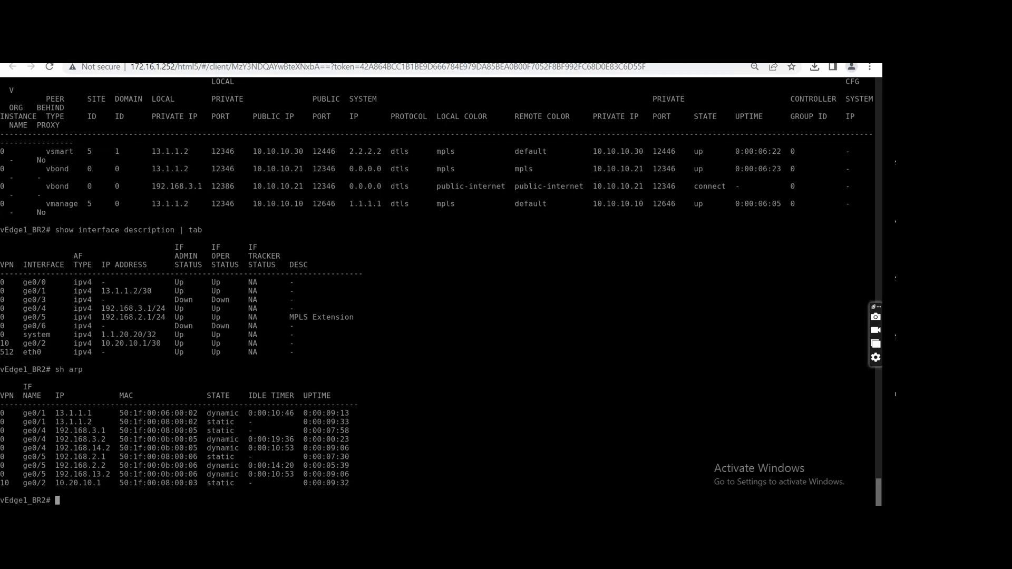
Review the vEdge1_BR2 running configuration through to its end, checking the VPN 0 interfaces and default routes.
type("show running-config")
key("Return")
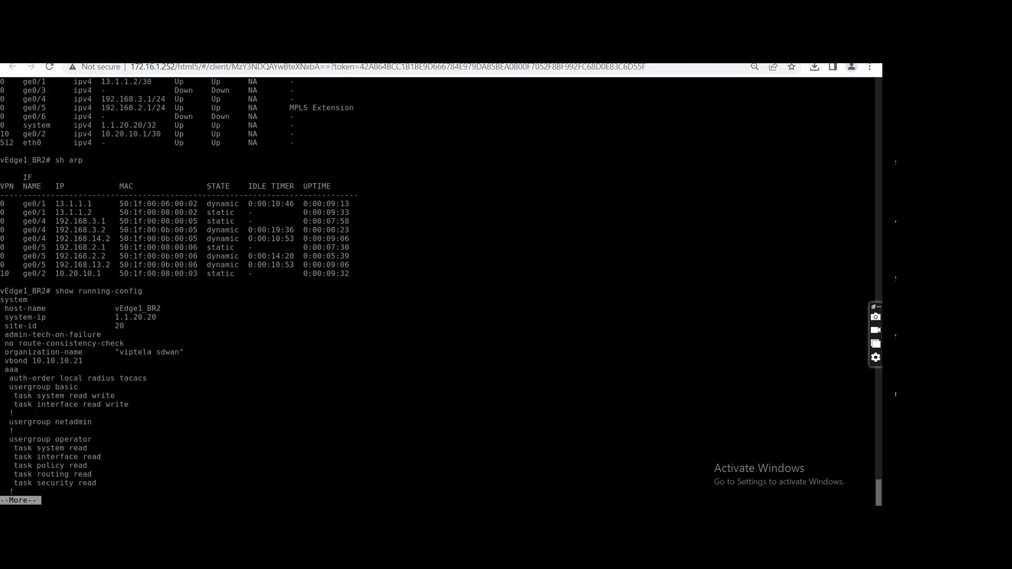
key("space")
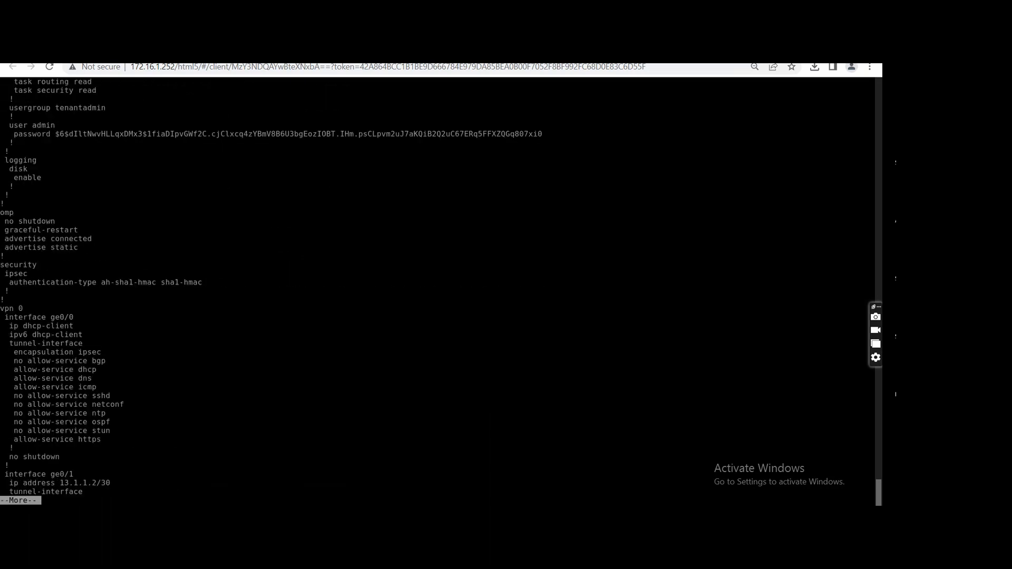
key("space")
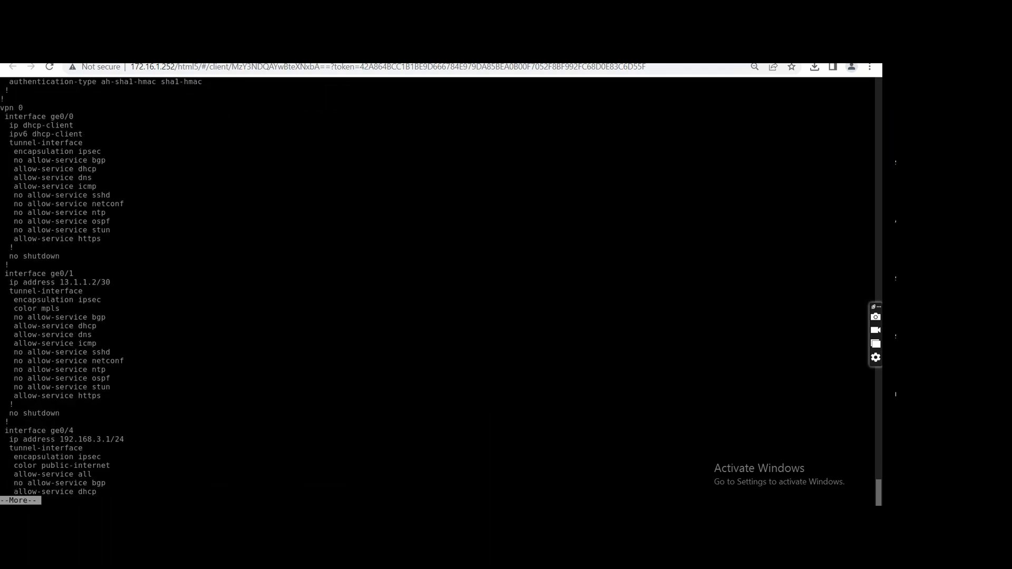
key("space")
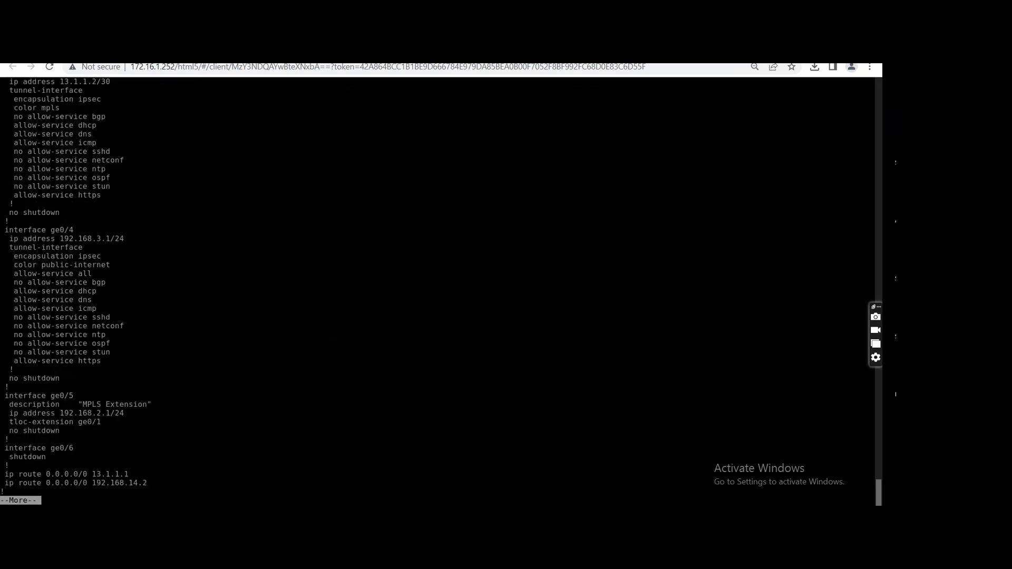
key("space")
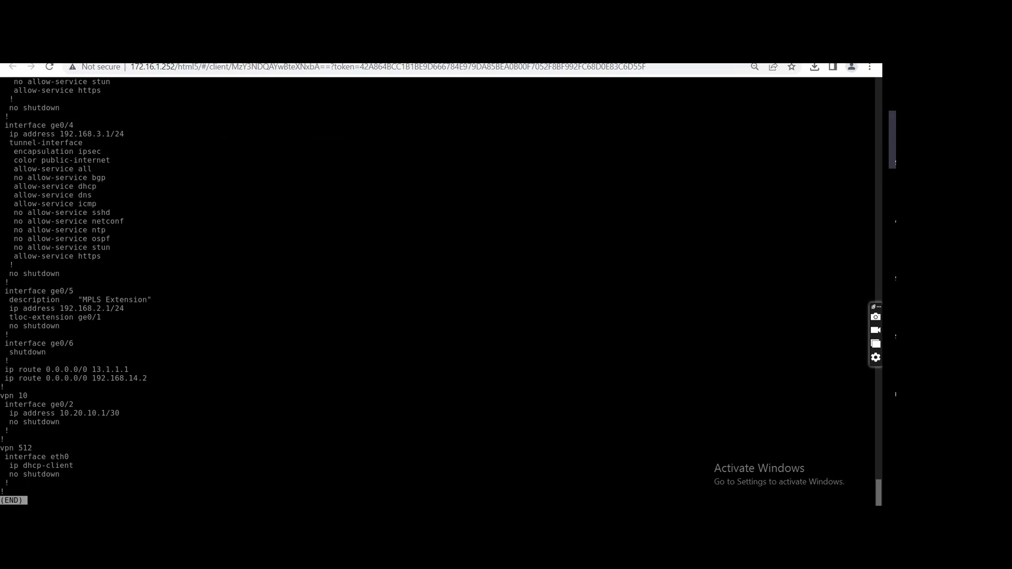
key("q")
Enter configuration mode on vEdge1_BR2 and try to remove the 0.0.0.0/0 route via 192.168.14.2 at the global level.
type("config t")
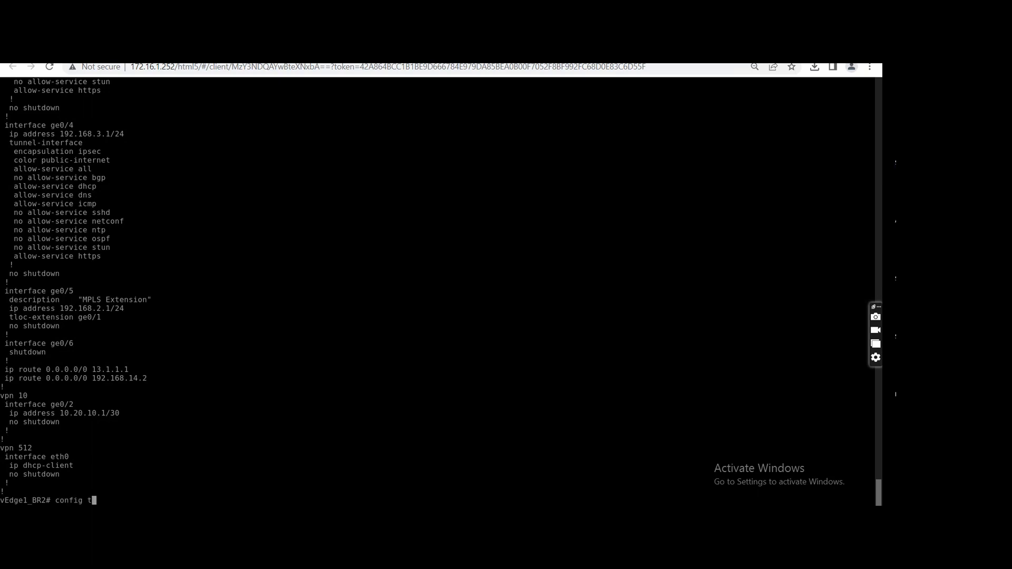
key("Return")
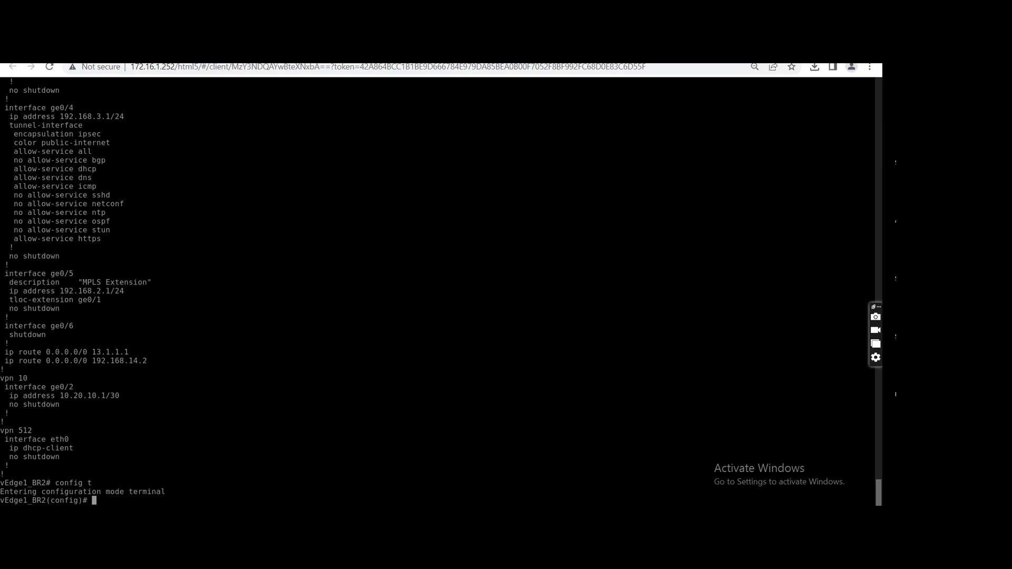
type("no ip ")
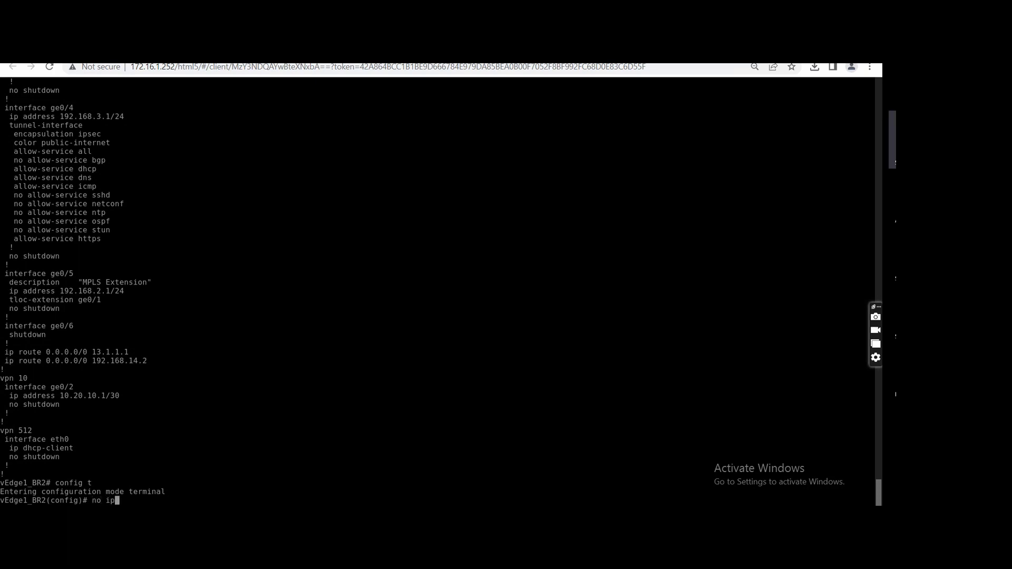
type("rou")
key("Tab")
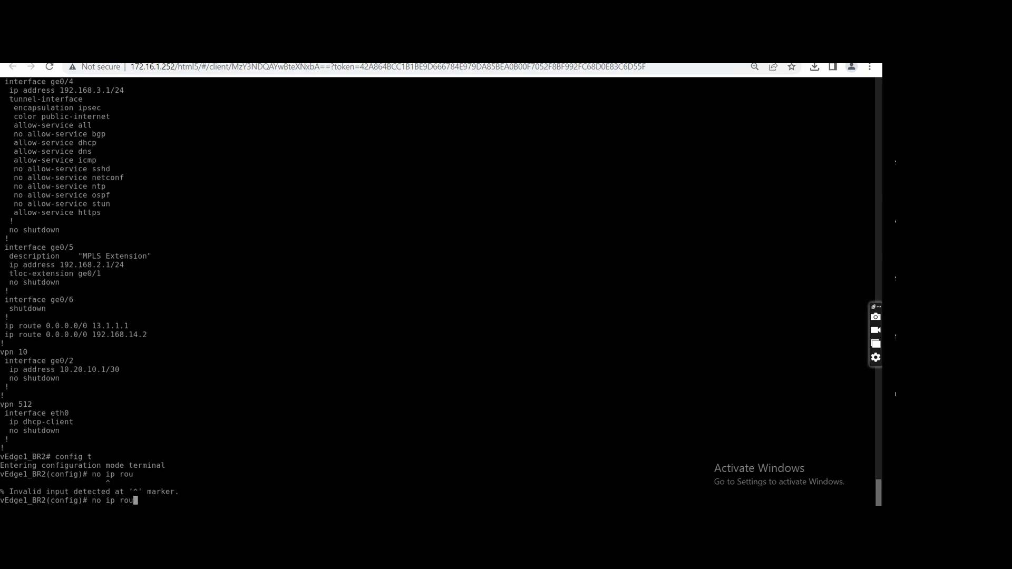
type("te 0.0.0.0/0 192.168")
type(".14.2")
key("Return")
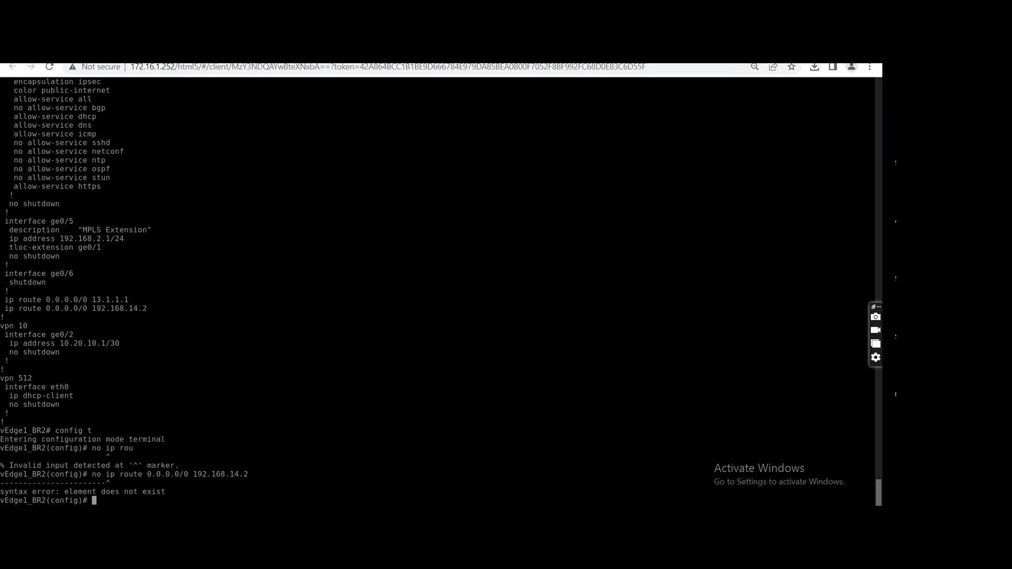
Enter VPN 0 configuration on vEdge1_BR2 and remove the 0.0.0.0/0 route via 192.168.14.2.
type("vpn 0")
key("Return")
type("no ")
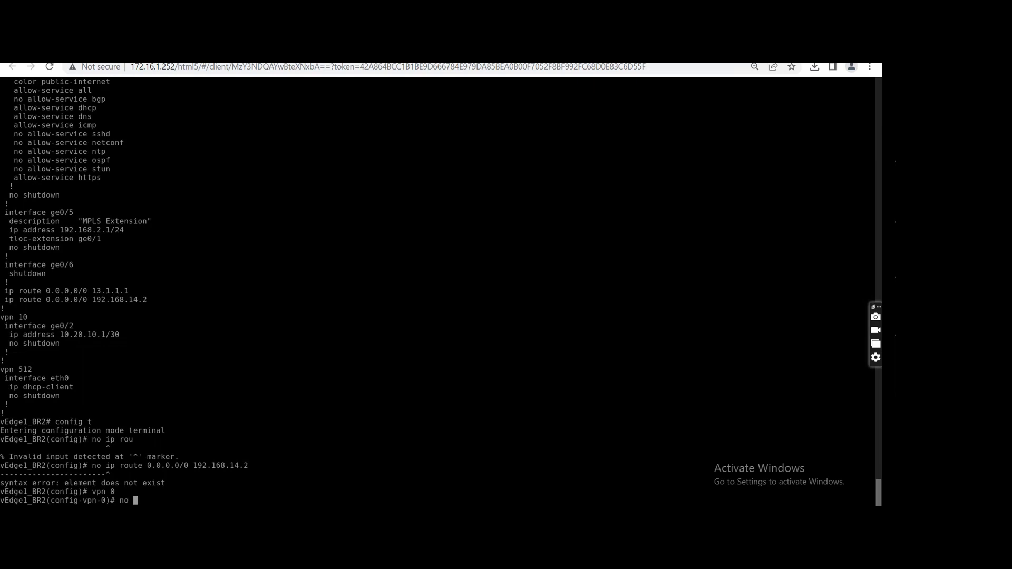
type("ip route 0.0.0.0/0 192.168.14.2")
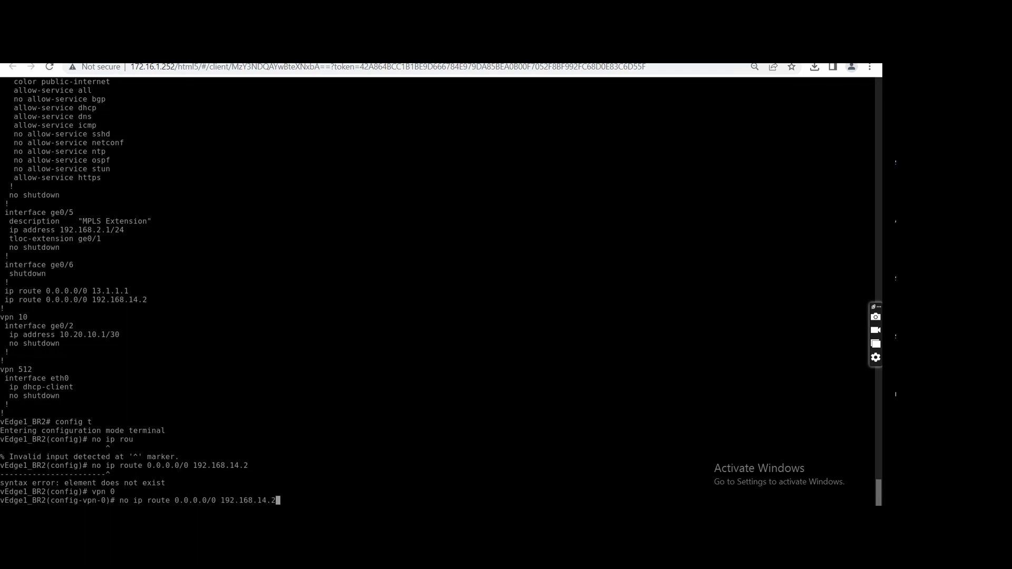
key("Return")
Begin a new IP route entry in VPN 0 and check the color of tunnel interface ge0/4 in the listed configuration.
type("ip rou")
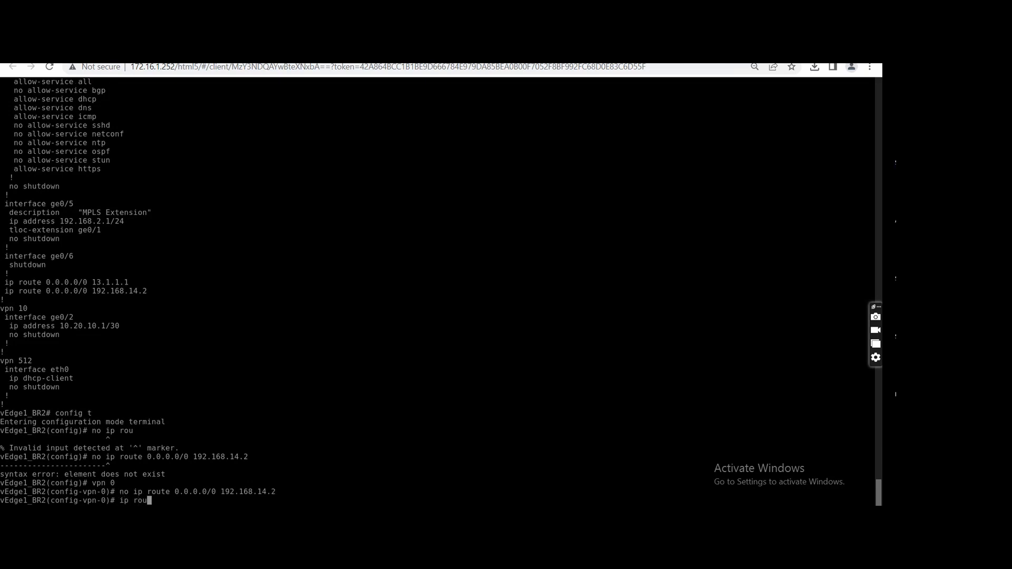
type("te")
scroll(245, 289, "up", 2)
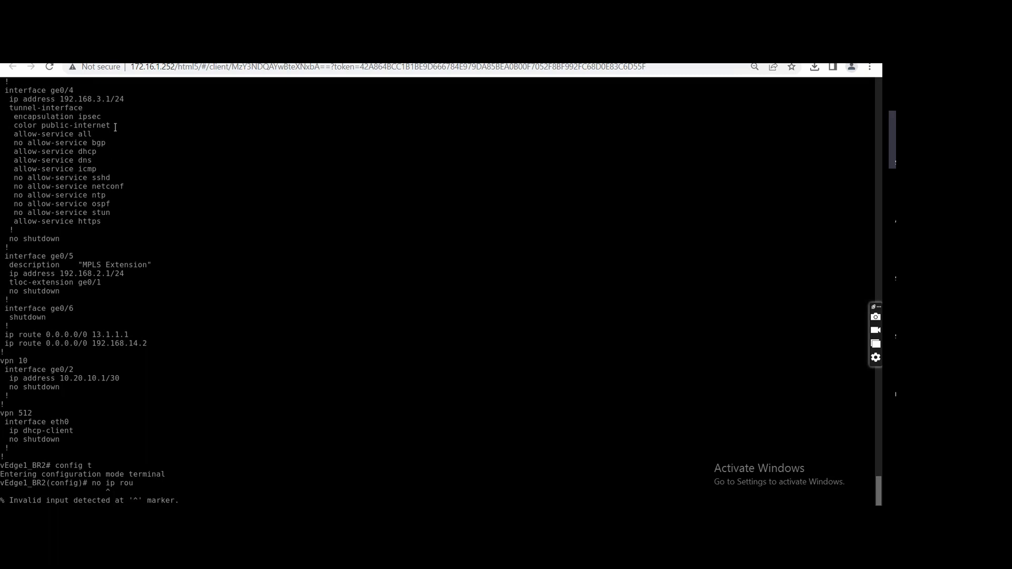
left_click_drag(114, 126, 65, 126)
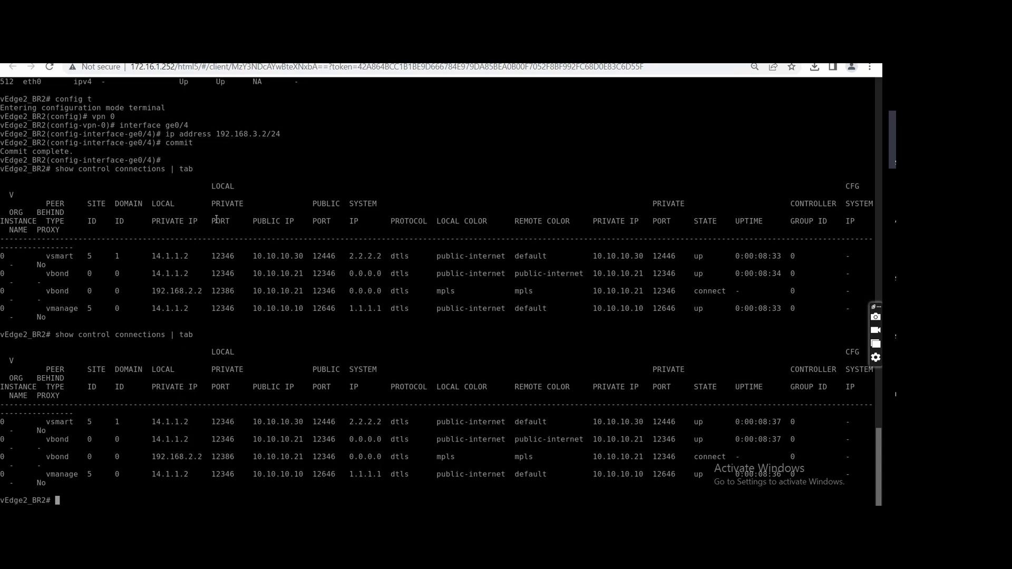
Switch to the vEdge2_BR2 console and show its interface descriptions in table form to check the ge0/4 address.
scroll(216, 220, "up", 6)
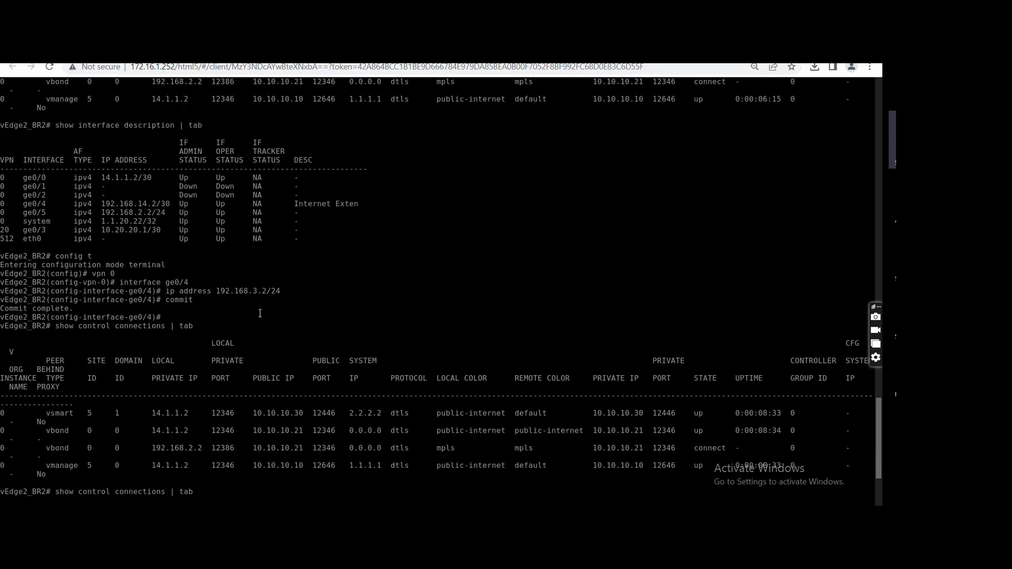
scroll(260, 313, "down", 6)
type("sh")
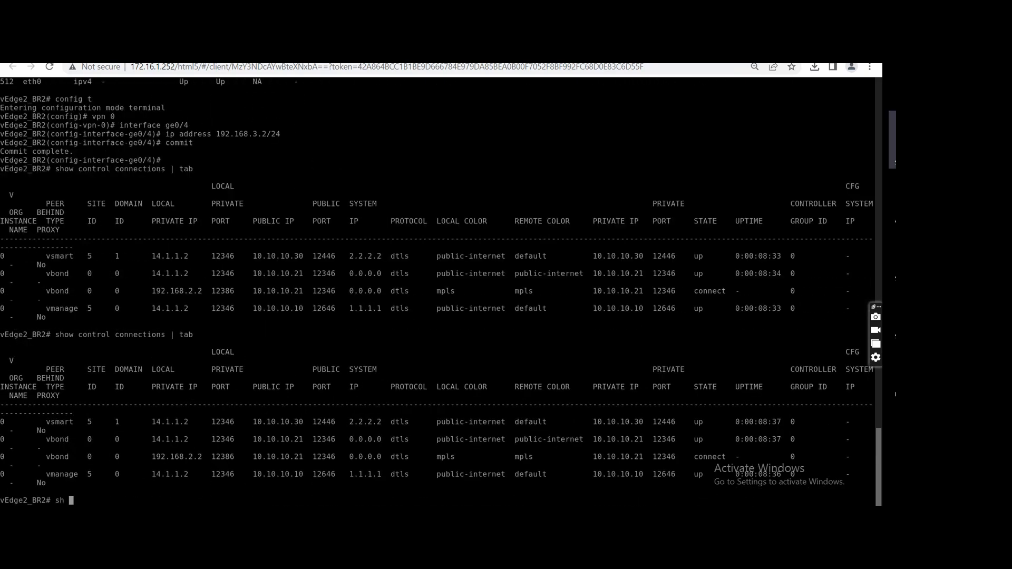
type("ow interface description | t")
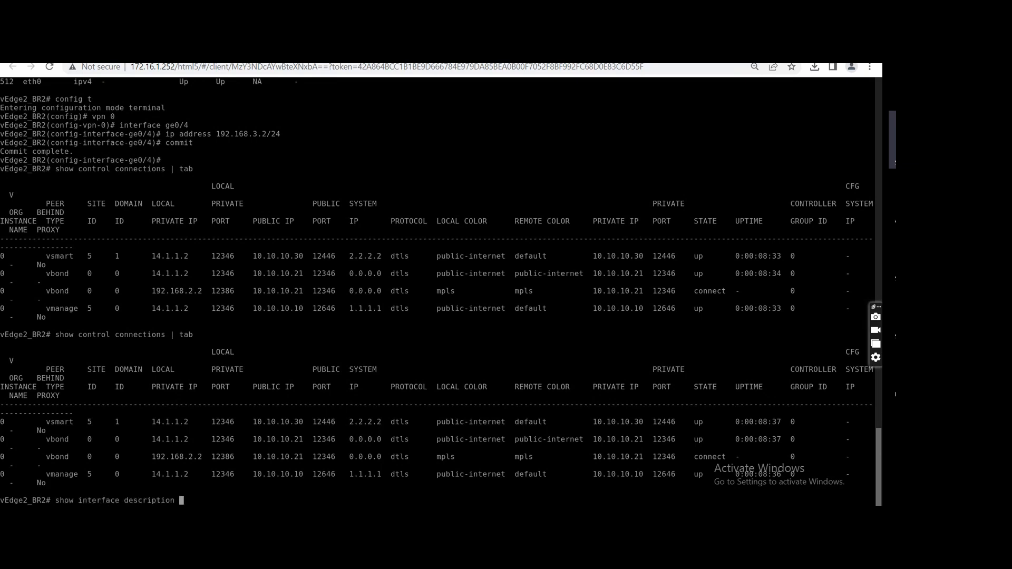
type("ab")
key("Return")
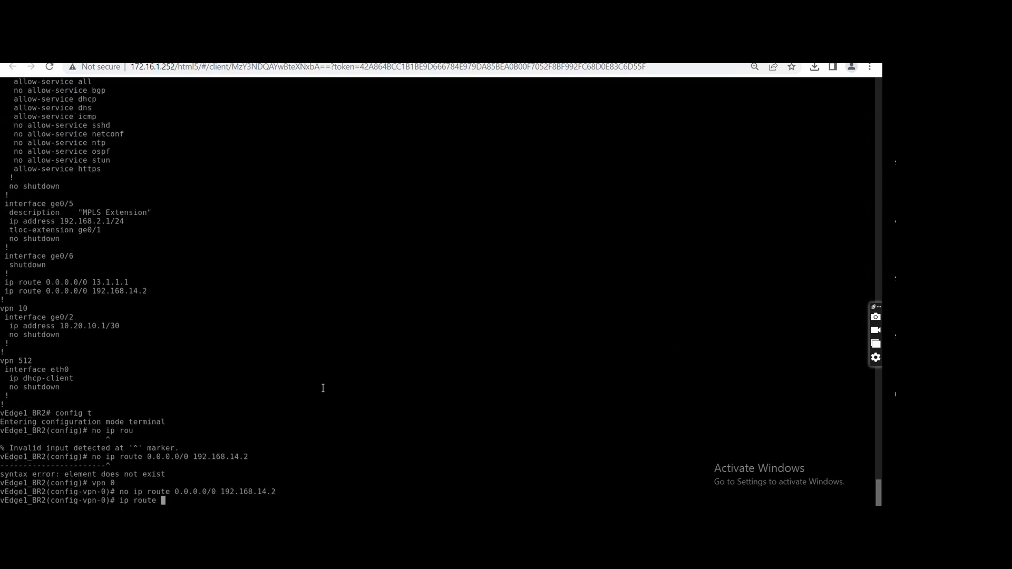
Back on vEdge1_BR2, complete the VPN 0 default route 0.0.0.0/0 via 192.168.3.2, commit it and leave configuration mode.
type("0.0.0.0/0 1")
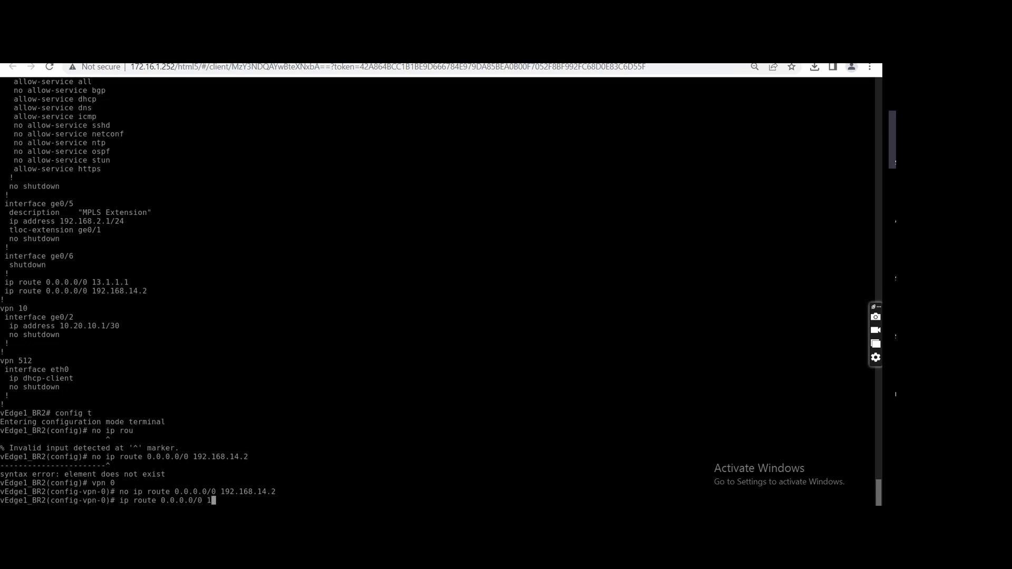
type("92.168.")
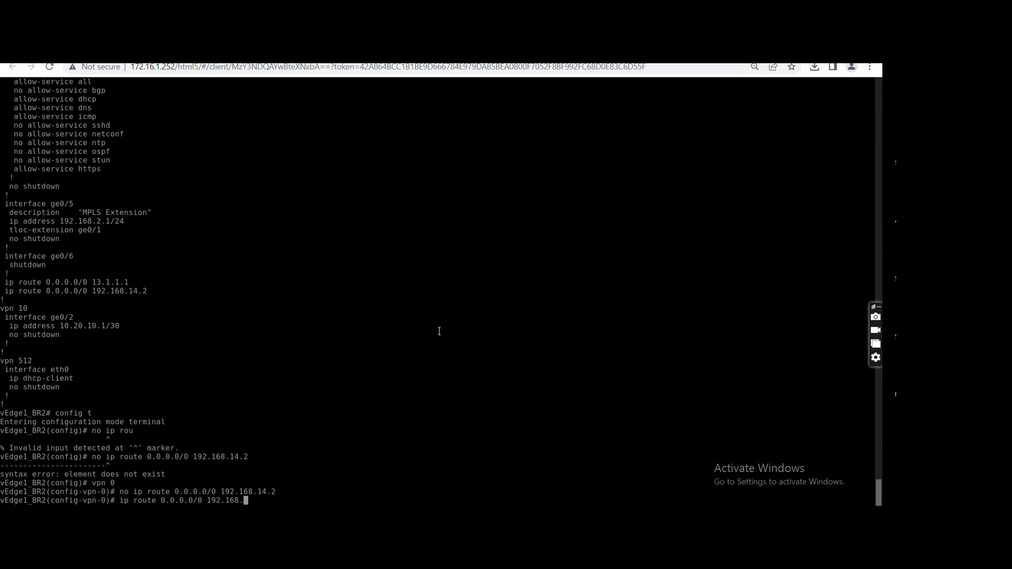
type("3.2")
key("Return")
type("commit")
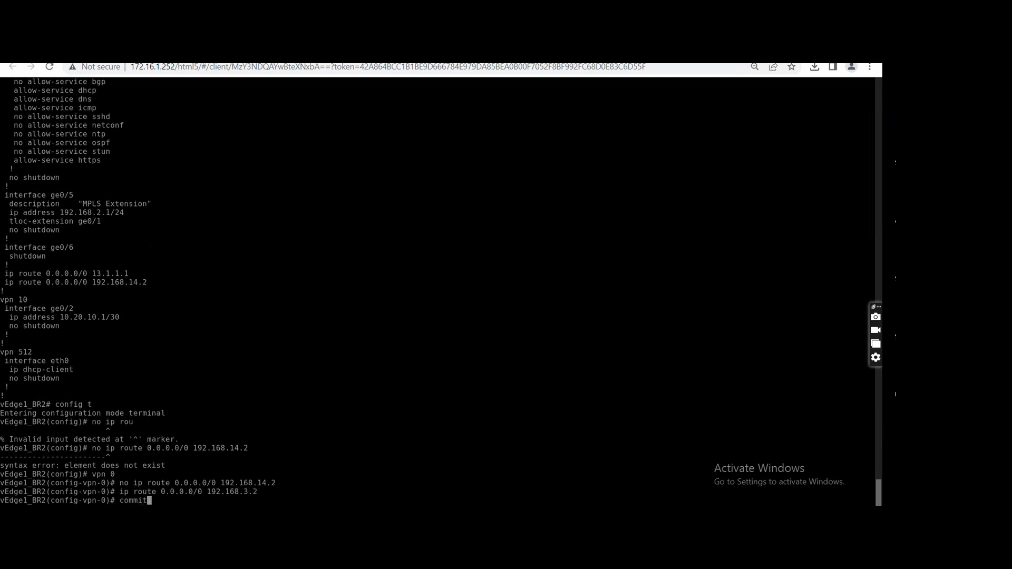
key("Return")
key("ctrl+z")
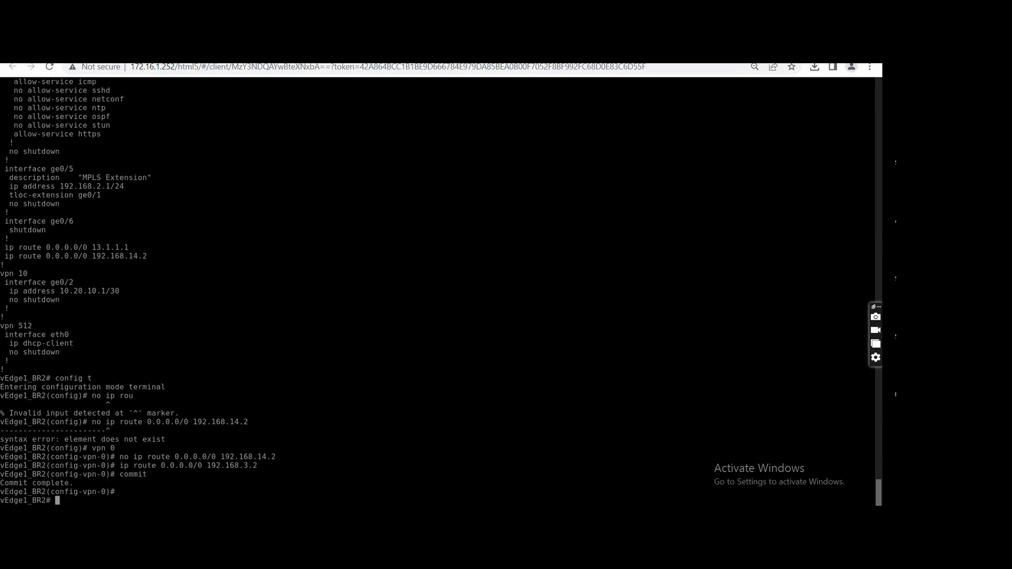
Show the control connections on vEdge1_BR2 in table form twice to check the connections over both TLOC colors.
type("show con")
type("tr")
key("Tab")
type("conn")
key("Tab")
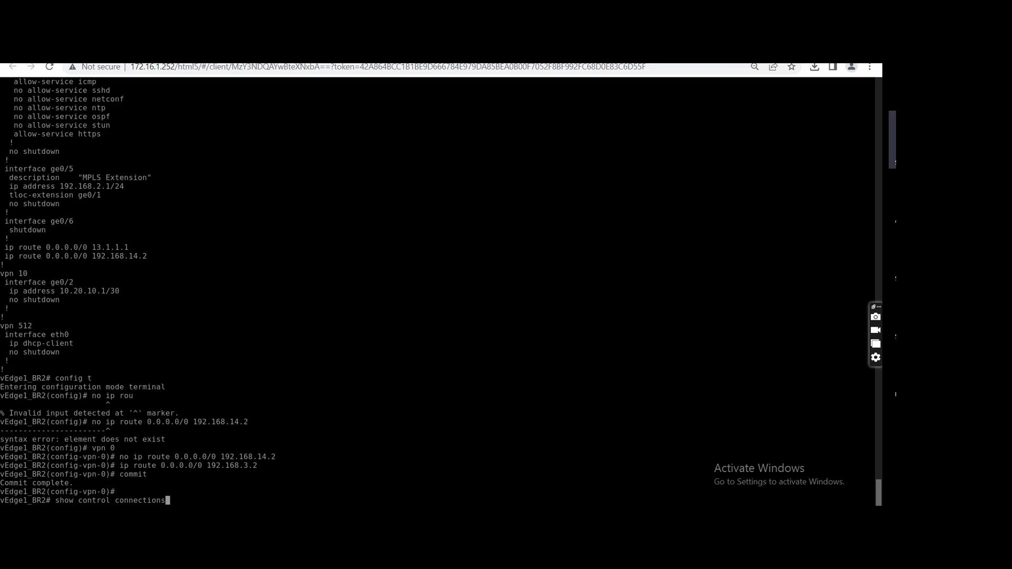
type("| tab")
key("Return")
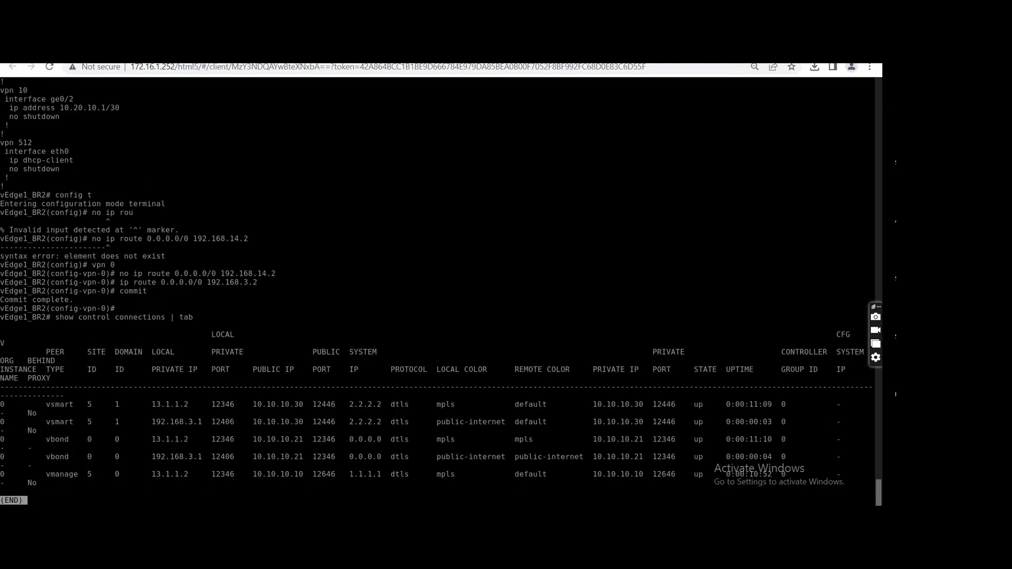
key("q")
key("Up")
key("Return")
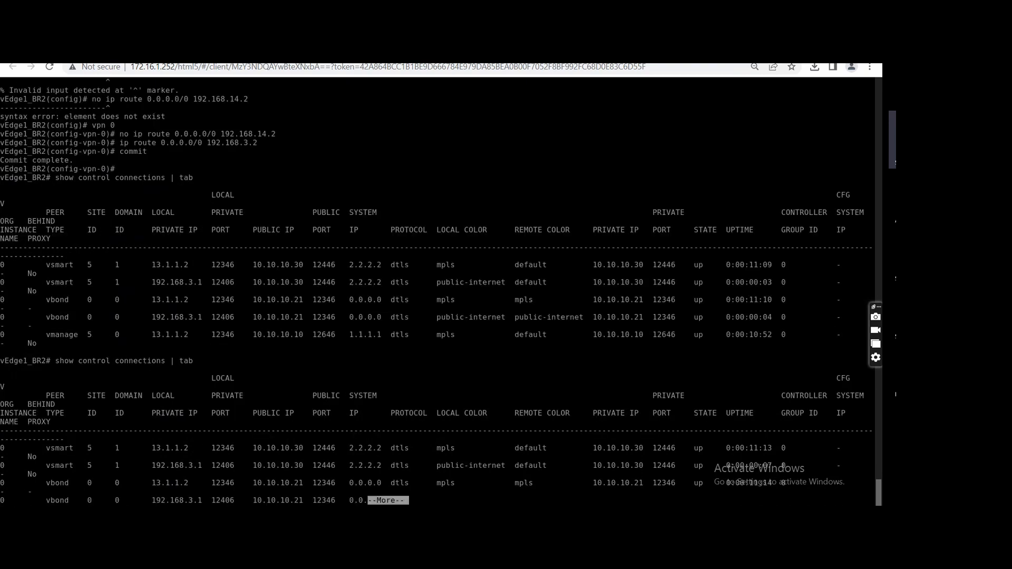
key("q")
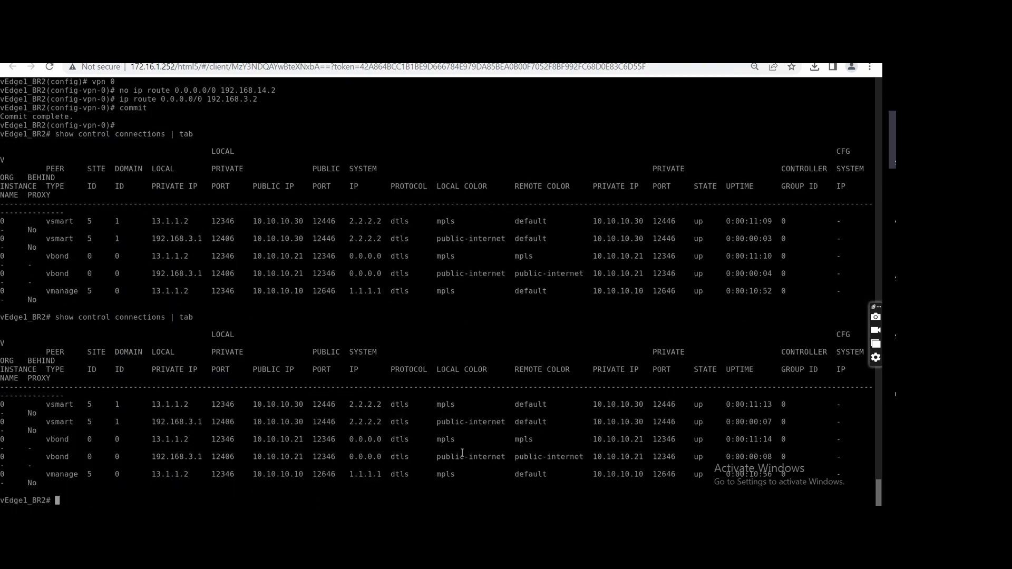
Examine the public-internet entries for vBond and vSmart and the listed peers in the vEdge1_BR2 control connections.
left_click_drag(427, 456, 593, 456)
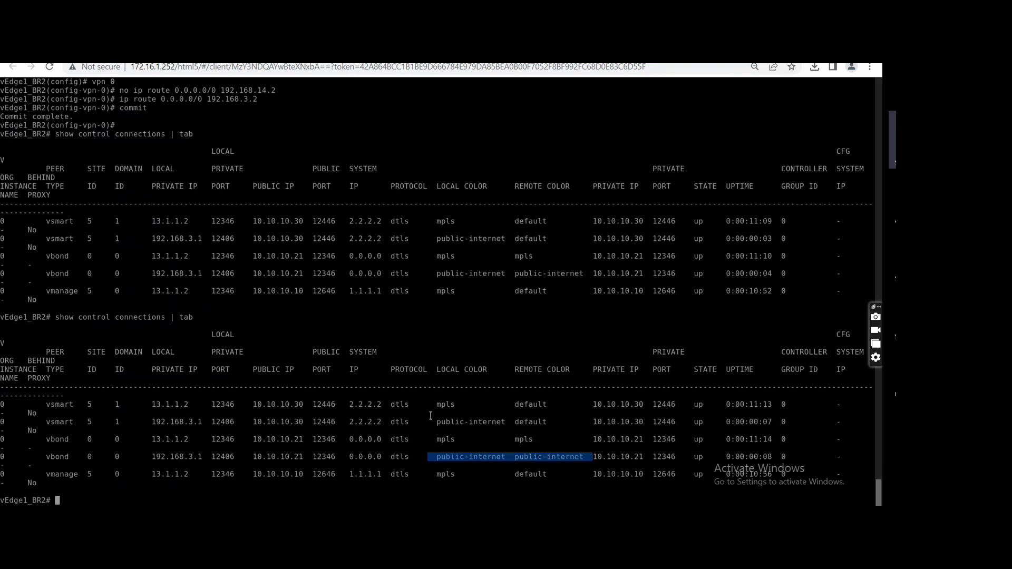
left_click_drag(428, 422, 567, 426)
left_click_drag(450, 407, 551, 421)
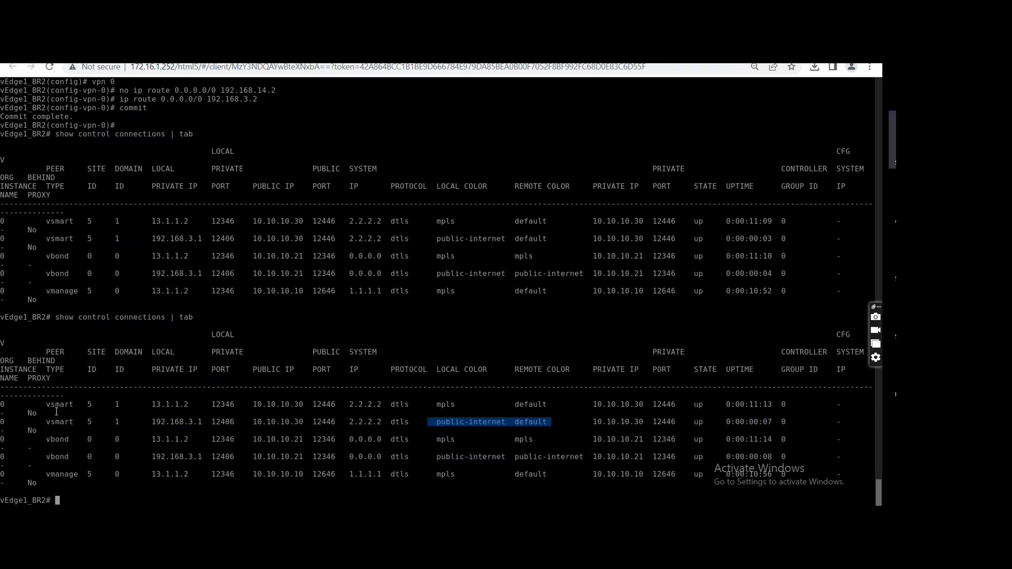
left_click_drag(45, 404, 363, 483)
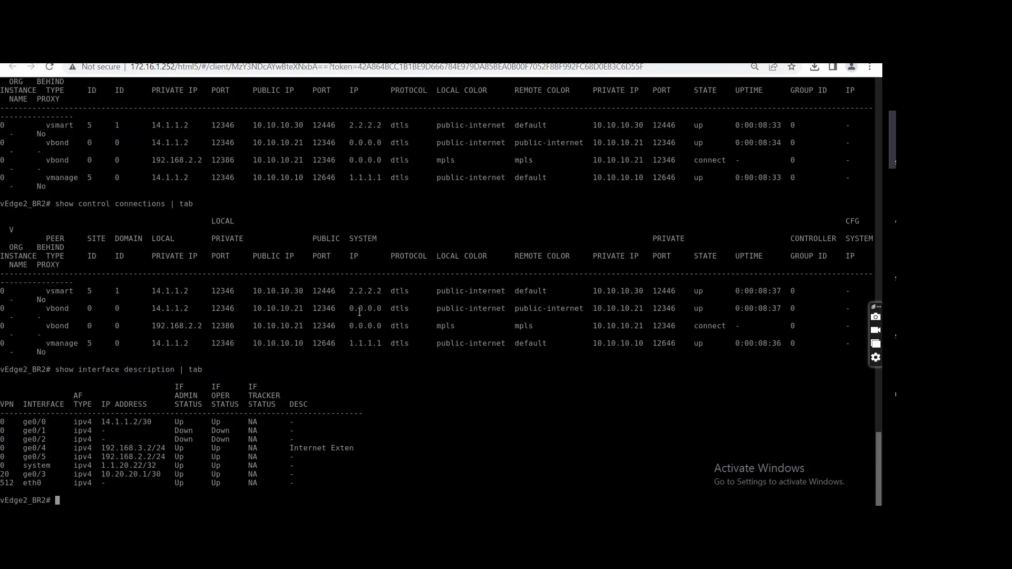
Switch to vEdge2_BR2, show its control connections in table form and examine the mpls entry.
type("show control cont")
key("Return")
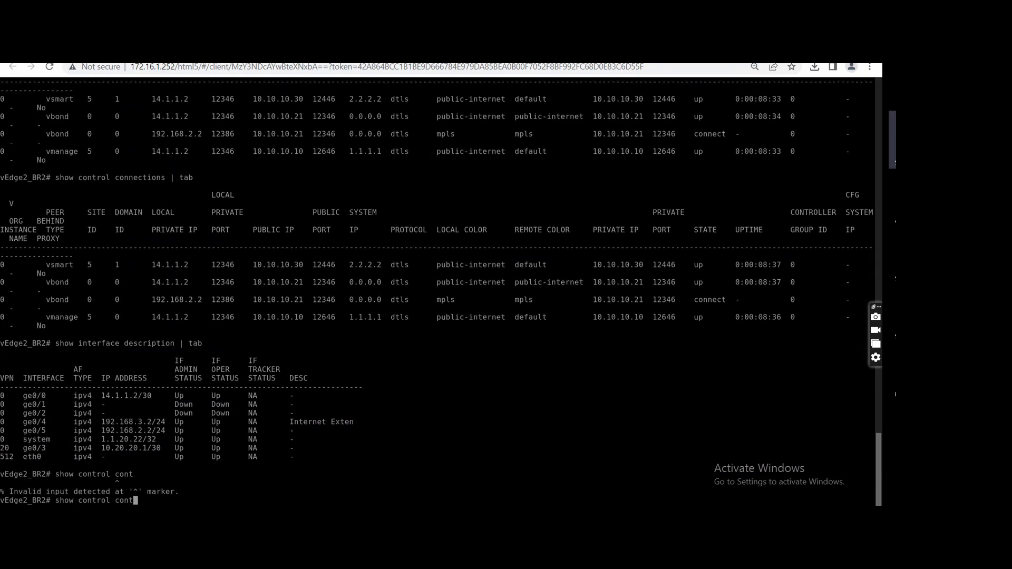
key("BackSpace")
type("n")
key("Tab")
type("|")
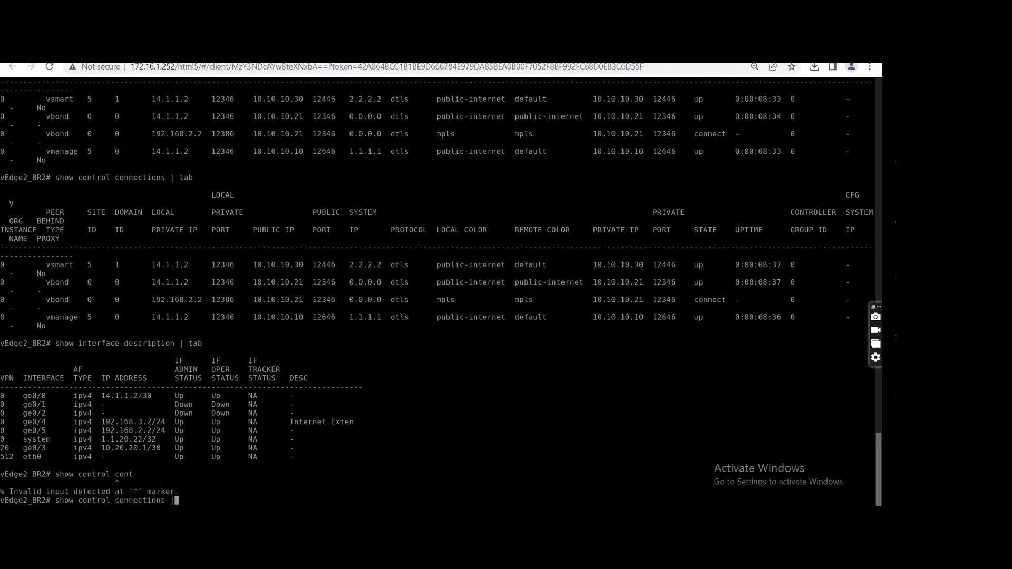
type(" tab")
key("Return")
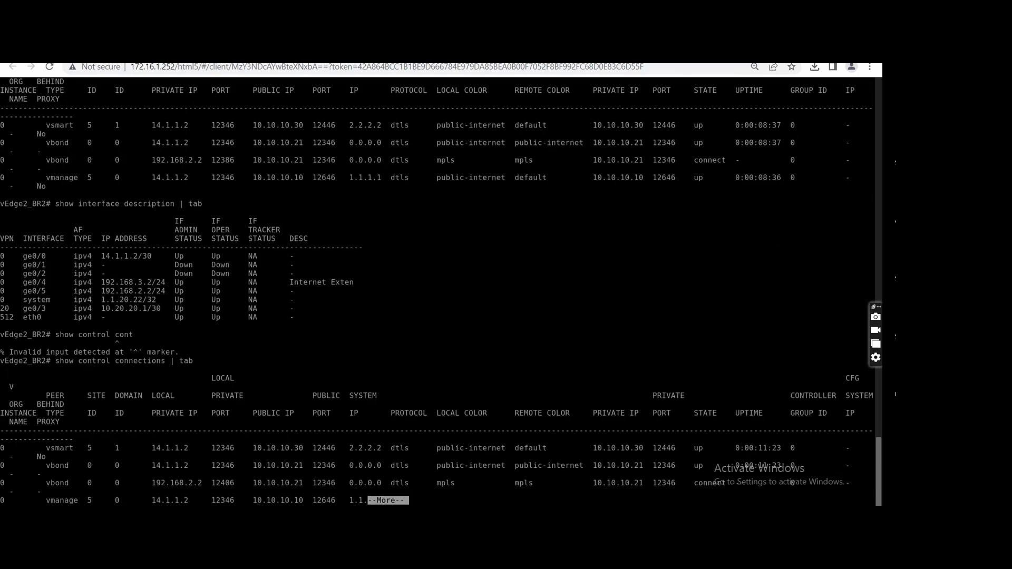
key("q")
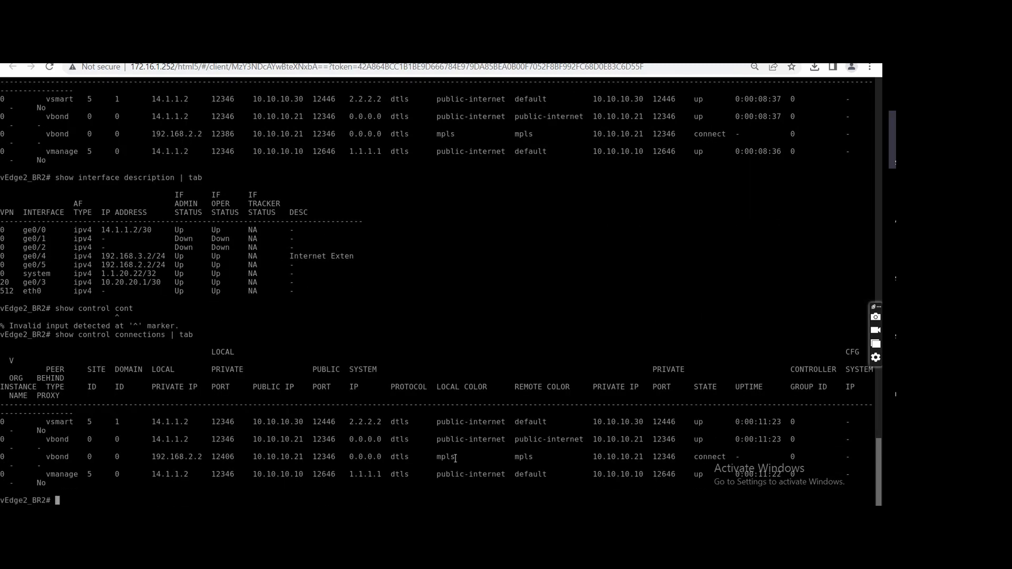
left_click_drag(455, 458, 390, 457)
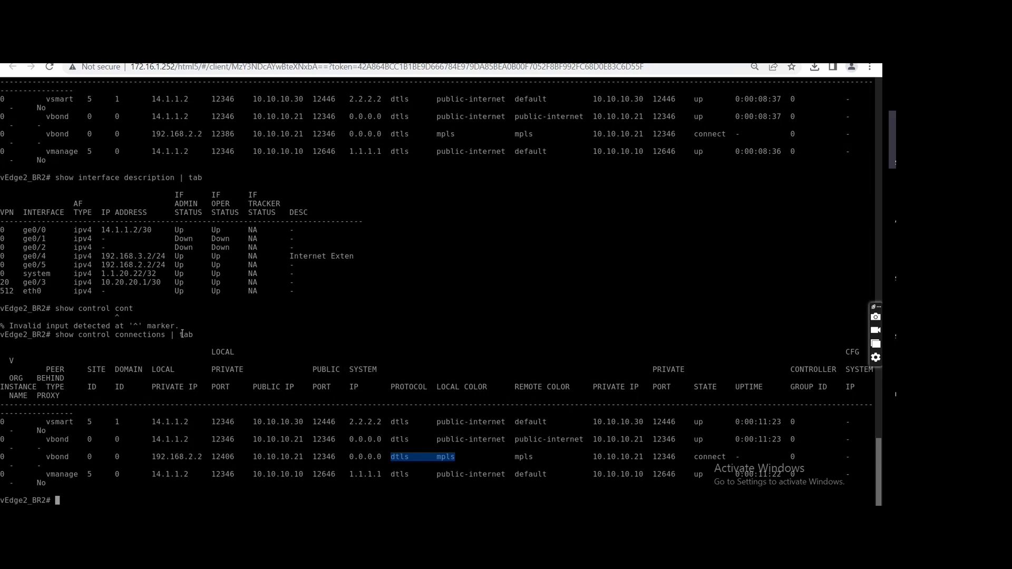
Show the interface descriptions on vEdge2_BR2 in table form and check the IP address of ge0/5.
type("show interface des")
key("Tab")
type("| tab")
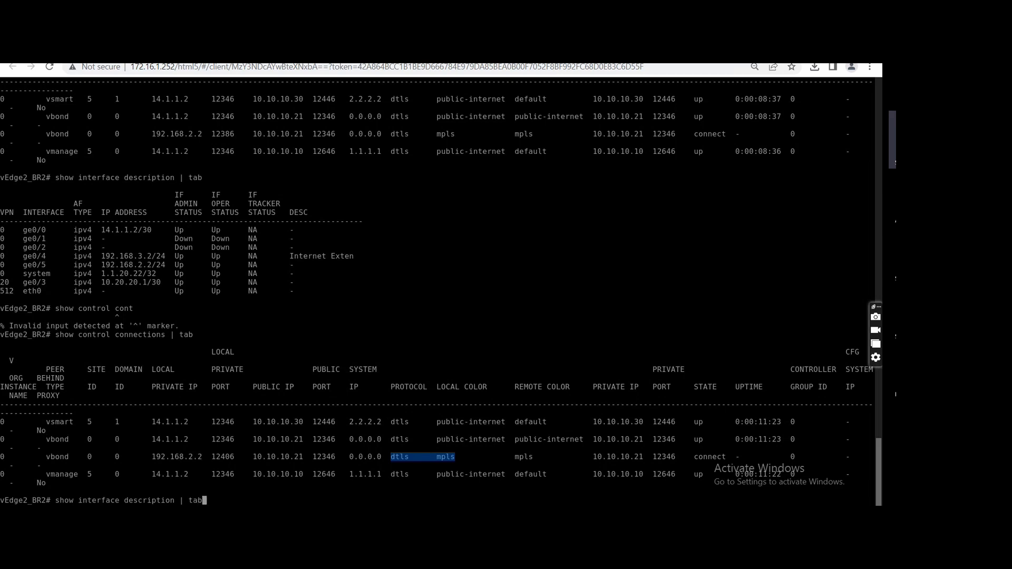
key("Return")
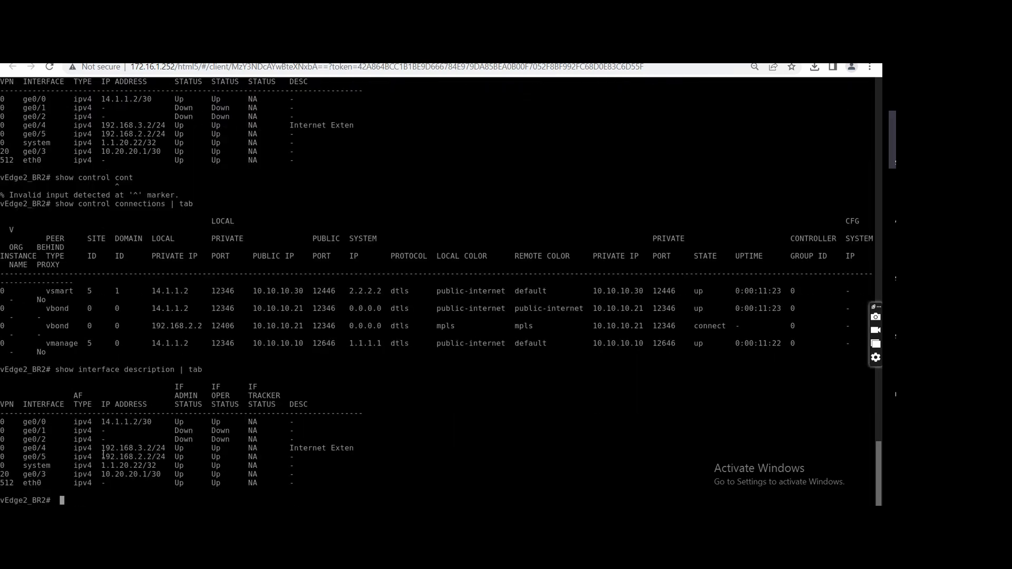
left_click_drag(103, 456, 163, 457)
Page through the vEdge2_BR2 running configuration to VPN 0 and examine the address, encapsulation and color of interface ge0/5.
type("show running-config")
key("Return")
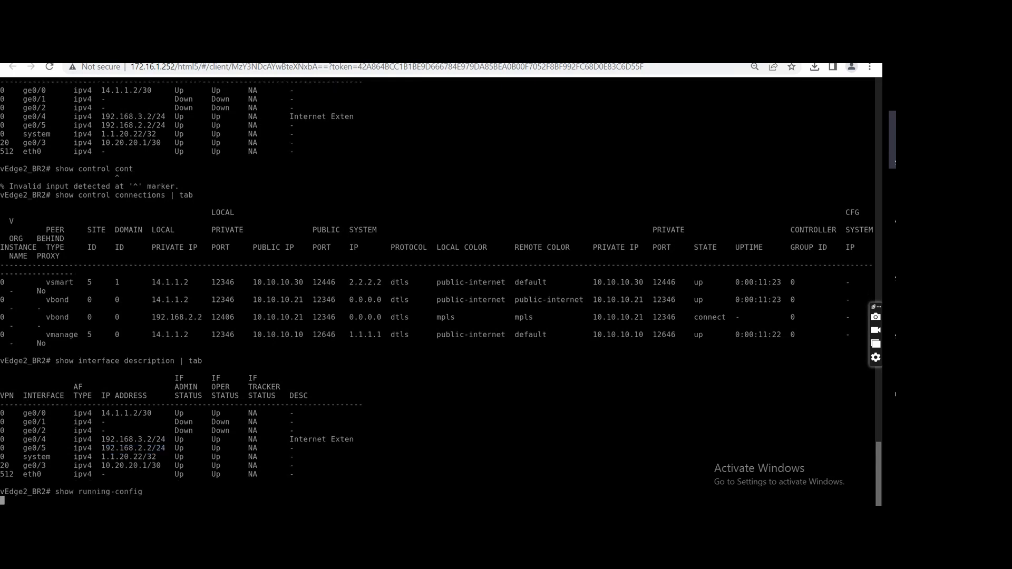
key("space")
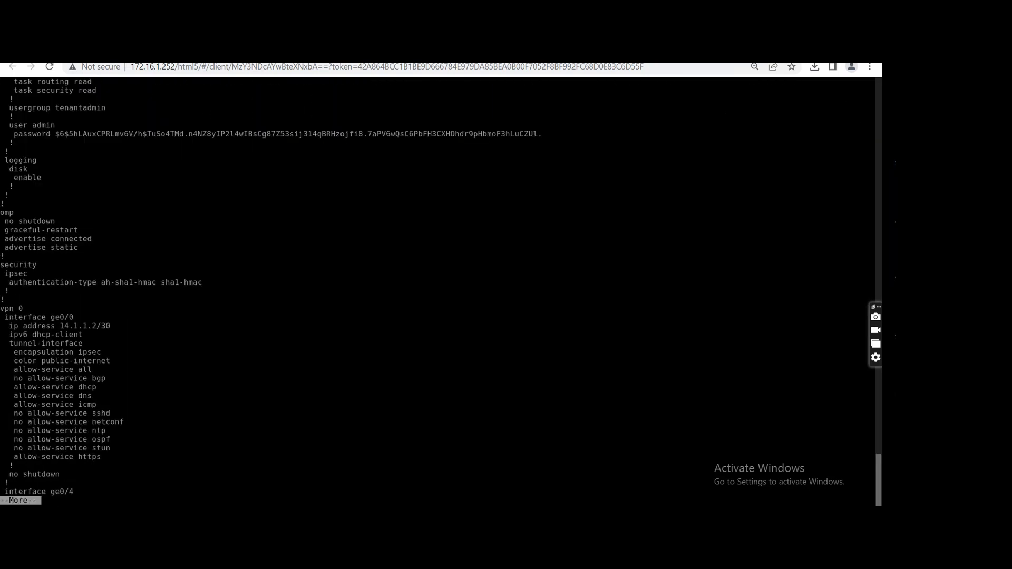
key("space")
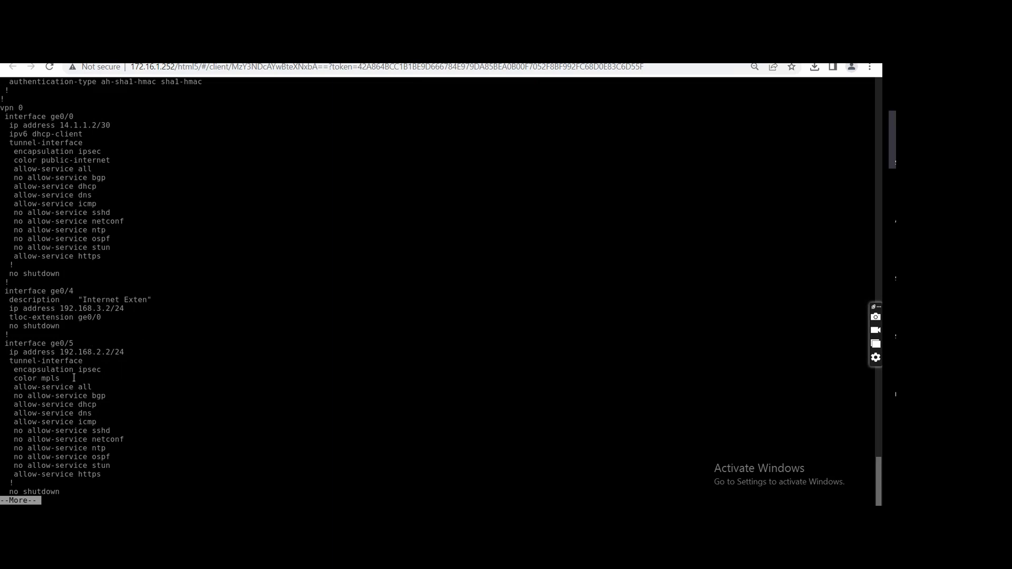
left_click_drag(137, 352, 12, 343)
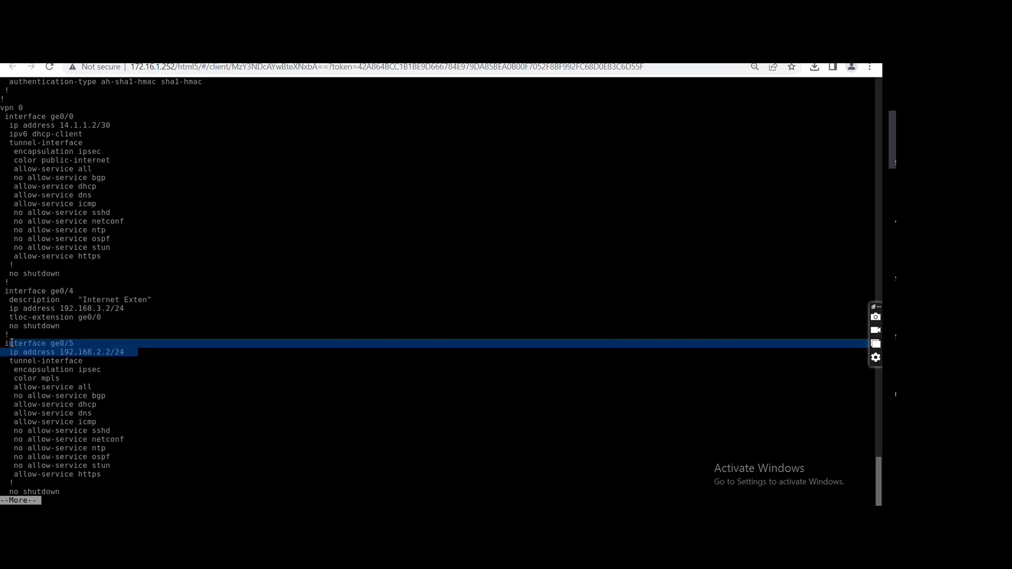
left_click_drag(63, 378, 6, 351)
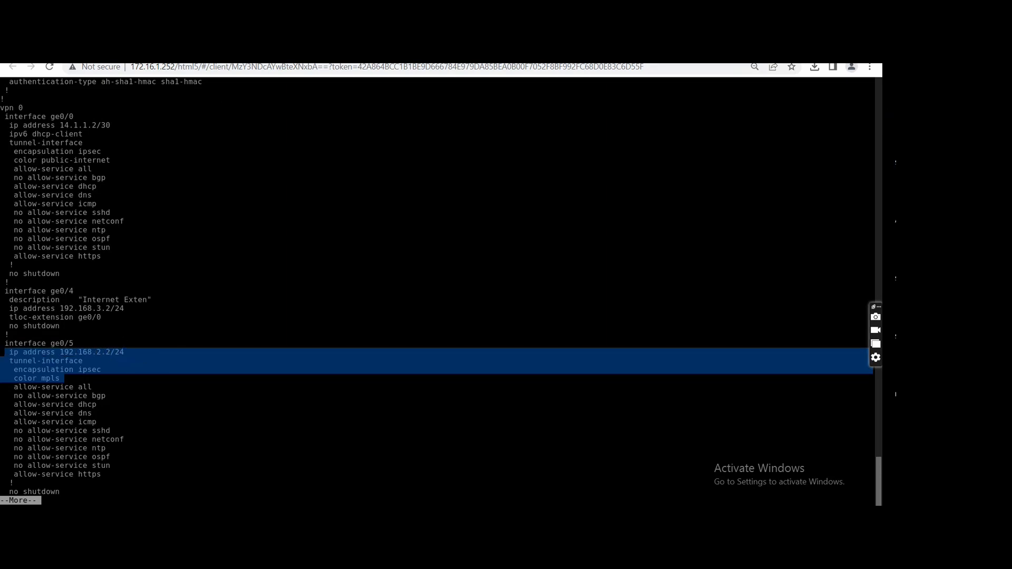
Consult the topology for Site 20, switch to the MPLS_ISP console and enter global configuration mode.
left_click(211, 51)
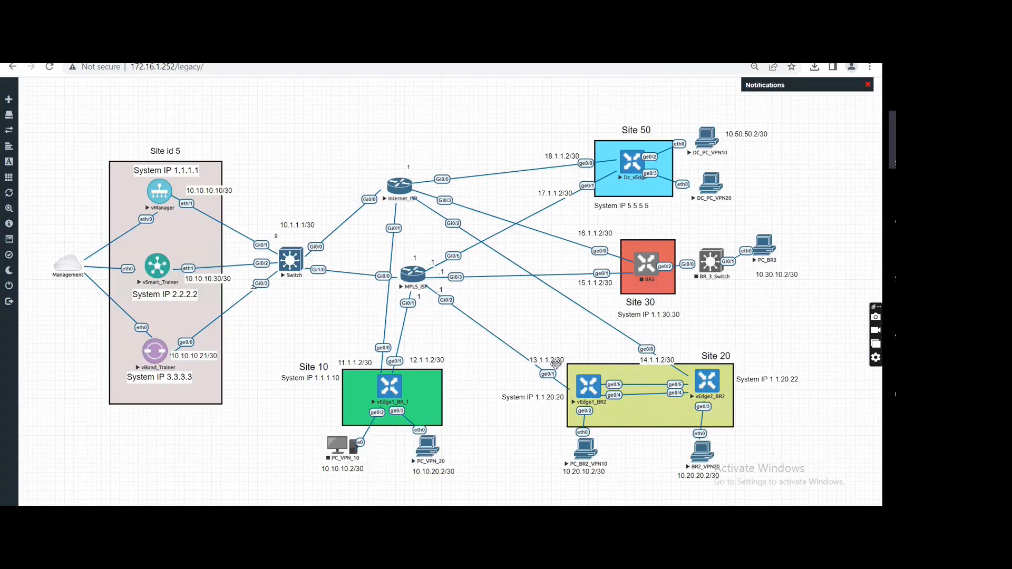
left_click(326, 51)
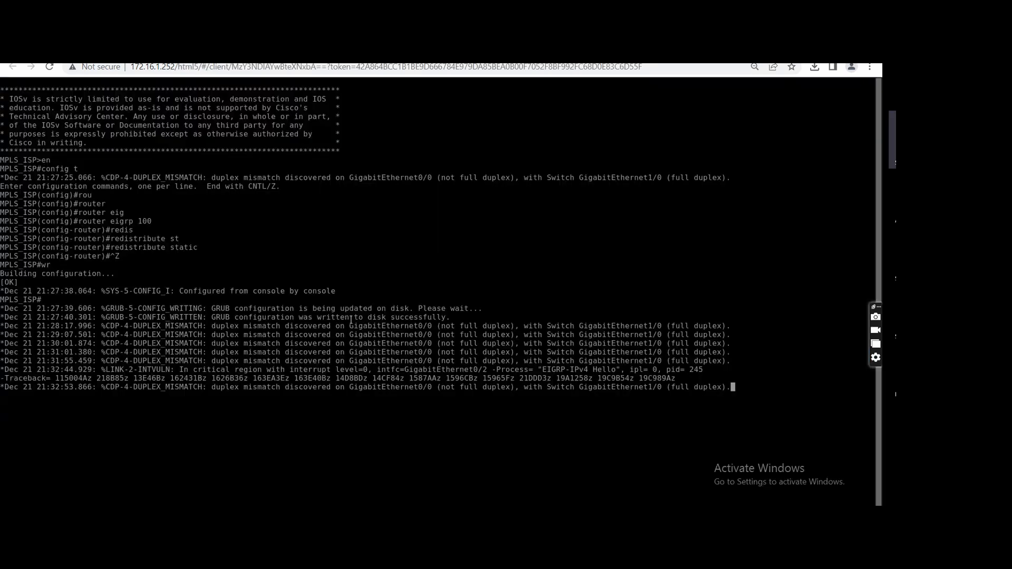
key("Return")
type("cnf")
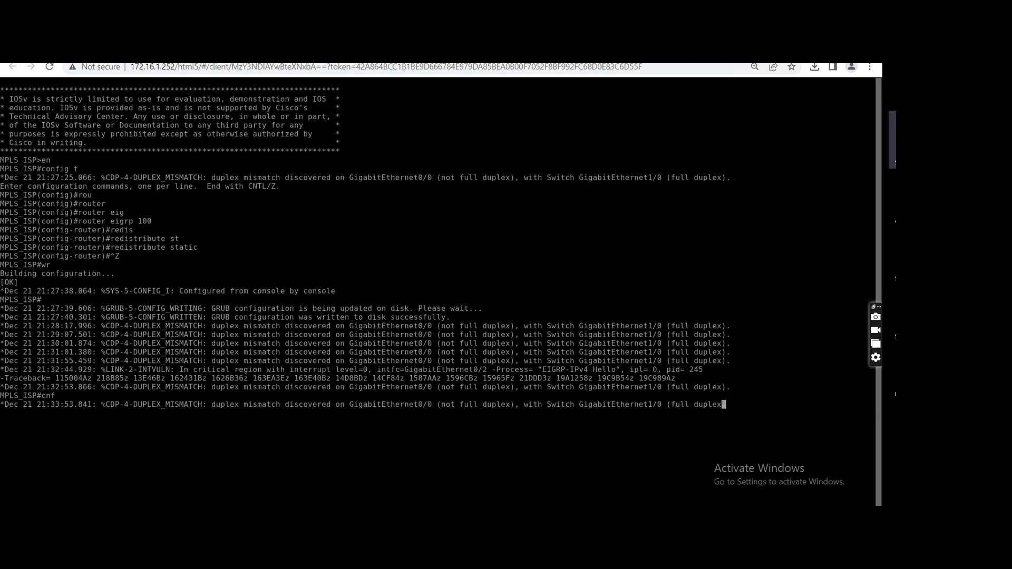
key("Return")
type("config t")
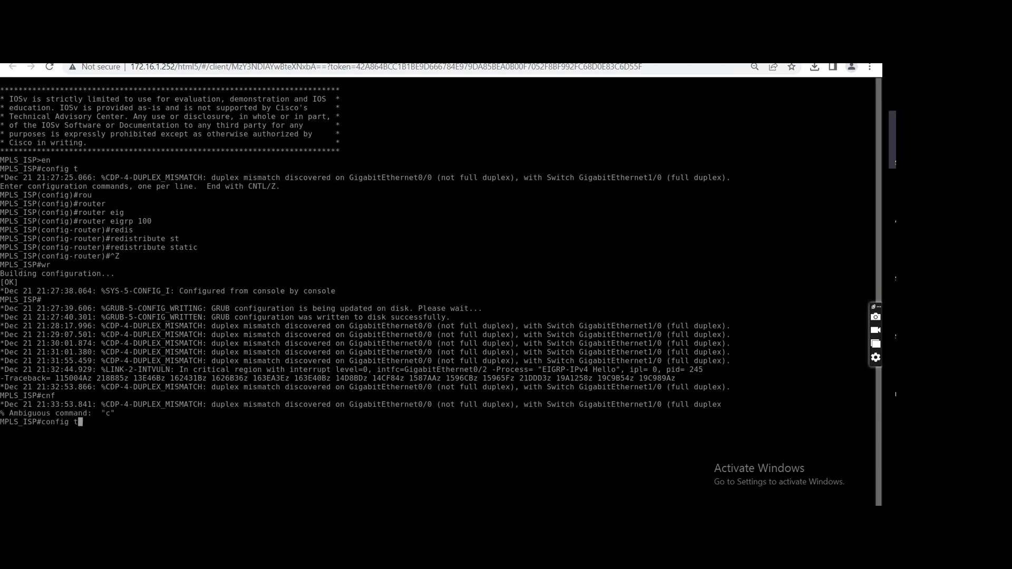
key("Return")
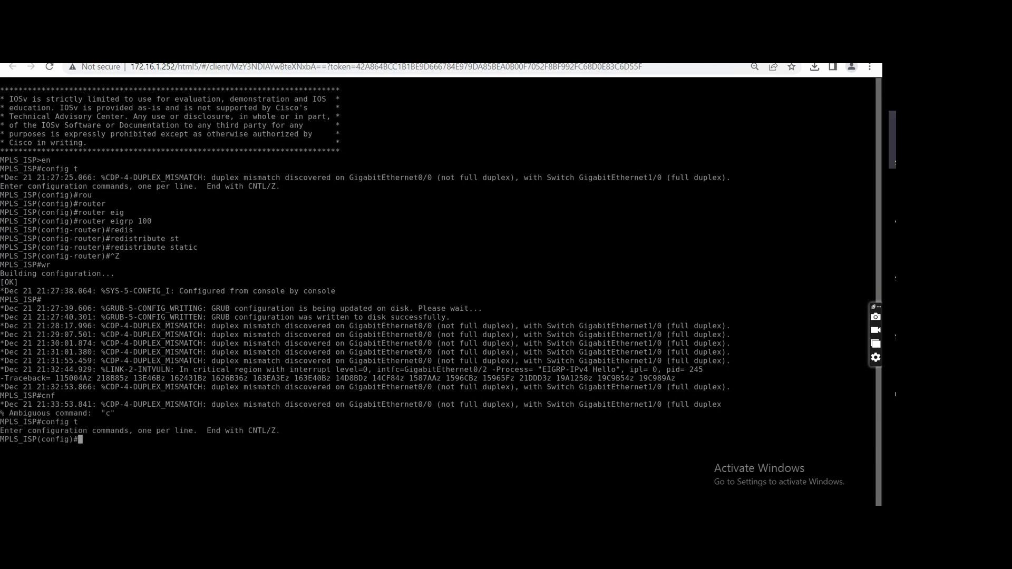
Add a static route on MPLS_ISP to 192.168.2.0 255.255.255.0 with next hop 13.1.1.2.
type("ip rou")
key("Tab")
type("t")
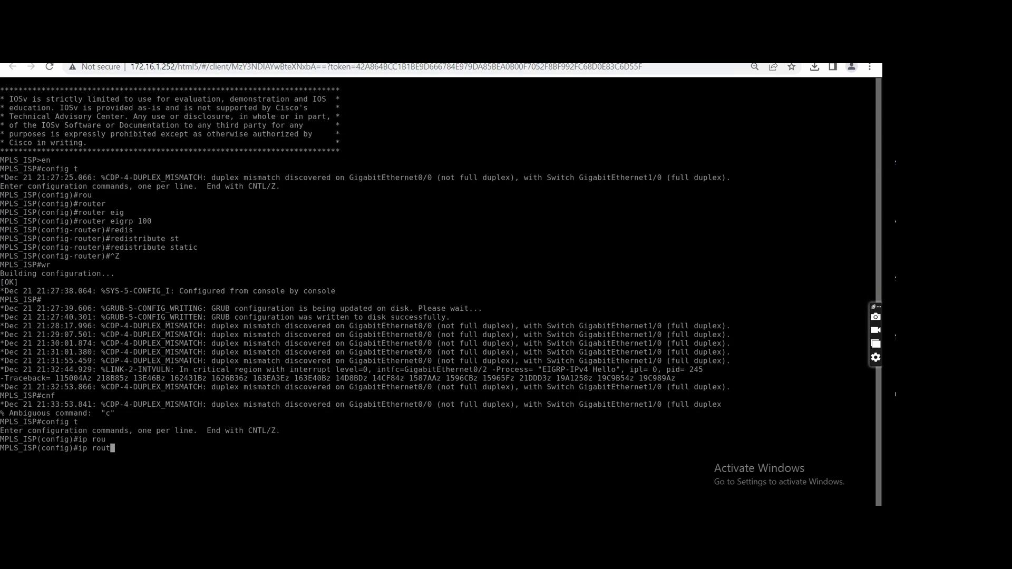
type("e")
key("Tab")
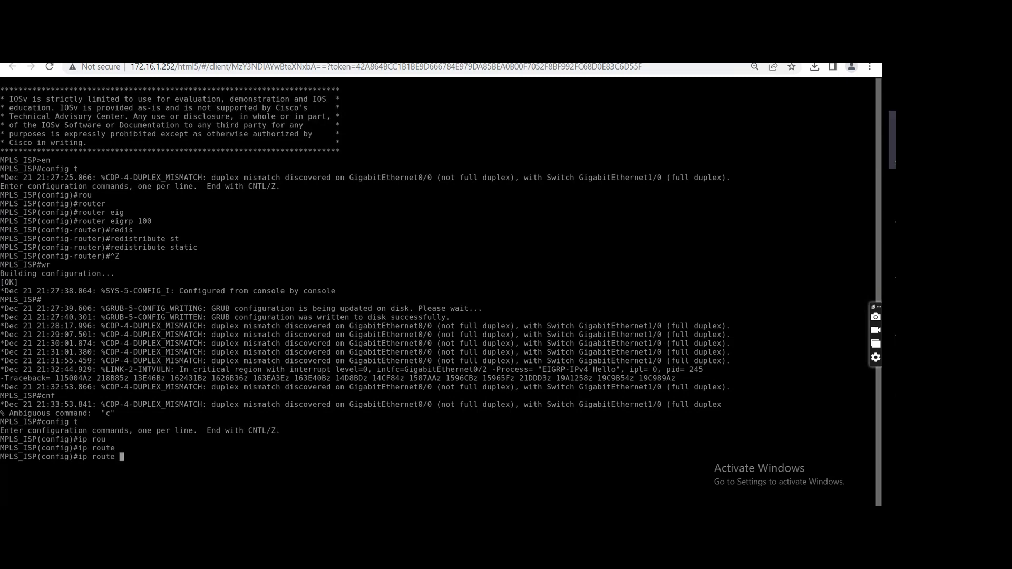
type("192.168.2.0 255.255.255.0 13.1.1.2")
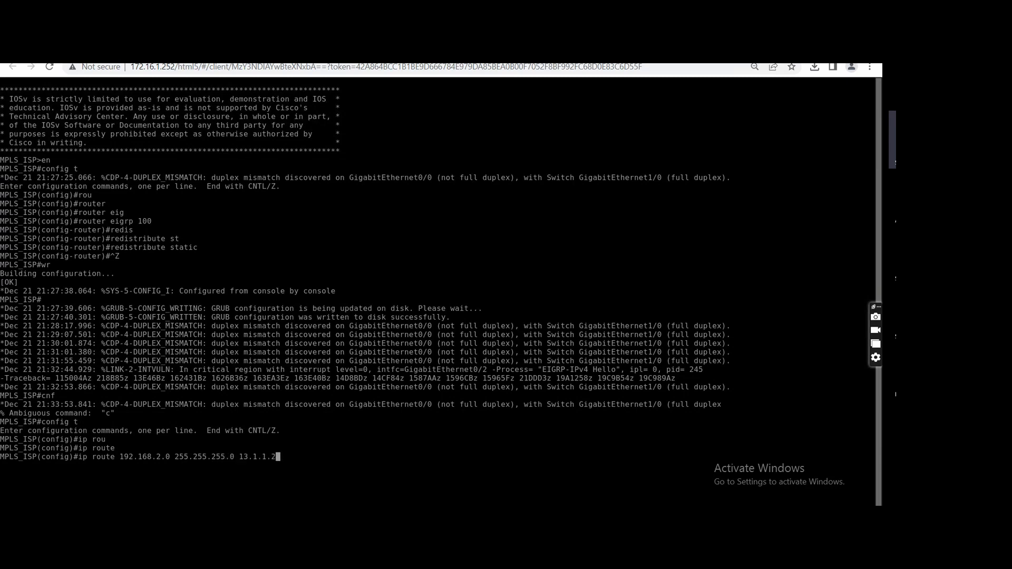
key("Return")
Exit configuration mode on MPLS_ISP and save the configuration.
key("ctrl+z")
type("wr")
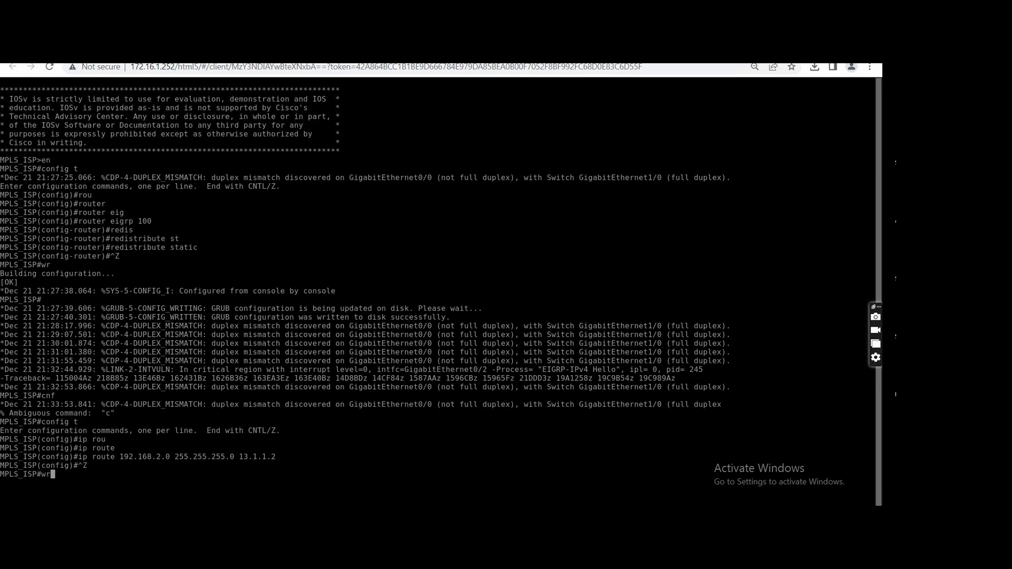
key("Return")
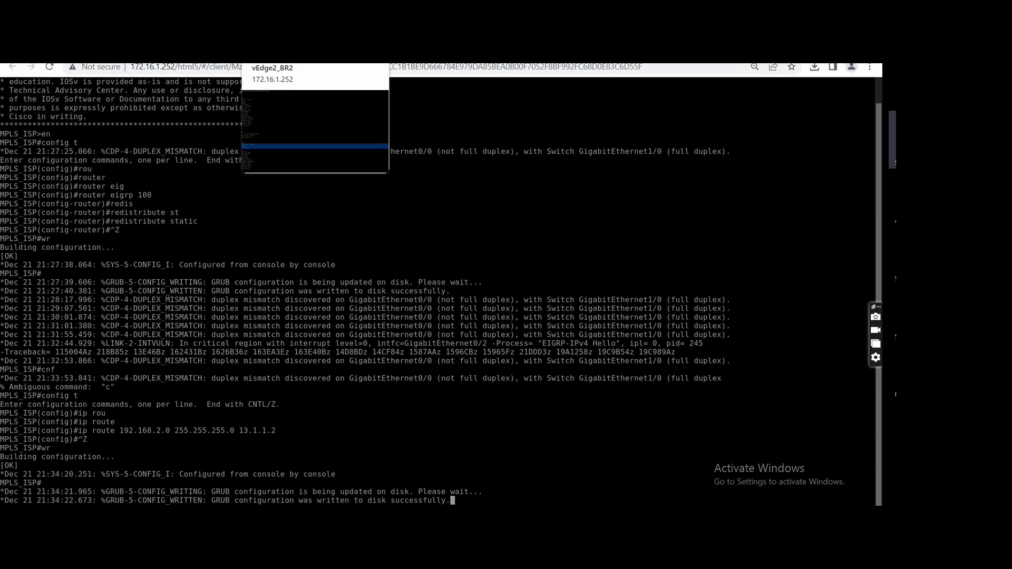
Switch to vEdge2_BR2, leave the running configuration listing and show the control connections in table form.
left_click(277, 52)
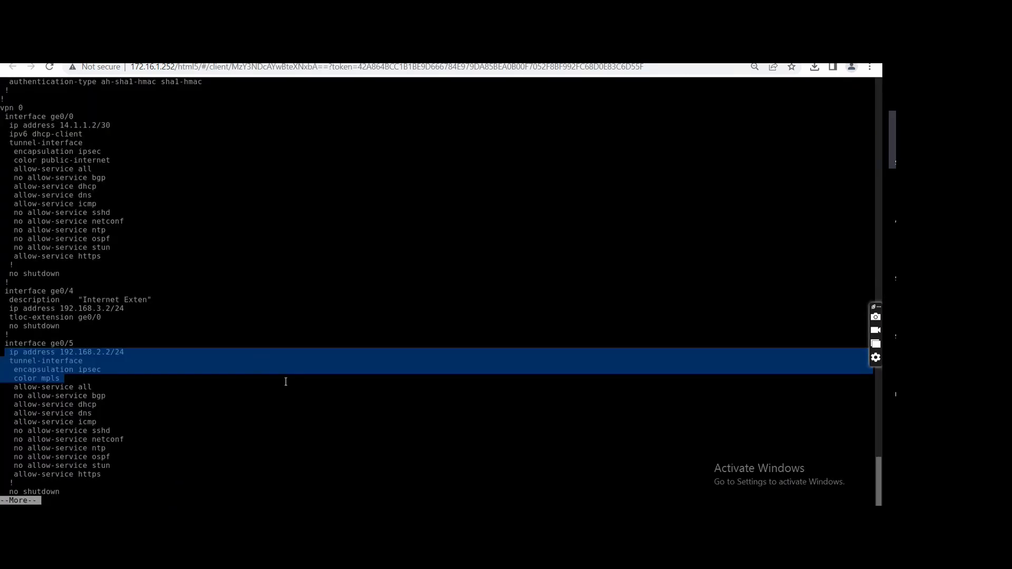
type("qsh cont")
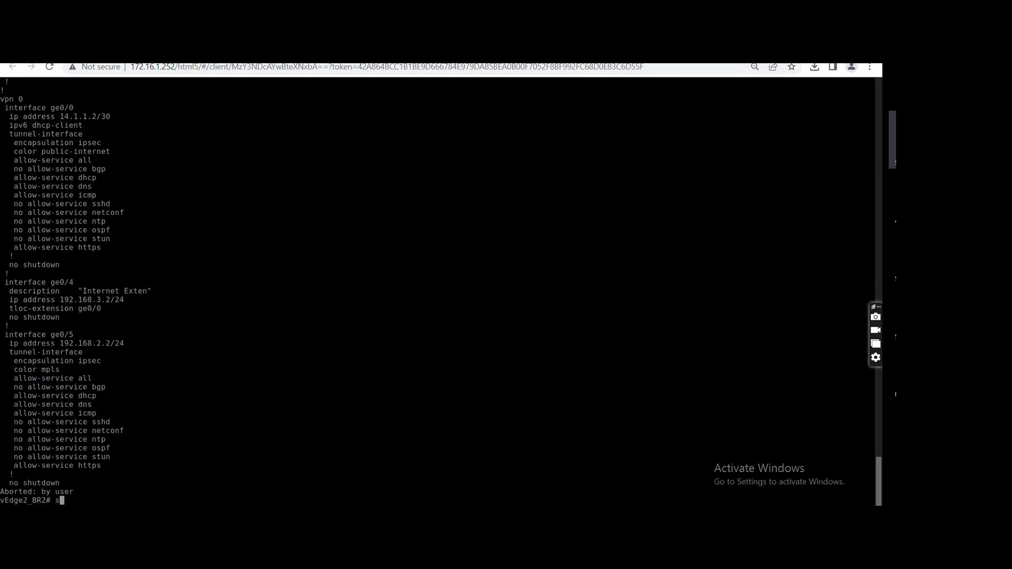
key("Tab")
type("conn")
key("Tab")
type("| tab")
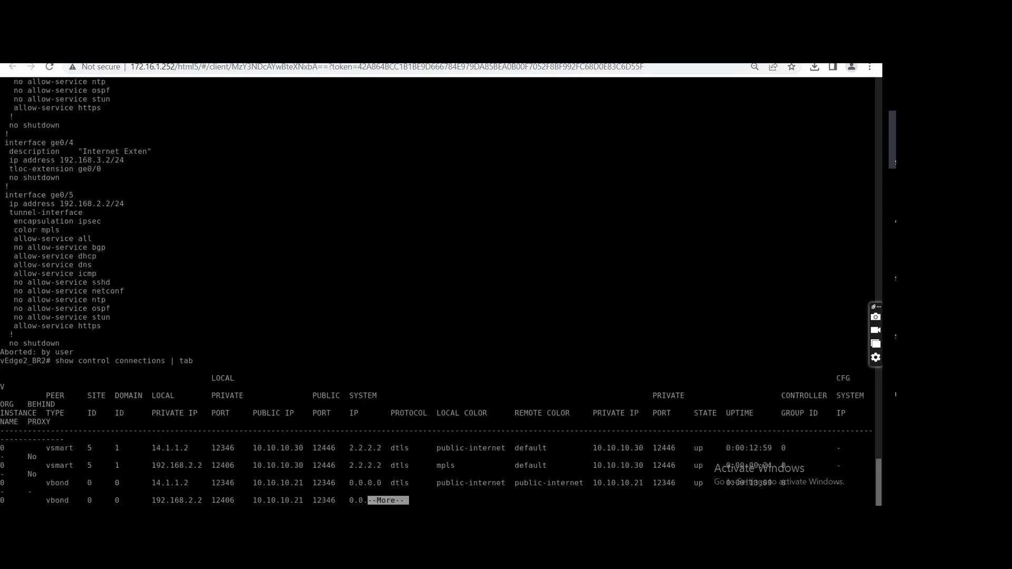
key("space")
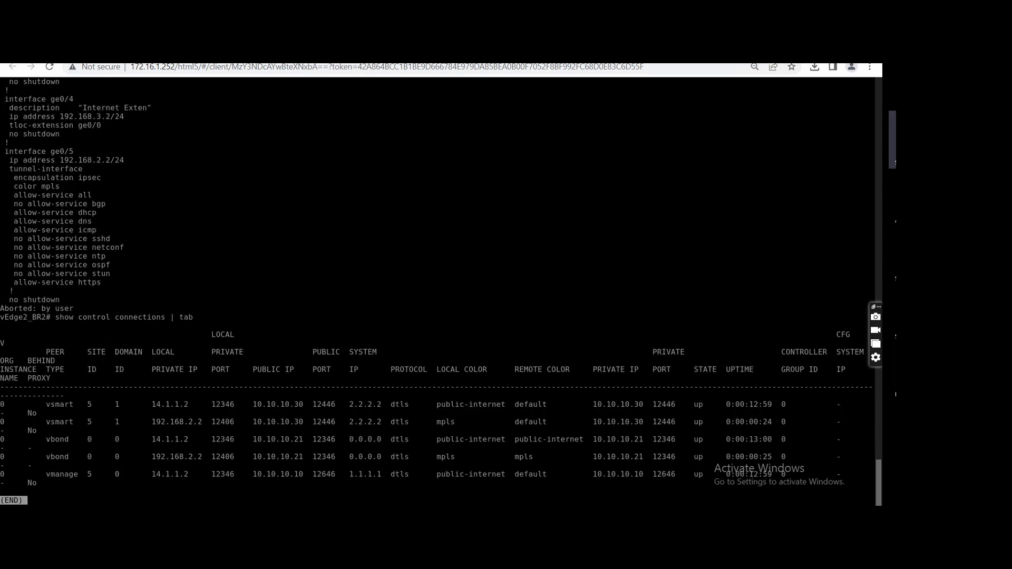
key("q")
Examine the mpls and public-internet entries for vSmart, vBond and vManage in the vEdge2_BR2 control connections.
left_click_drag(745, 422, 296, 422)
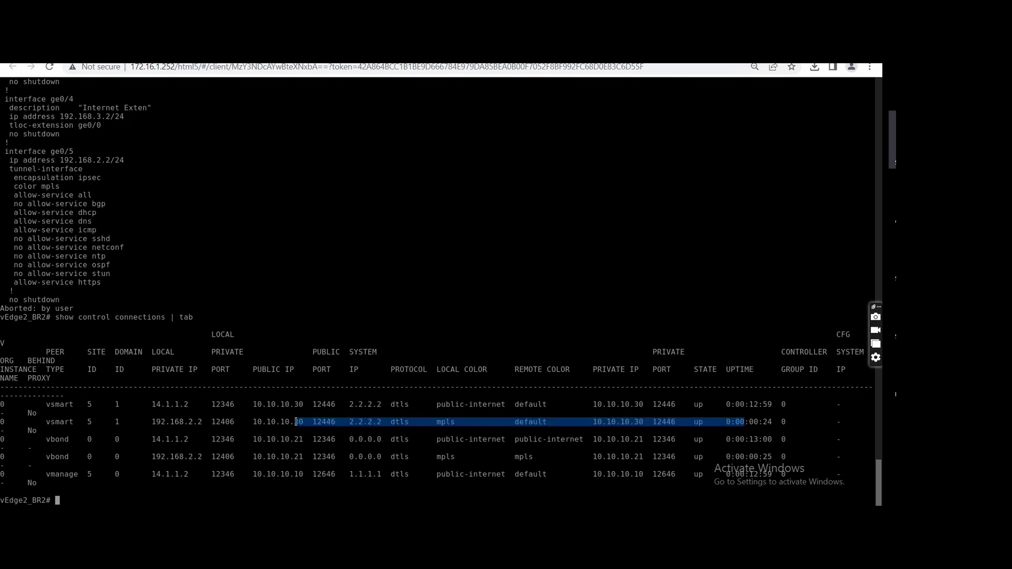
left_click_drag(525, 405, 427, 406)
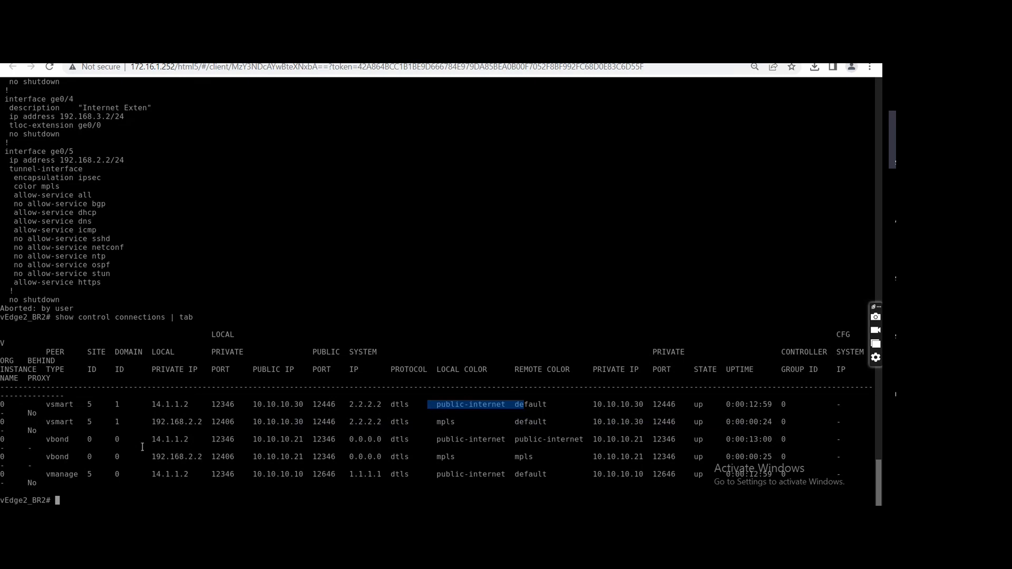
left_click_drag(43, 405, 345, 476)
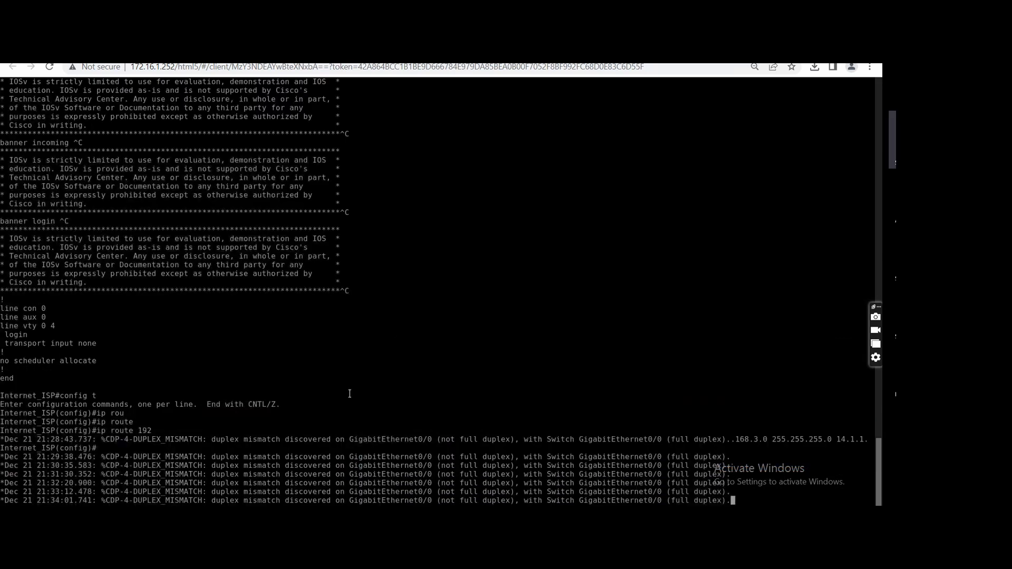
On the Internet_ISP console, exit configuration mode and save the configuration.
key("ctrl+z")
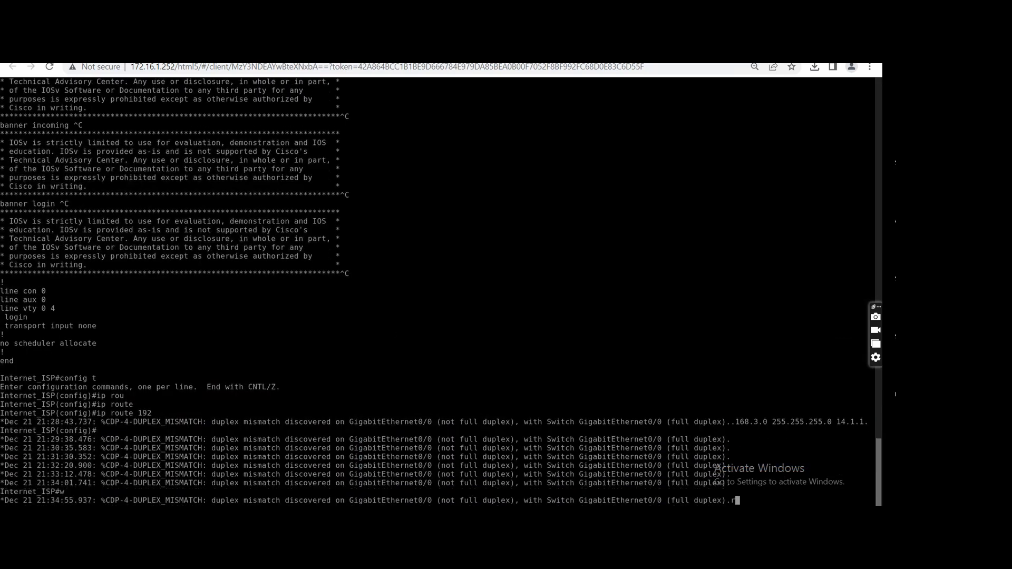
type("w")
key("Return")
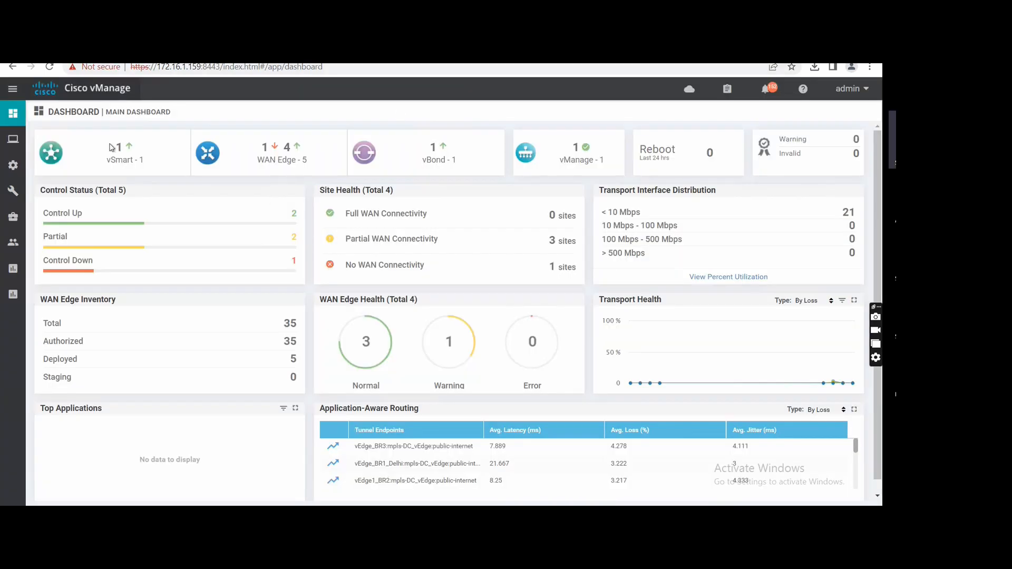
Switch to Cisco vManage, reload the dashboard and check which devices are listed under Control Down and Partial.
left_click(49, 67)
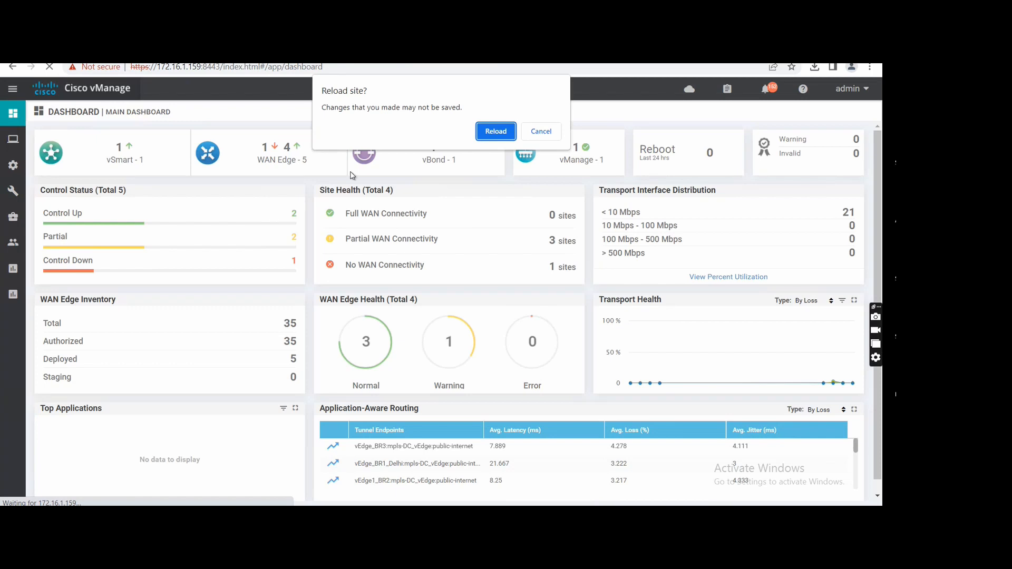
key("Return")
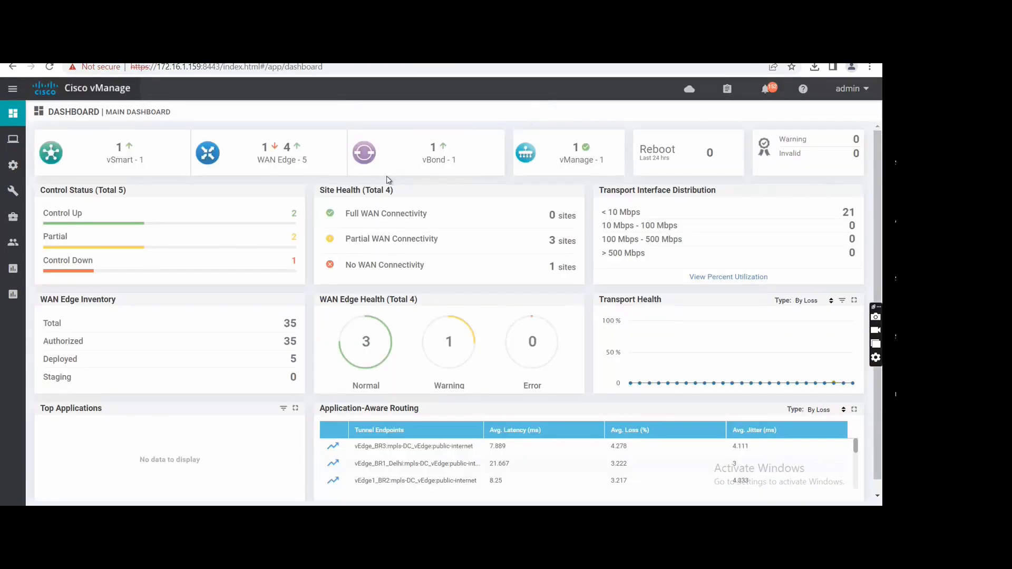
left_click(265, 269)
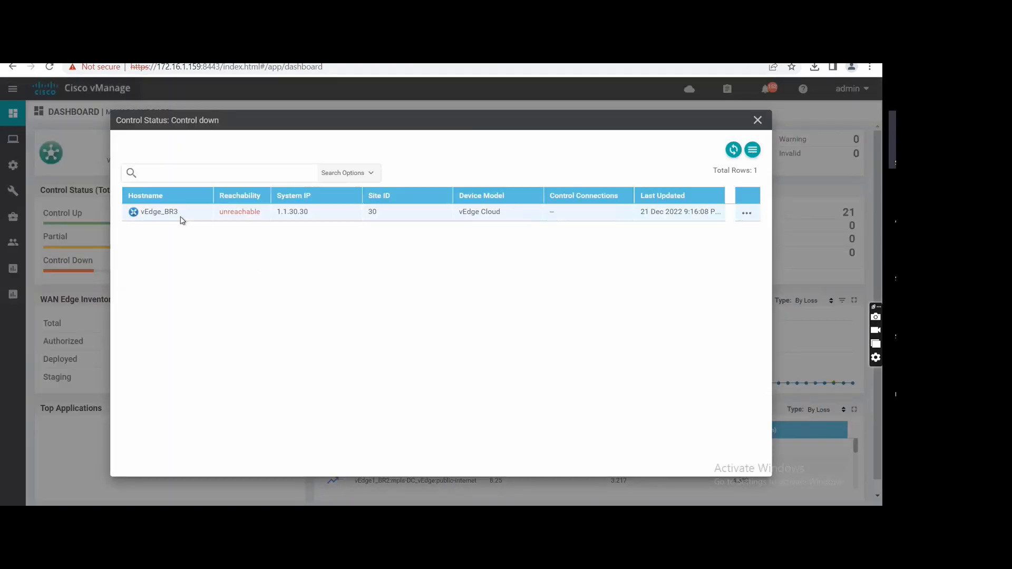
left_click(757, 120)
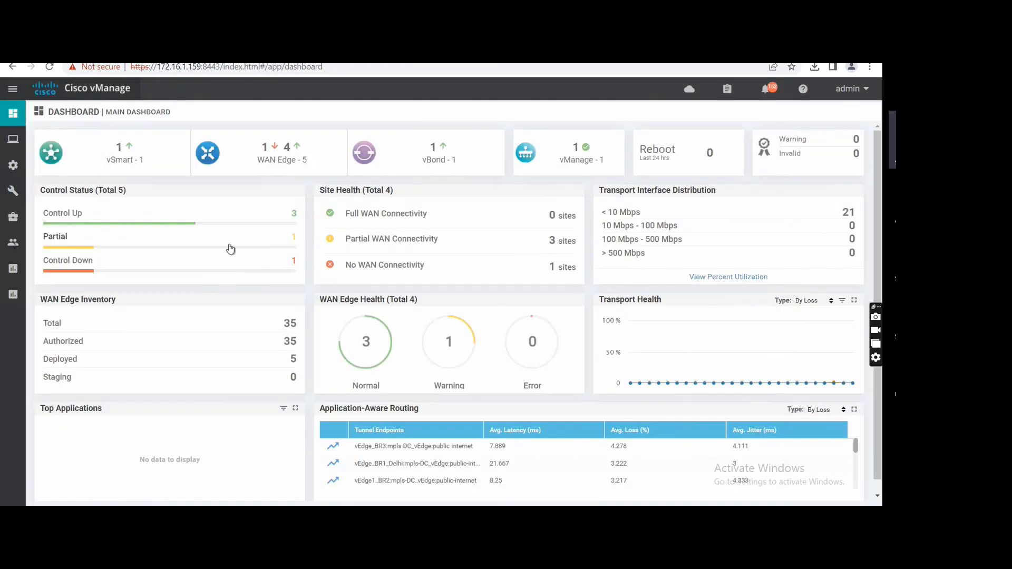
left_click(229, 245)
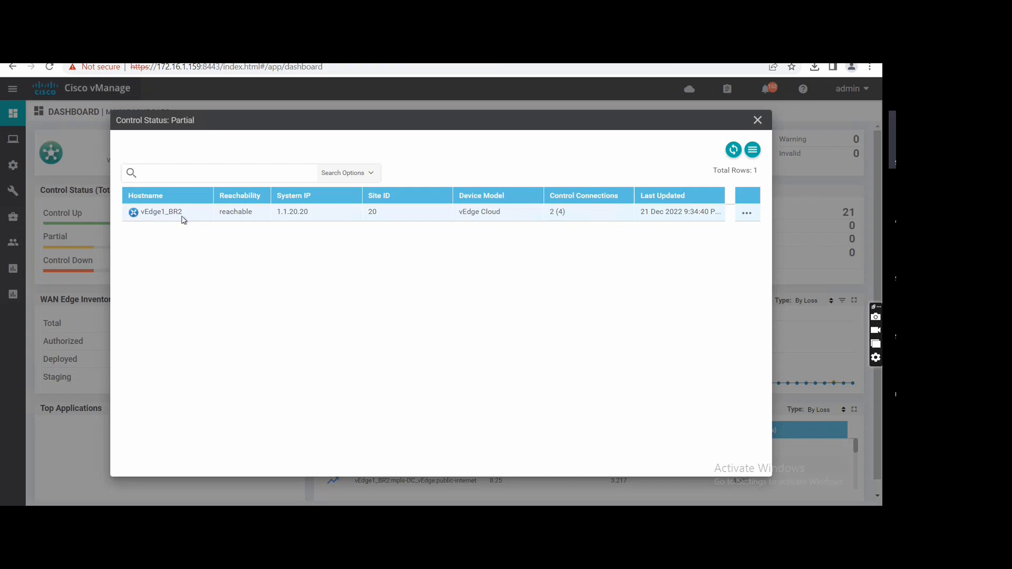
left_click(757, 121)
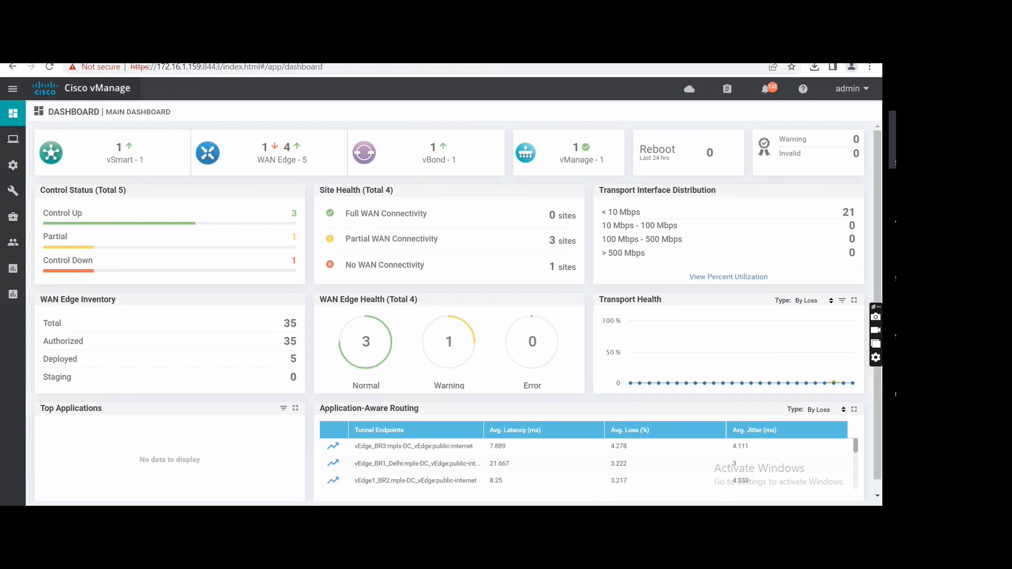
Return to vEdge2_BR2, repeatedly show the control connections in table form to recheck them, and go back to the topology.
key("ctrl+Tab")
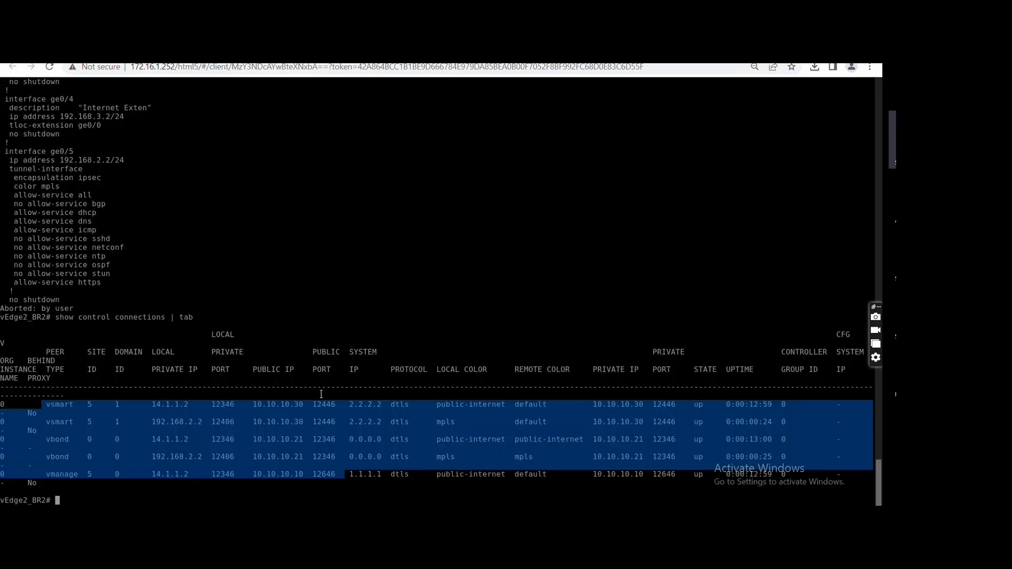
key("Up")
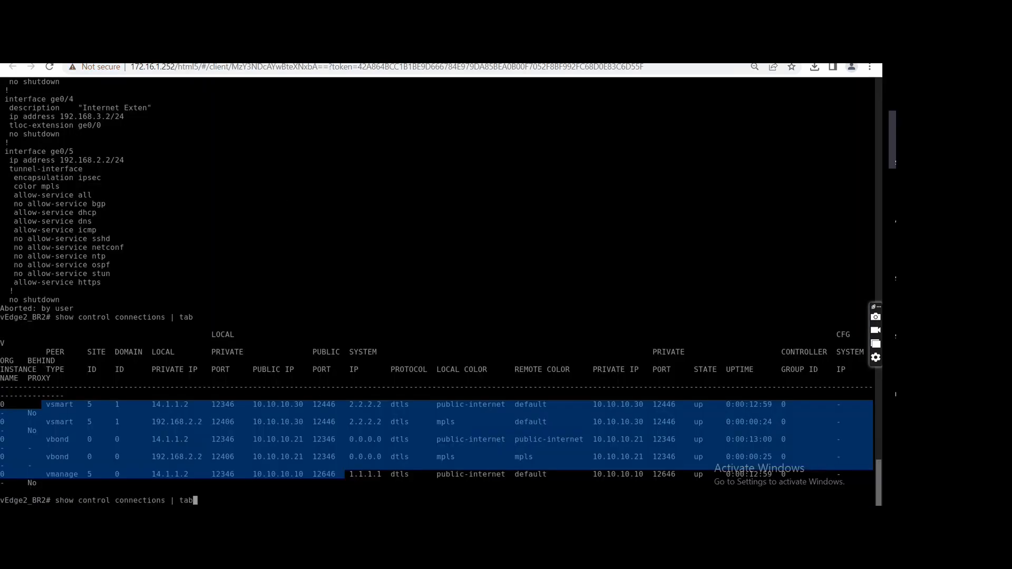
key("Return")
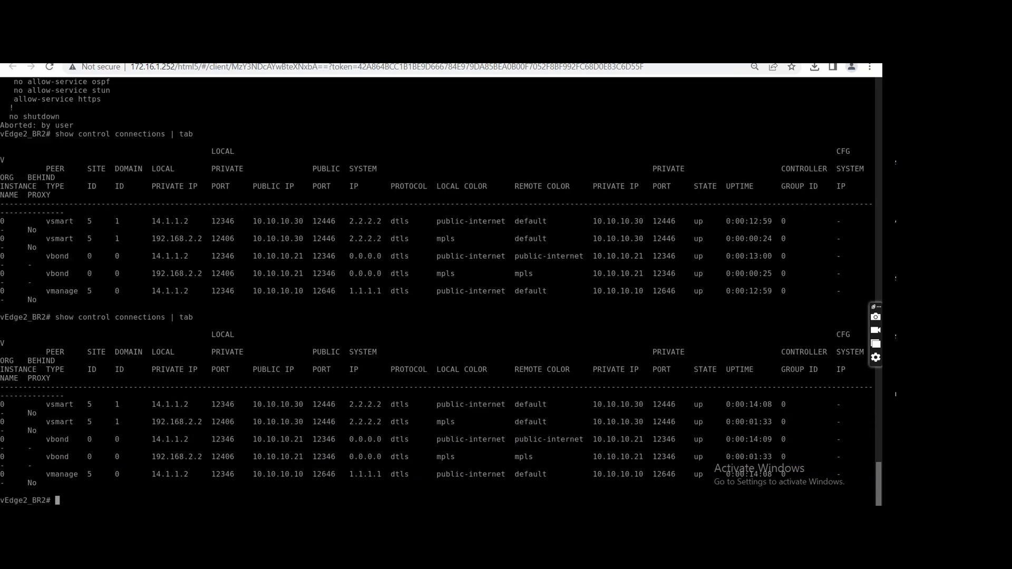
key("Up")
key("Return")
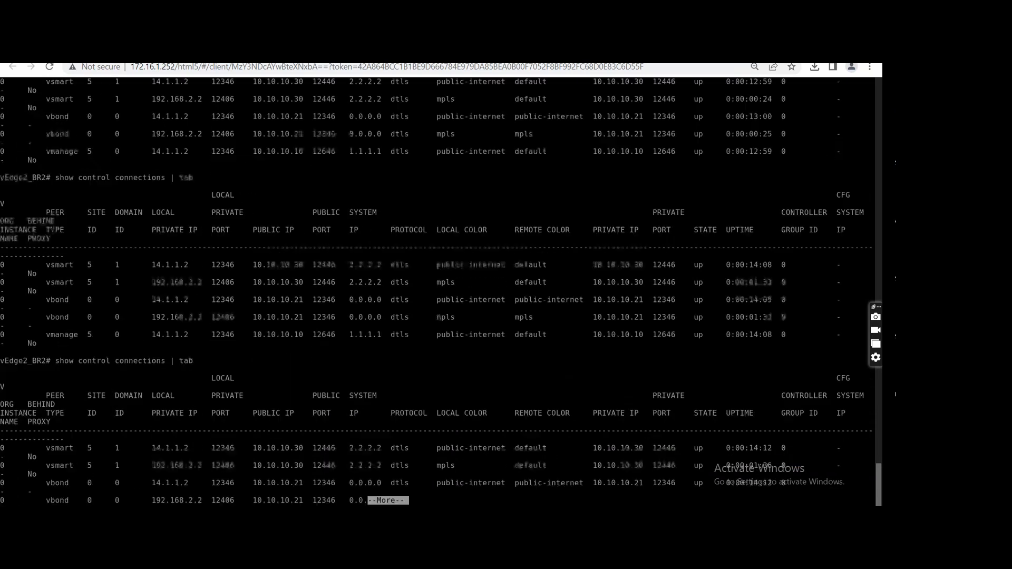
key("space")
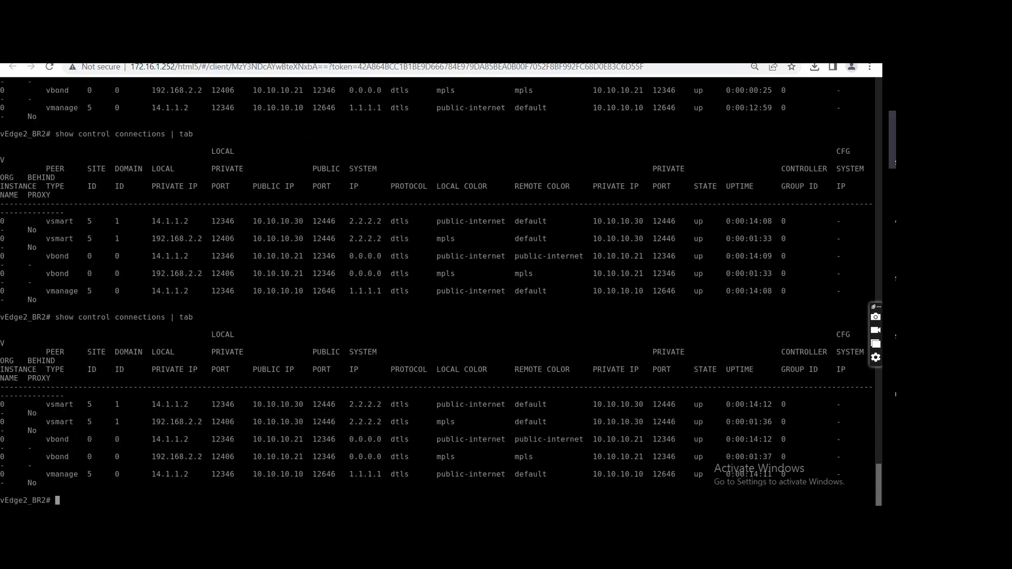
key("Up")
key("Return")
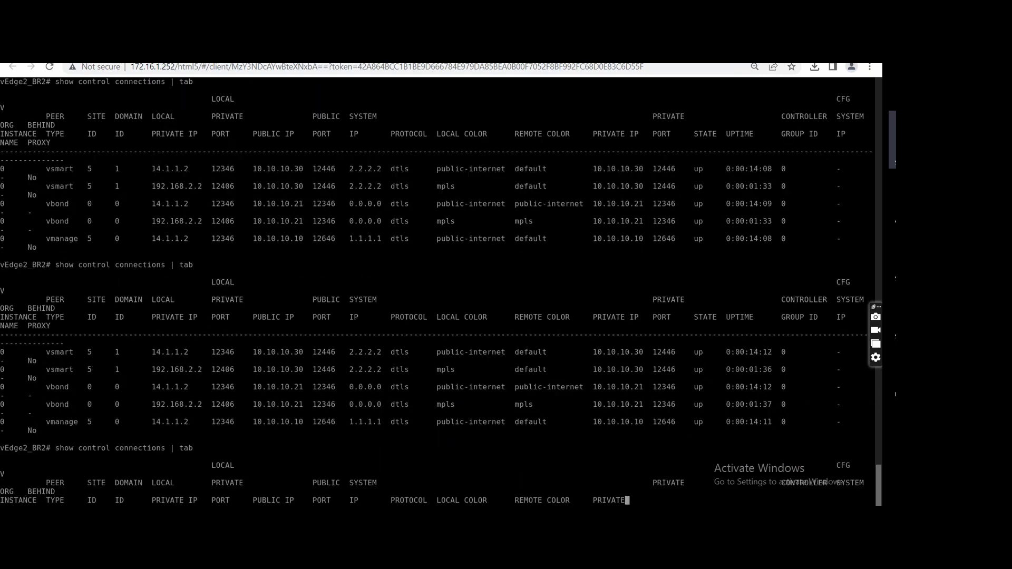
key("space")
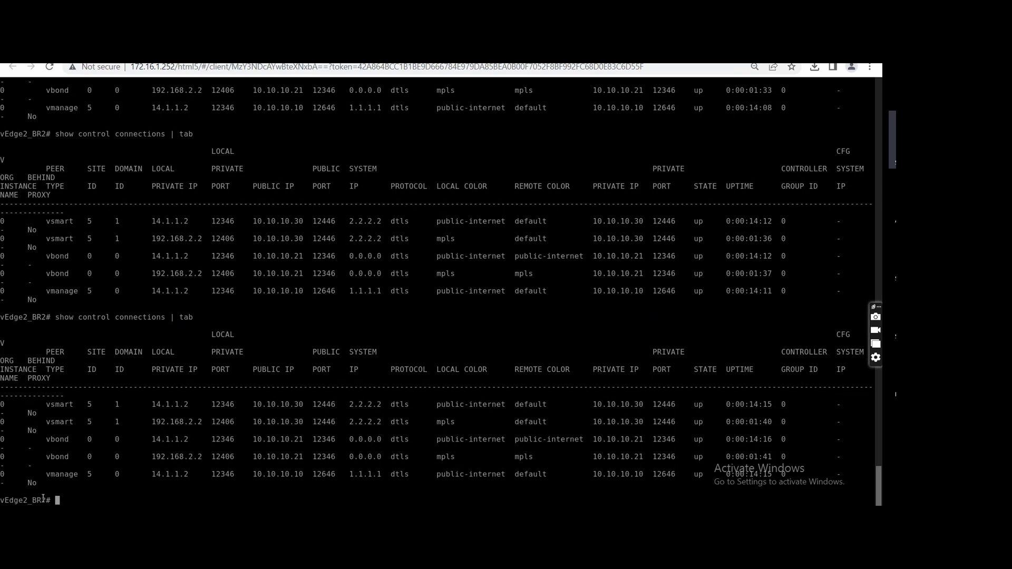
key("ctrl+shift+Tab")
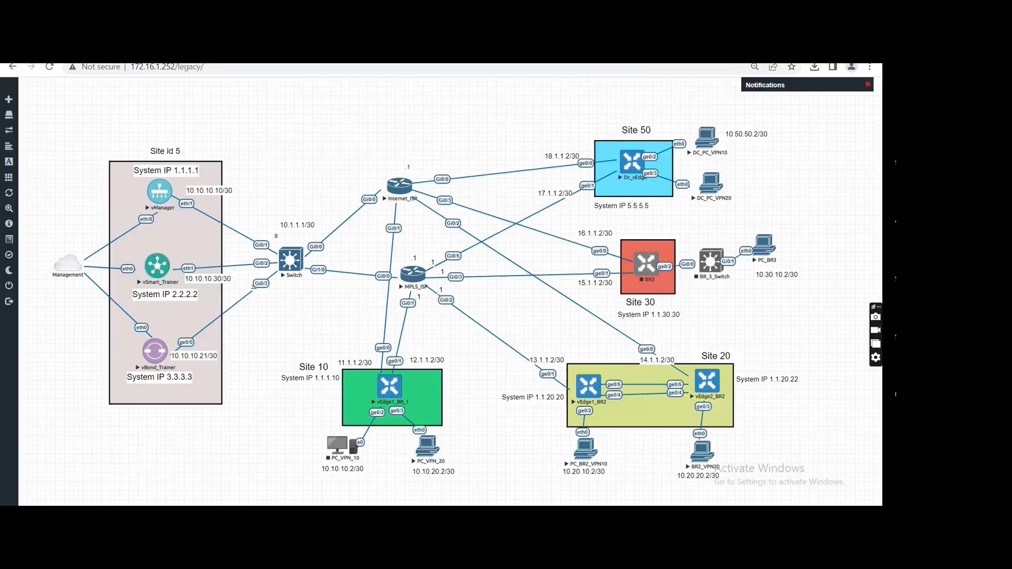
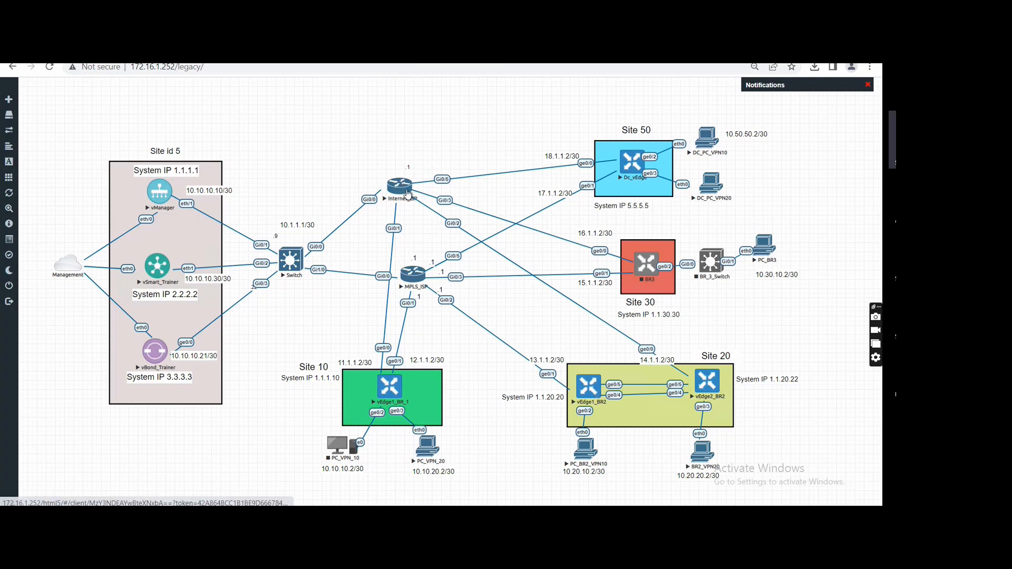
On the Internet_ISP console, enter configuration mode and shut down interface gigabitEthernet 0/2.
left_click(407, 194)
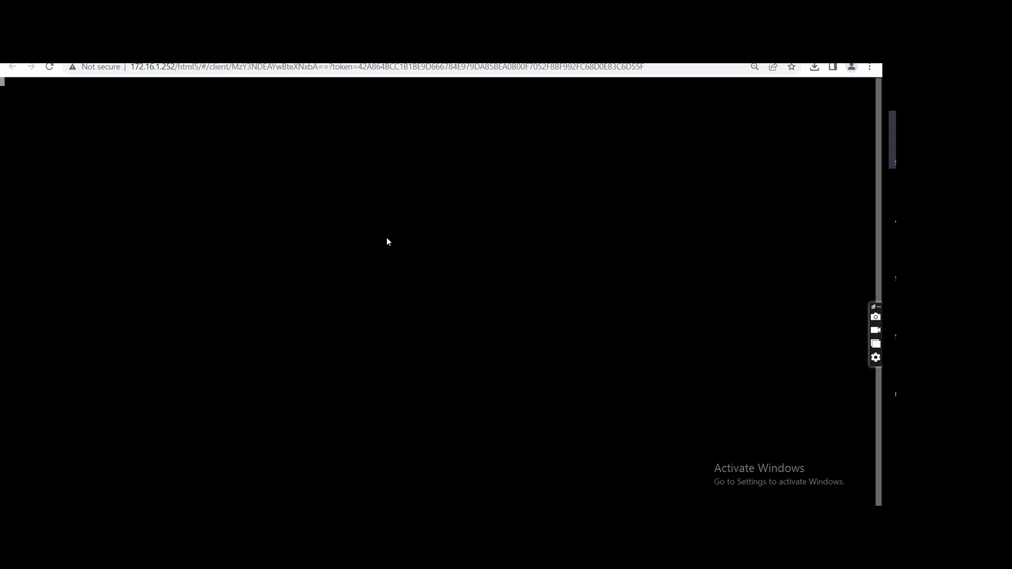
key("Return")
type("config t")
key("Return")
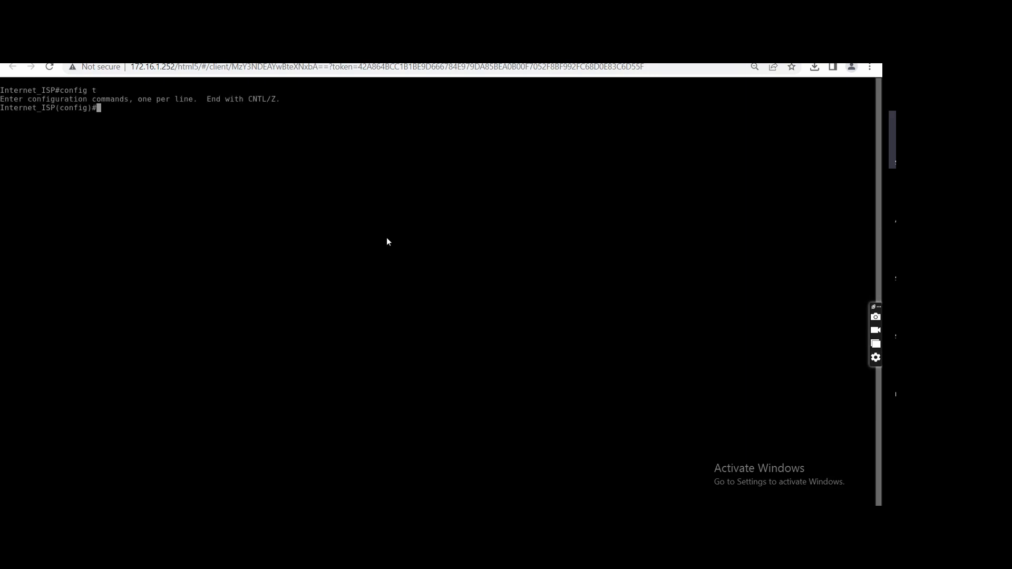
type("int")
key("Tab")
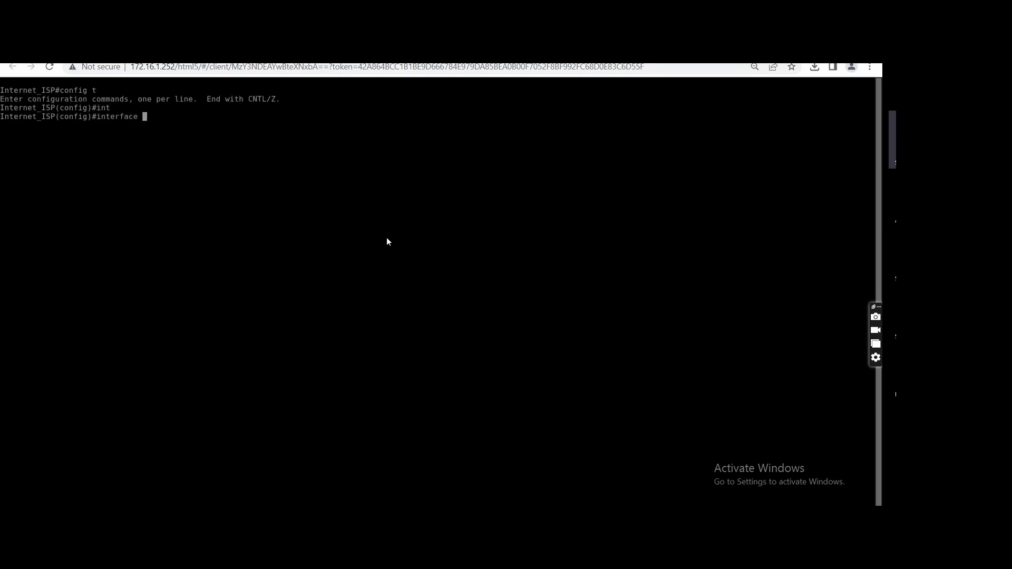
type("gi")
key("Tab")
type("0")
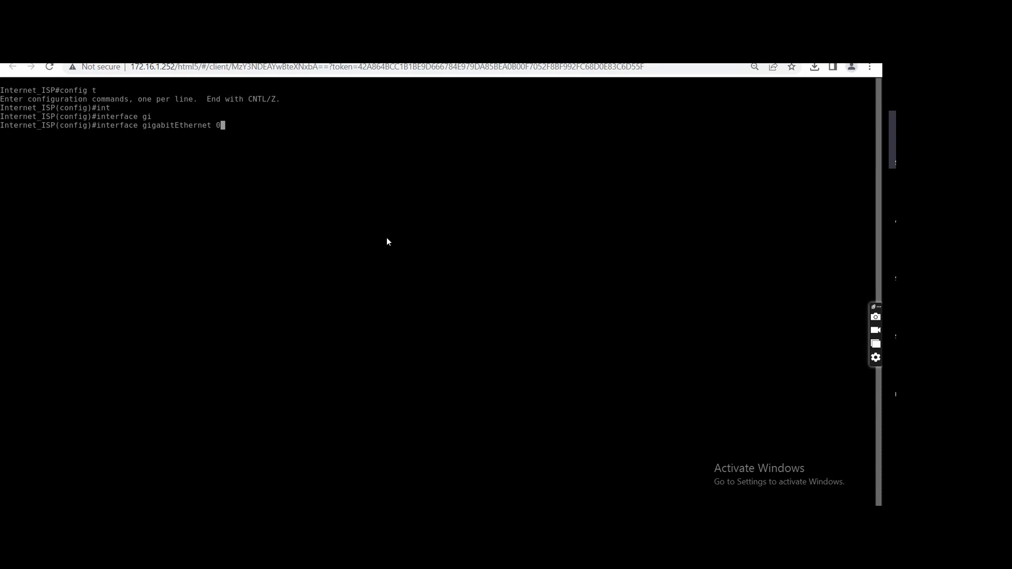
type("/2")
key("Return")
type("shu")
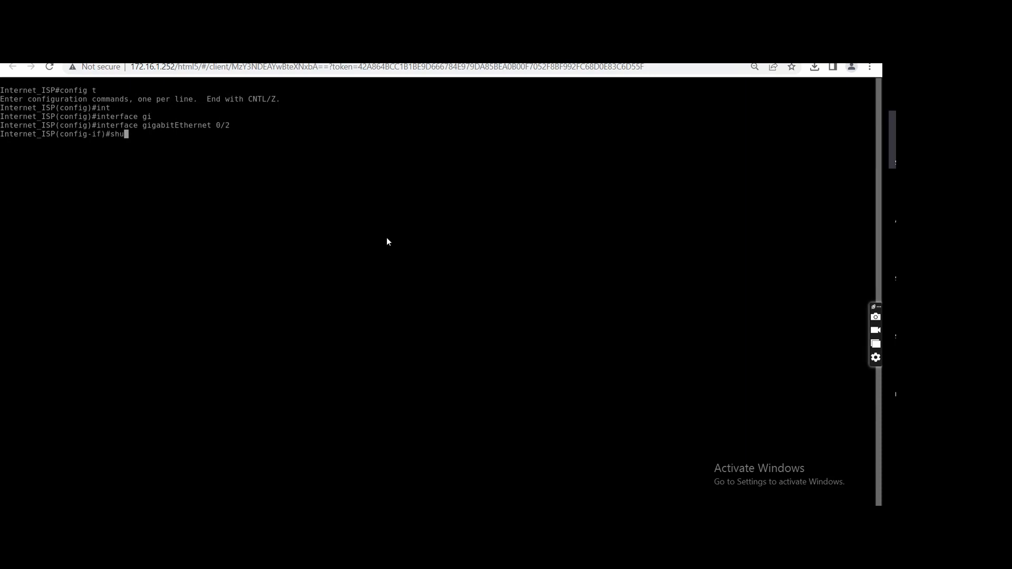
key("Tab")
key("Return")
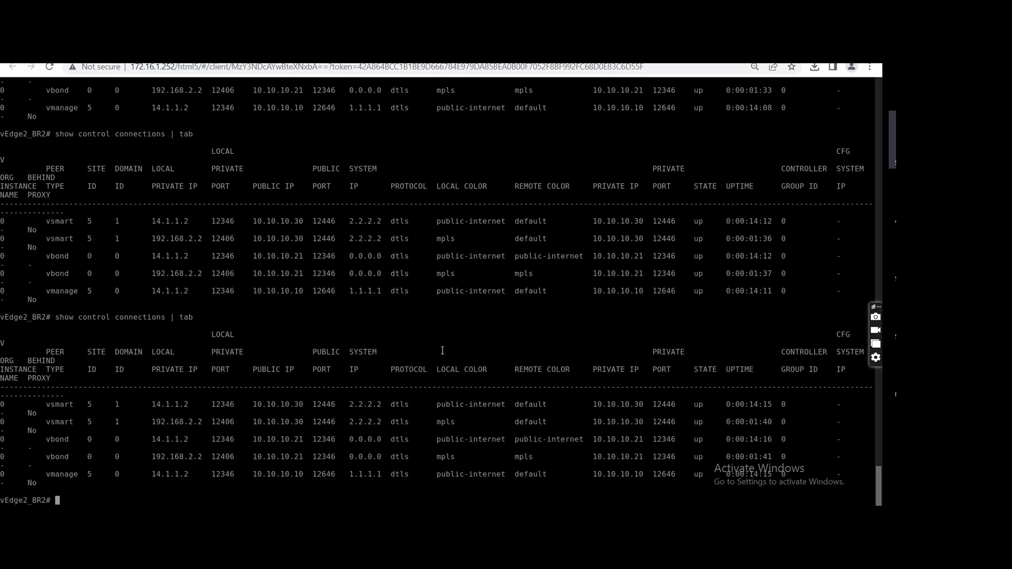
On vEdge2_BR2, repeatedly show the control connections in table form to watch how the public-internet and mpls entries respond.
key("Up")
key("Return")
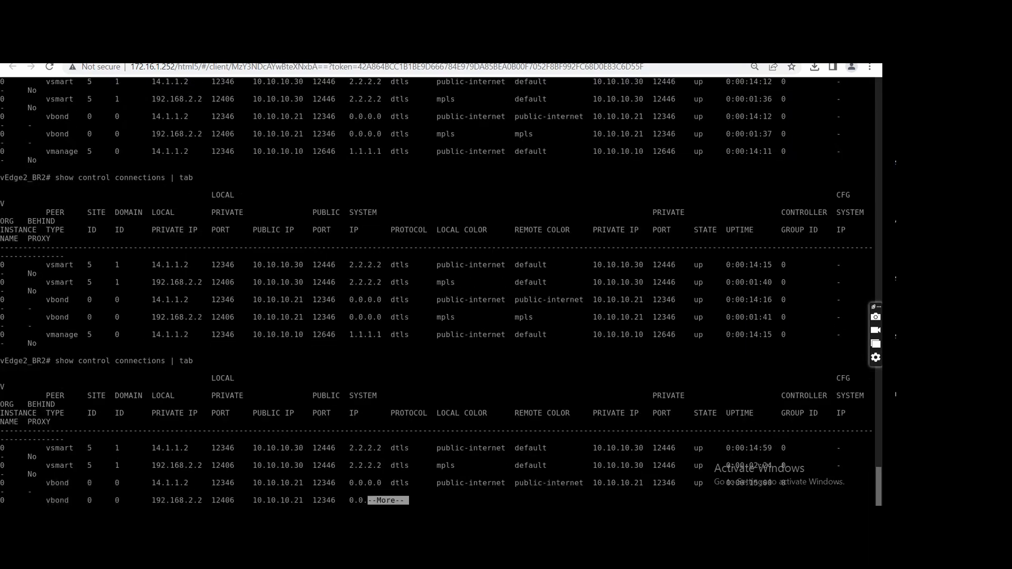
key("space")
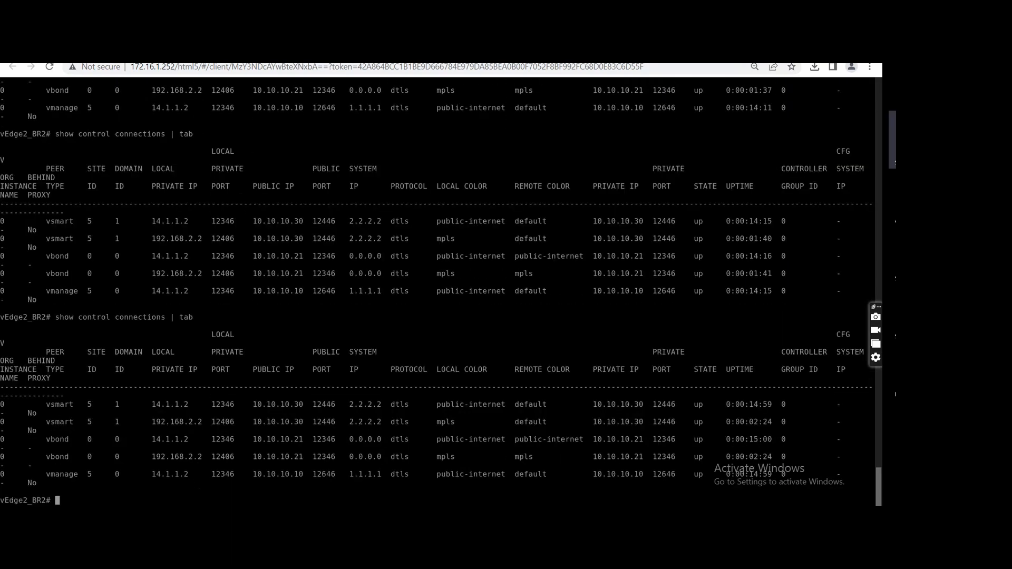
key("Up")
key("Return")
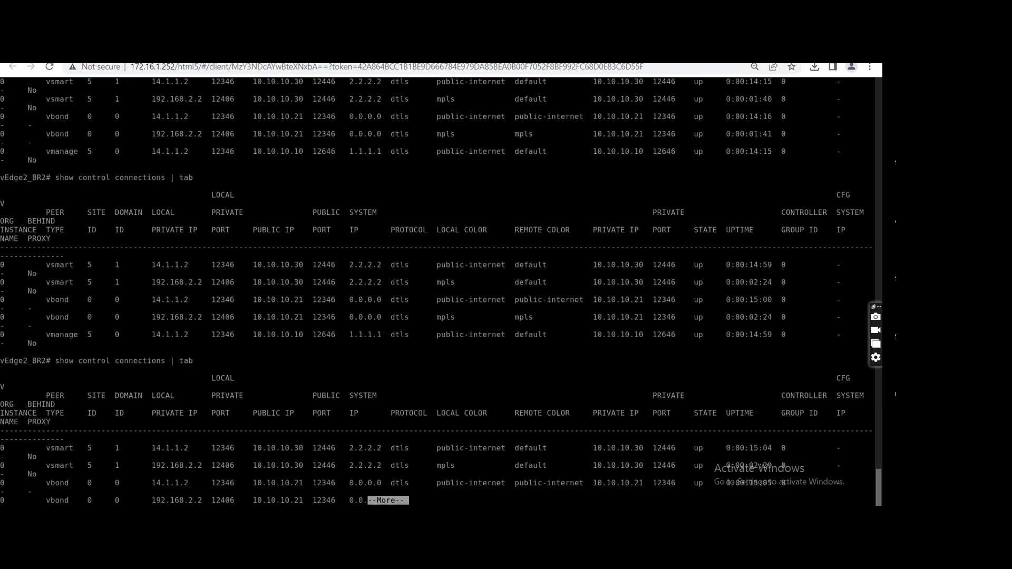
key("space")
key("Up")
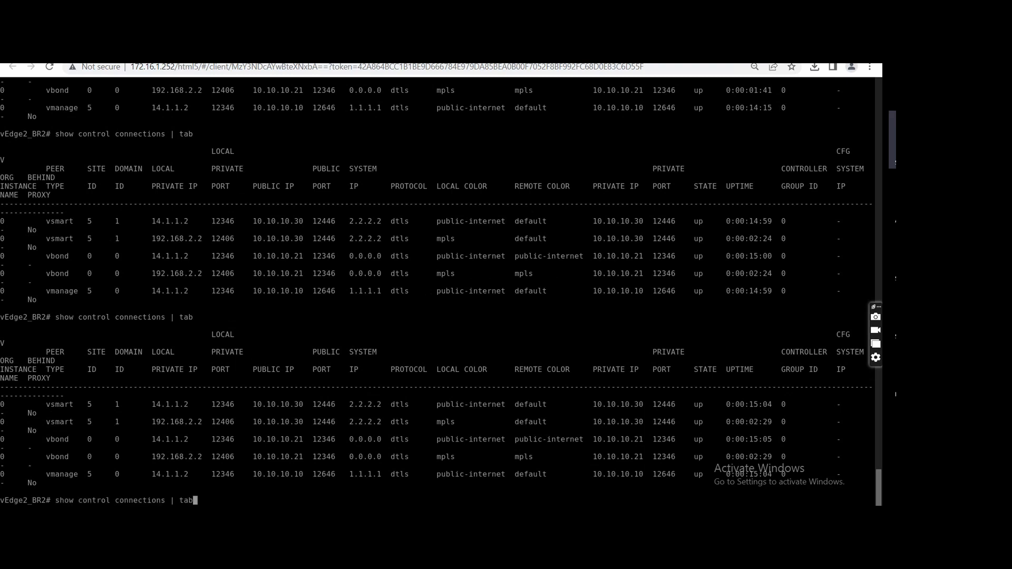
key("Return")
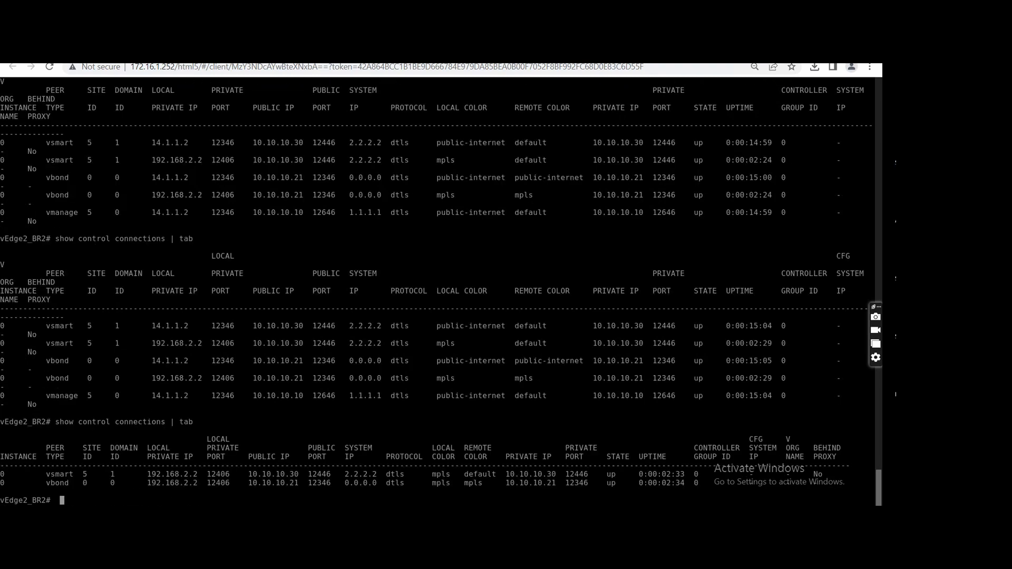
key("Up")
key("Return")
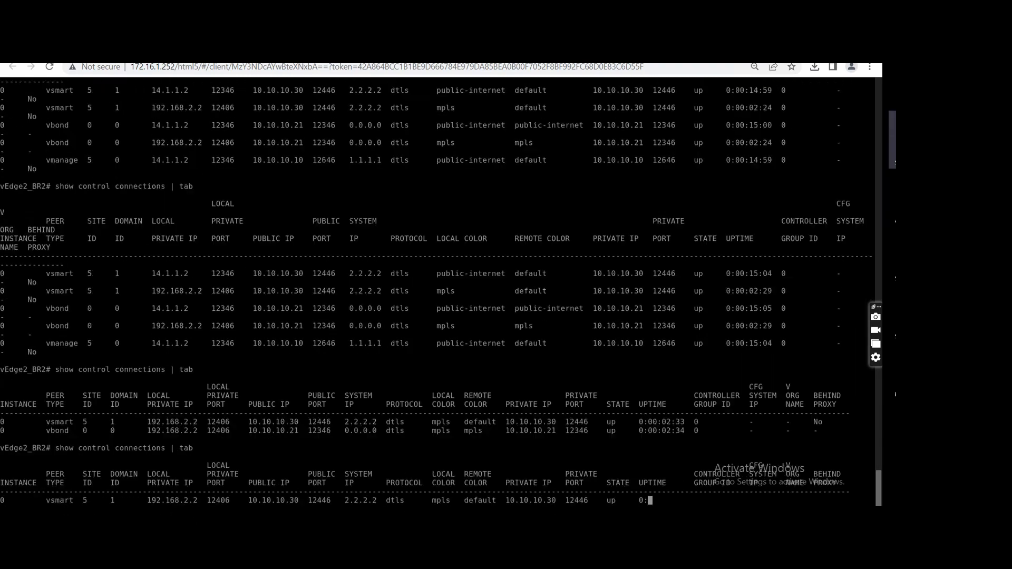
key("Up")
key("Return")
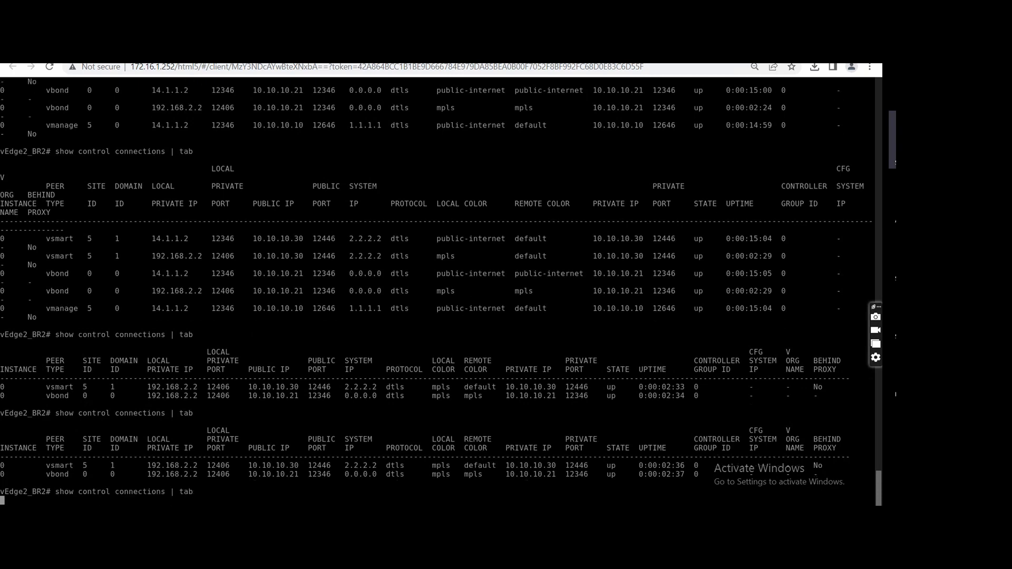
key("Up")
key("Return")
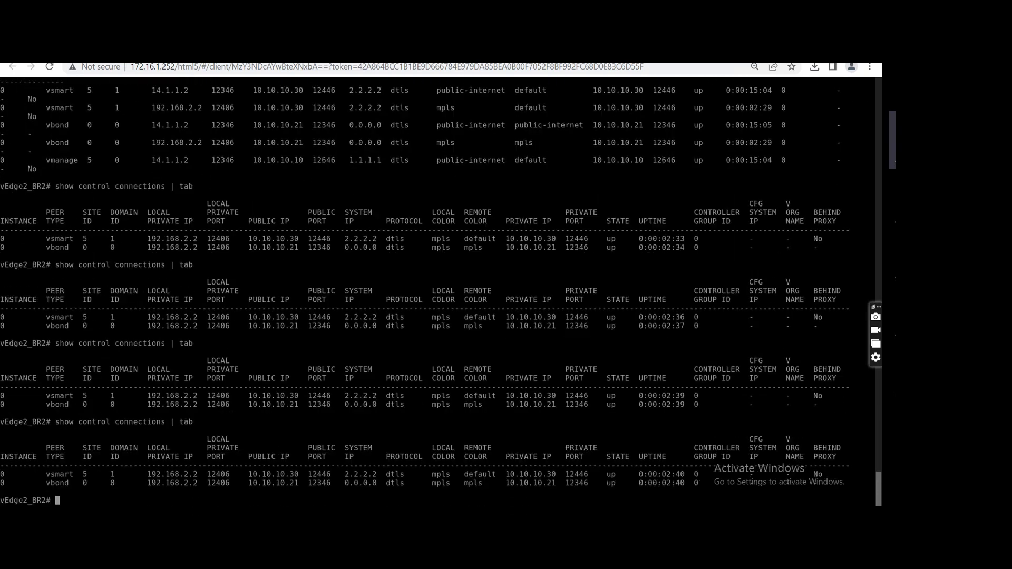
key("Up")
key("Return")
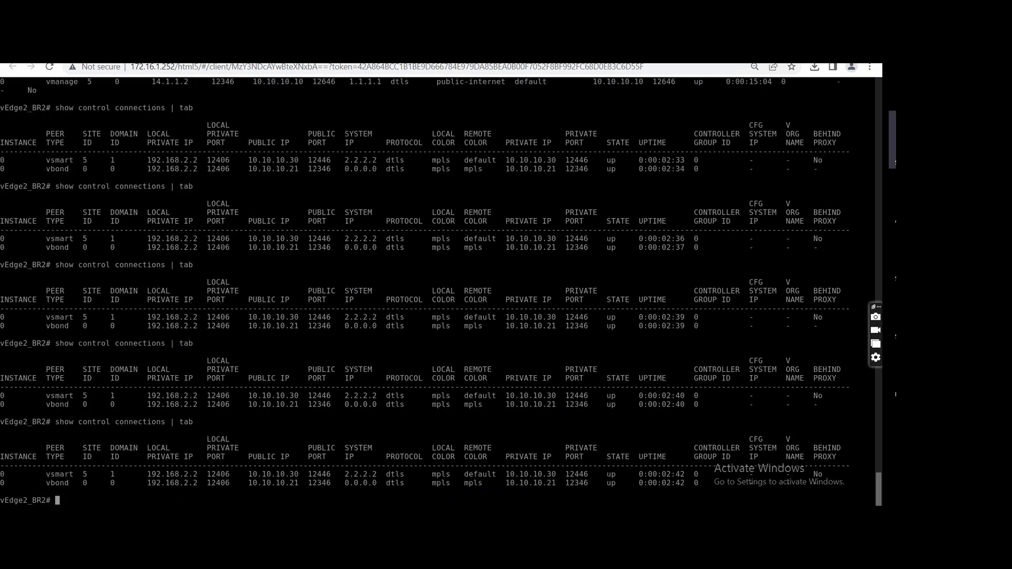
key("Up")
key("Return")
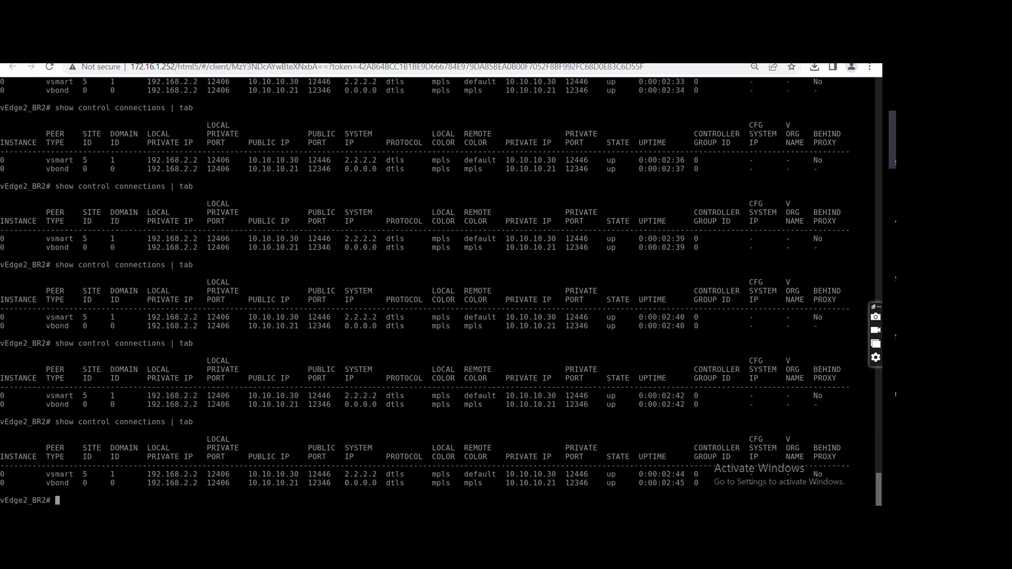
Refresh the vEdge2_BR2 control connections table twice more and examine the vManage and vBond entries to the end of the output.
key("Up")
key("Return")
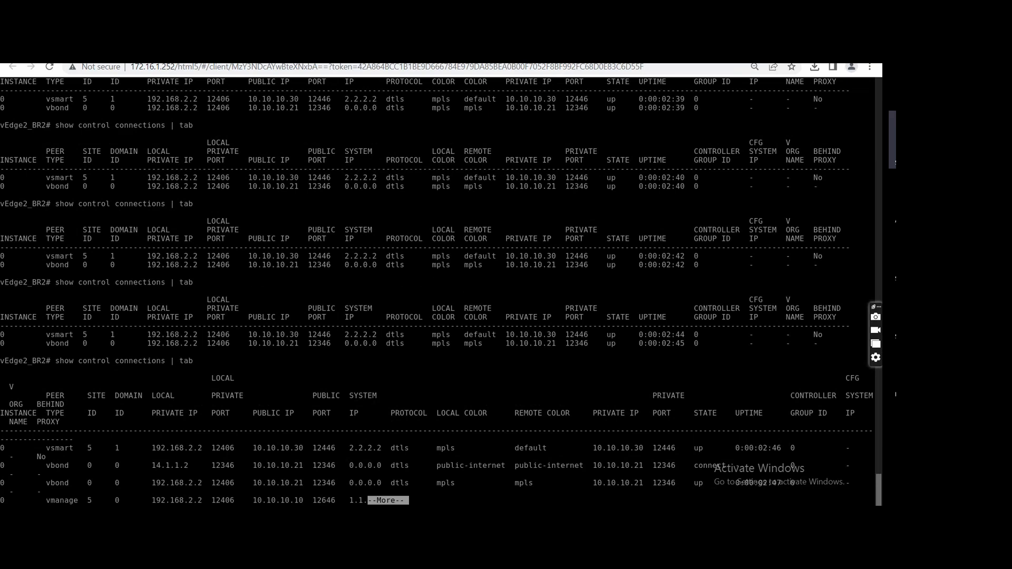
key("space")
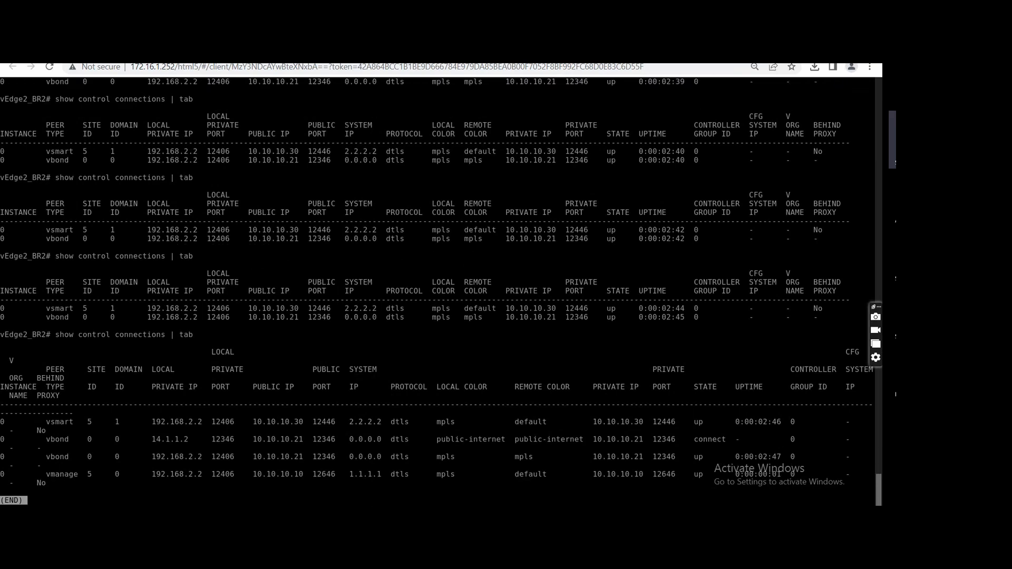
key("q")
key("Up")
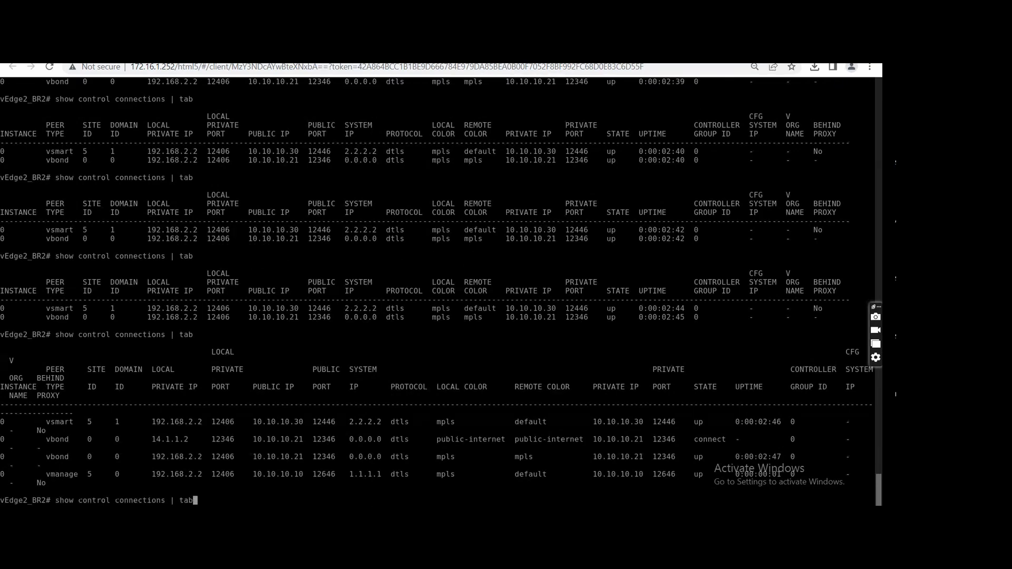
key("Return")
key("space")
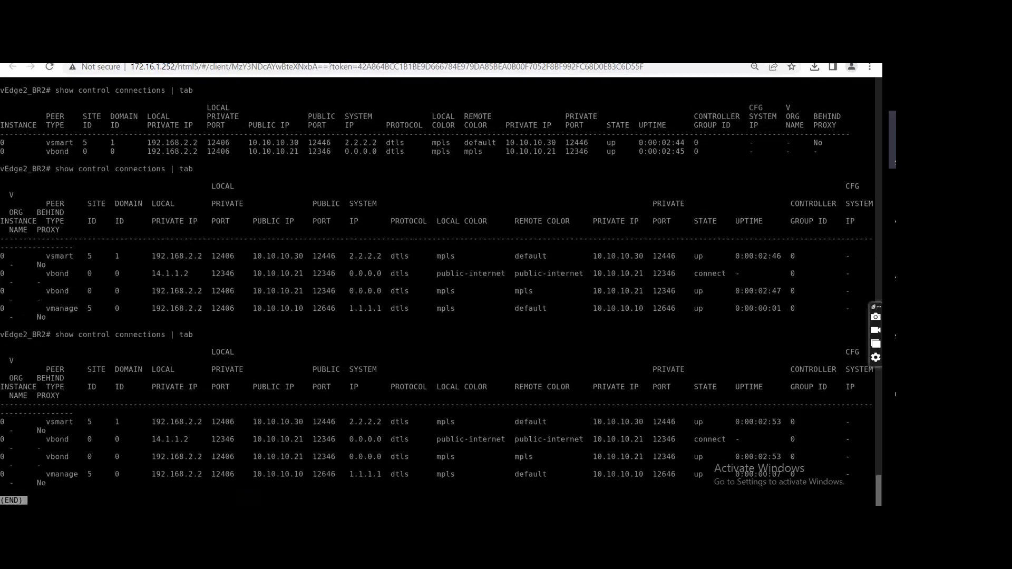
key("q")
Switch to the MPLS_ISP console and save its configuration.
key("ctrl+Tab")
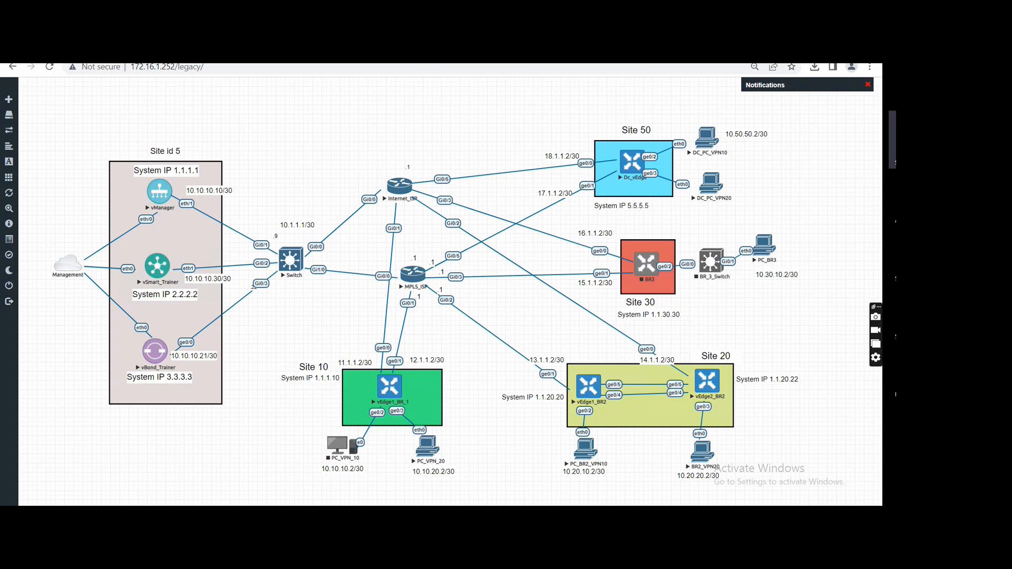
key("ctrl+Tab")
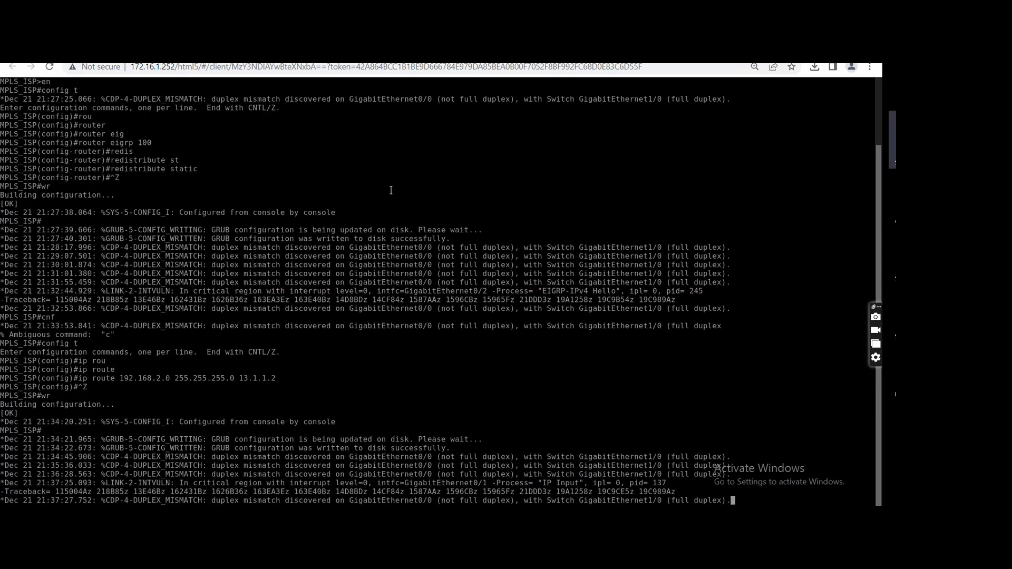
key("Return")
type("wr")
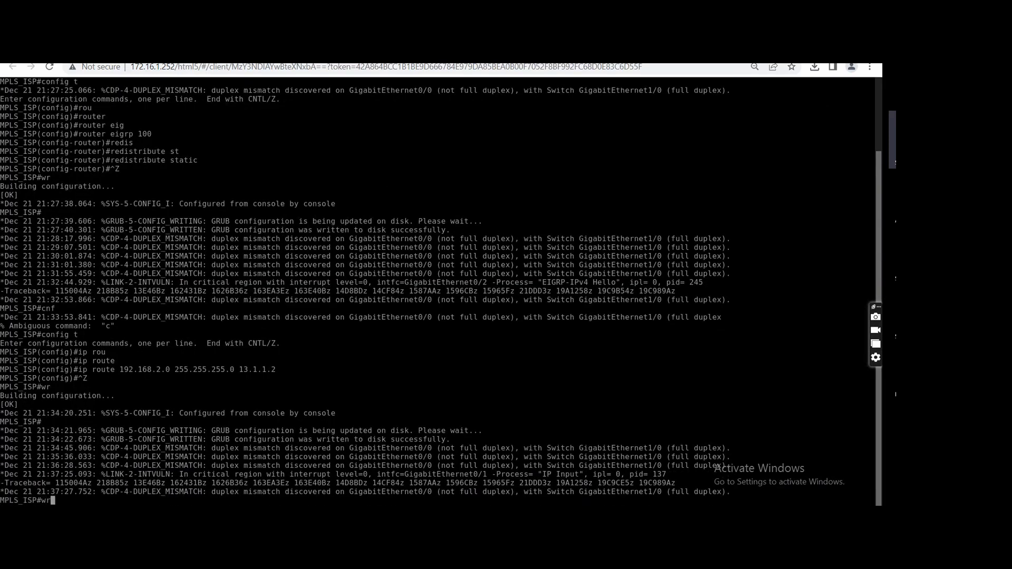
key("Return")
On the Internet_ISP console, re-enable interface gigabitEthernet 0/2, exit configuration mode and save the configuration.
key("ctrl+Tab")
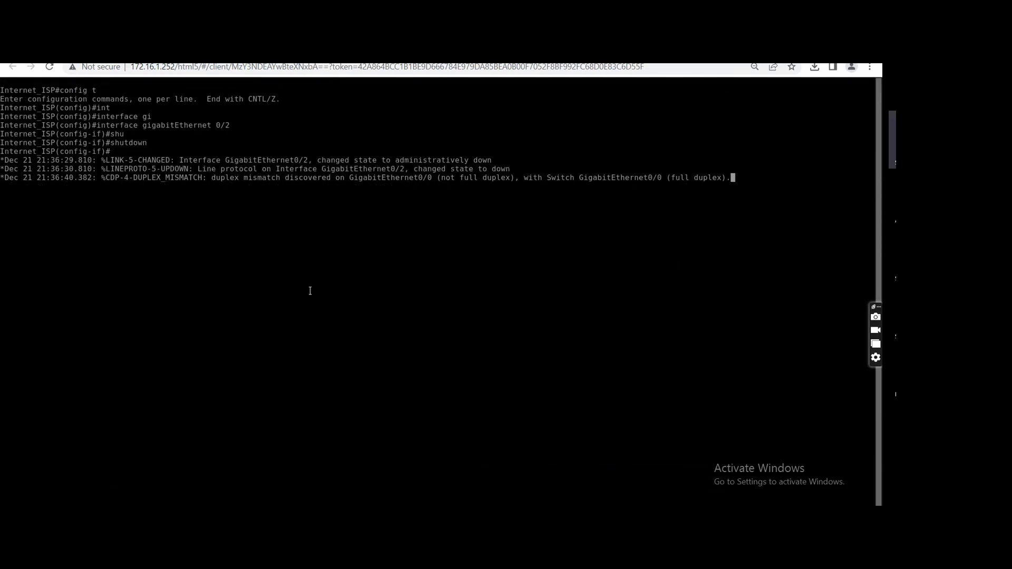
key("Return")
type("no sh")
key("Tab")
key("Return")
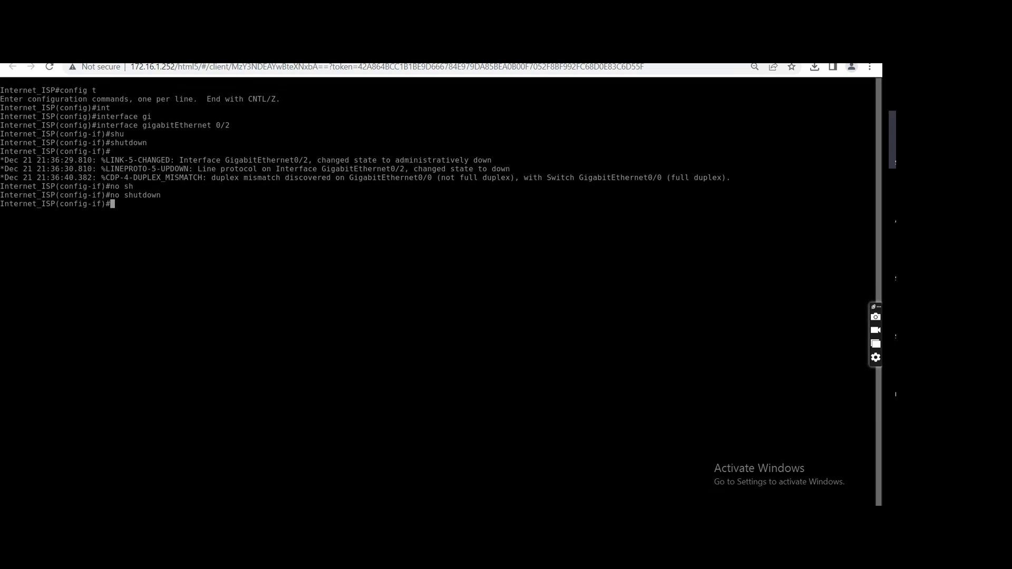
key("ctrl+z")
type("wr")
key("Return")
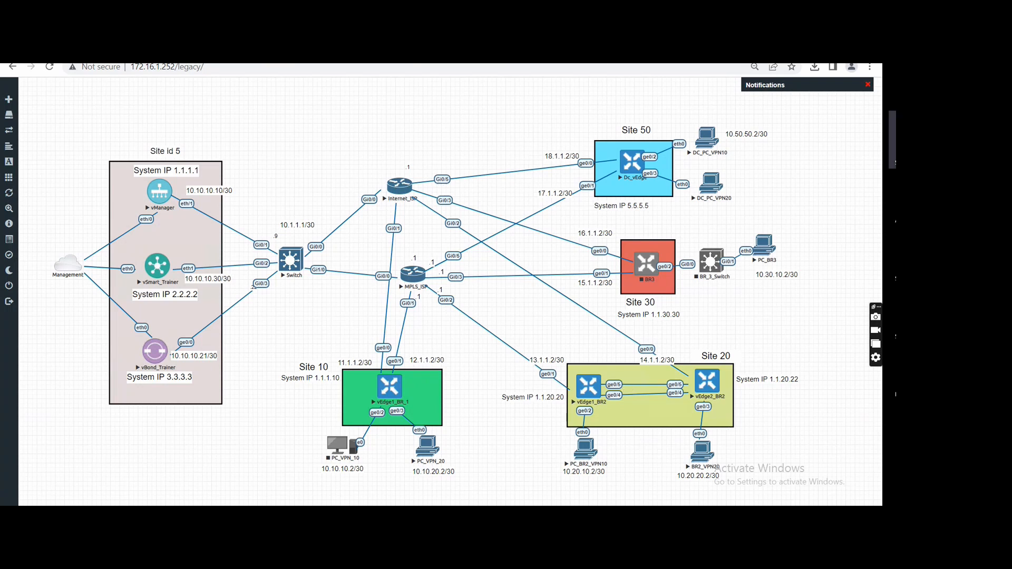
Switch to the TLOC Extension slide in PowerPoint, and from there to the course outline in Word.
key("alt+Tab")
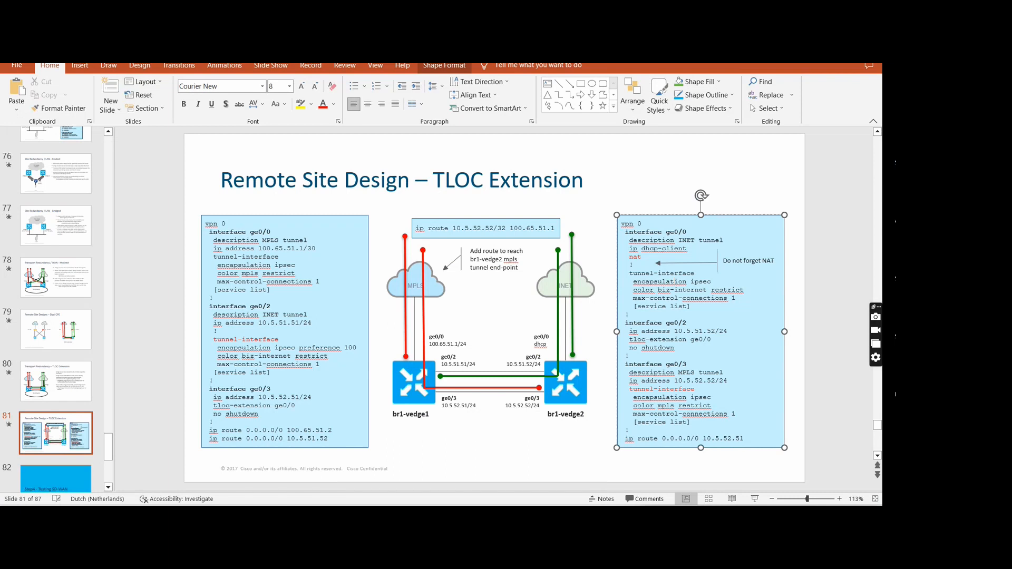
key("alt+Tab")
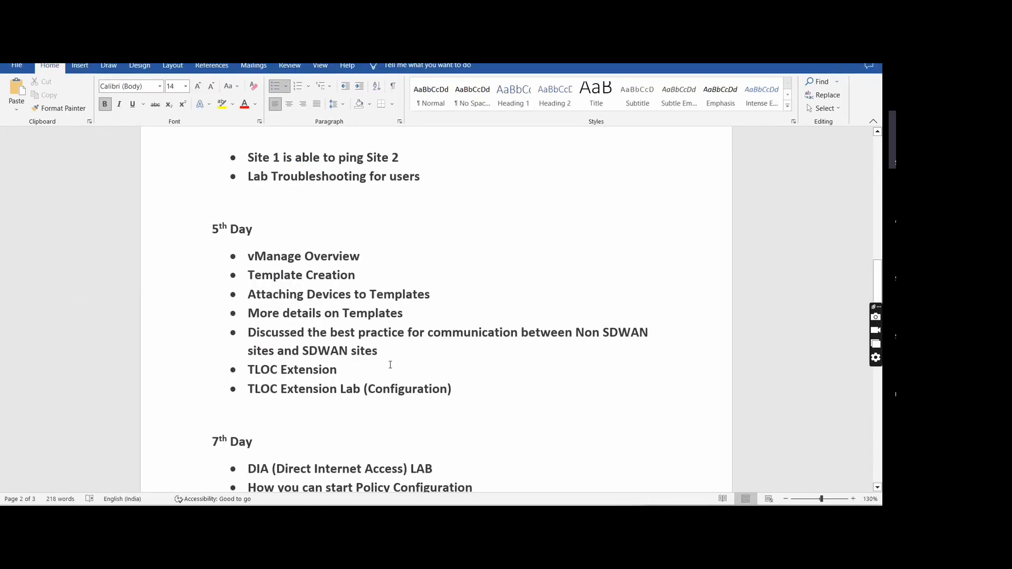